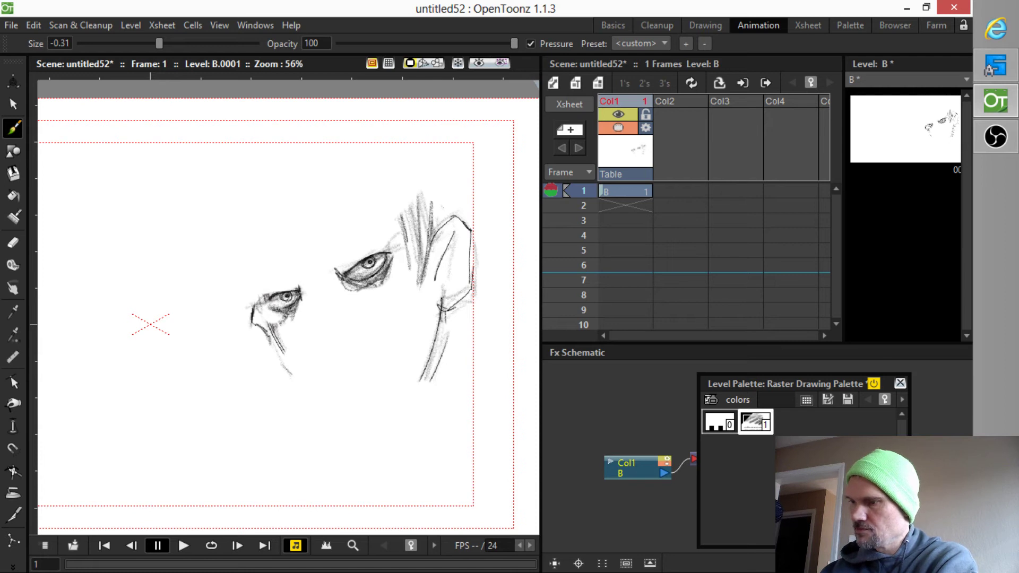
Switch to the Palette workspace and choose the charcoal MyPaint brush for color style 1.
left_click_drag(272, 309, 292, 315)
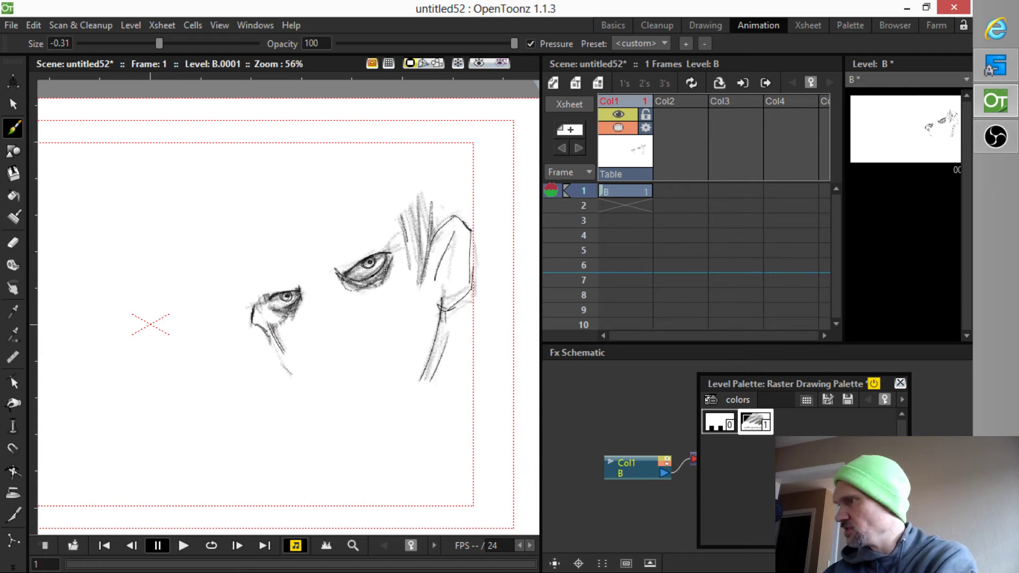
left_click(759, 429)
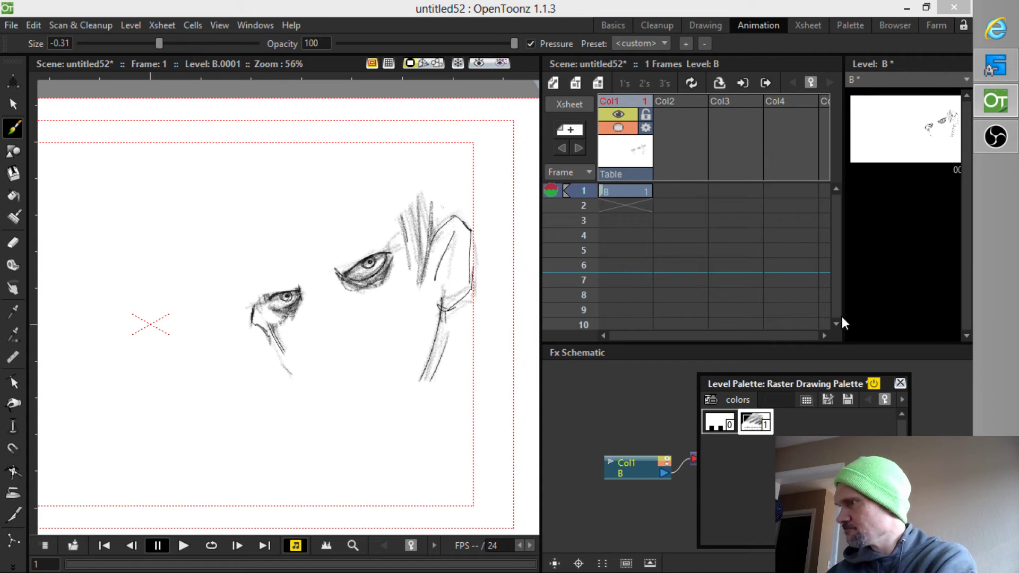
left_click(852, 24)
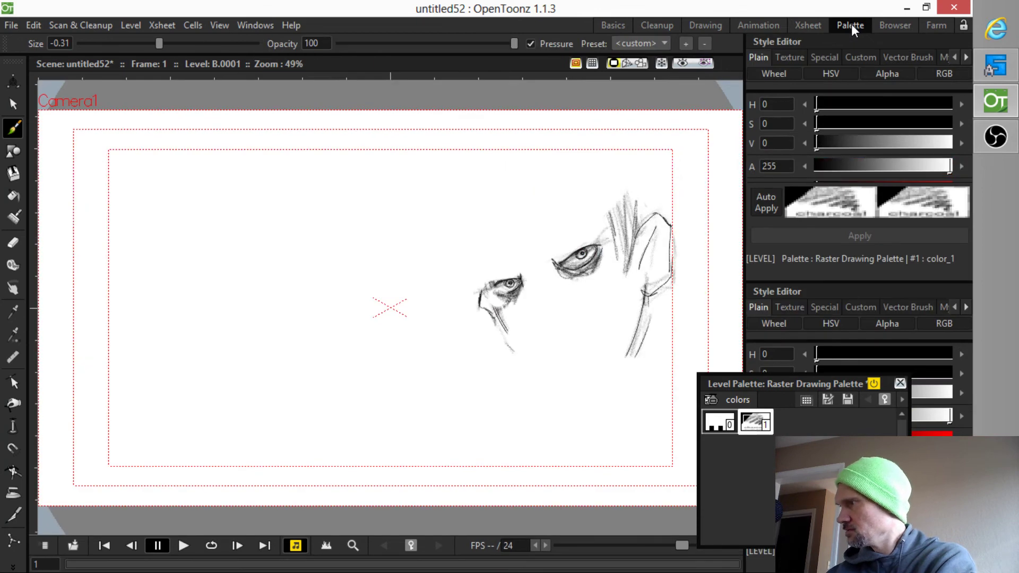
left_click(967, 57)
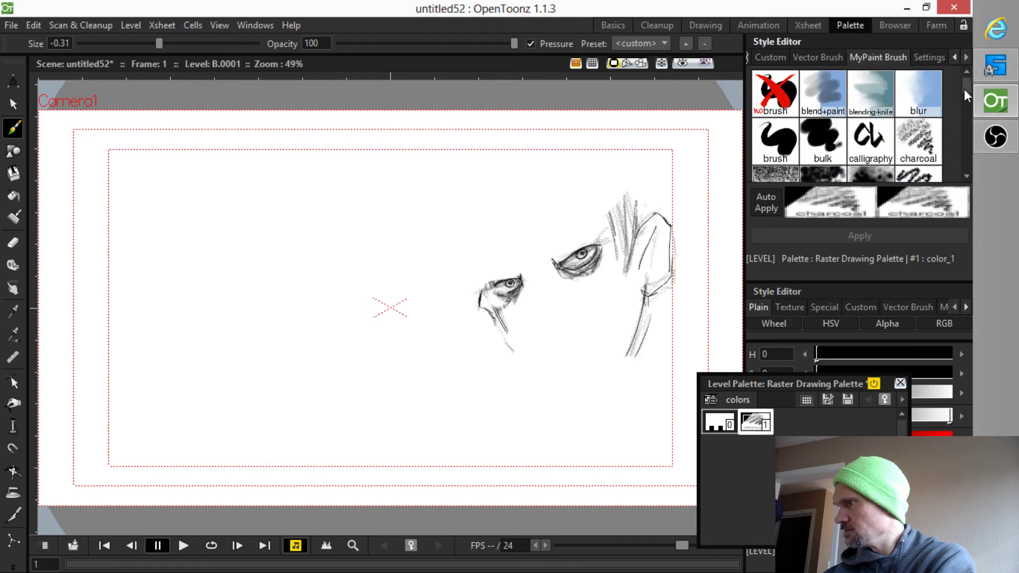
mouse_move(964, 89)
left_mouse_down()
mouse_move(967, 104)
mouse_move(963, 74)
left_mouse_up()
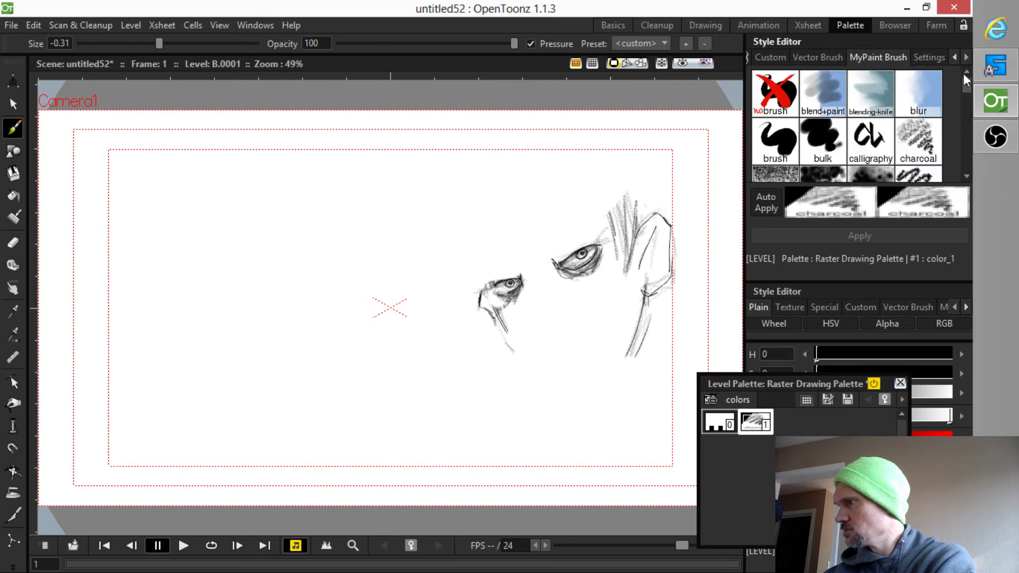
left_click(923, 149)
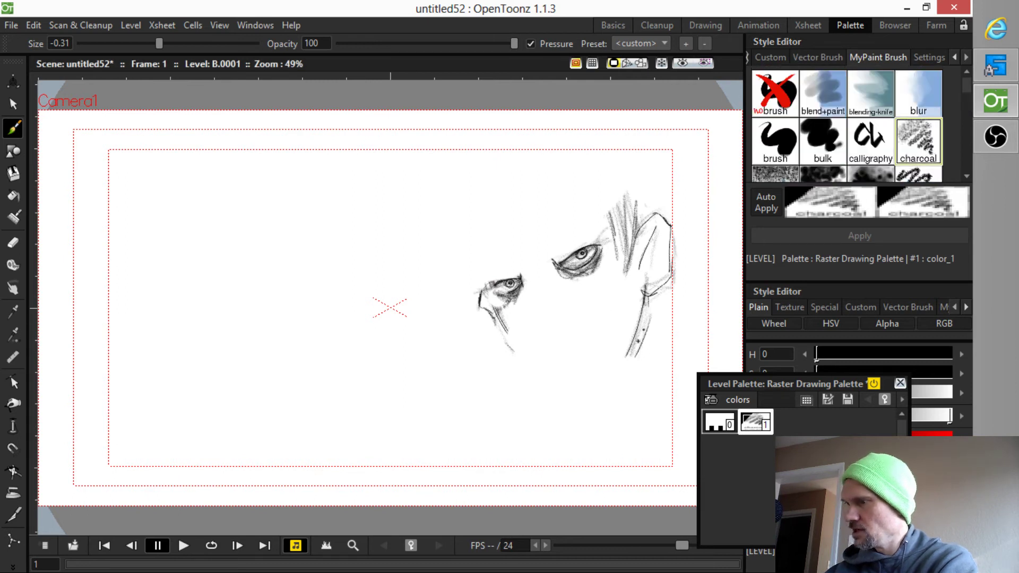
Sketch the jawline on both sides of the face and join it with a rounded chin.
left_click_drag(650, 298, 605, 397)
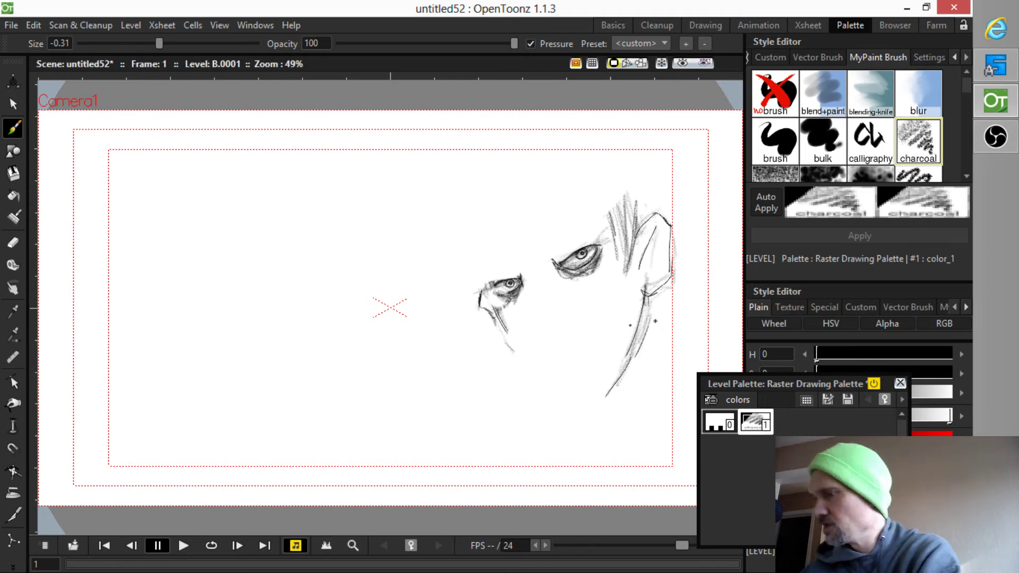
left_click_drag(520, 367, 554, 397)
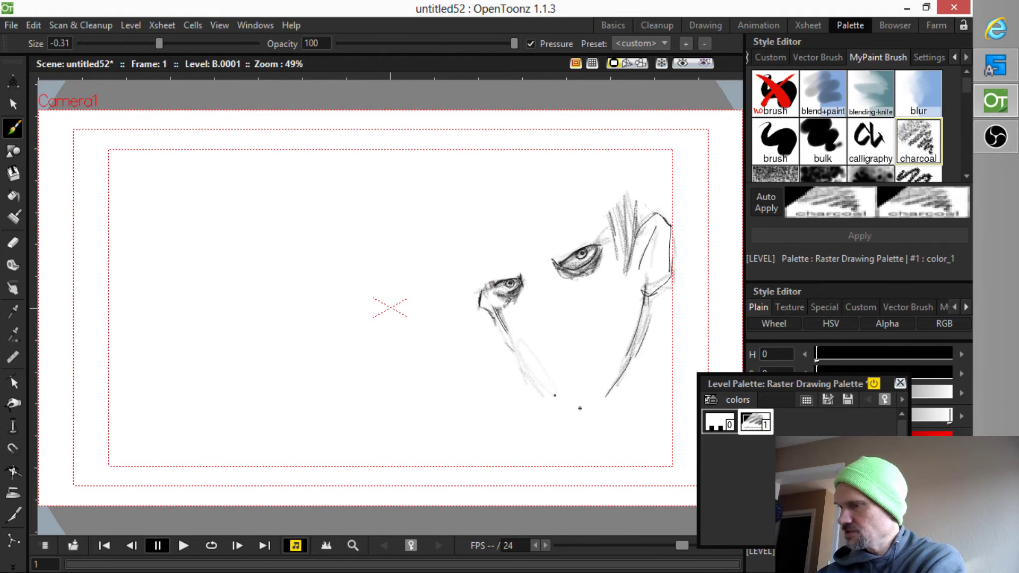
mouse_move(645, 304)
left_mouse_down()
mouse_move(627, 387)
mouse_move(638, 308)
mouse_move(587, 410)
mouse_move(536, 389)
mouse_move(540, 402)
mouse_move(507, 346)
mouse_move(576, 410)
left_mouse_up()
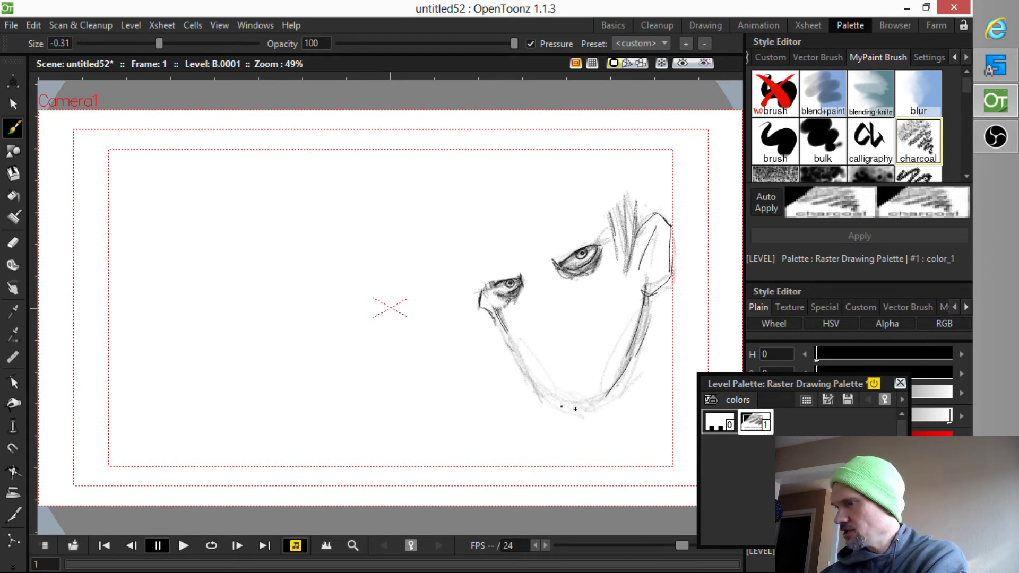
Sketch the nose with its base, nostril, sides and bridge between the two eyes.
mouse_move(526, 311)
left_mouse_down()
mouse_move(525, 273)
mouse_move(532, 298)
mouse_move(561, 324)
mouse_move(551, 328)
mouse_move(571, 330)
mouse_move(540, 316)
mouse_move(534, 324)
mouse_move(564, 315)
left_mouse_up()
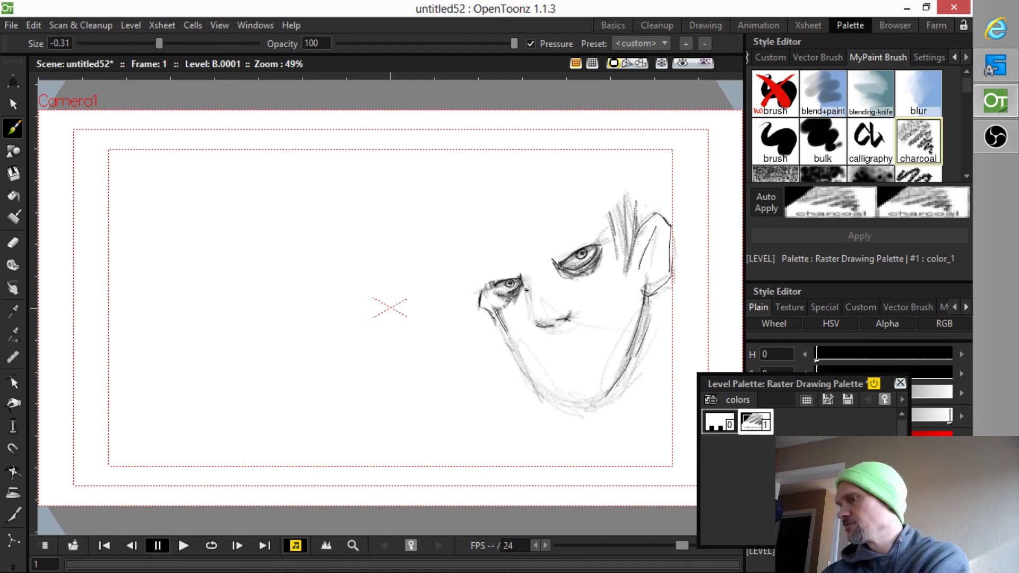
left_click_drag(523, 281, 535, 323)
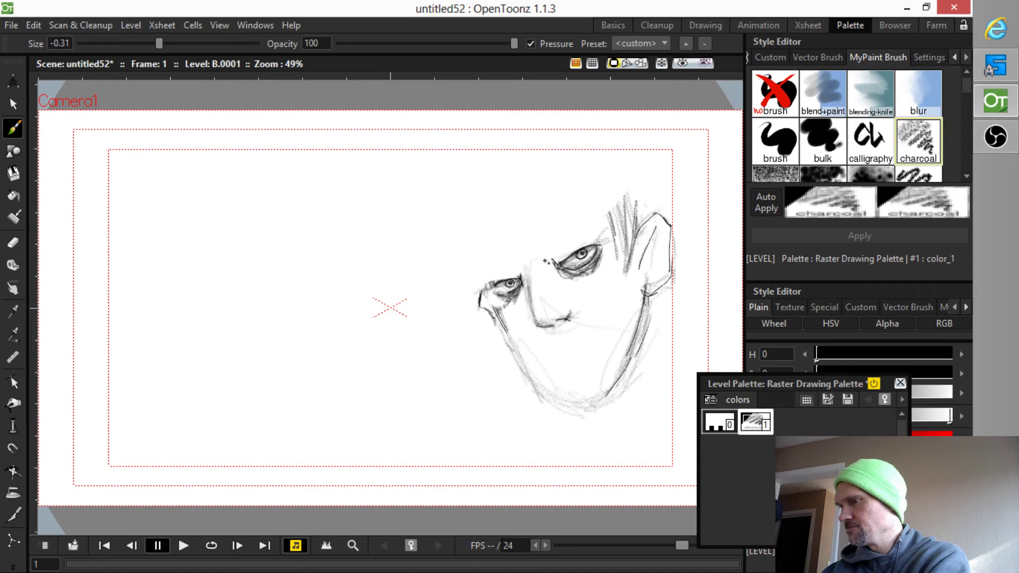
left_click_drag(551, 268, 542, 271)
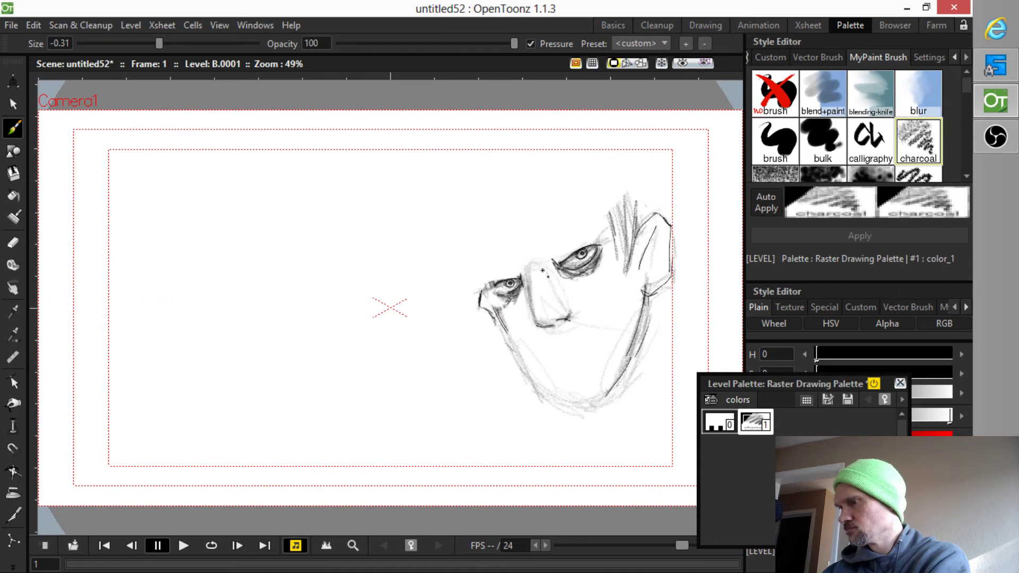
left_click(559, 250)
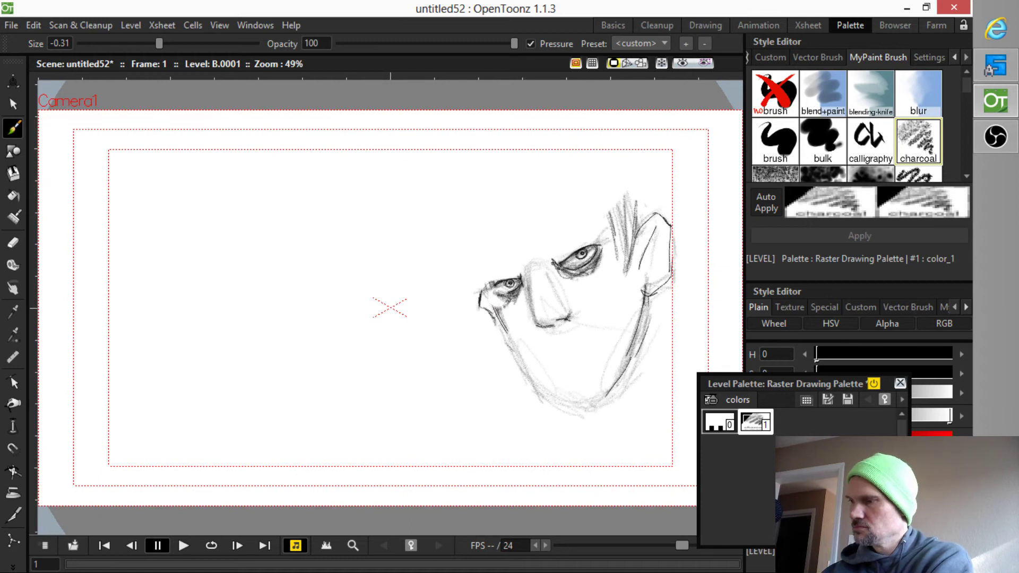
Darken the upper eyelids of both eyes and strengthen the outline of the nose.
mouse_move(553, 265)
left_mouse_down()
mouse_move(575, 238)
mouse_move(562, 263)
mouse_move(587, 230)
mouse_move(559, 269)
mouse_move(599, 234)
mouse_move(557, 264)
mouse_move(485, 279)
mouse_move(515, 279)
mouse_move(493, 320)
mouse_move(499, 297)
mouse_move(523, 283)
mouse_move(521, 305)
mouse_move(522, 285)
mouse_move(492, 292)
left_mouse_up()
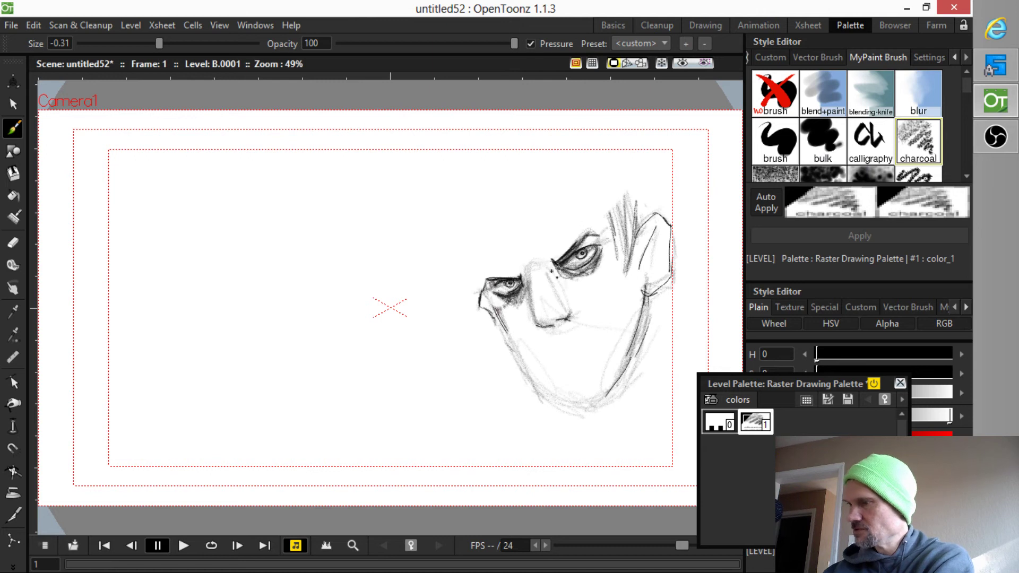
left_click_drag(553, 321, 537, 325)
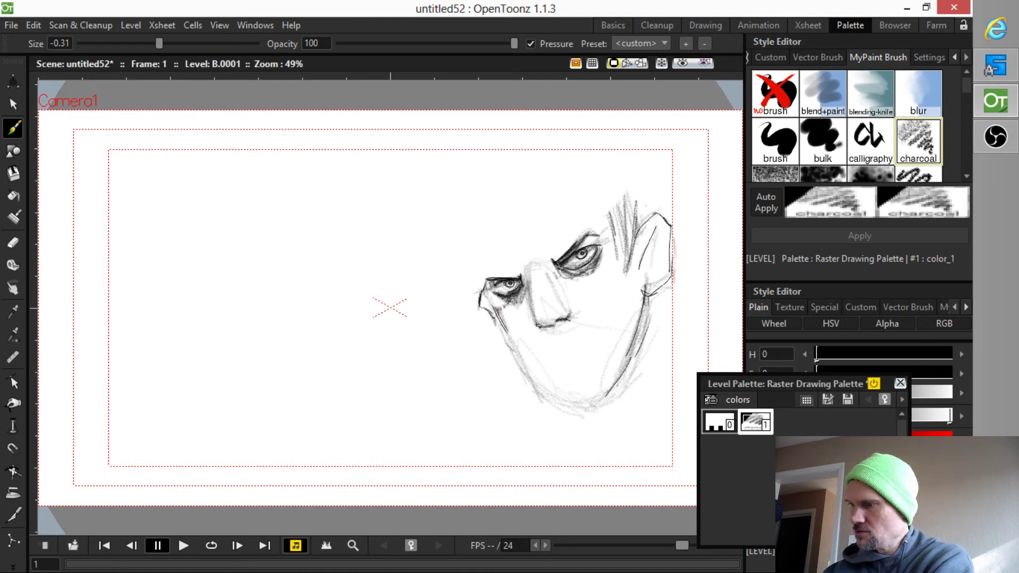
mouse_move(525, 274)
left_mouse_down()
mouse_move(532, 304)
mouse_move(525, 275)
mouse_move(550, 267)
mouse_move(560, 294)
left_mouse_up()
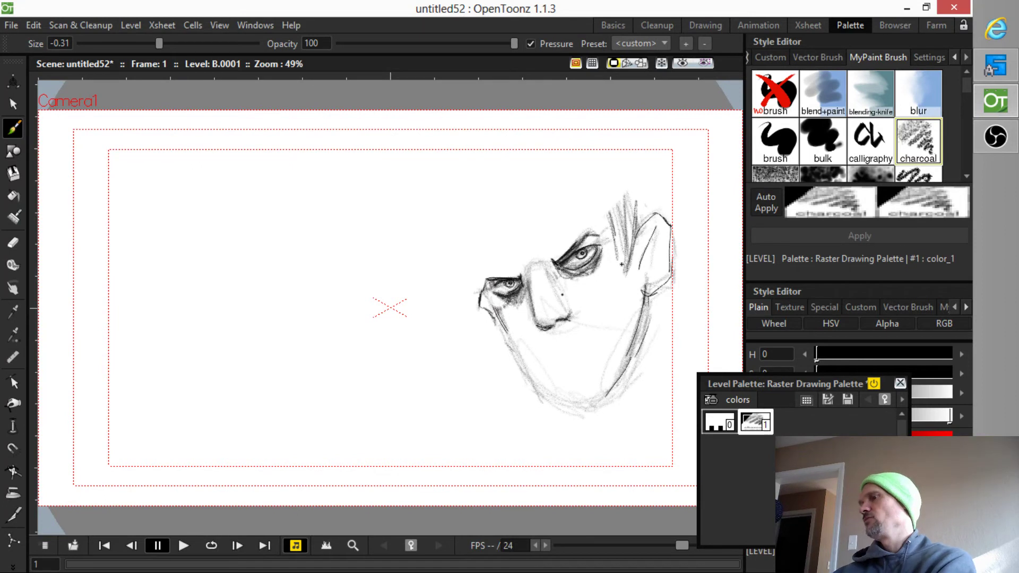
Darken the jaw outline, then erase the jaw section below the ear and redraw it with a fuller curve.
mouse_move(498, 332)
left_mouse_down()
mouse_move(571, 420)
mouse_move(611, 407)
mouse_move(649, 325)
left_mouse_up()
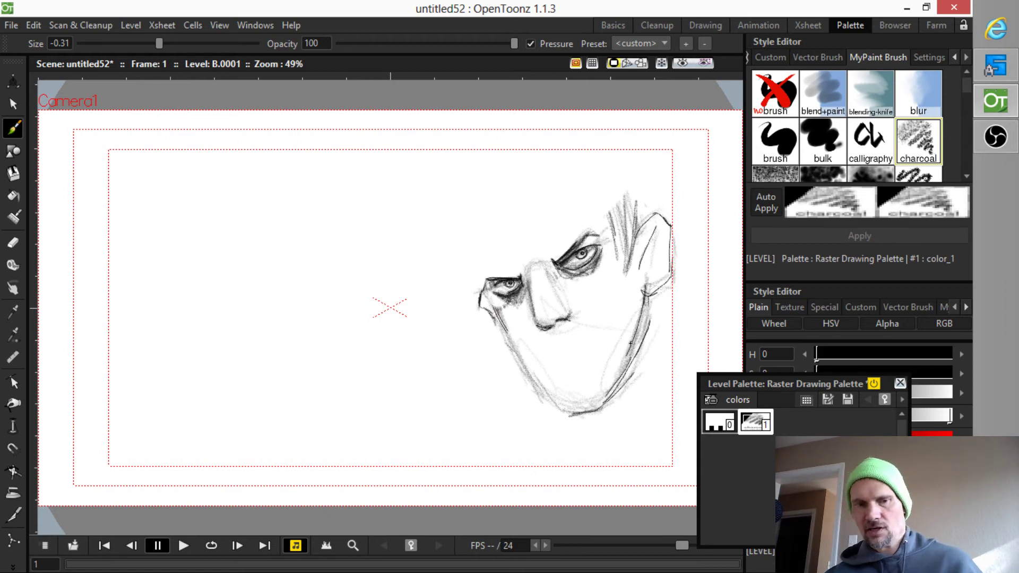
key("a")
mouse_move(636, 321)
left_mouse_down()
mouse_move(625, 370)
mouse_move(629, 312)
mouse_move(630, 337)
left_mouse_up()
key("b")
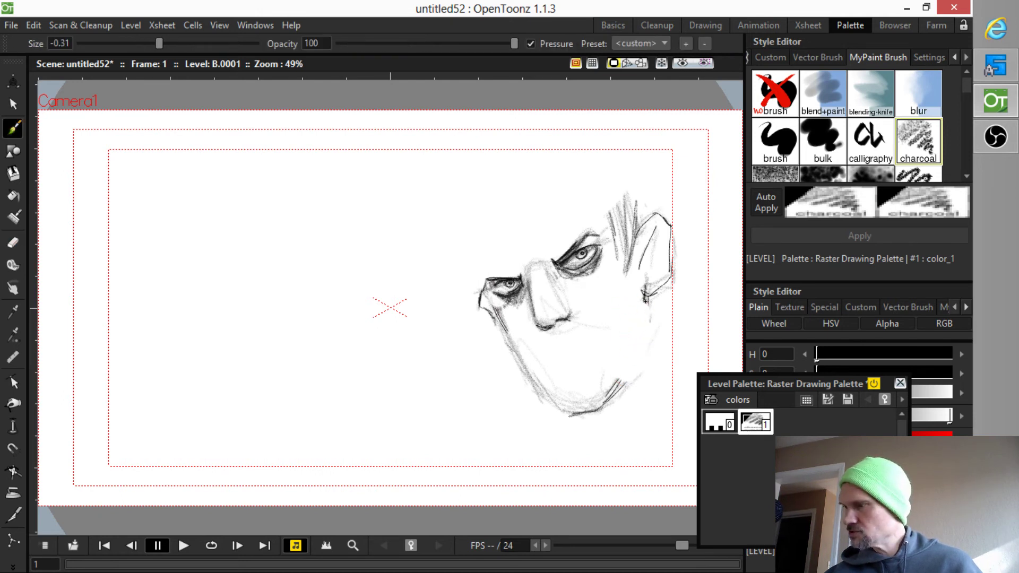
mouse_move(645, 301)
left_mouse_down()
mouse_move(649, 345)
mouse_move(608, 406)
mouse_move(650, 317)
mouse_move(648, 329)
left_mouse_up()
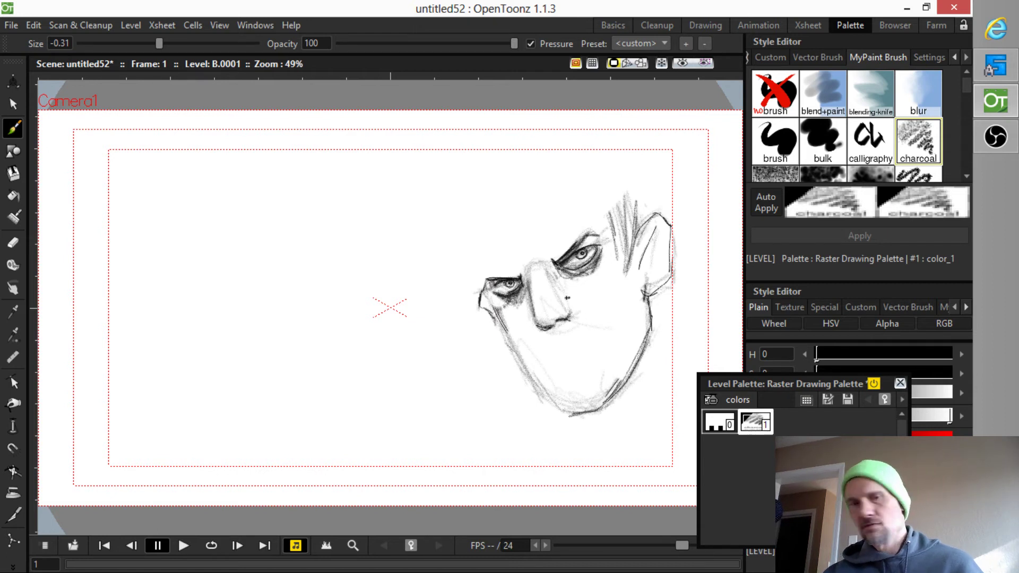
Erase excess shading between the nose and the smaller eye, and add dark charcoal shading under the larger eye.
key("e")
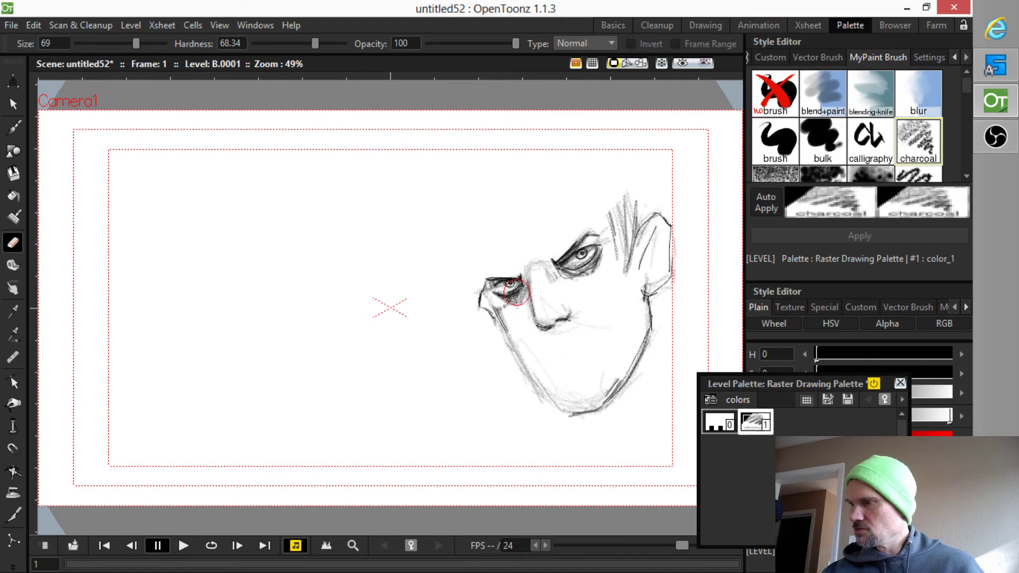
mouse_move(521, 287)
left_mouse_down()
mouse_move(540, 313)
mouse_move(556, 295)
mouse_move(517, 301)
left_mouse_up()
key("b")
mouse_move(563, 271)
left_mouse_down()
mouse_move(584, 273)
mouse_move(571, 275)
mouse_move(604, 248)
mouse_move(597, 275)
mouse_move(584, 276)
mouse_move(597, 280)
left_mouse_up()
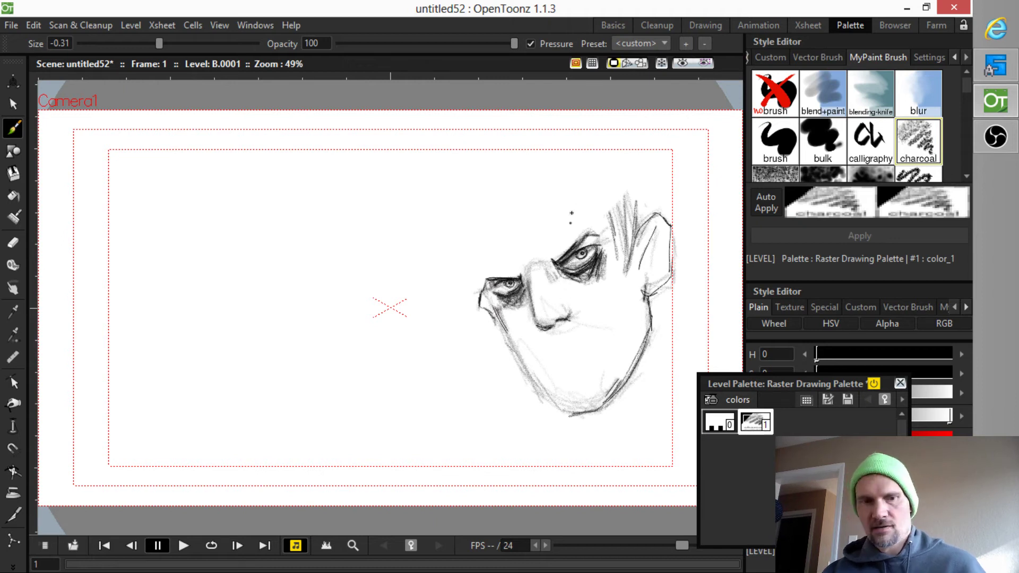
Erase the heavy lid strokes above both eyes and draw thick, dark eyebrows over them.
key("e")
mouse_move(568, 224)
left_mouse_down()
mouse_move(567, 237)
mouse_move(581, 235)
mouse_move(546, 246)
mouse_move(560, 234)
left_mouse_up()
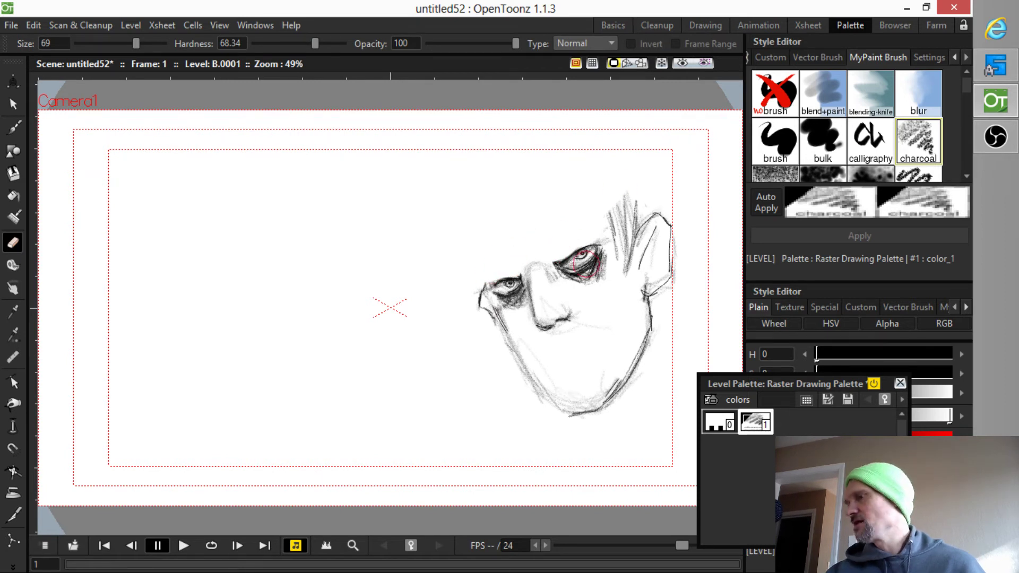
key("b")
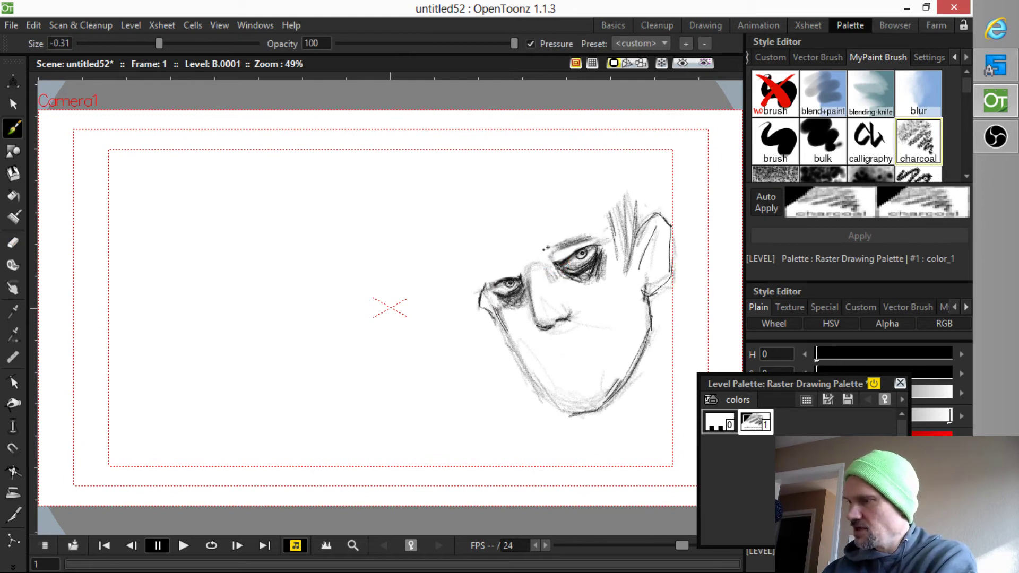
mouse_move(553, 250)
left_mouse_down()
mouse_move(544, 255)
mouse_move(578, 241)
left_mouse_up()
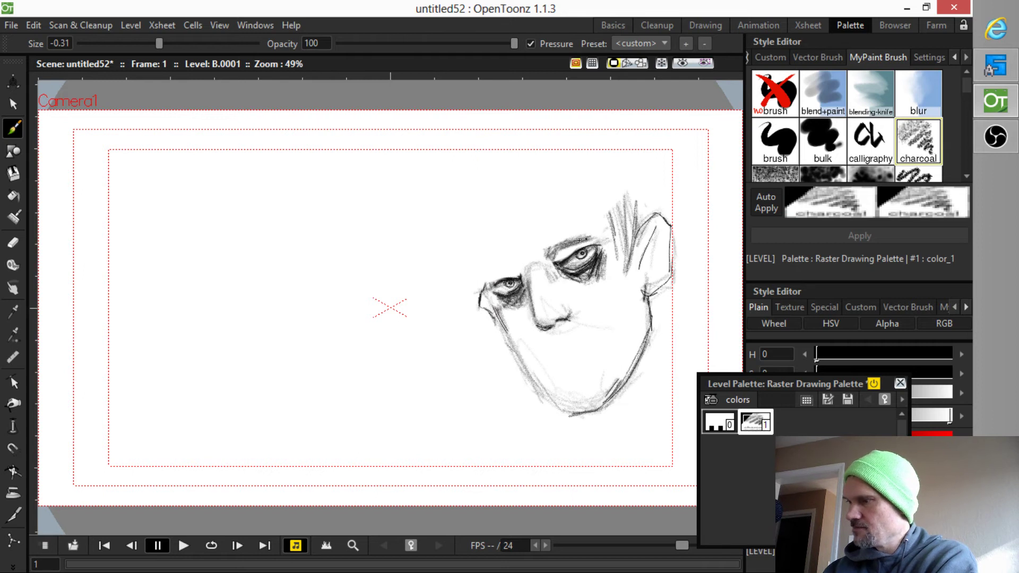
mouse_move(517, 274)
left_mouse_down()
mouse_move(489, 275)
mouse_move(515, 267)
mouse_move(487, 275)
mouse_move(507, 268)
left_mouse_up()
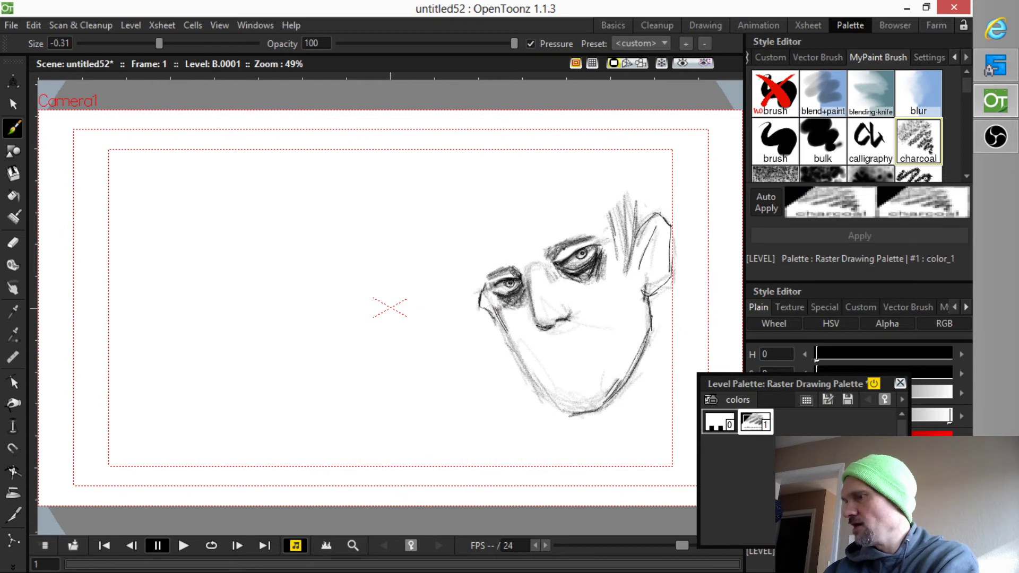
left_click_drag(580, 253, 554, 261)
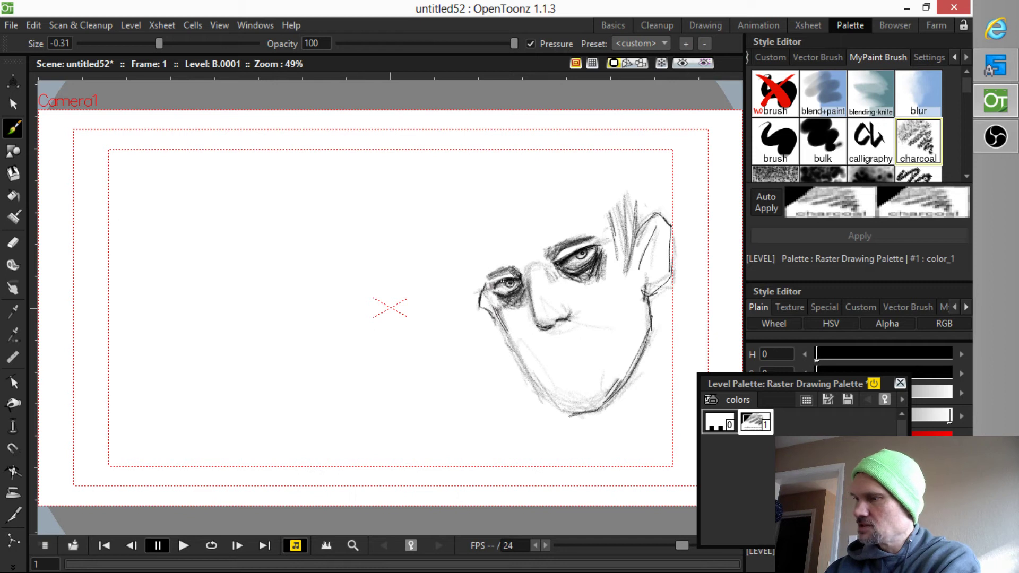
left_click_drag(553, 256, 592, 236)
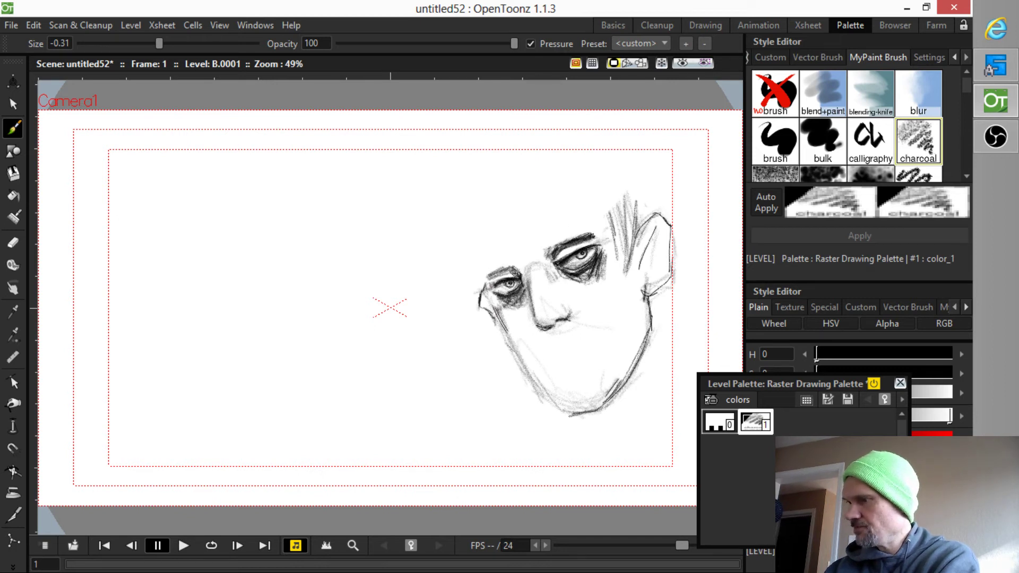
mouse_move(515, 273)
left_mouse_down()
mouse_move(484, 278)
mouse_move(503, 268)
left_mouse_up()
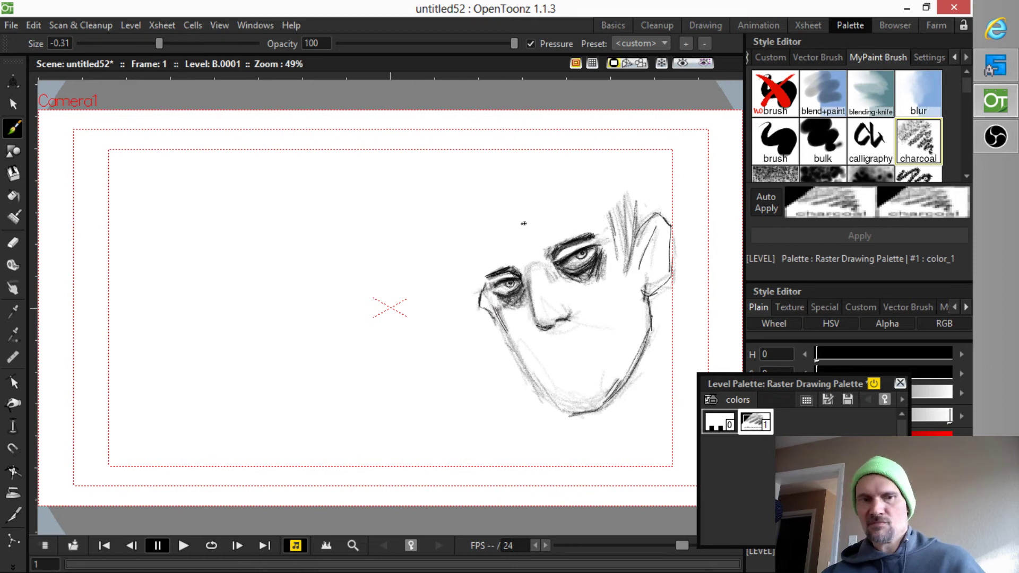
Erase the sketch lines at the top of the nose bridge.
key("a")
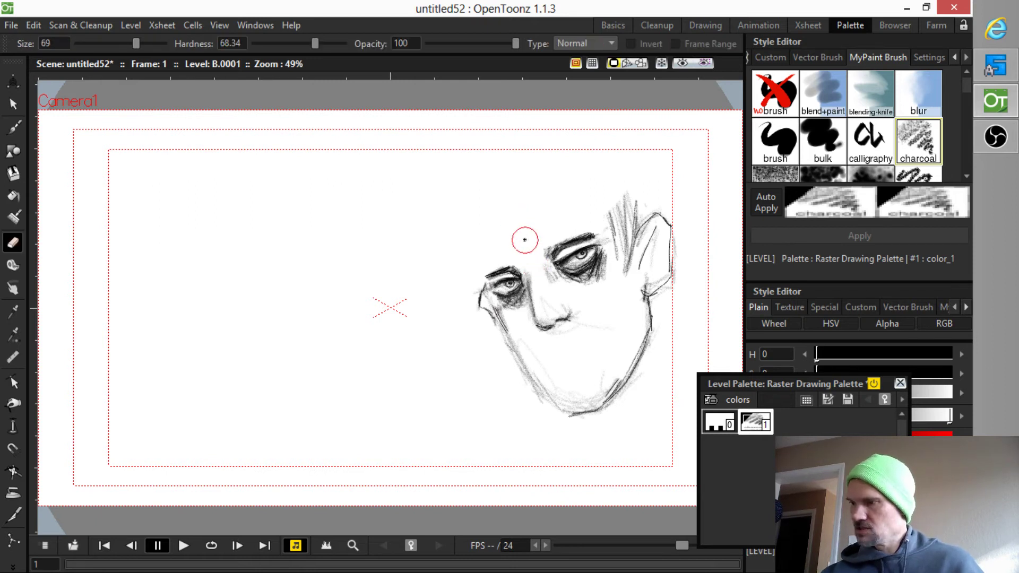
key("b")
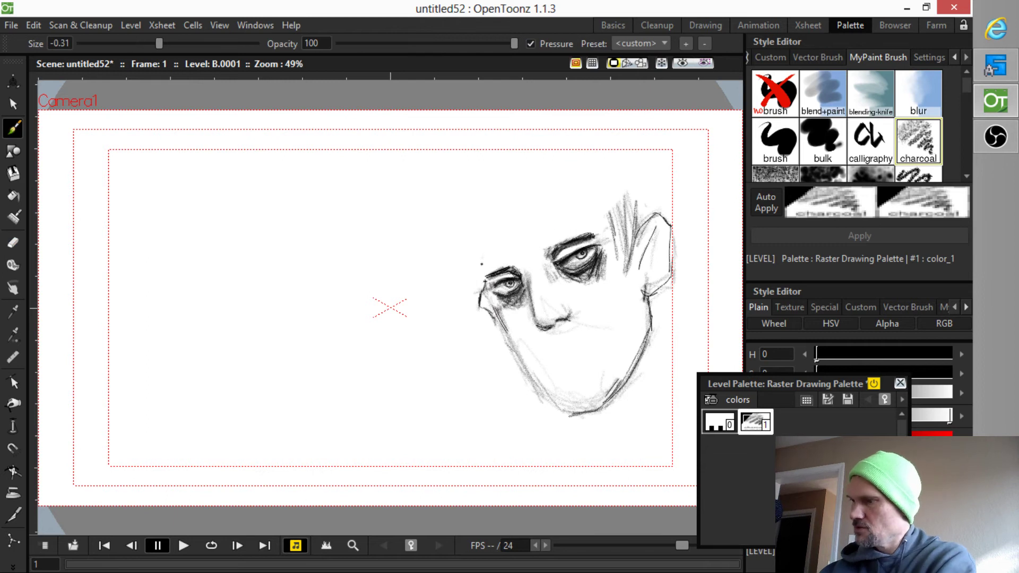
Darken the jaw and chin outline and sketch a slanted mouth line below the nose.
left_click_drag(500, 319, 526, 371)
left_click_drag(510, 337, 533, 383)
mouse_move(566, 413)
left_mouse_down()
mouse_move(543, 386)
mouse_move(558, 412)
mouse_move(573, 415)
mouse_move(616, 400)
left_mouse_up()
left_click_drag(634, 362, 611, 390)
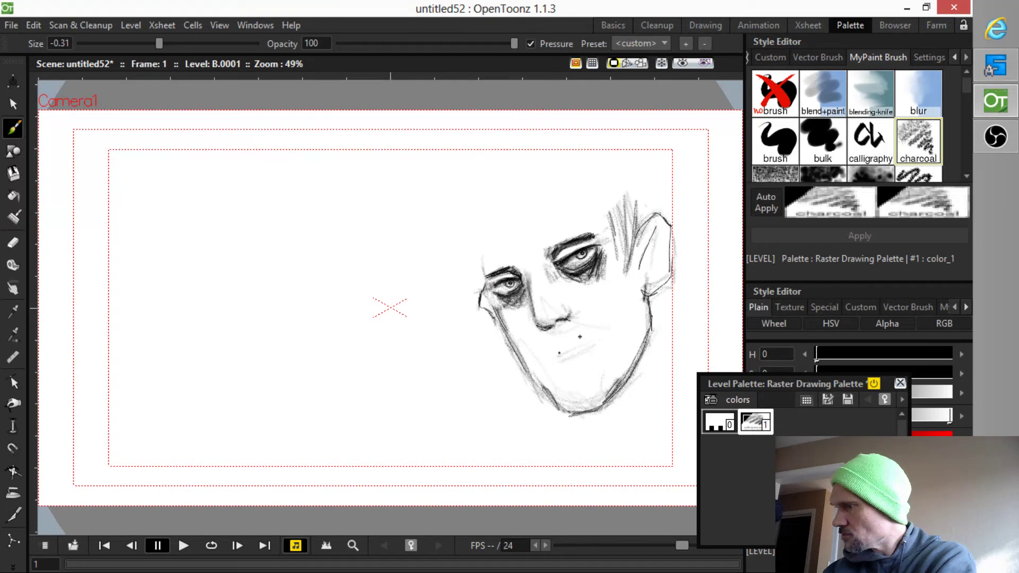
left_click_drag(552, 355, 602, 336)
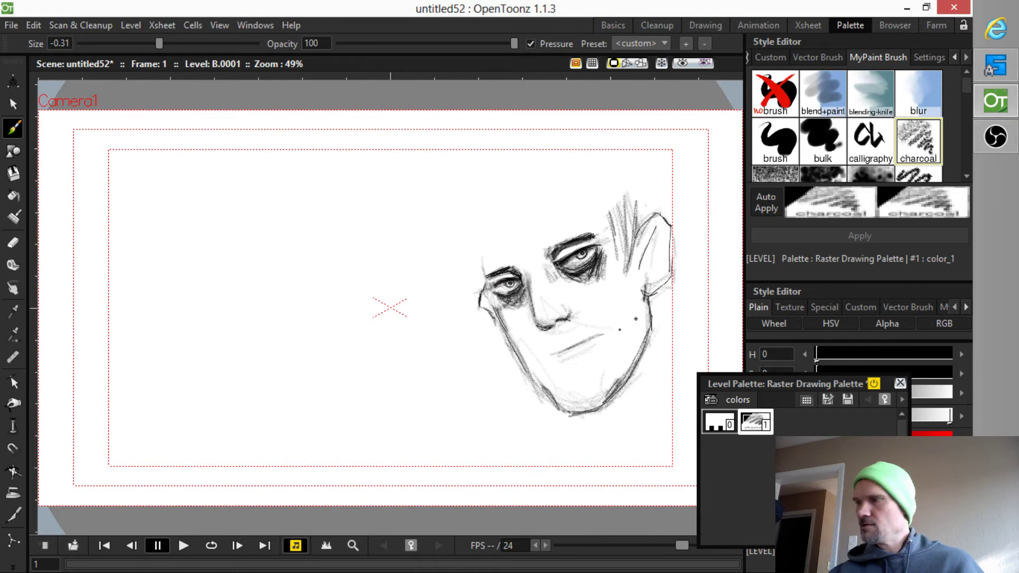
Erase the dark shading under both eyes and reduce the eraser size to 48.
key("e")
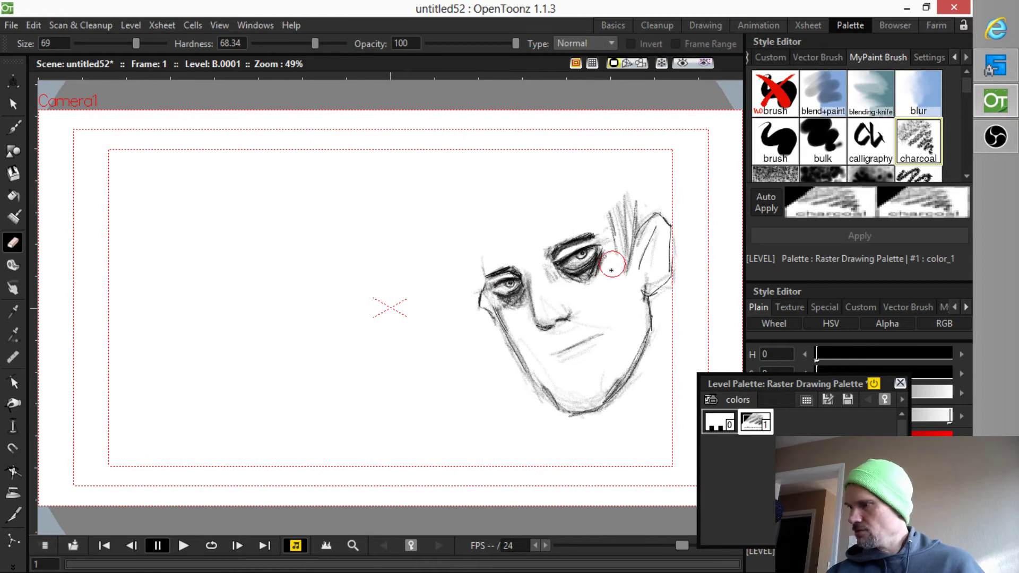
mouse_move(612, 270)
left_mouse_down()
mouse_move(610, 255)
mouse_move(591, 285)
mouse_move(570, 287)
mouse_move(605, 260)
mouse_move(541, 314)
mouse_move(508, 307)
left_mouse_up()
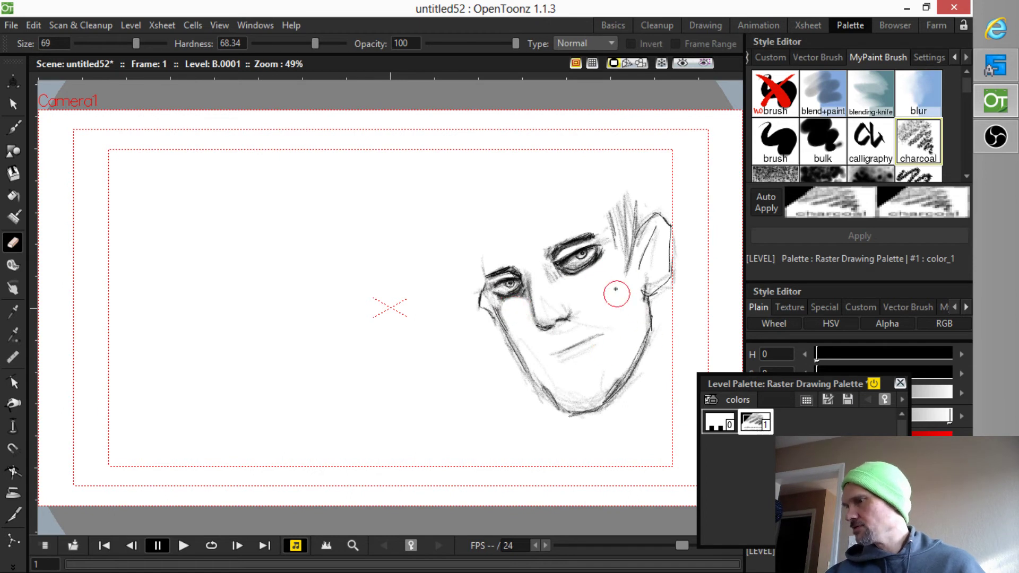
left_click_drag(136, 42, 114, 43)
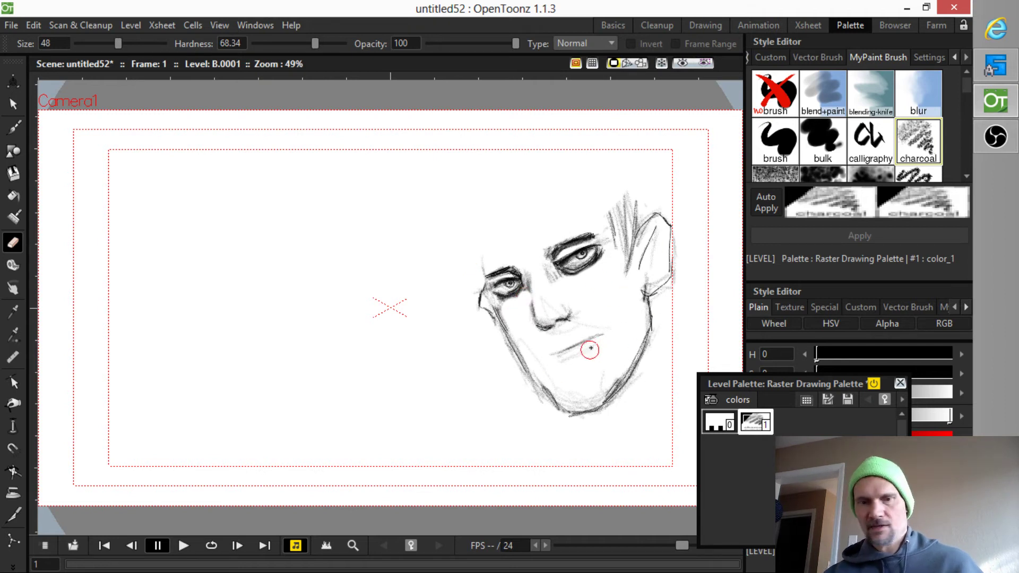
Erase the slanted mouth line, the cheek lines beside the nose, and the dark outline of the ear.
key("b")
key("e")
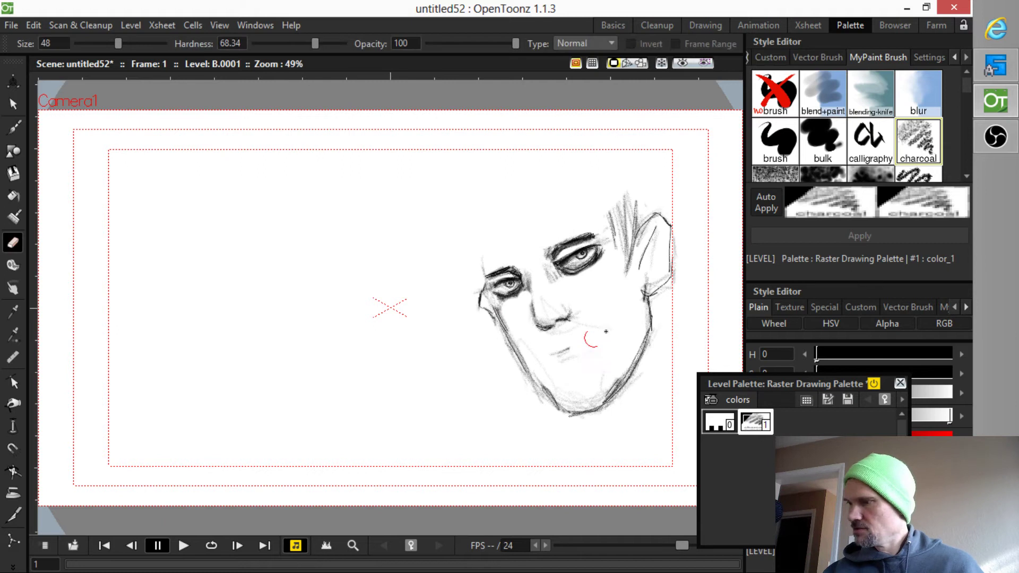
mouse_move(596, 334)
left_mouse_down()
mouse_move(565, 365)
mouse_move(592, 304)
left_mouse_up()
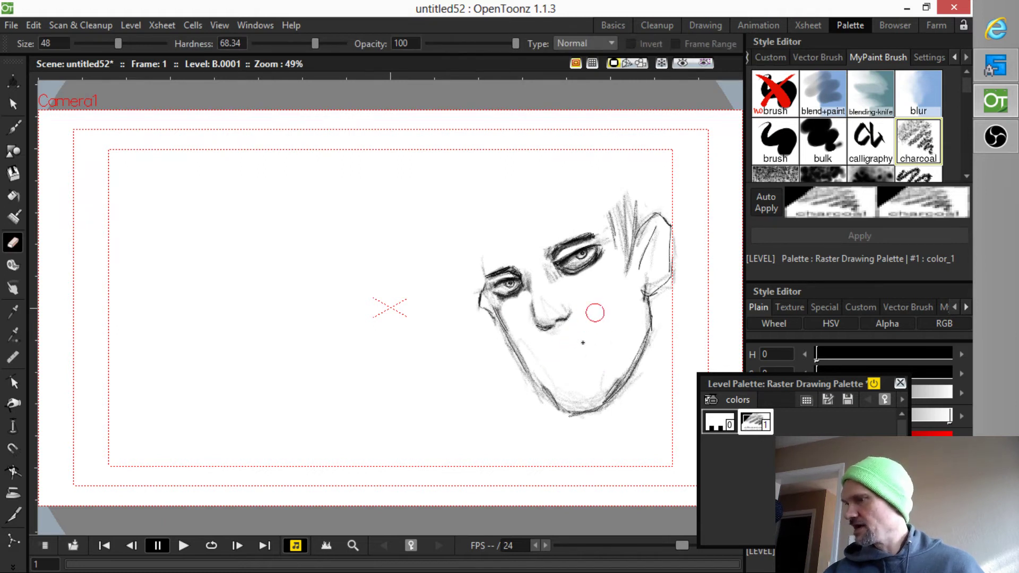
mouse_move(663, 208)
left_mouse_down()
mouse_move(670, 301)
mouse_move(671, 252)
mouse_move(658, 236)
mouse_move(645, 267)
mouse_move(667, 246)
mouse_move(663, 261)
mouse_move(628, 263)
mouse_move(662, 225)
mouse_move(674, 259)
mouse_move(654, 298)
mouse_move(672, 254)
left_mouse_up()
Draw a shorter, dark mouth line lower on the chin and a faint forehead line rising from the outer eyebrow.
key("b")
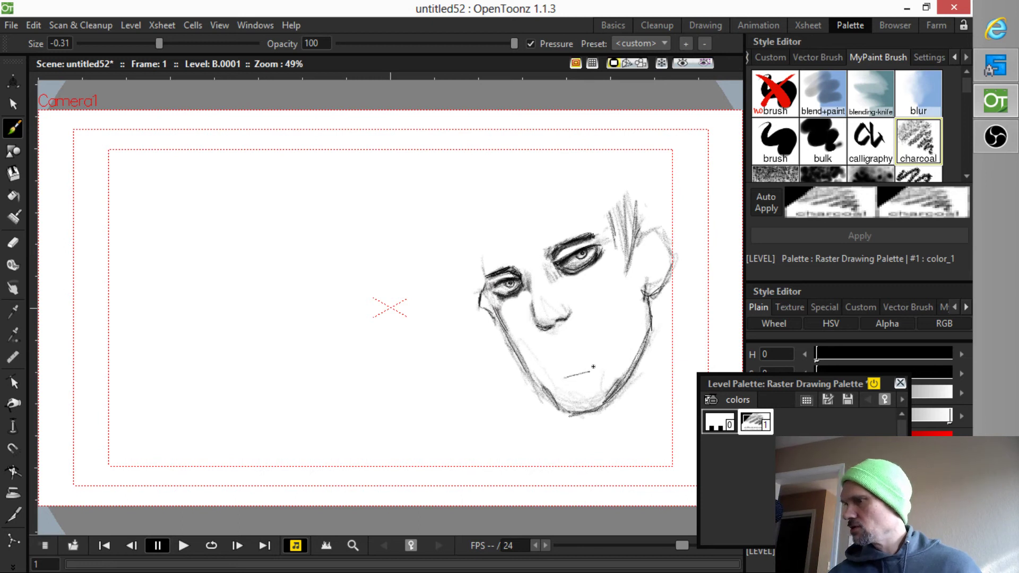
mouse_move(570, 375)
left_mouse_down()
mouse_move(603, 370)
mouse_move(566, 379)
left_mouse_up()
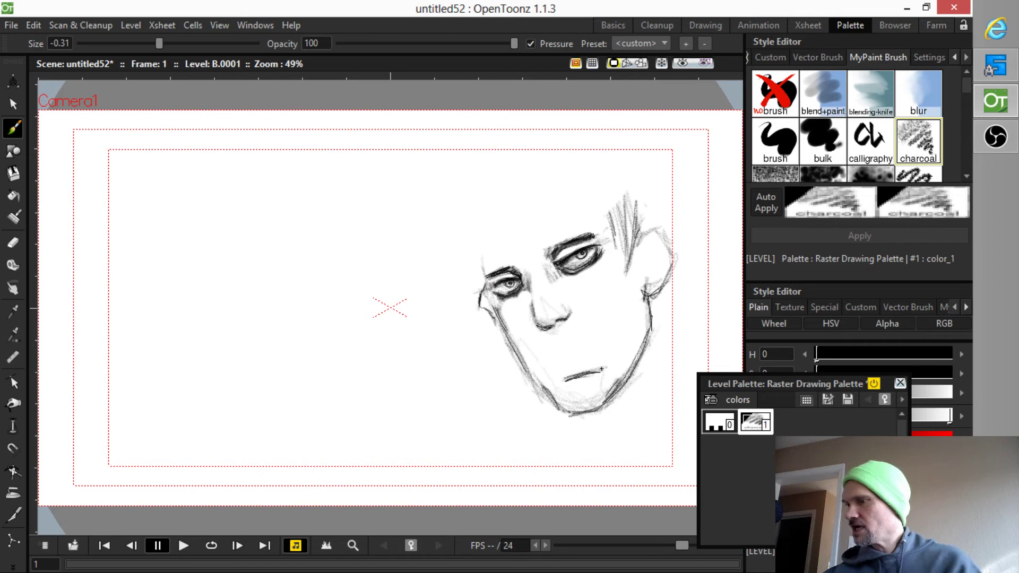
mouse_move(480, 266)
left_mouse_down()
mouse_move(477, 254)
mouse_move(494, 305)
mouse_move(474, 241)
left_mouse_up()
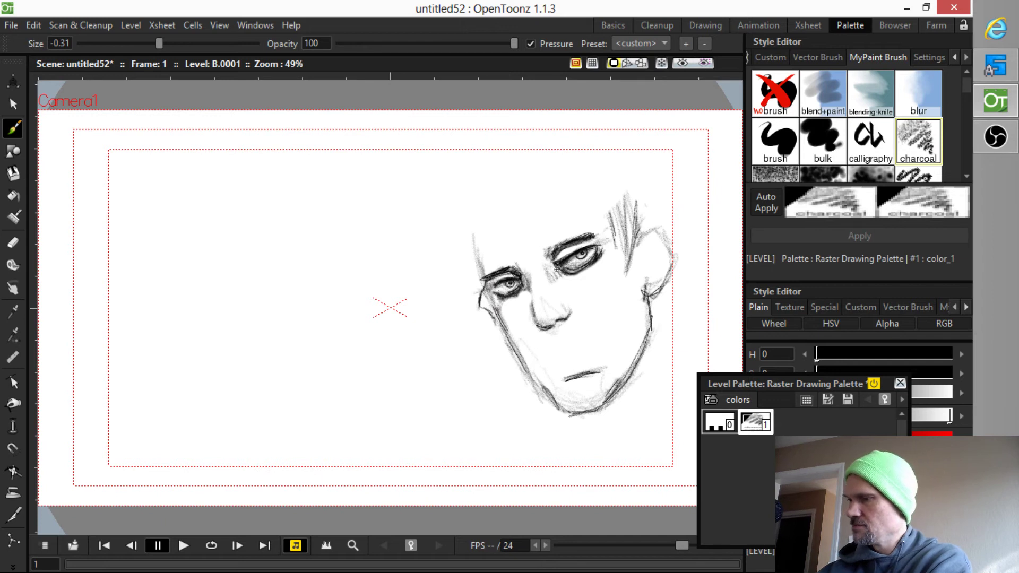
Sketch a second, light face with hair, eyes, eyebrows and a mouth in the empty left half of the canvas.
left_click_drag(149, 231, 187, 371)
mouse_move(213, 393)
left_mouse_down()
mouse_move(292, 328)
mouse_move(275, 365)
mouse_move(274, 283)
mouse_move(295, 175)
mouse_move(297, 239)
mouse_move(283, 180)
mouse_move(291, 242)
mouse_move(301, 220)
left_mouse_up()
mouse_move(255, 139)
left_mouse_down()
mouse_move(202, 157)
mouse_move(154, 220)
left_mouse_up()
left_click_drag(154, 183, 118, 243)
left_click_drag(196, 130, 252, 152)
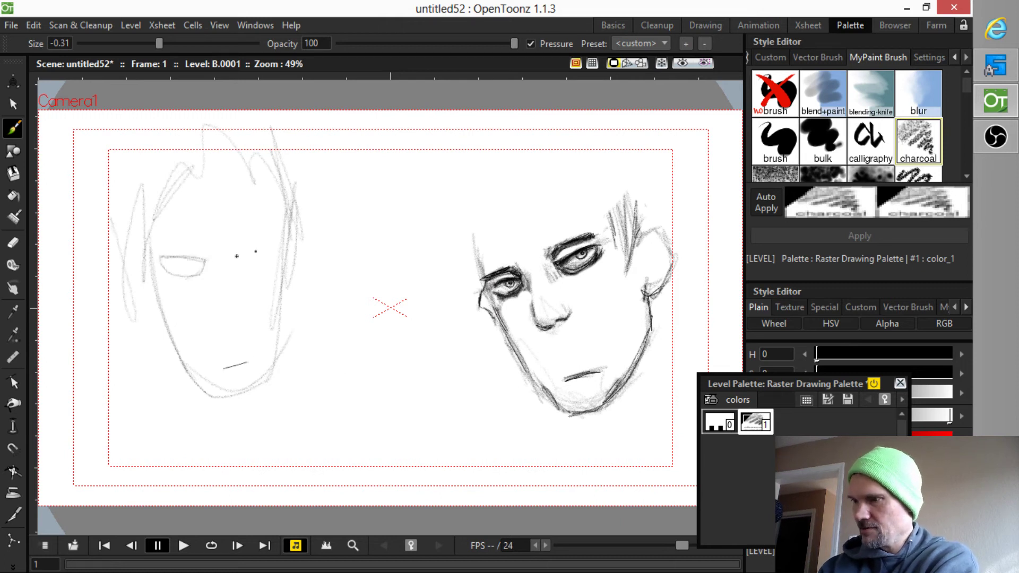
mouse_move(240, 254)
left_mouse_down()
mouse_move(279, 250)
mouse_move(275, 258)
left_mouse_up()
left_click_drag(255, 252, 258, 249)
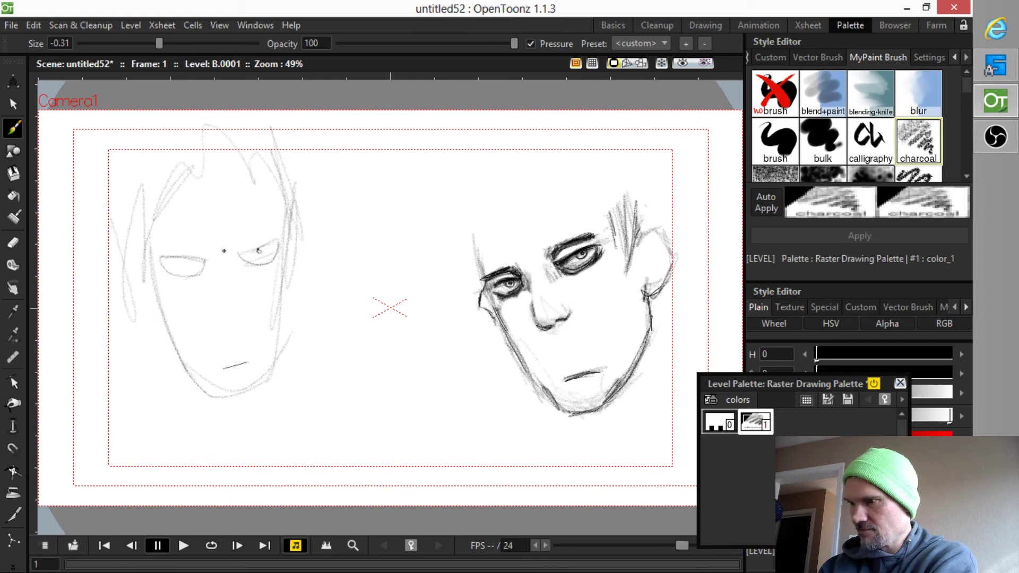
left_click_drag(162, 239, 187, 240)
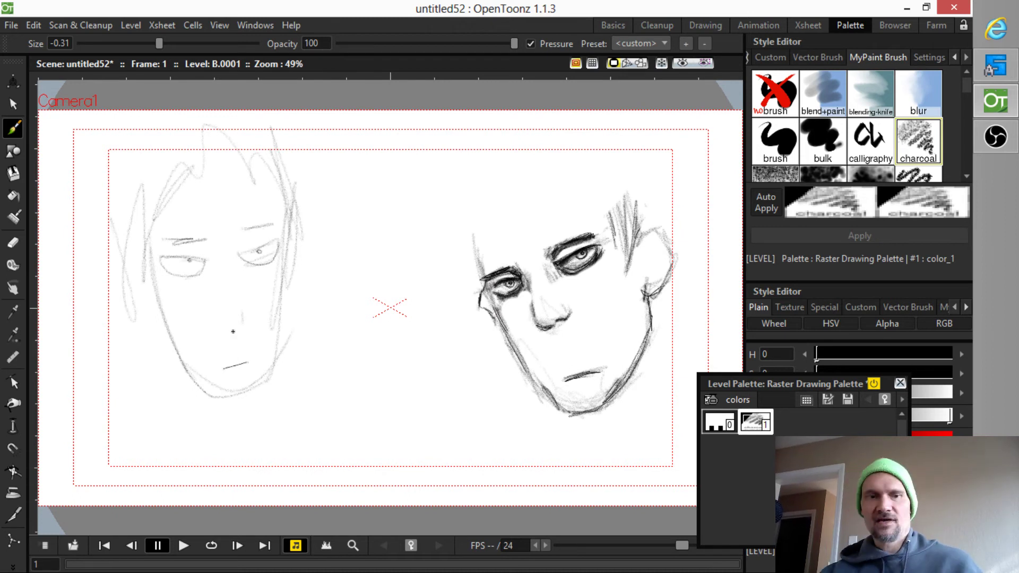
Erase the light second face in the left half of the canvas.
key("e")
mouse_move(318, 223)
left_mouse_down()
mouse_move(312, 193)
mouse_move(289, 229)
mouse_move(286, 118)
mouse_move(133, 200)
mouse_move(288, 148)
mouse_move(304, 218)
left_mouse_up()
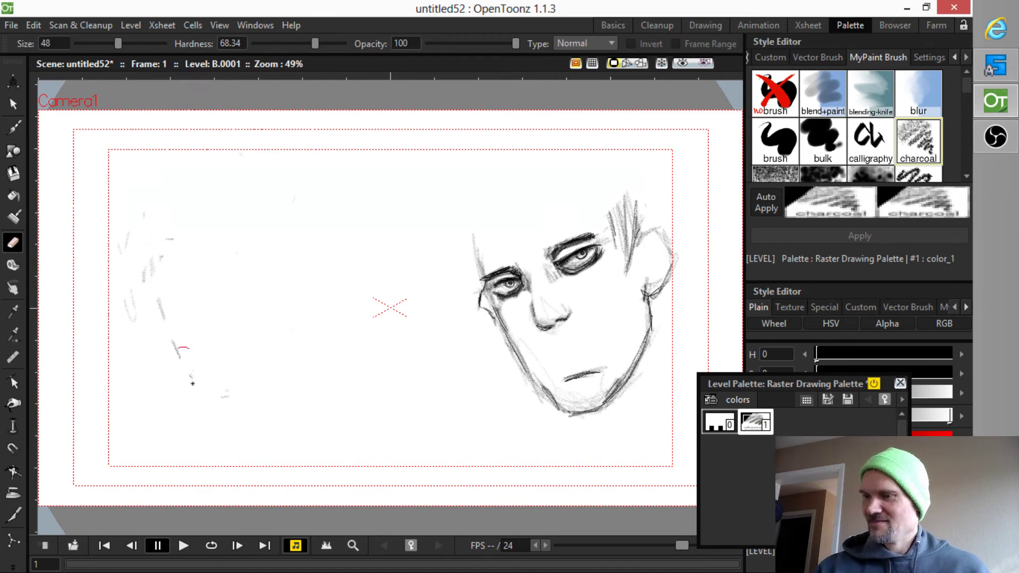
mouse_move(192, 383)
left_mouse_down()
mouse_move(152, 307)
mouse_move(154, 229)
left_mouse_up()
mouse_move(193, 324)
left_mouse_down()
mouse_move(126, 309)
mouse_move(108, 280)
mouse_move(219, 148)
left_mouse_up()
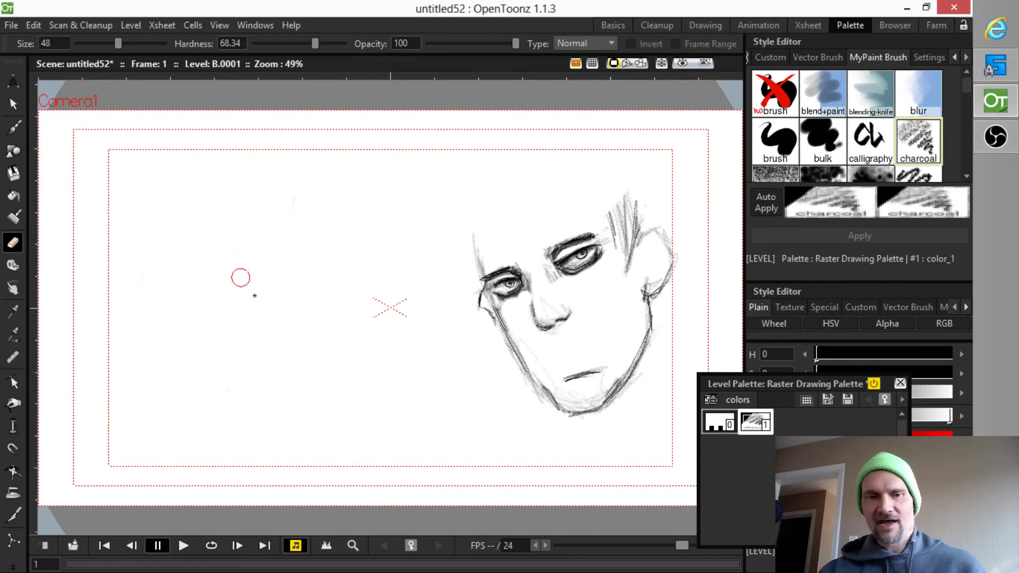
Draw a few test strokes in the empty left area and delete them with a rectangular selection.
key("b")
left_click_drag(209, 202, 222, 321)
mouse_move(251, 270)
left_mouse_down()
mouse_move(267, 364)
mouse_move(298, 205)
mouse_move(261, 281)
mouse_move(234, 258)
mouse_move(261, 307)
left_mouse_up()
key("s")
mouse_move(151, 171)
left_mouse_down()
mouse_move(182, 296)
mouse_move(403, 407)
left_mouse_up()
key("Delete")
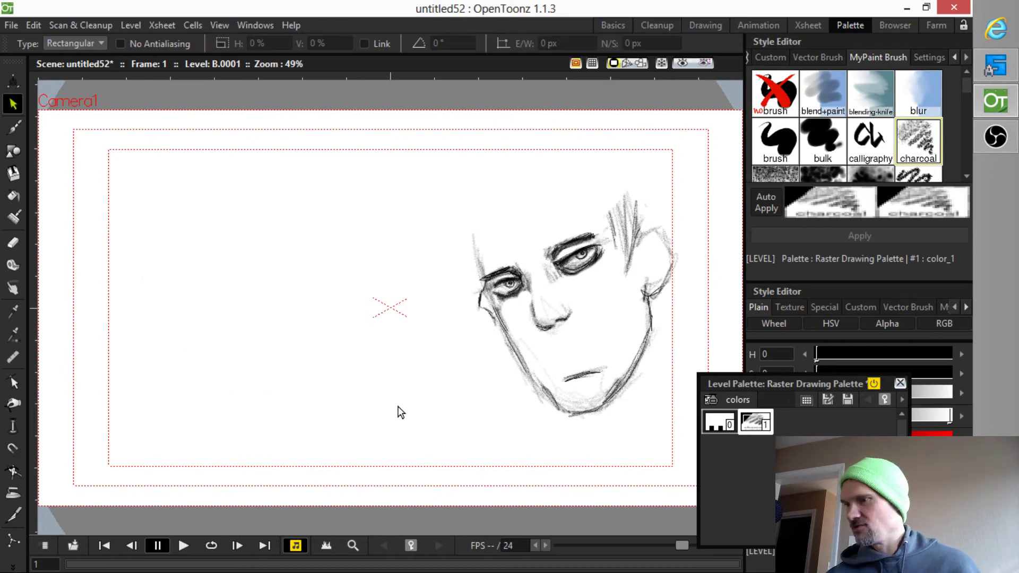
Touch up the mouth corner and darken the left jaw contour with the charcoal brush.
key("b")
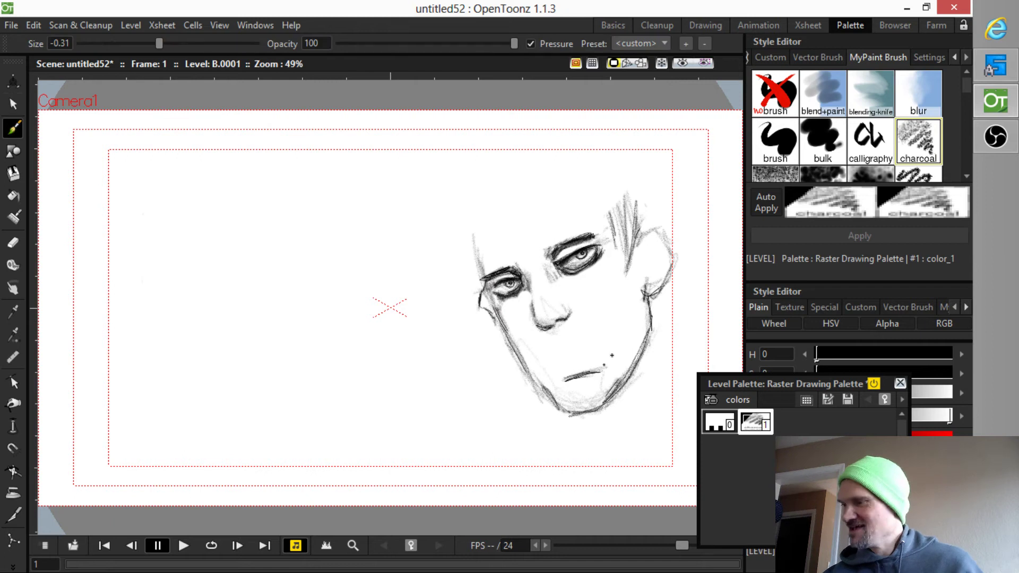
left_click_drag(544, 391, 510, 338)
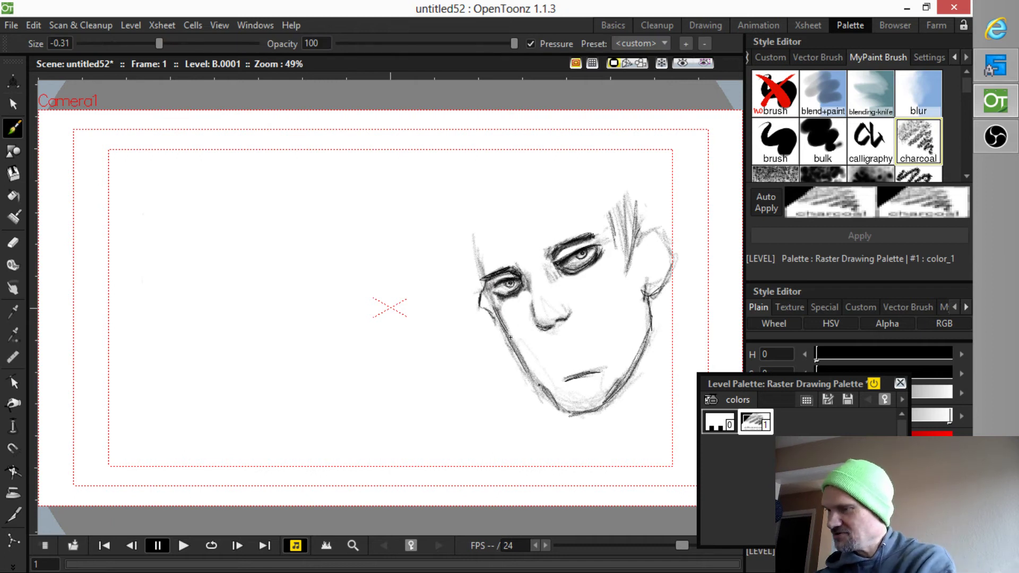
left_click_drag(538, 381, 567, 409)
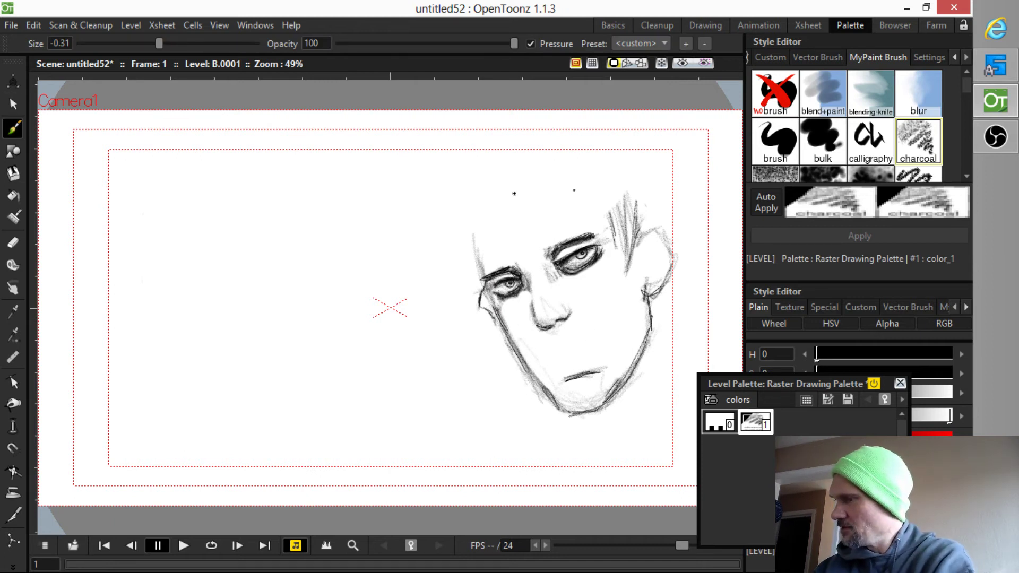
Draw long hair strands over the left temple, hanging down past the eye to the cheek.
left_click_drag(469, 260, 473, 293)
mouse_move(467, 222)
left_mouse_down()
mouse_move(480, 329)
mouse_move(491, 221)
mouse_move(483, 335)
left_mouse_up()
mouse_move(492, 213)
left_mouse_down()
mouse_move(483, 324)
mouse_move(478, 294)
left_mouse_up()
left_click_drag(481, 252, 482, 334)
left_click_drag(486, 222, 476, 325)
left_click_drag(495, 213, 499, 269)
Sketch a long fringe sweeping from a peak high above the forehead down to the inner corner of the left eye.
mouse_move(512, 193)
left_mouse_down()
mouse_move(501, 268)
mouse_move(538, 167)
left_mouse_up()
left_click_drag(515, 260, 564, 139)
mouse_move(541, 189)
left_mouse_down()
mouse_move(571, 127)
mouse_move(569, 136)
left_mouse_up()
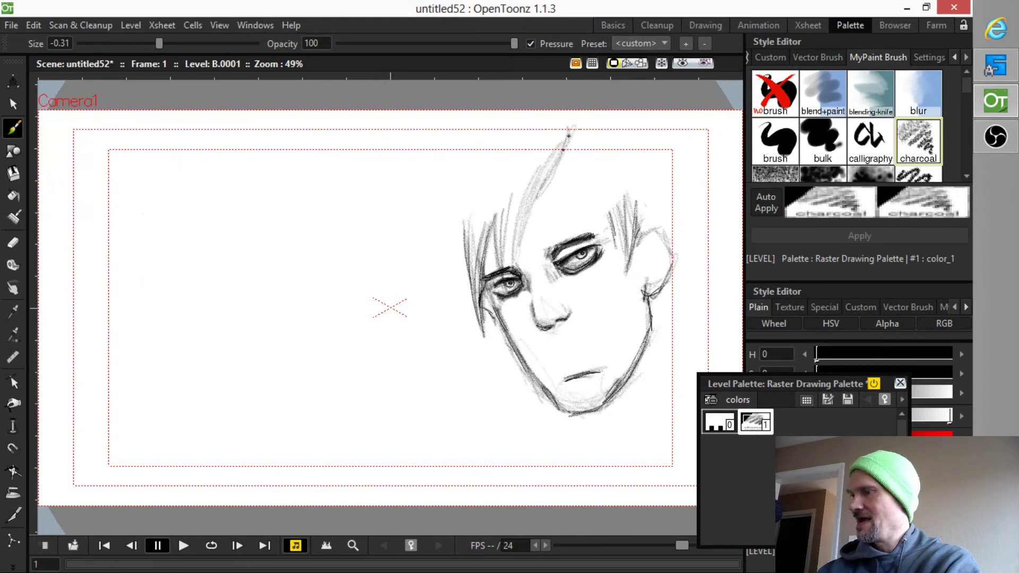
left_click_drag(523, 239, 572, 135)
left_click_drag(511, 263, 548, 184)
left_click_drag(518, 312, 528, 189)
left_click_drag(514, 271, 528, 182)
left_click_drag(514, 262, 522, 183)
Draw the other side of the fringe from the peak to the right eyebrow and darken the ear outline.
left_click_drag(568, 132, 609, 233)
left_click_drag(581, 167, 609, 241)
mouse_move(602, 204)
left_mouse_down()
mouse_move(648, 201)
mouse_move(651, 223)
left_mouse_up()
mouse_move(637, 242)
left_mouse_down()
mouse_move(653, 225)
mouse_move(668, 272)
left_mouse_up()
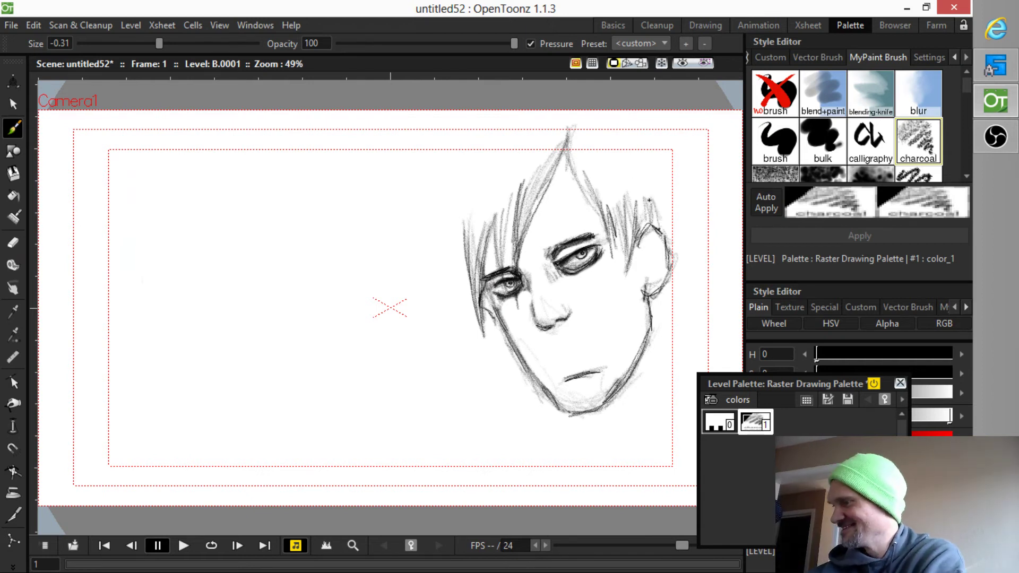
Add hair strands above and behind the ear and outline the right side of the hair up to the crown.
left_click_drag(650, 200, 661, 231)
mouse_move(671, 276)
left_mouse_down()
mouse_move(666, 326)
mouse_move(659, 312)
mouse_move(668, 351)
left_mouse_up()
left_click_drag(674, 310, 669, 352)
mouse_move(692, 274)
left_mouse_down()
mouse_move(671, 345)
mouse_move(680, 207)
mouse_move(621, 112)
left_mouse_up()
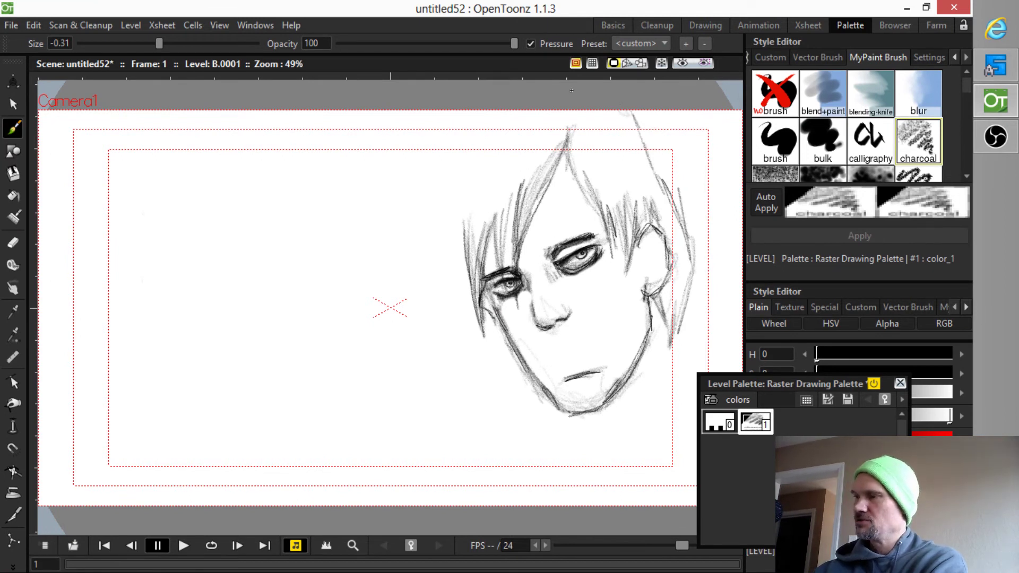
Build up the outer hair contour on the left of the head with layered strokes from crown to cheek.
left_click_drag(467, 159, 451, 230)
left_click_drag(502, 123, 456, 233)
left_click_drag(500, 123, 462, 220)
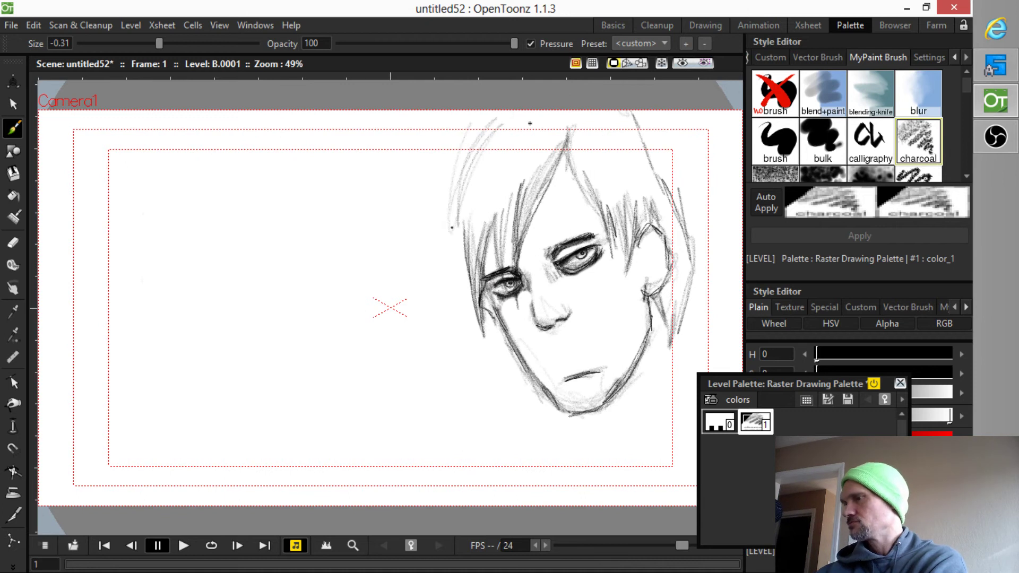
mouse_move(486, 129)
left_mouse_down()
mouse_move(456, 250)
mouse_move(465, 150)
mouse_move(471, 266)
mouse_move(463, 167)
mouse_move(452, 191)
left_mouse_up()
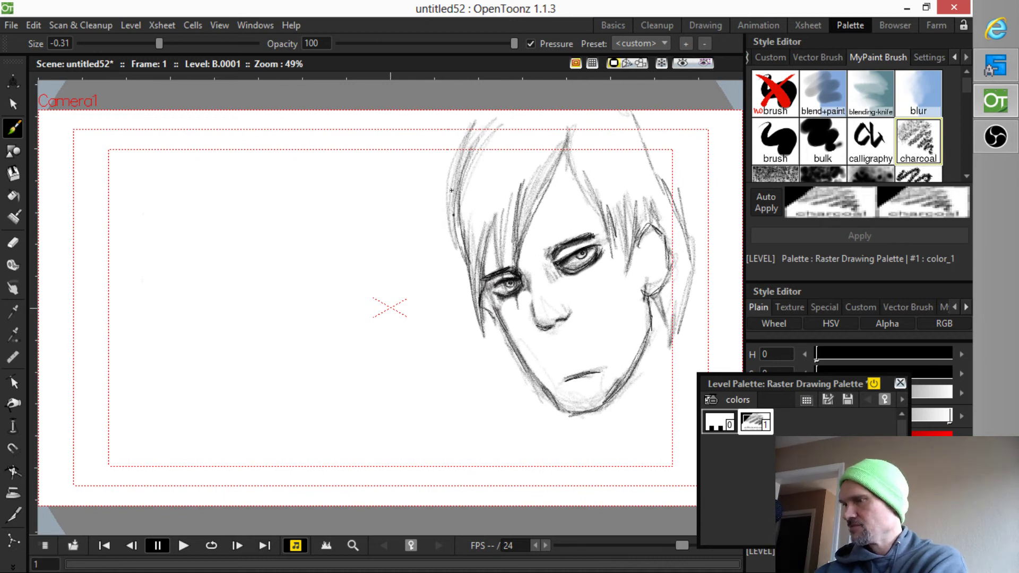
mouse_move(470, 153)
left_mouse_down()
mouse_move(456, 268)
mouse_move(470, 305)
left_mouse_up()
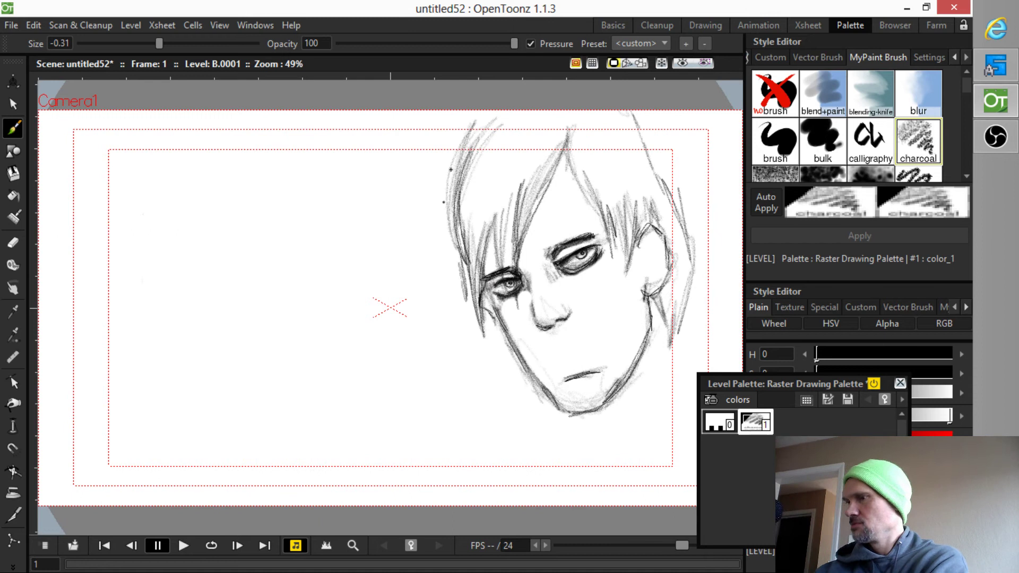
mouse_move(497, 119)
left_mouse_down()
mouse_move(446, 212)
mouse_move(448, 239)
left_mouse_up()
left_click_drag(470, 143, 451, 297)
left_click_drag(467, 253, 468, 311)
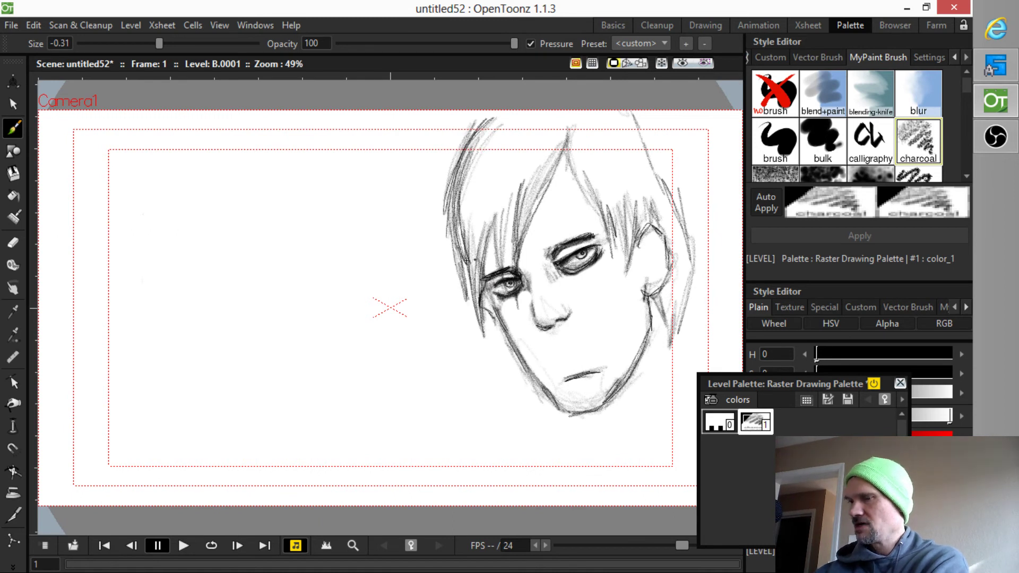
left_click_drag(463, 224, 472, 292)
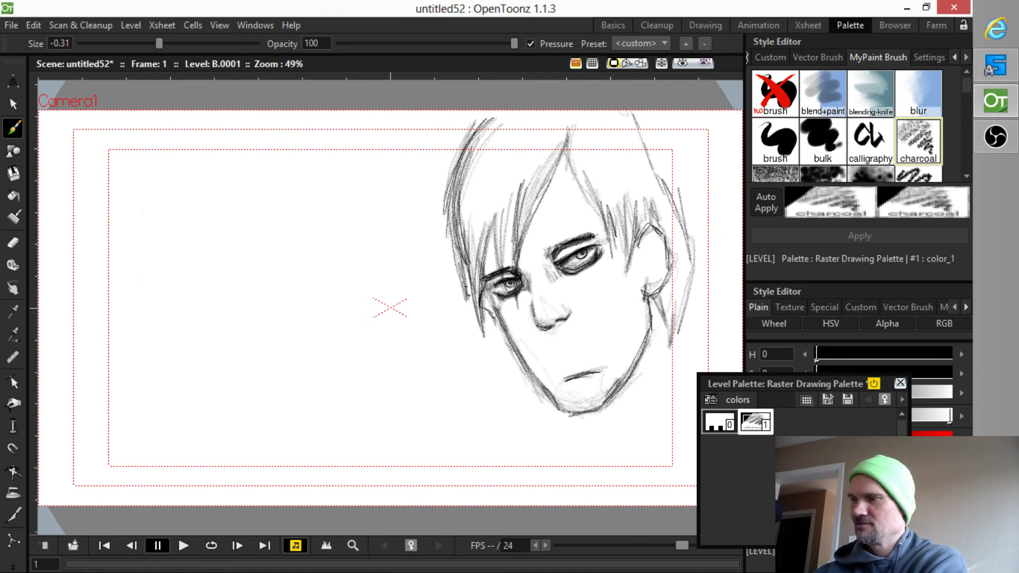
left_click_drag(465, 244, 466, 318)
left_click_drag(465, 212, 471, 282)
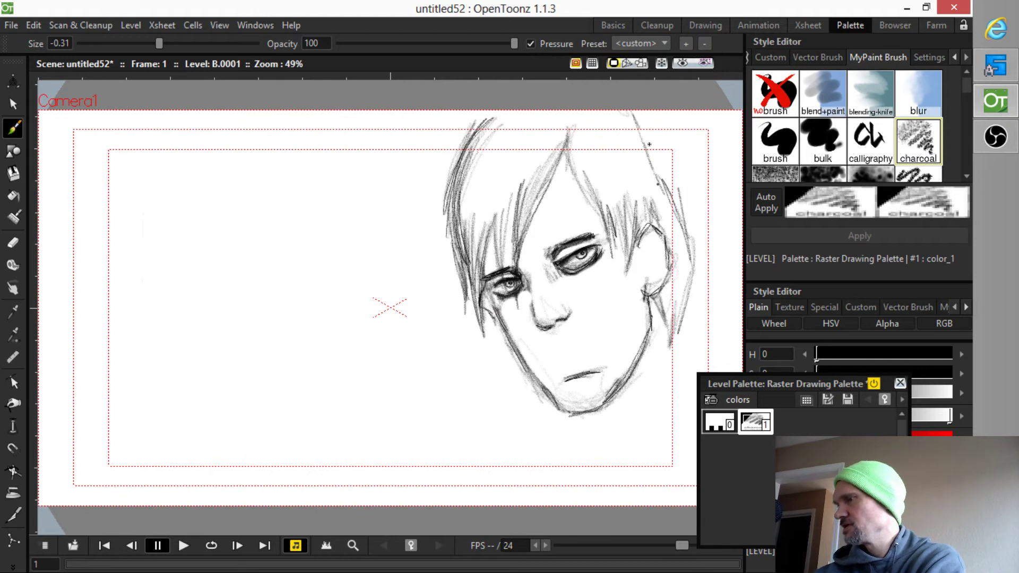
Thicken the outer hair contour on the right of the head and extend strands below the ear.
left_click_drag(649, 130, 687, 221)
left_click_drag(663, 131, 685, 204)
mouse_move(674, 171)
left_mouse_down()
mouse_move(691, 255)
mouse_move(681, 330)
left_mouse_up()
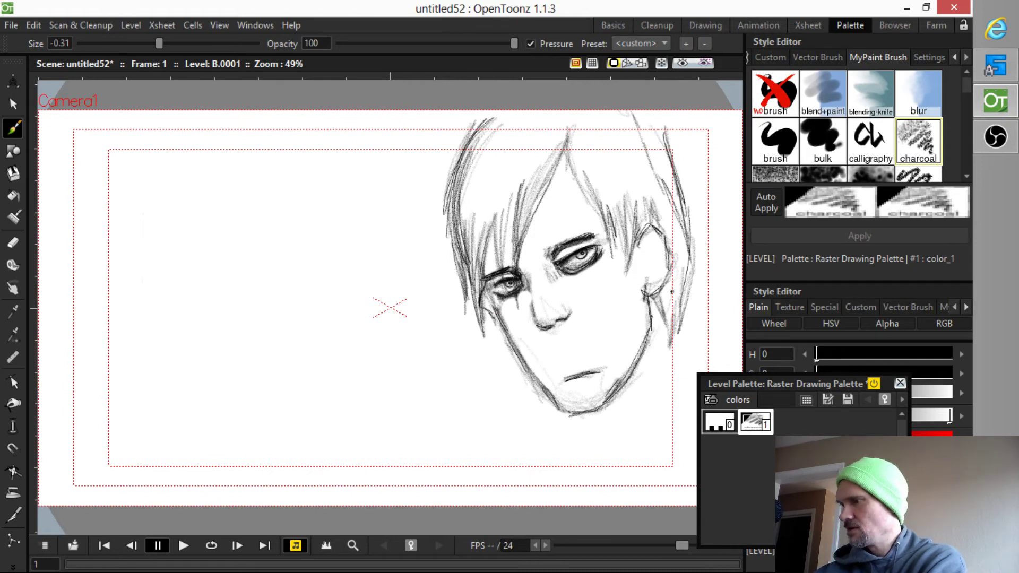
left_click_drag(671, 292, 656, 372)
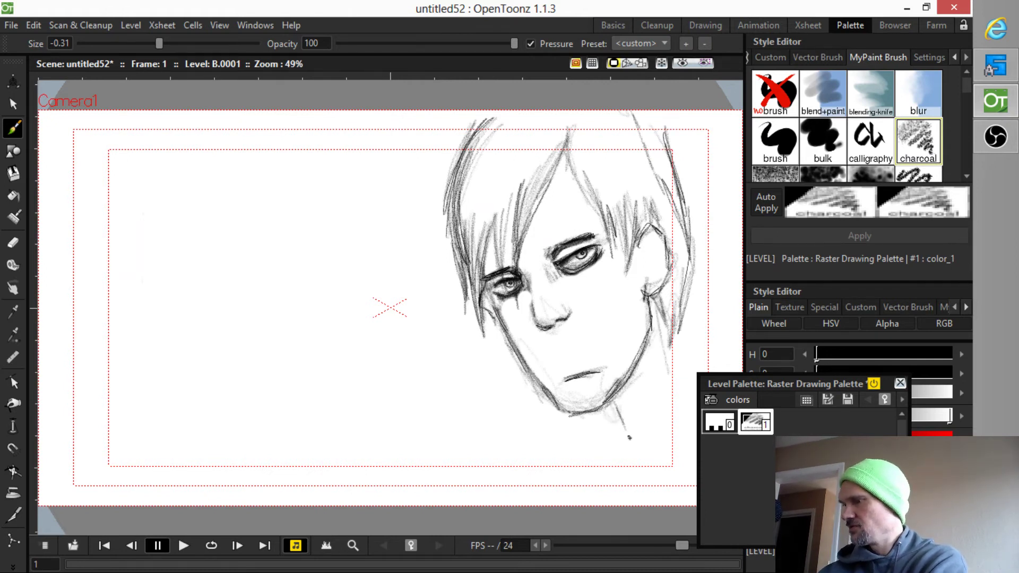
Draw the neck line below the right jaw and add loose strands at the hair tips behind the ear.
mouse_move(630, 438)
left_mouse_down()
mouse_move(635, 460)
mouse_move(621, 467)
left_mouse_up()
mouse_move(615, 397)
left_mouse_down()
mouse_move(633, 456)
mouse_move(610, 480)
left_mouse_up()
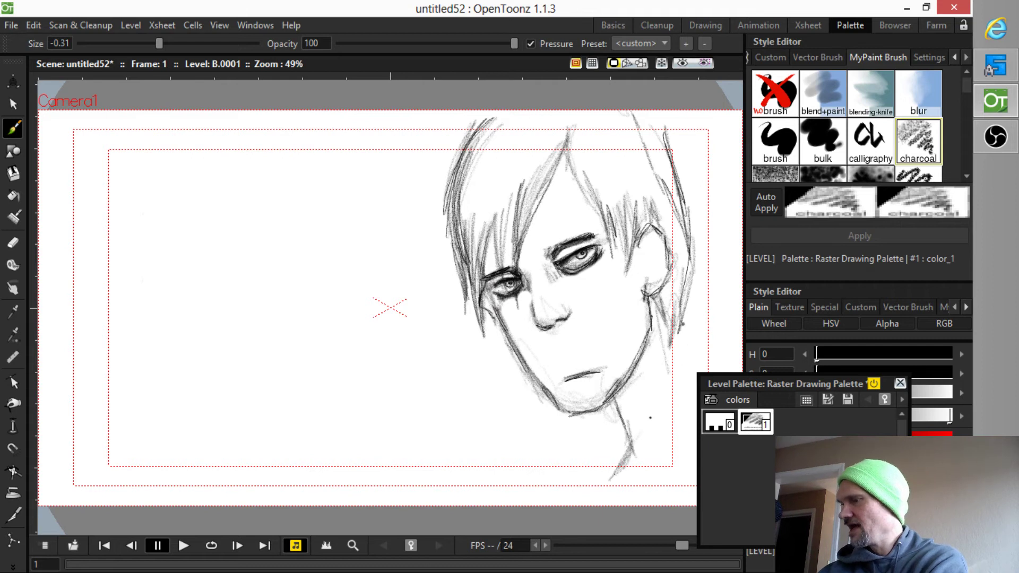
left_click_drag(681, 332, 690, 371)
left_click_drag(682, 312, 691, 346)
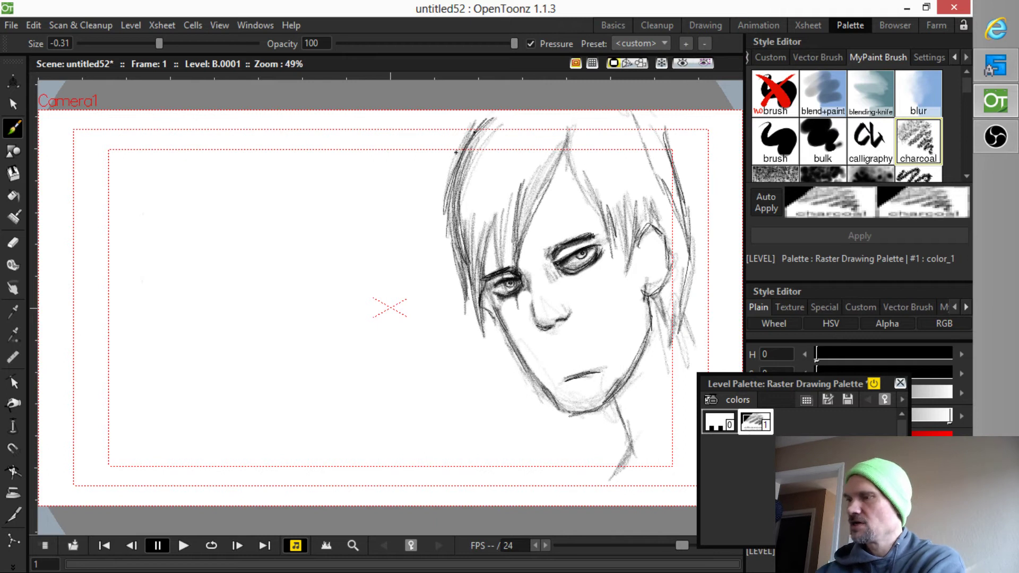
Add a stray lock at the upper left of the hair and fill the fringe with light strands.
mouse_move(492, 116)
left_mouse_down()
mouse_move(436, 183)
mouse_move(443, 175)
mouse_move(472, 223)
left_mouse_up()
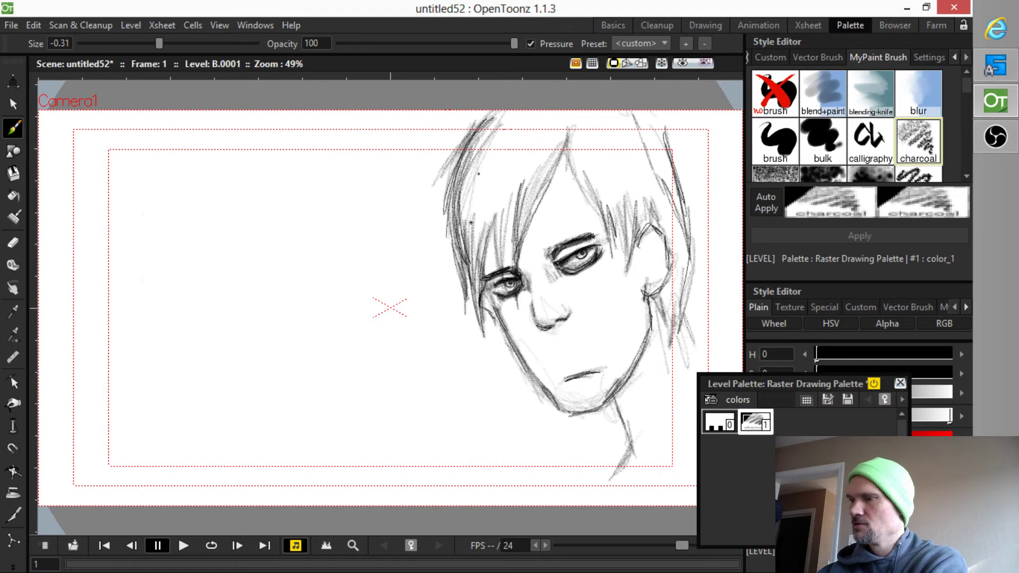
left_click_drag(483, 154, 471, 245)
mouse_move(517, 155)
left_mouse_down()
mouse_move(491, 229)
mouse_move(505, 226)
left_mouse_up()
left_click_drag(553, 156, 533, 192)
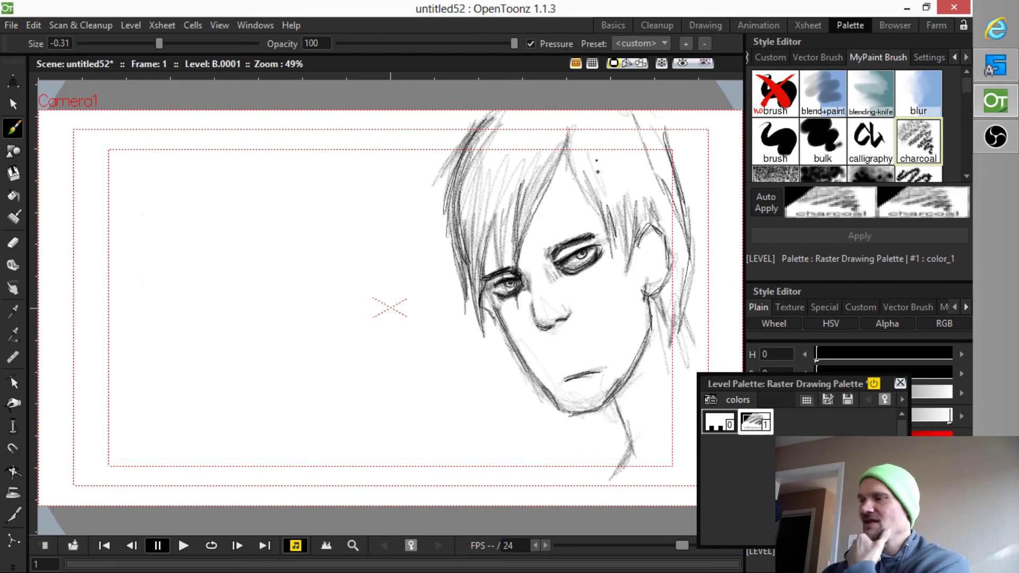
Extend the hair below both sides of the face with jagged strands beside the left jaw and behind the right jaw.
left_click_drag(484, 309, 500, 375)
left_click_drag(497, 339, 499, 409)
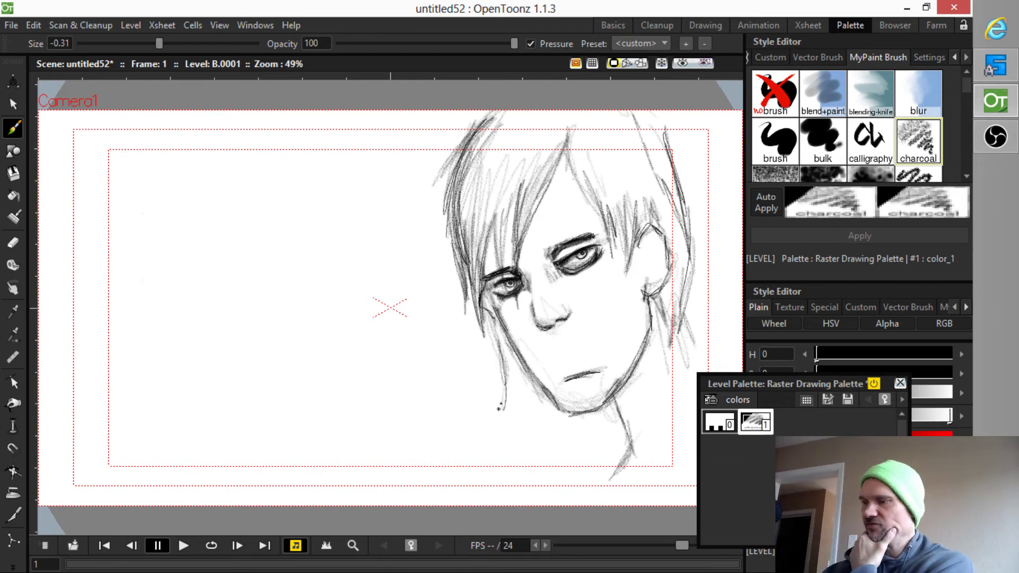
left_click_drag(509, 348, 531, 397)
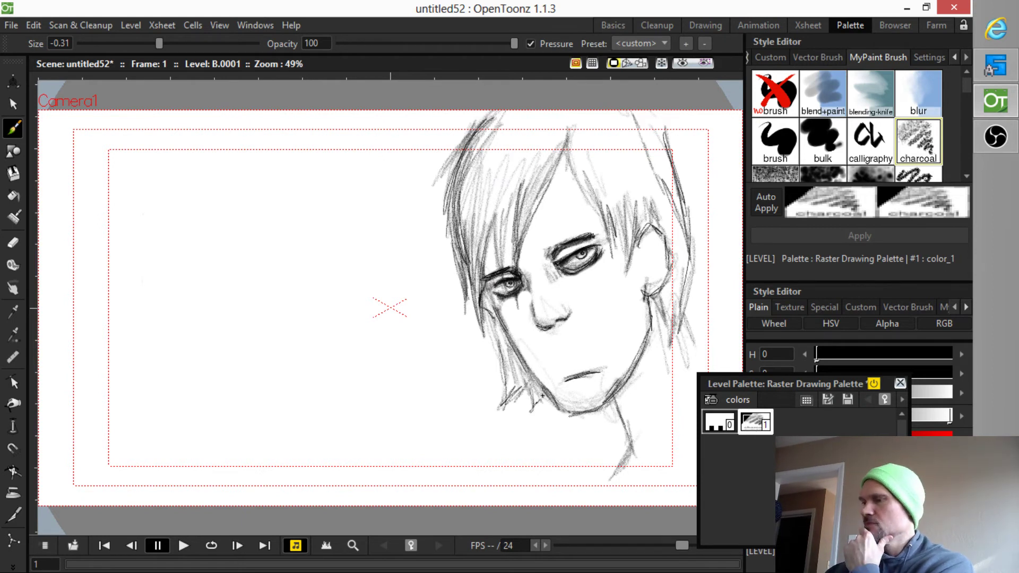
mouse_move(655, 307)
left_mouse_down()
mouse_move(660, 380)
mouse_move(709, 340)
mouse_move(707, 306)
left_mouse_up()
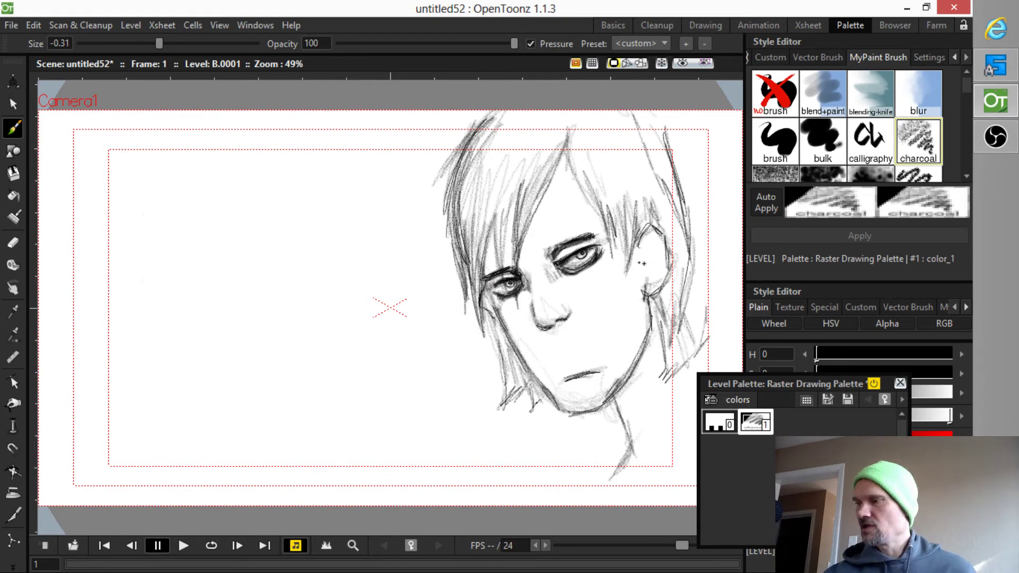
Create a new raster level D with a width of 4000 px and a height of 2000 px.
middle_click(643, 264)
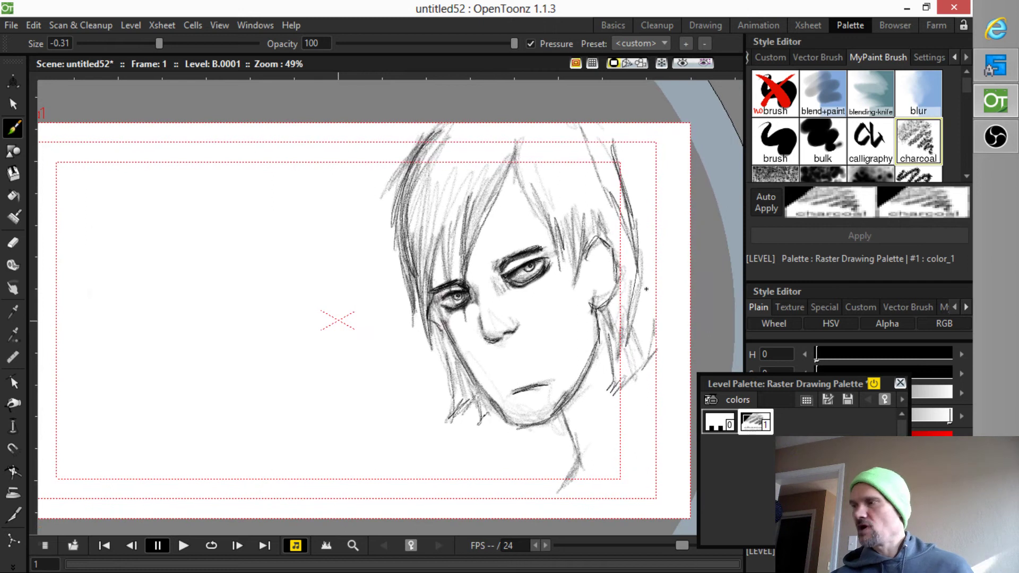
left_click(763, 24)
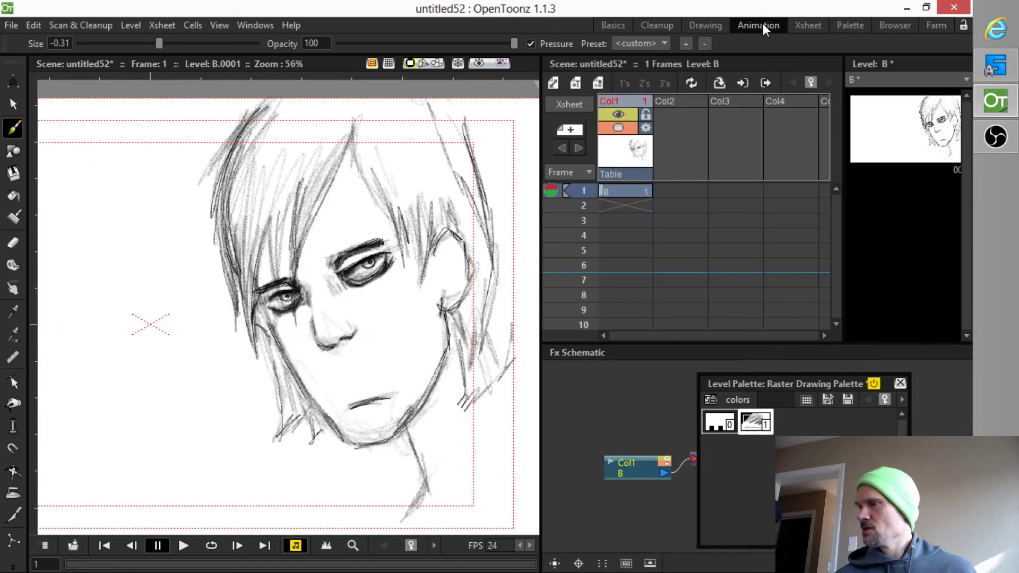
left_click(595, 81)
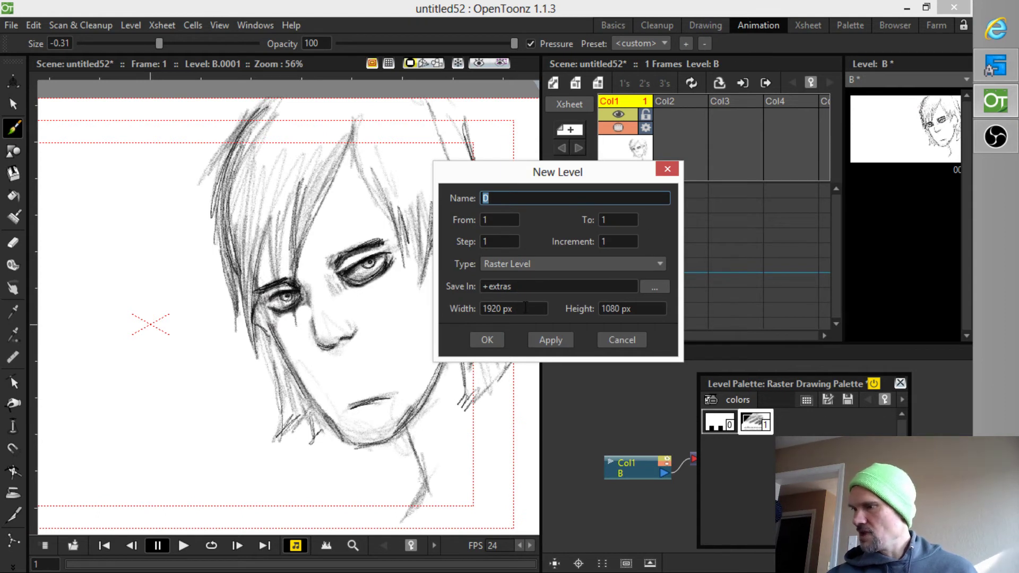
left_click_drag(522, 307, 466, 314)
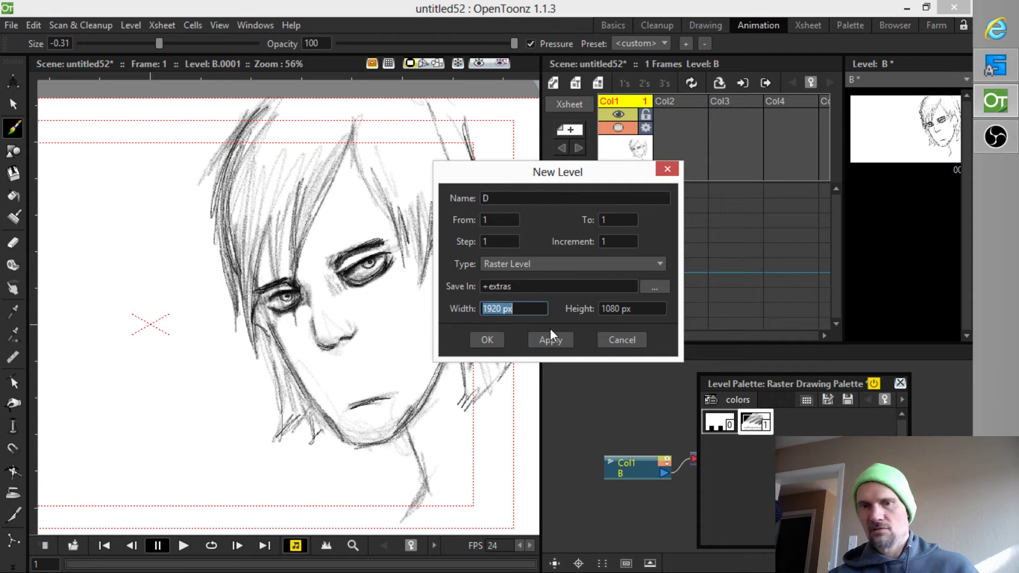
type("4000")
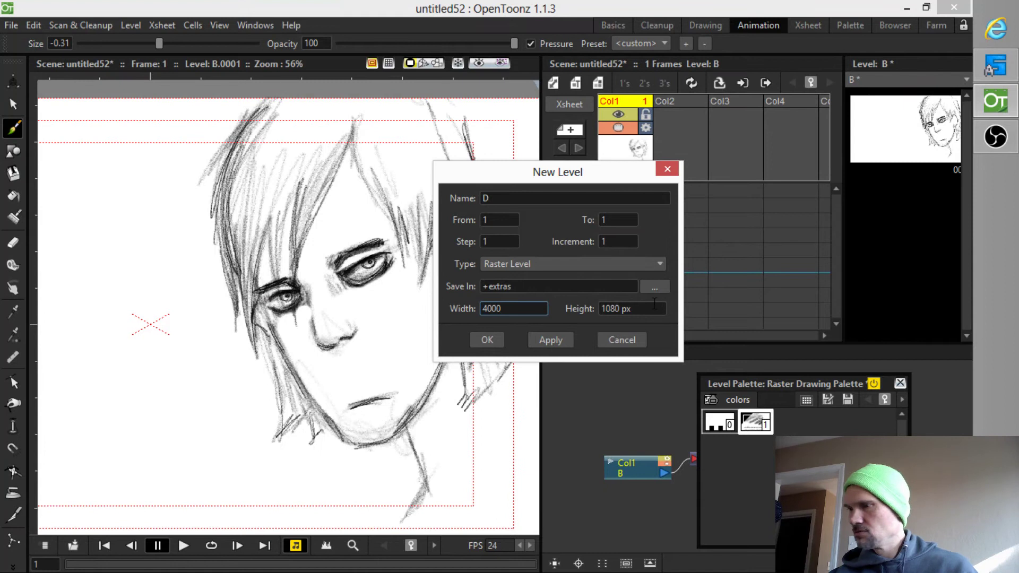
left_click(657, 307)
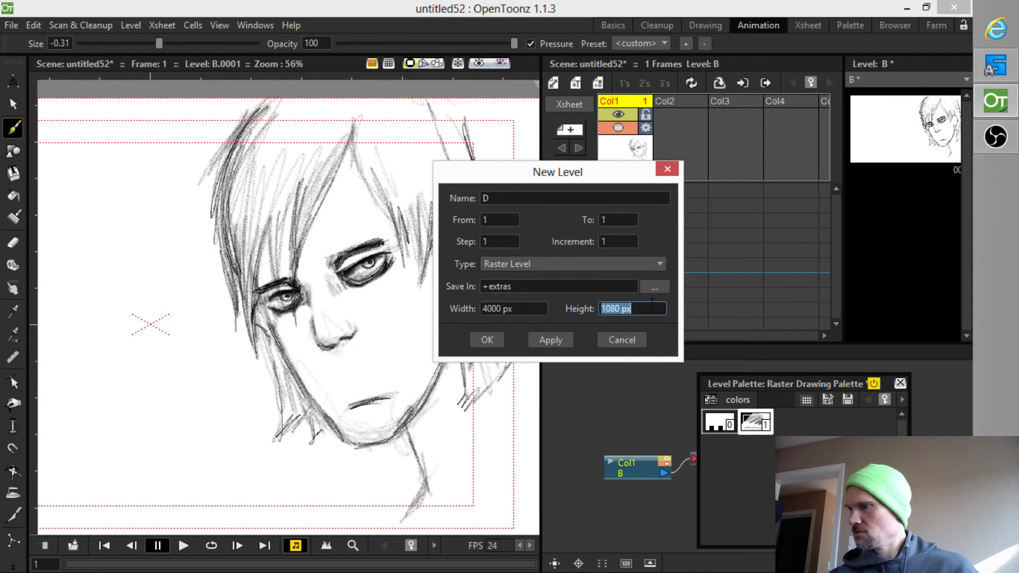
left_click_drag(653, 307, 587, 300)
type("2")
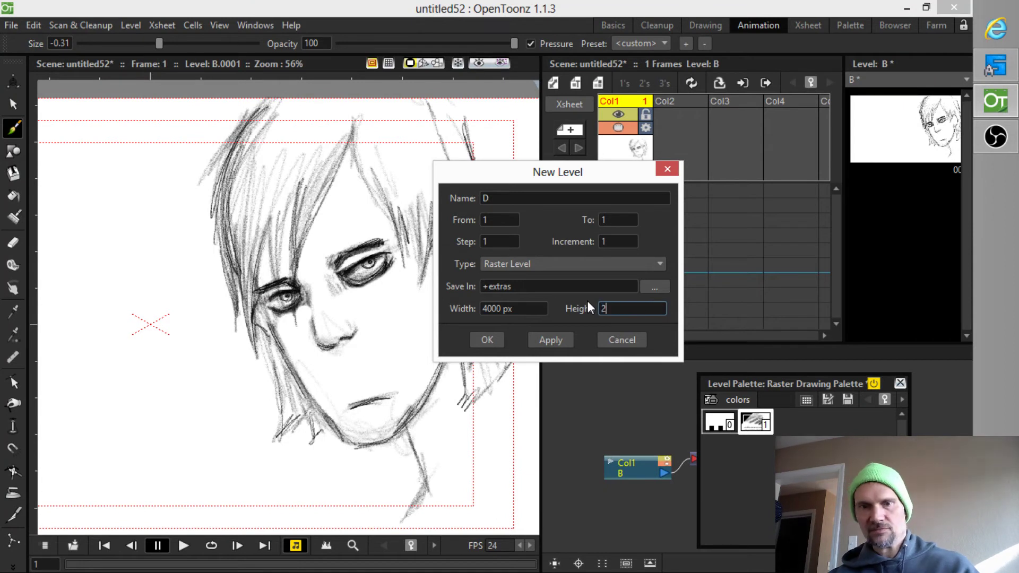
type("000")
left_click(497, 336)
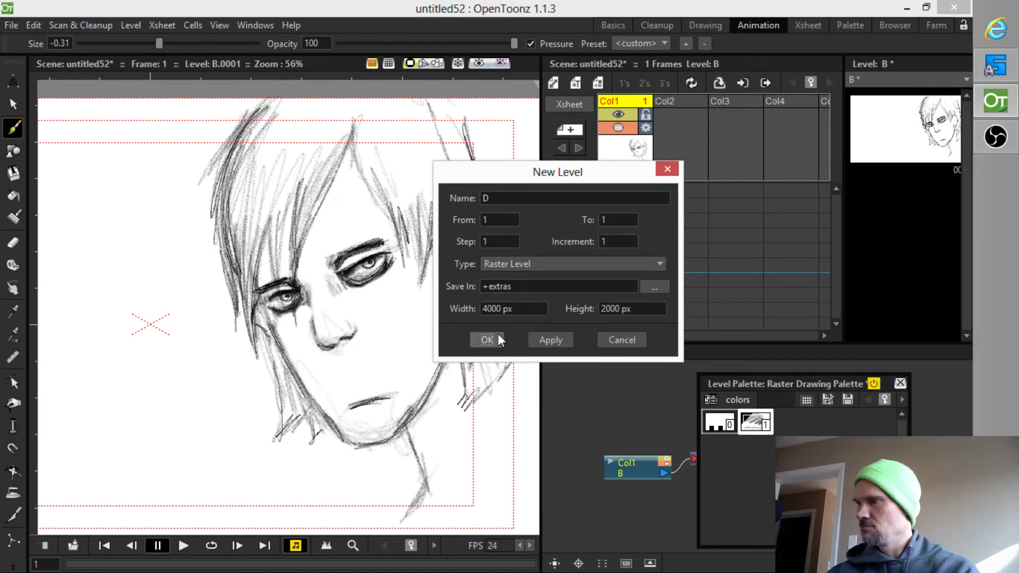
Select the whole face drawing on level B, remove it from there and paste it into frame 1 of level D.
left_click(638, 192)
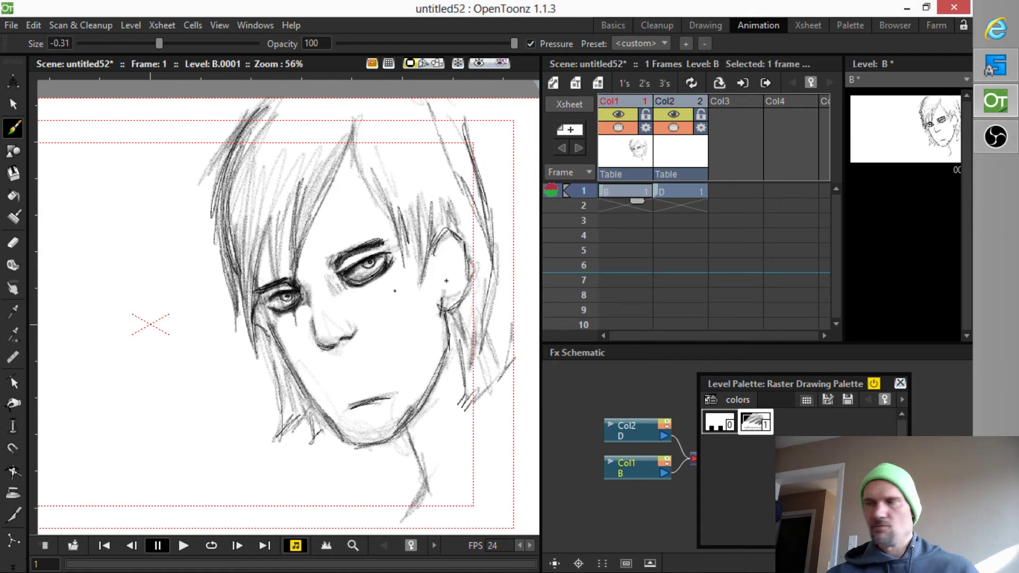
scroll(447, 273, "down", 4)
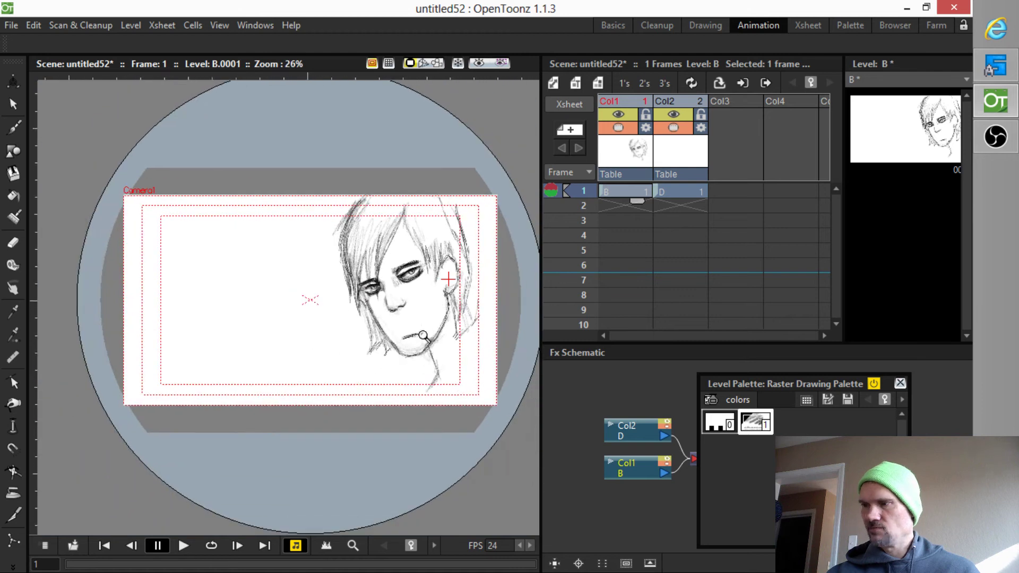
key("s")
mouse_move(318, 183)
left_mouse_down()
mouse_move(395, 313)
mouse_move(505, 438)
left_mouse_up()
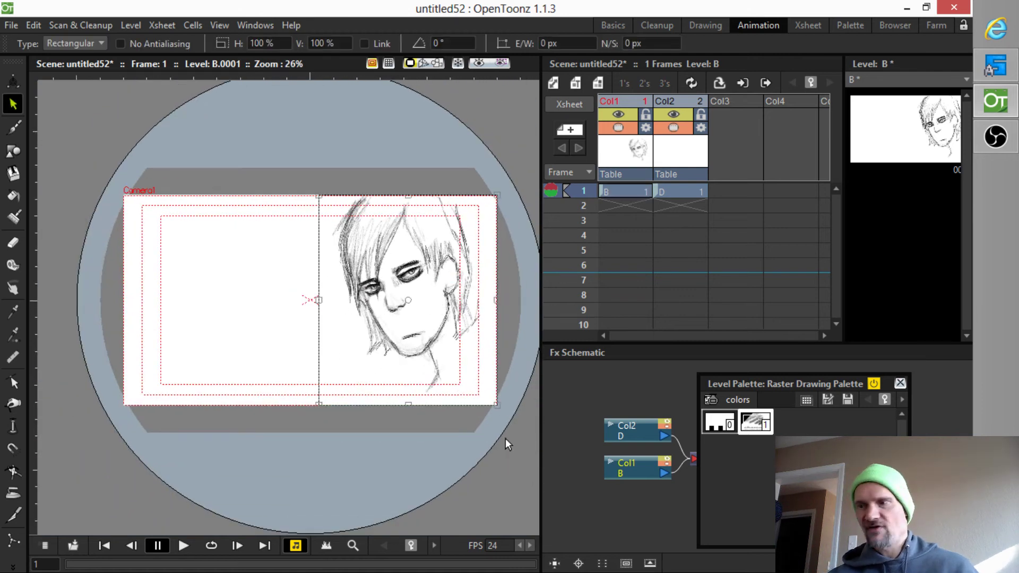
key("Delete")
left_click(675, 192)
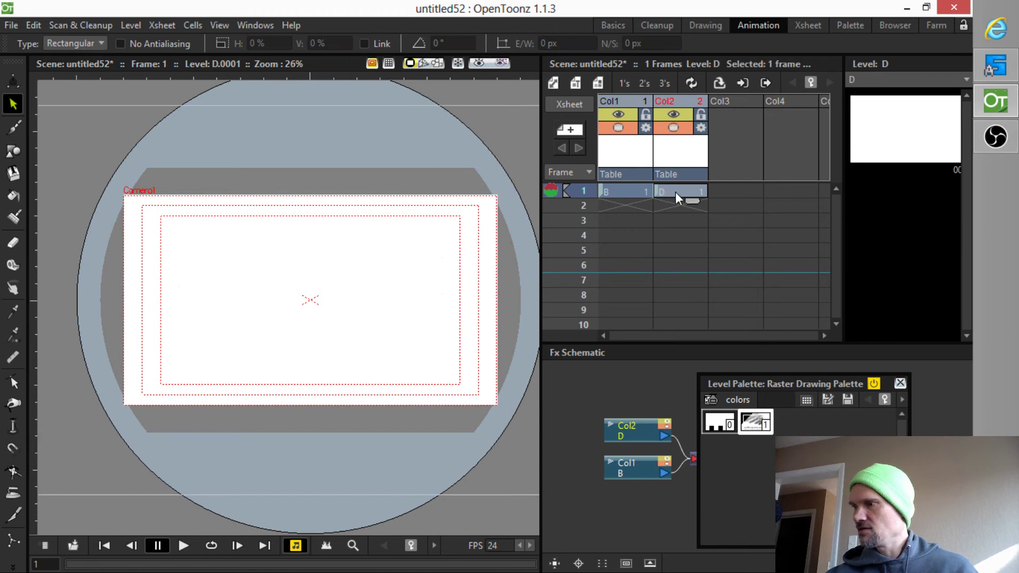
key("ctrl+v")
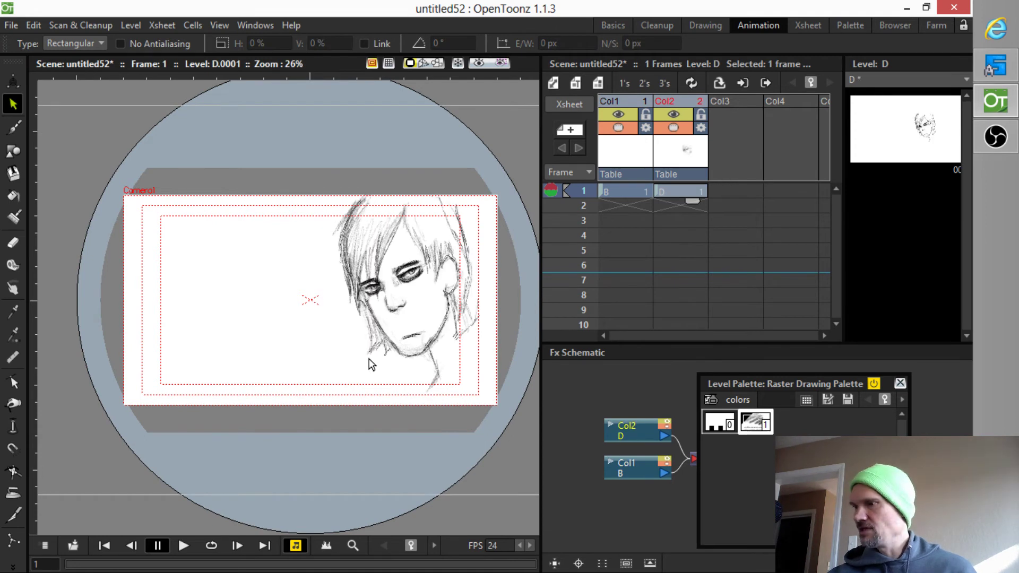
Delete the first column, which holds the emptied level B.
left_click_drag(470, 312, 430, 349)
left_click(625, 102)
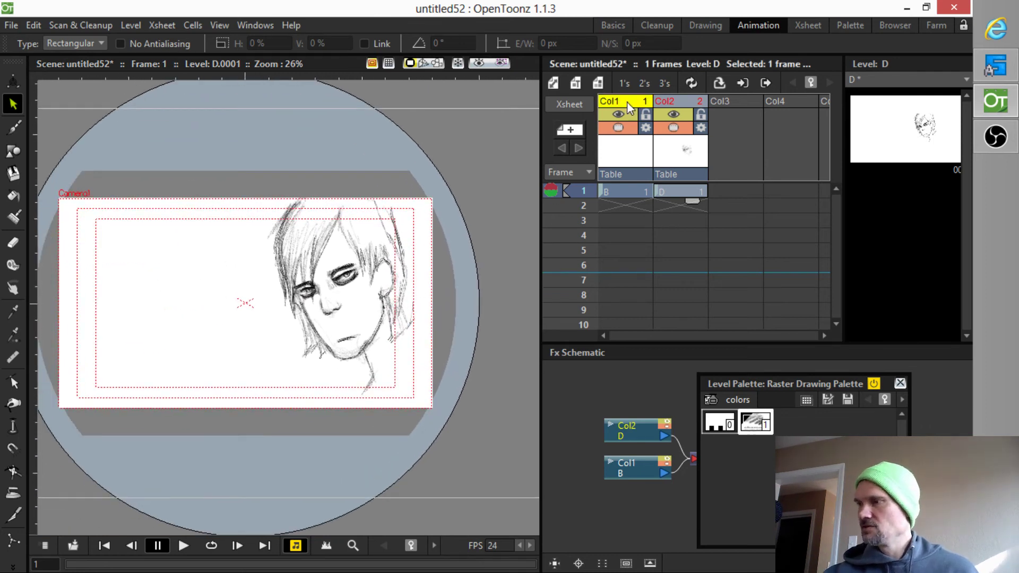
key("Delete")
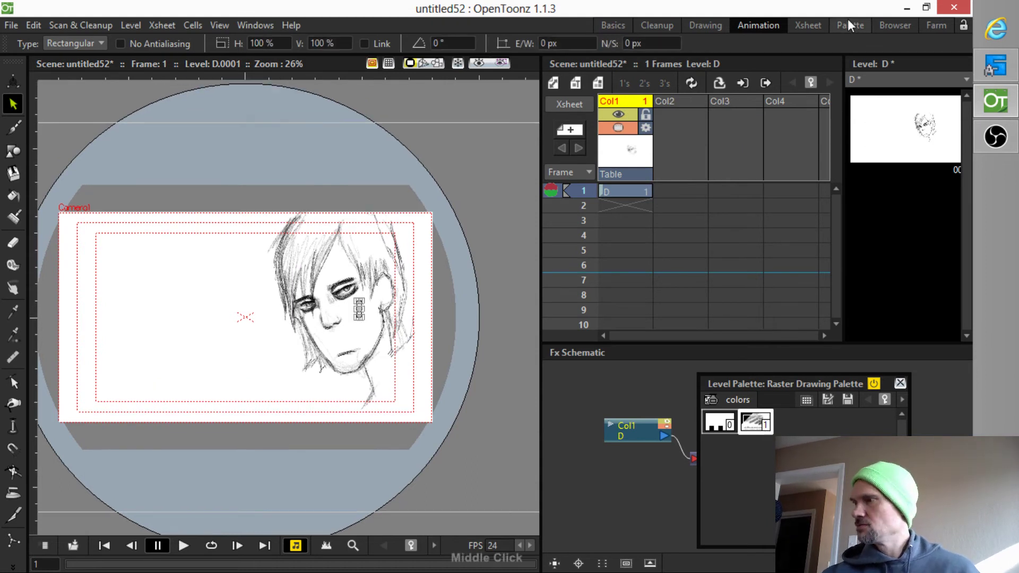
Draw the crown of the head beyond the camera frame and a wider outer hair contour down the right side with the charcoal brush.
left_click(851, 25)
mouse_move(545, 307)
left_mouse_down()
mouse_move(432, 337)
mouse_move(446, 303)
left_mouse_up()
key("b")
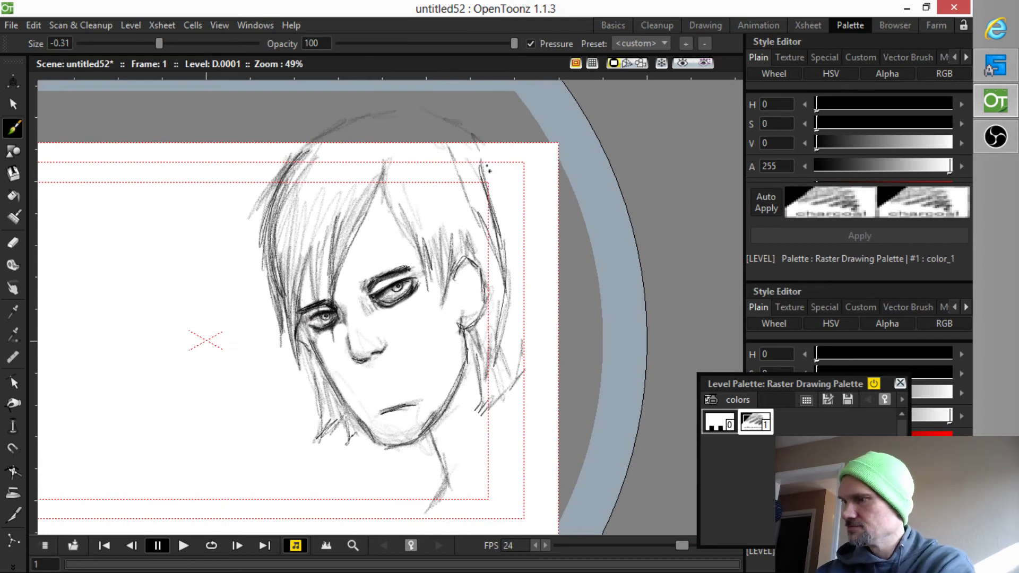
mouse_move(488, 169)
left_mouse_down()
mouse_move(524, 268)
mouse_move(521, 369)
mouse_move(494, 422)
mouse_move(487, 347)
mouse_move(513, 313)
left_mouse_up()
Erase the old inner hair strands behind the ear and the middle stretch of the right outer hair contour.
key("e")
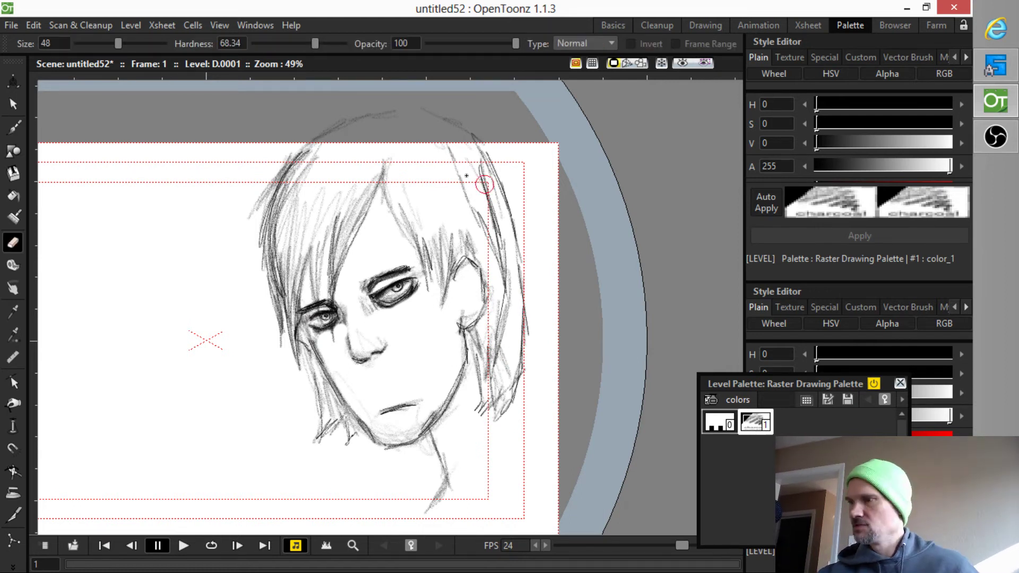
mouse_move(478, 159)
left_mouse_down()
mouse_move(467, 212)
mouse_move(488, 218)
mouse_move(503, 318)
mouse_move(493, 353)
left_mouse_up()
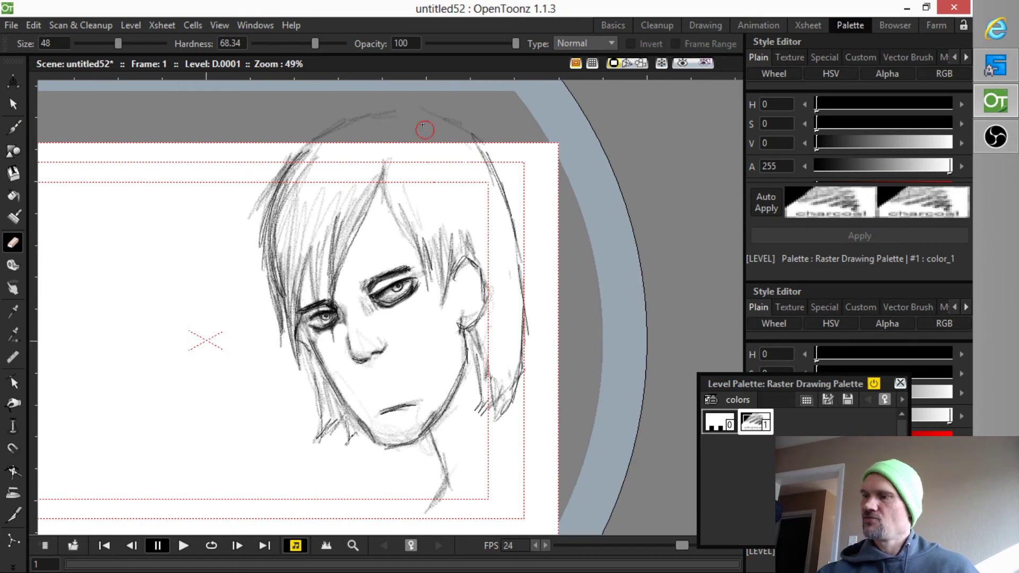
mouse_move(468, 154)
left_mouse_down()
mouse_move(525, 250)
mouse_move(527, 316)
left_mouse_up()
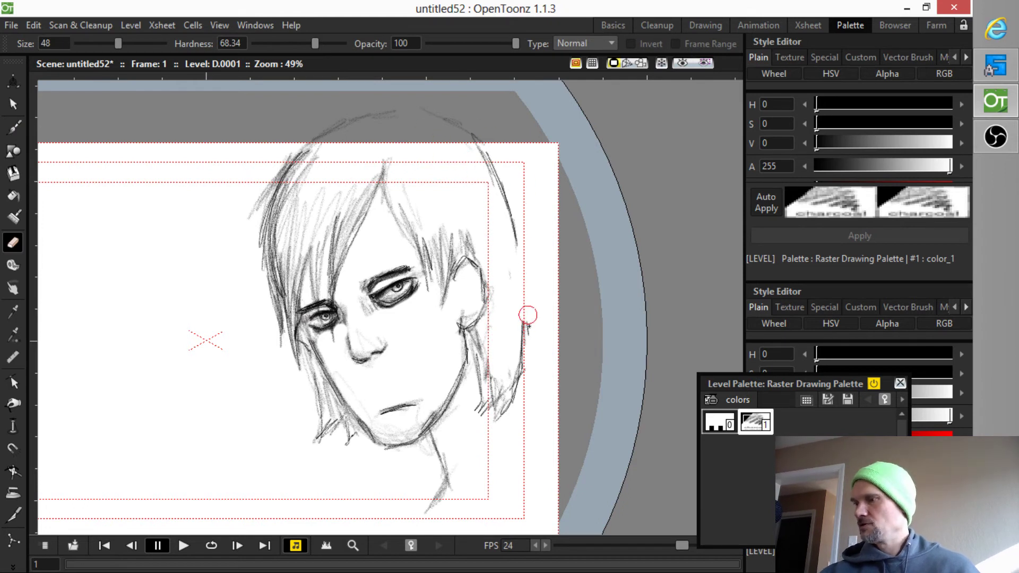
Redraw the right hair contour ending in an outward-flaring tip, and fill the fringe with more charcoal strands.
key("b")
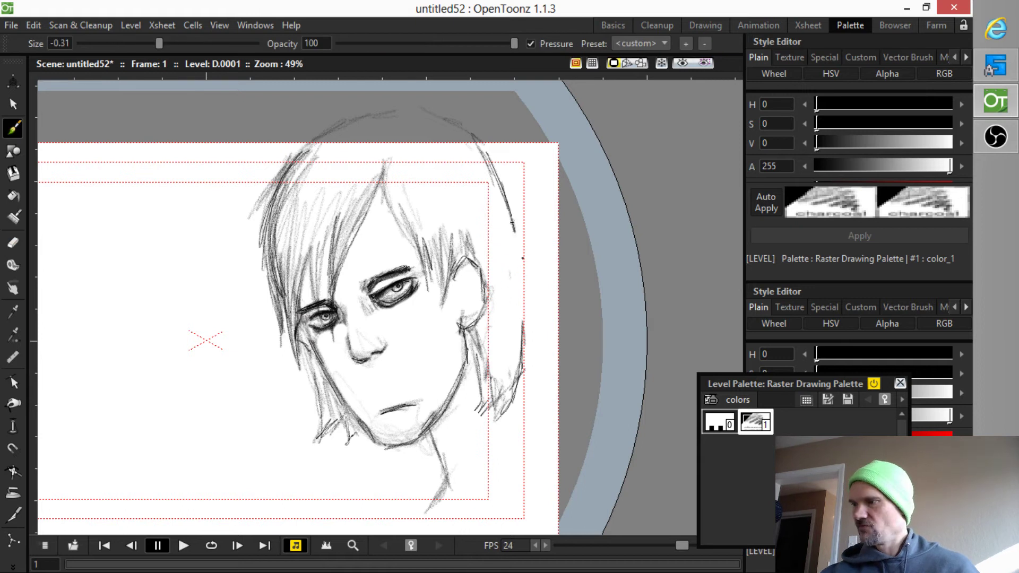
mouse_move(513, 222)
left_mouse_down()
mouse_move(537, 412)
mouse_move(579, 443)
mouse_move(531, 393)
mouse_move(573, 440)
mouse_move(552, 422)
left_mouse_up()
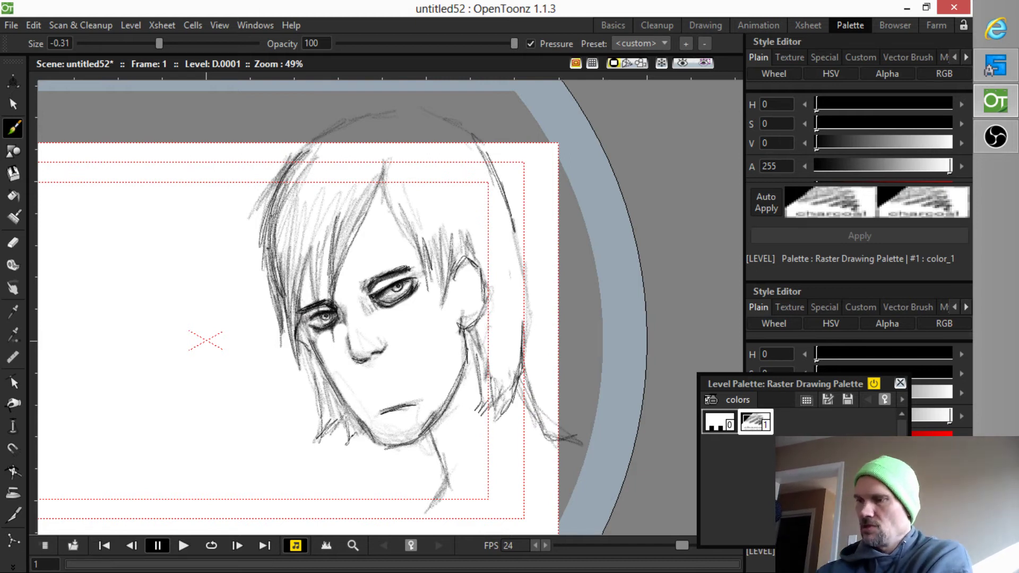
mouse_move(284, 185)
left_mouse_down()
mouse_move(287, 271)
mouse_move(297, 223)
mouse_move(321, 213)
mouse_move(318, 297)
mouse_move(335, 234)
left_mouse_up()
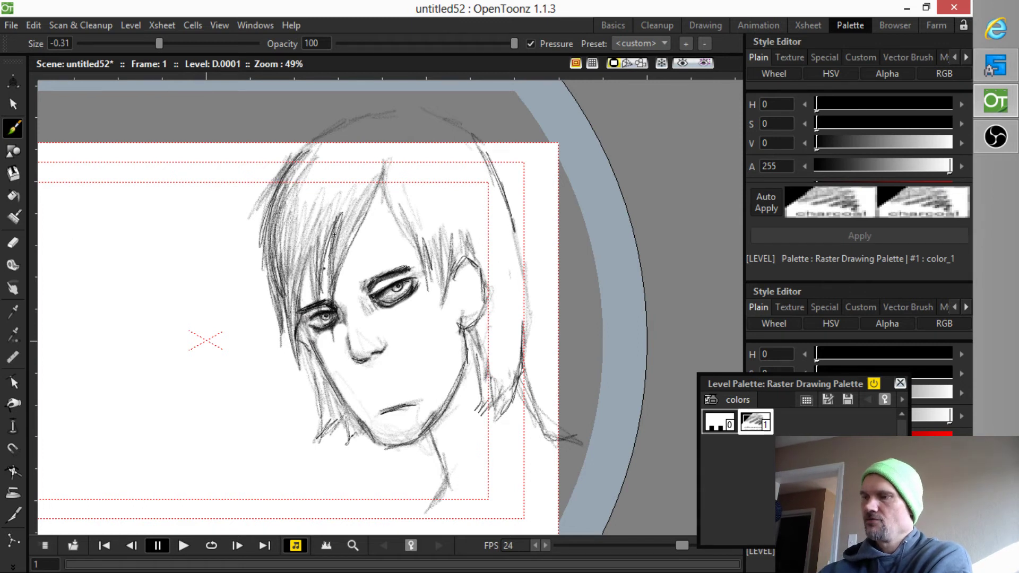
left_click_drag(389, 191, 426, 258)
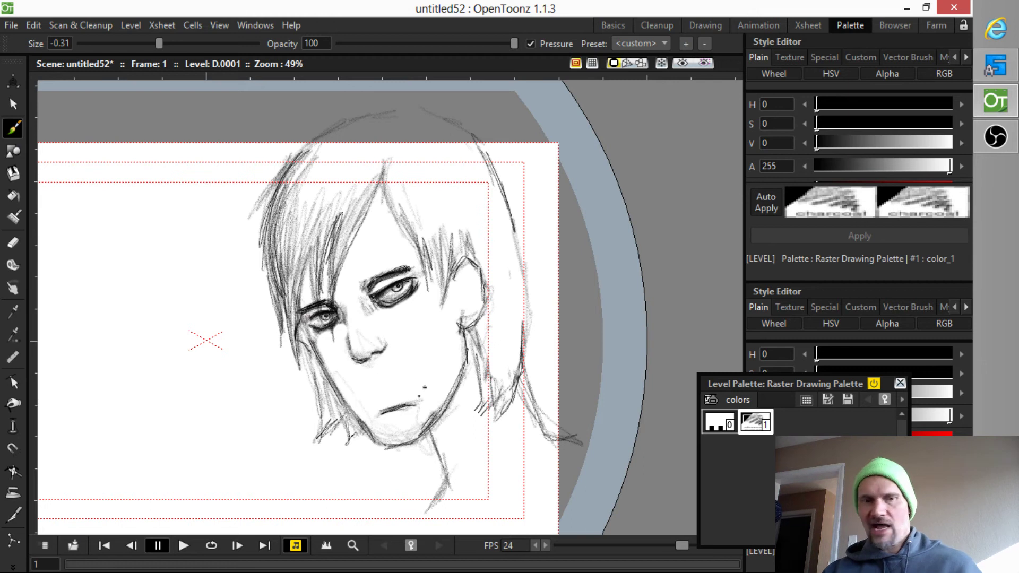
Erase the mouth and chin, and redraw the chin and jaw curve slightly higher to shorten the face.
key("e")
mouse_move(422, 394)
left_mouse_down()
mouse_move(396, 400)
mouse_move(405, 394)
mouse_move(401, 412)
mouse_move(416, 413)
mouse_move(387, 421)
mouse_move(394, 428)
mouse_move(425, 405)
mouse_move(376, 435)
mouse_move(401, 446)
mouse_move(365, 414)
left_mouse_up()
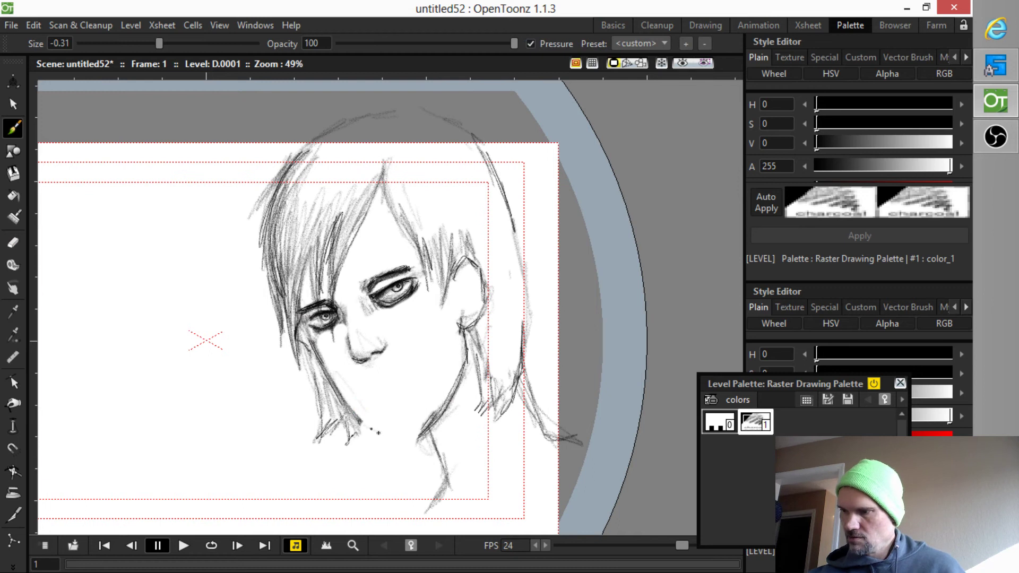
mouse_move(359, 418)
left_mouse_down()
mouse_move(415, 428)
mouse_move(449, 400)
left_mouse_up()
left_click_drag(412, 429, 459, 376)
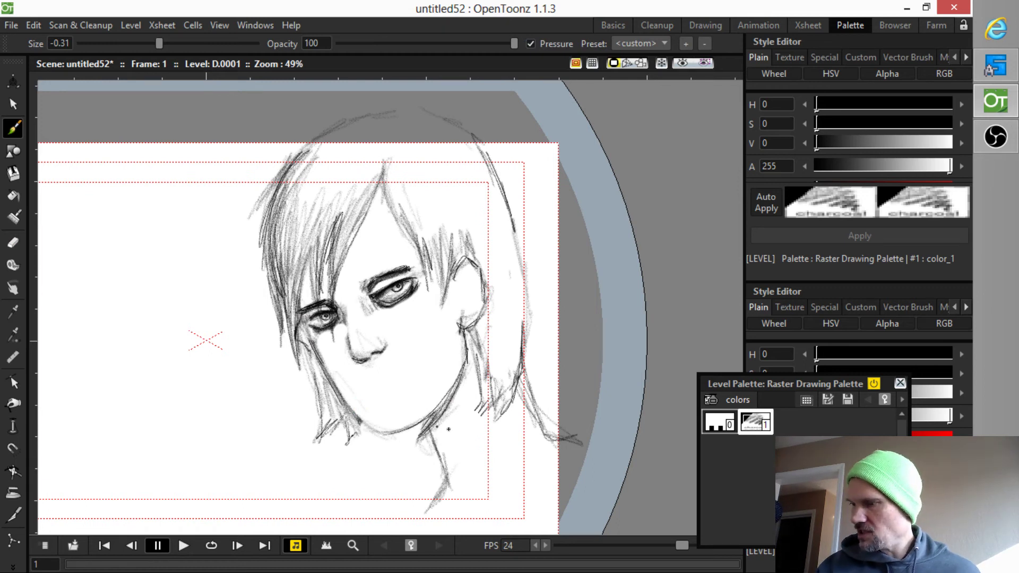
Erase the excess strokes where the jaw meets the neck and reinforce the right jawline with the charcoal brush.
key("a")
left_click_drag(419, 457, 423, 446)
key("b")
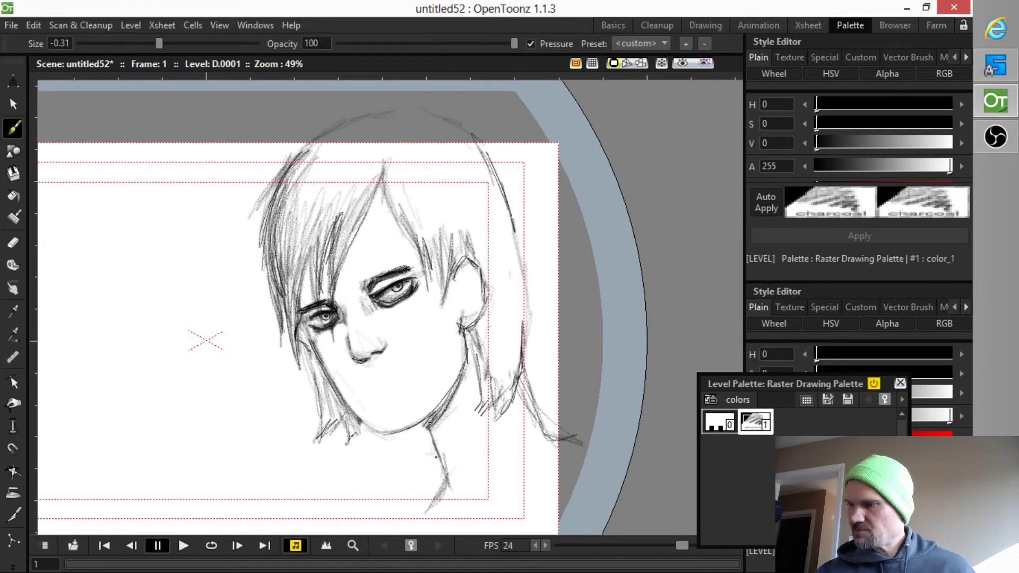
left_click_drag(452, 402, 460, 388)
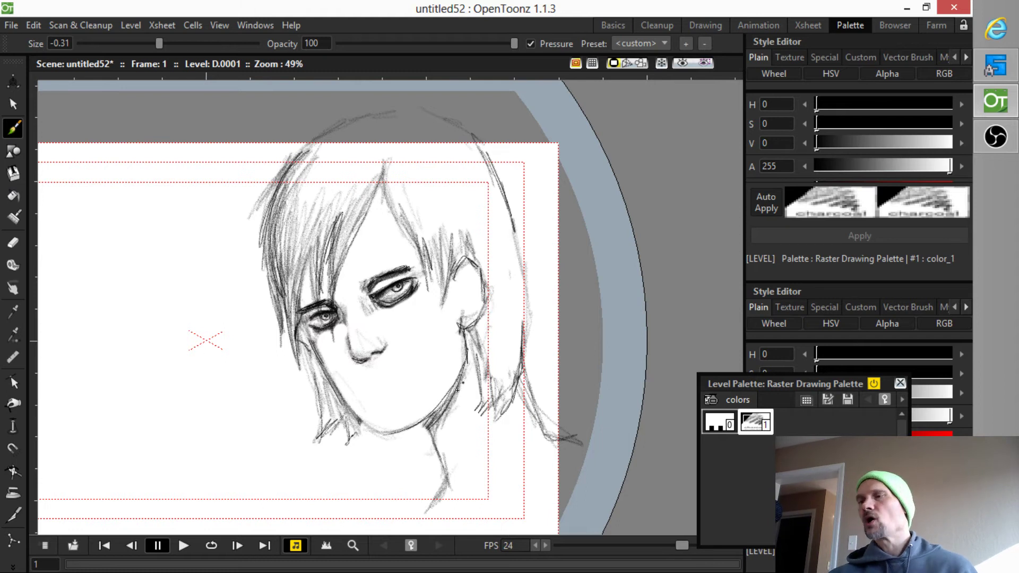
Draw the mouth as a short, slightly slanted line above the new chin, undoing the first attempt.
left_click_drag(381, 410, 407, 395)
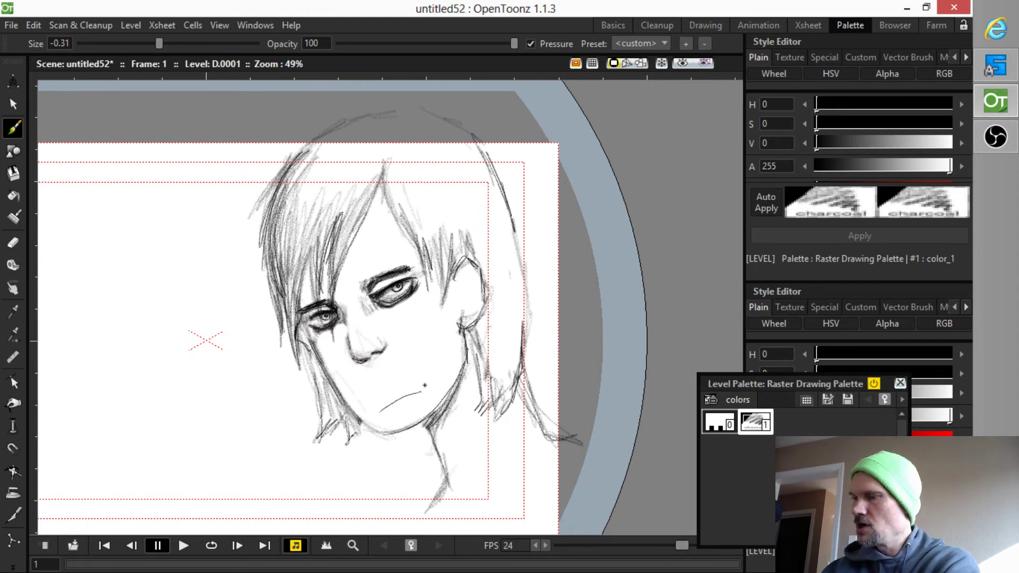
key("ctrl+z")
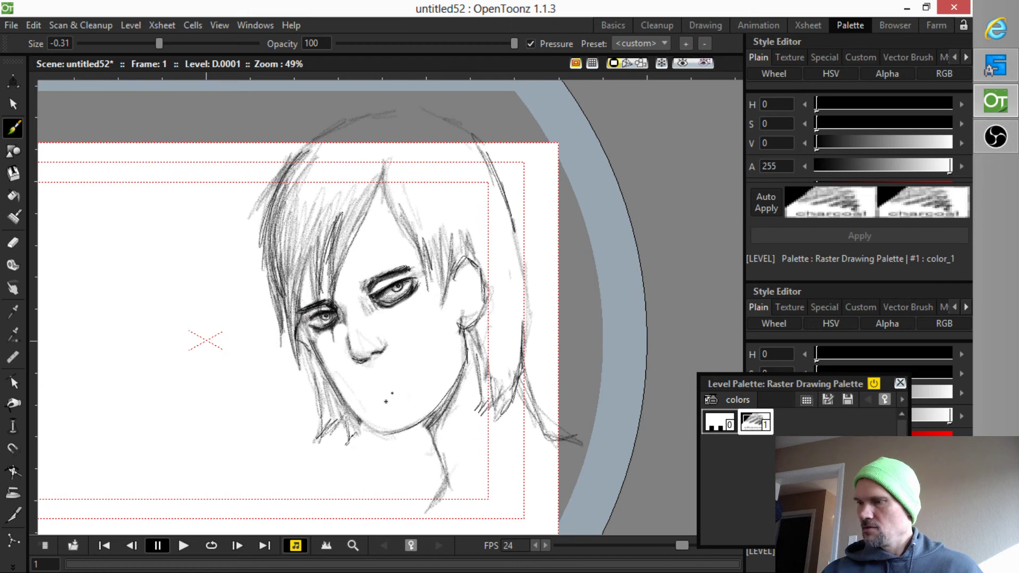
left_click_drag(381, 403, 419, 391)
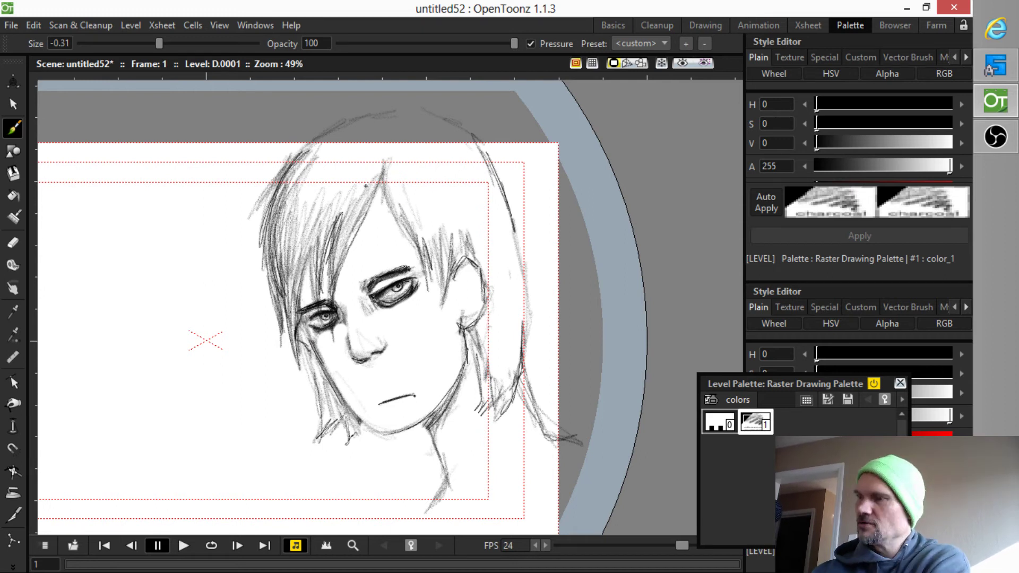
Add dark pointed strands falling from the hair parting onto the forehead, and sketch the inner fold of the ear.
left_click_drag(370, 175, 375, 244)
left_click_drag(385, 191, 379, 247)
mouse_move(380, 173)
left_mouse_down()
mouse_move(377, 247)
mouse_move(376, 203)
mouse_move(376, 241)
left_mouse_up()
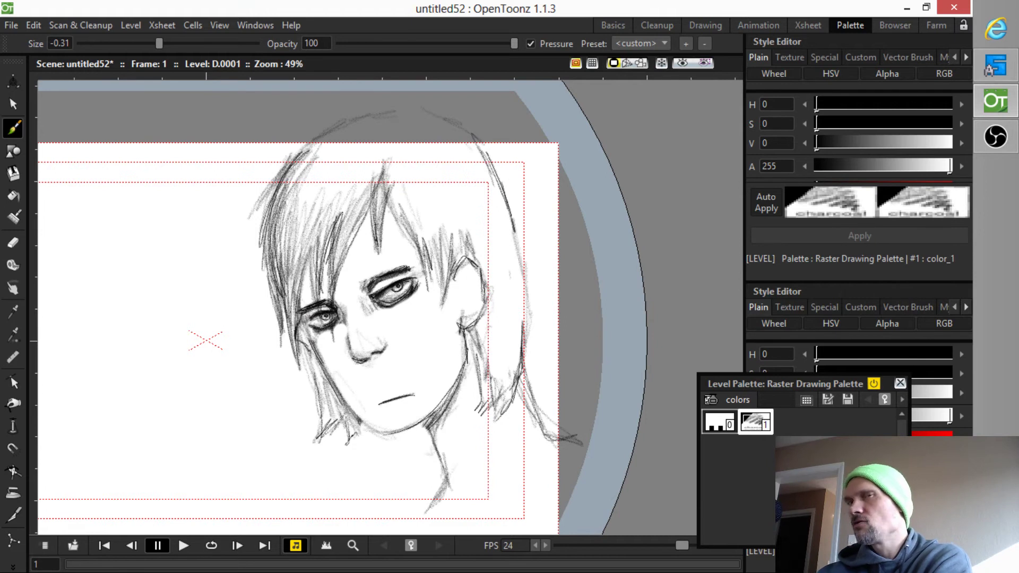
mouse_move(373, 192)
left_mouse_down()
mouse_move(378, 249)
mouse_move(365, 238)
left_mouse_up()
mouse_move(375, 172)
left_mouse_down()
mouse_move(345, 217)
mouse_move(380, 210)
mouse_move(397, 220)
left_mouse_up()
mouse_move(459, 297)
left_mouse_down()
mouse_move(467, 276)
mouse_move(464, 284)
left_mouse_up()
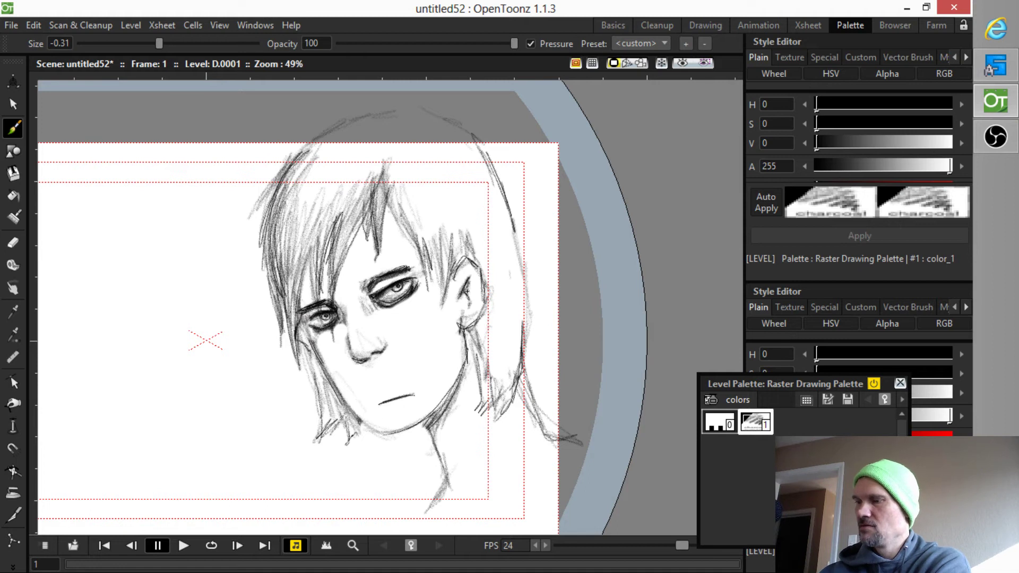
Darken the chin and right jawline, the neck line and the start of the flared hair tip.
mouse_move(386, 436)
left_mouse_down()
mouse_move(425, 426)
mouse_move(454, 387)
left_mouse_up()
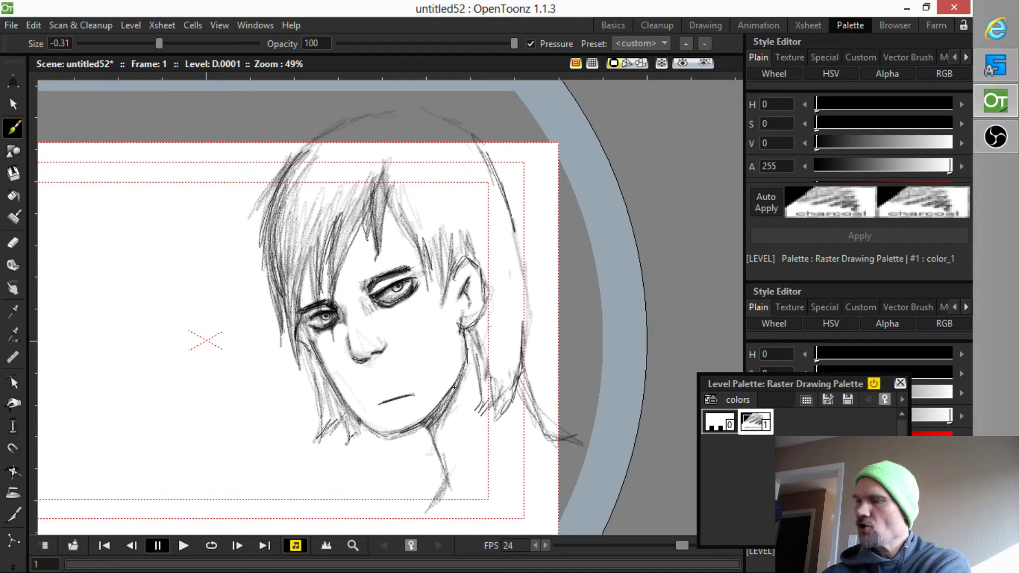
left_click_drag(429, 431, 449, 496)
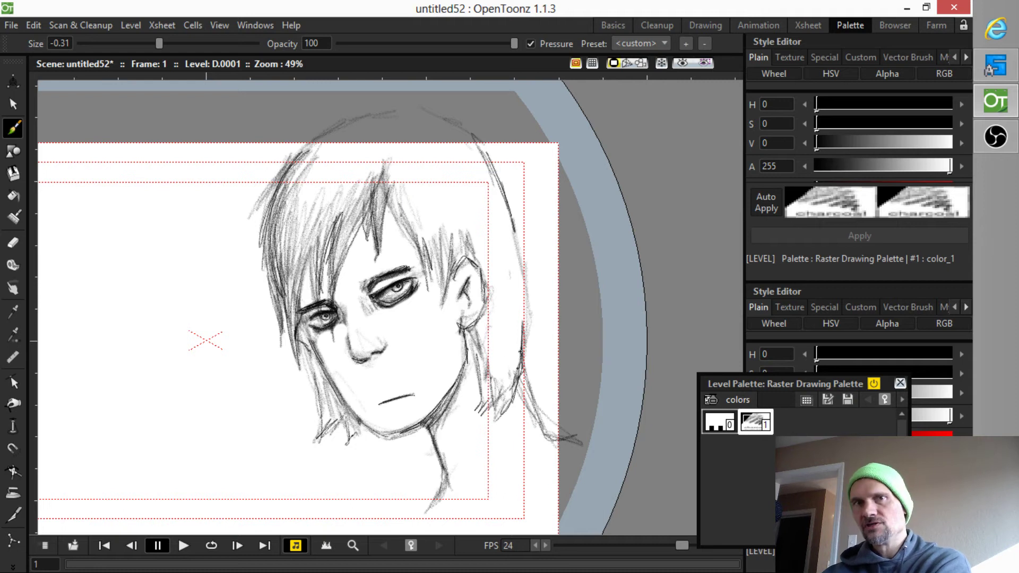
left_click_drag(524, 380, 537, 410)
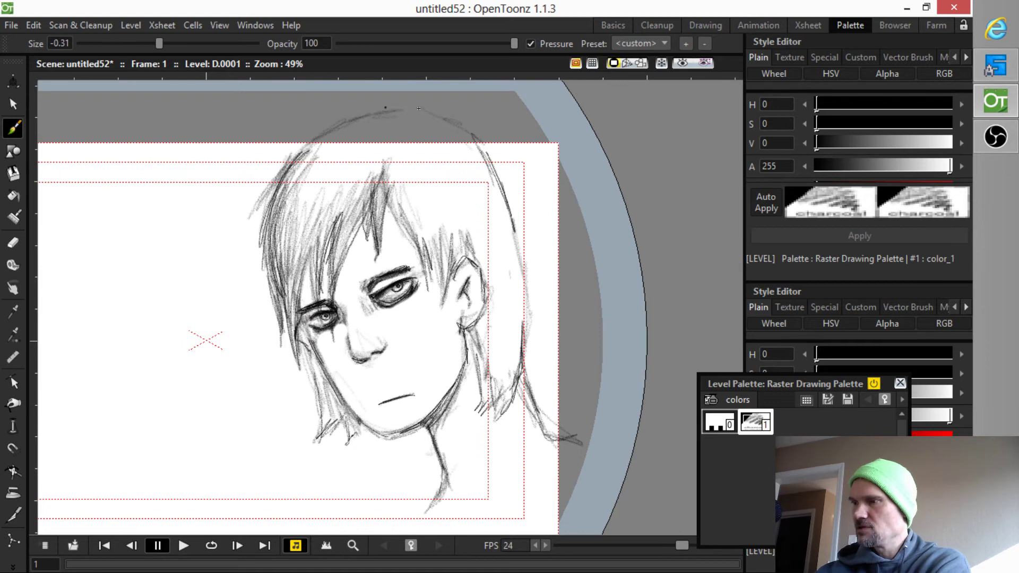
Reinforce the hair's outer contour over the crown and down behind the ear, and the strands above the ear, working in a horizontally flipped view.
mouse_move(419, 108)
left_mouse_down()
mouse_move(503, 149)
mouse_move(539, 320)
mouse_move(519, 396)
left_mouse_up()
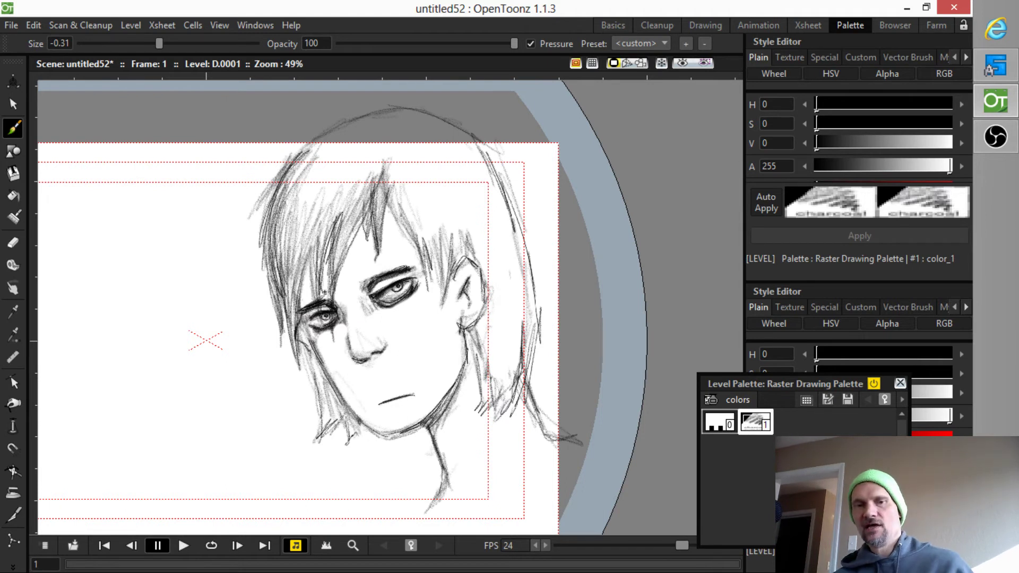
key("shift+h")
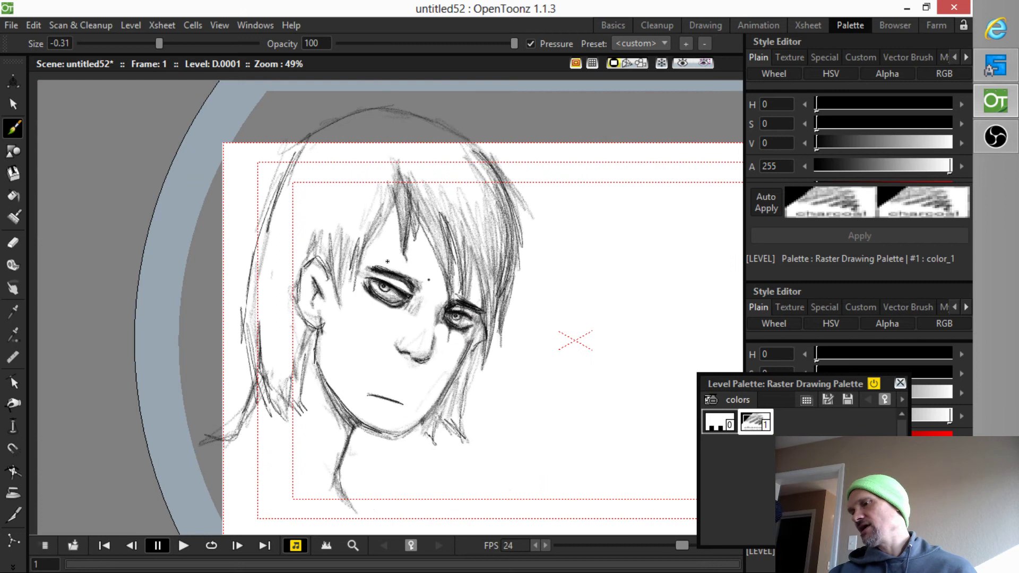
mouse_move(360, 258)
left_mouse_down()
mouse_move(371, 250)
mouse_move(355, 298)
mouse_move(333, 263)
mouse_move(293, 311)
mouse_move(302, 268)
mouse_move(316, 263)
left_mouse_up()
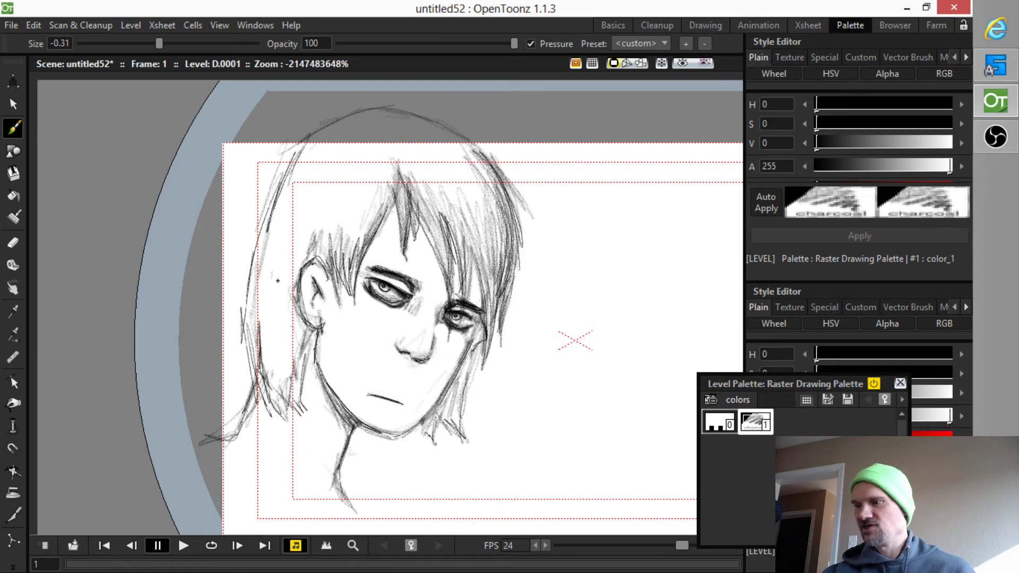
mouse_move(272, 196)
left_mouse_down()
mouse_move(341, 120)
mouse_move(359, 116)
mouse_move(459, 135)
mouse_move(491, 153)
mouse_move(474, 146)
mouse_move(284, 192)
mouse_move(267, 389)
mouse_move(251, 324)
mouse_move(262, 407)
left_mouse_up()
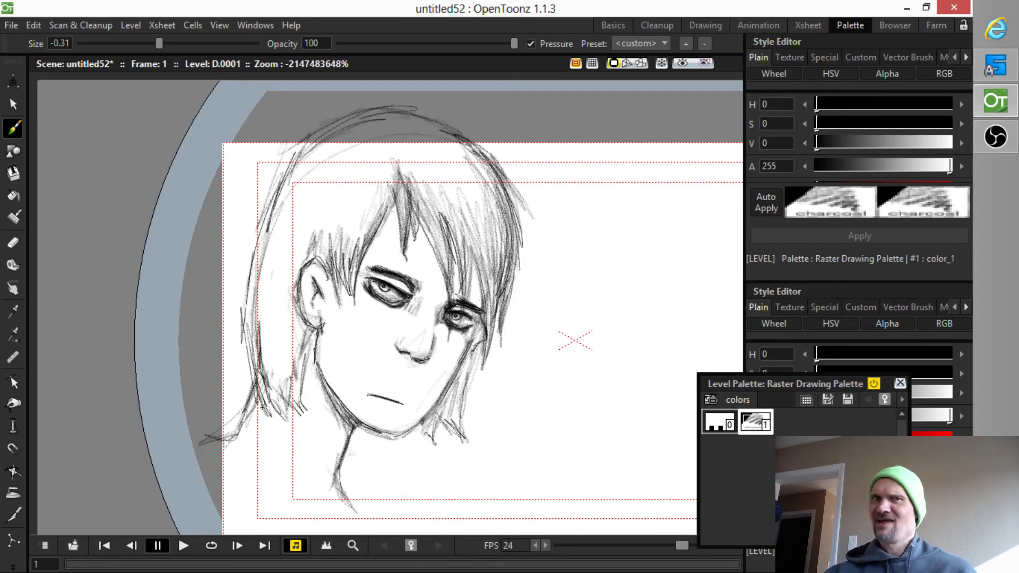
Fill the hair behind the ear with long strokes, touch up the crown and cheek-side strands, and restore the unflipped view.
key("m")
key("m")
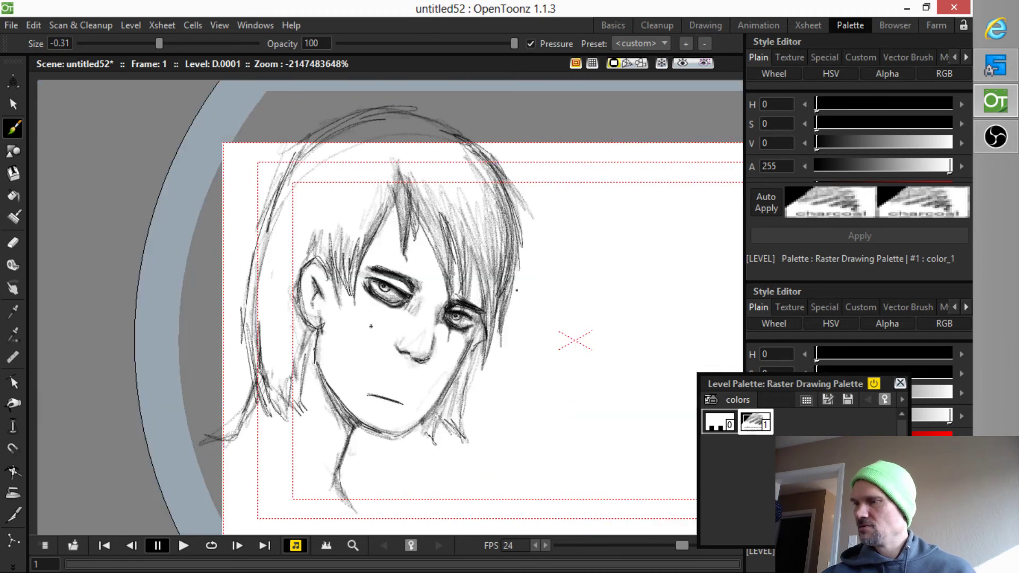
mouse_move(254, 289)
left_mouse_down()
mouse_move(264, 372)
mouse_move(267, 288)
mouse_move(267, 336)
mouse_move(291, 403)
mouse_move(276, 333)
mouse_move(280, 383)
mouse_move(295, 333)
mouse_move(292, 354)
mouse_move(268, 244)
mouse_move(255, 265)
mouse_move(252, 369)
mouse_move(268, 227)
mouse_move(255, 242)
mouse_move(247, 335)
mouse_move(239, 263)
mouse_move(247, 262)
mouse_move(240, 331)
mouse_move(364, 124)
left_mouse_up()
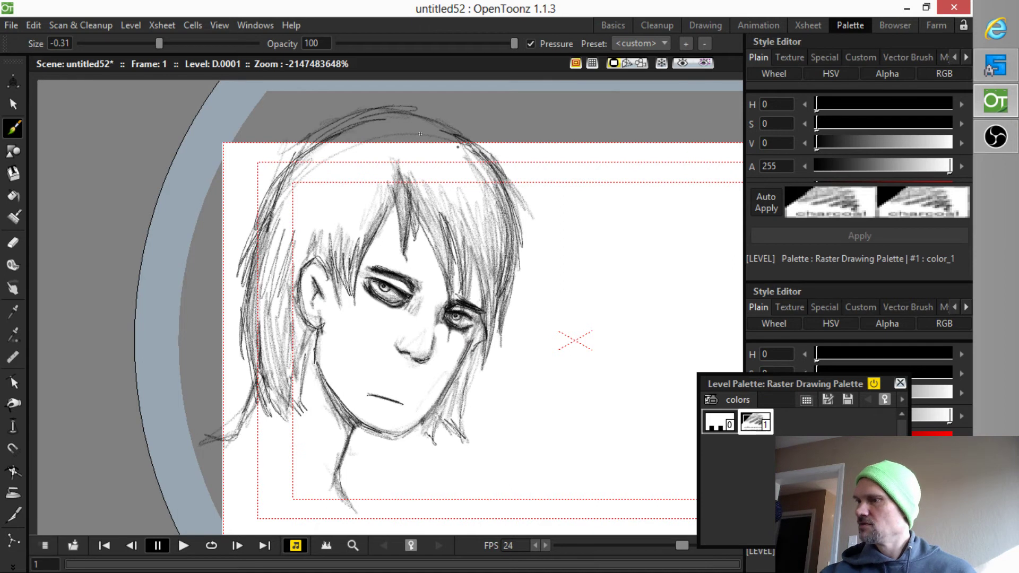
left_click_drag(483, 159, 439, 123)
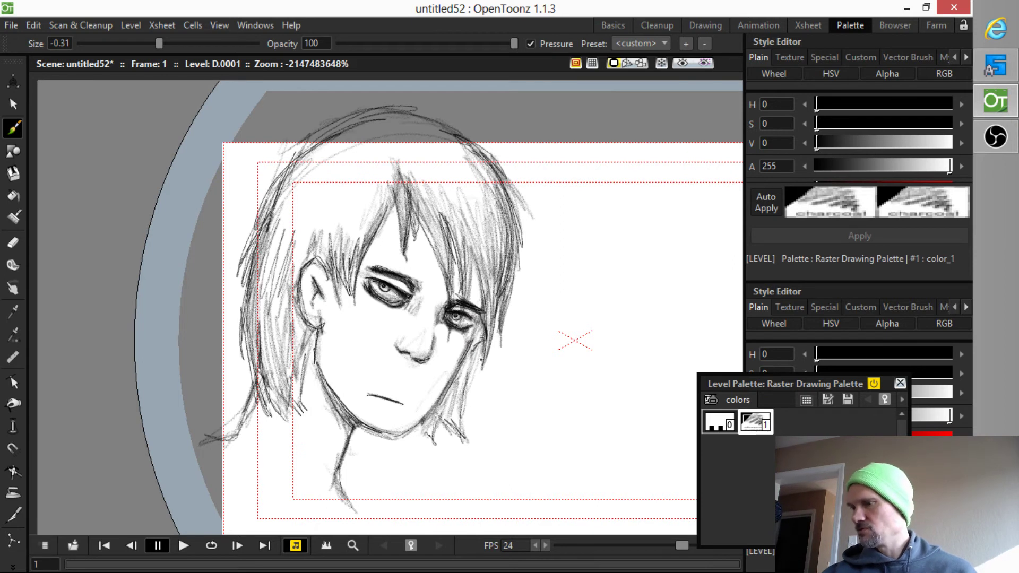
left_click_drag(482, 337, 463, 434)
key("h")
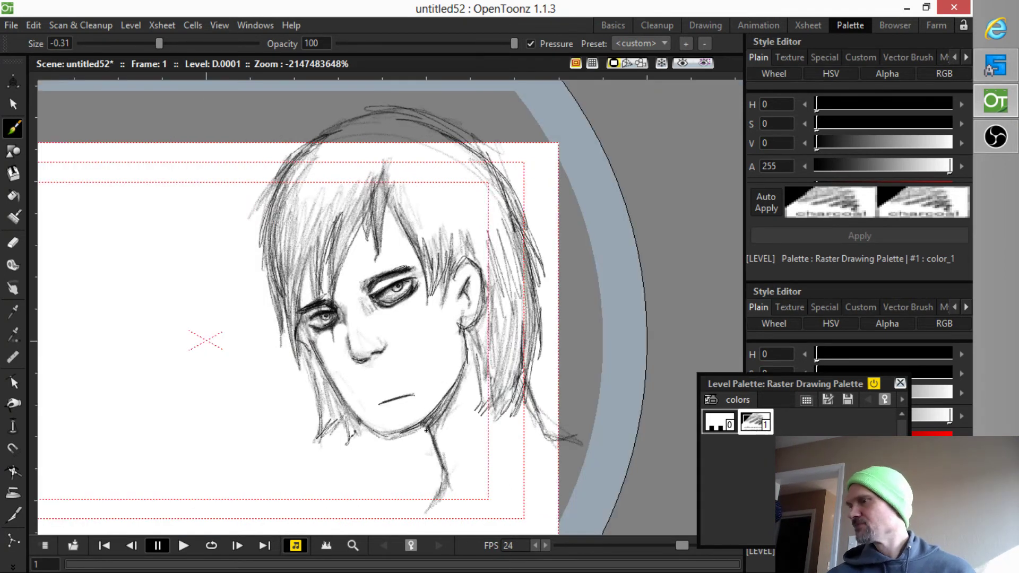
Save the scene as gothguy in the project's scenes folder.
key("ctrl+s")
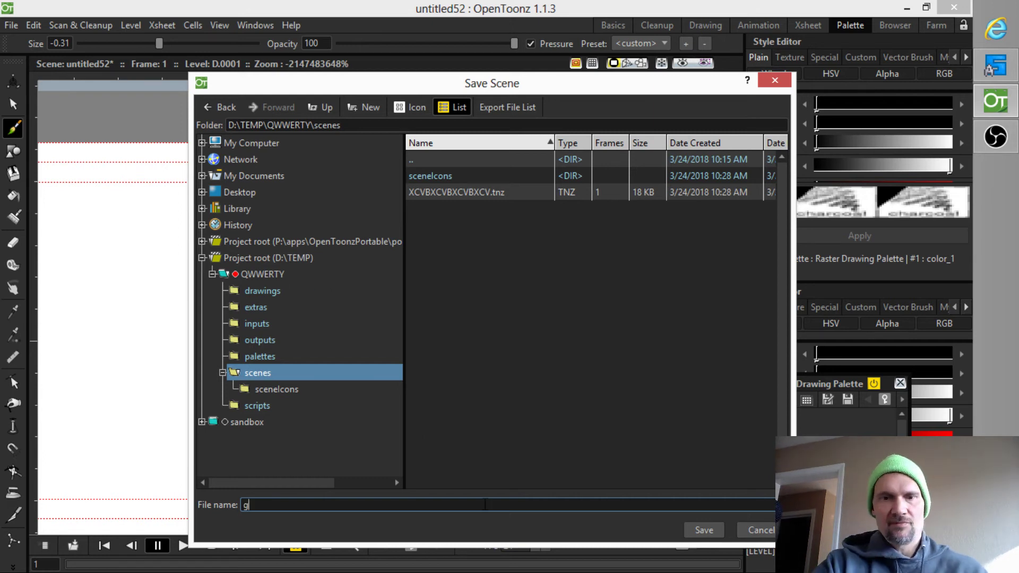
type("gothguy")
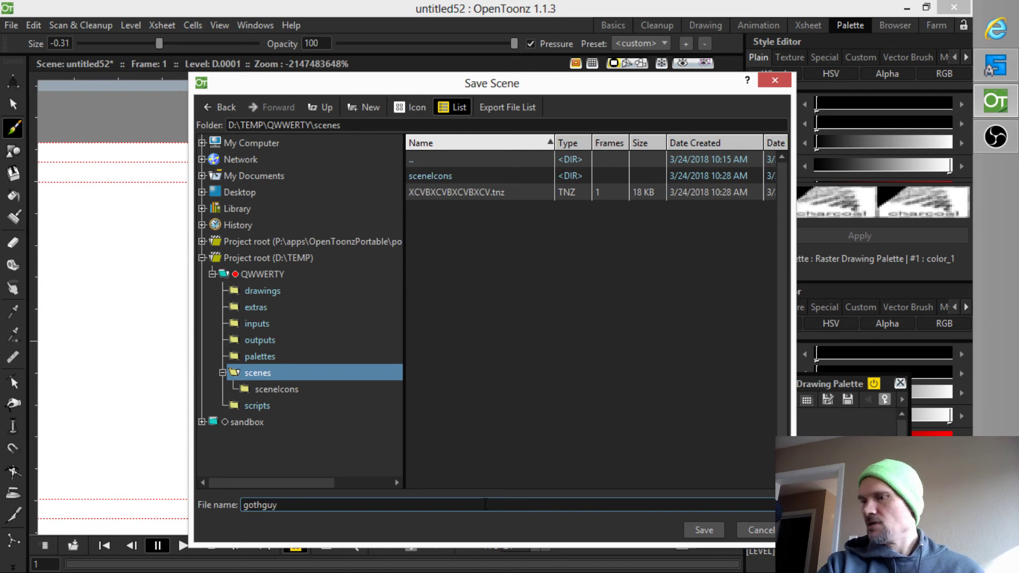
key("Return")
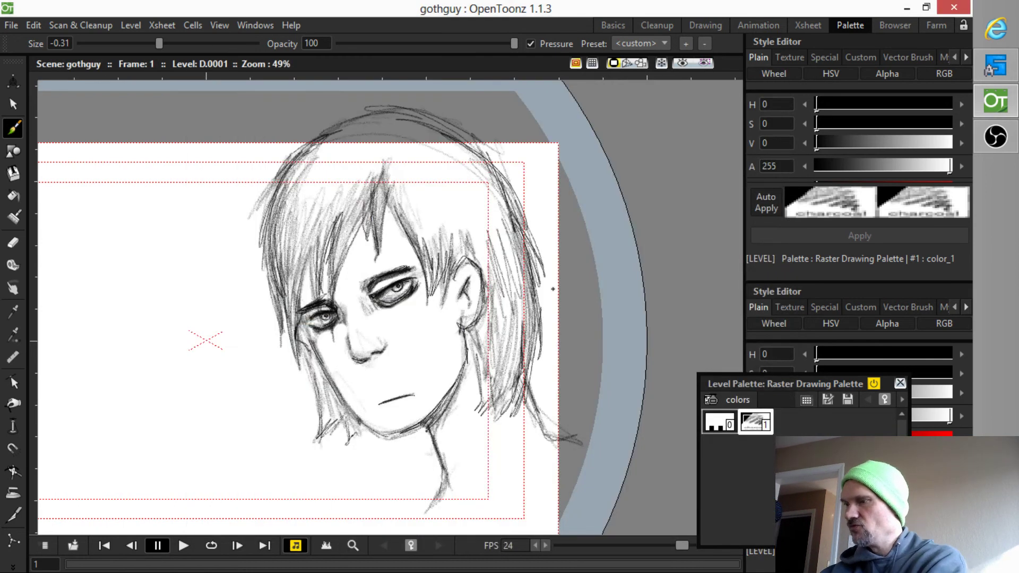
Darken the hair strands along the far cheek, hatch the fringe, and shade the hair between the jaw, neck and ear.
left_click_drag(534, 268, 539, 306)
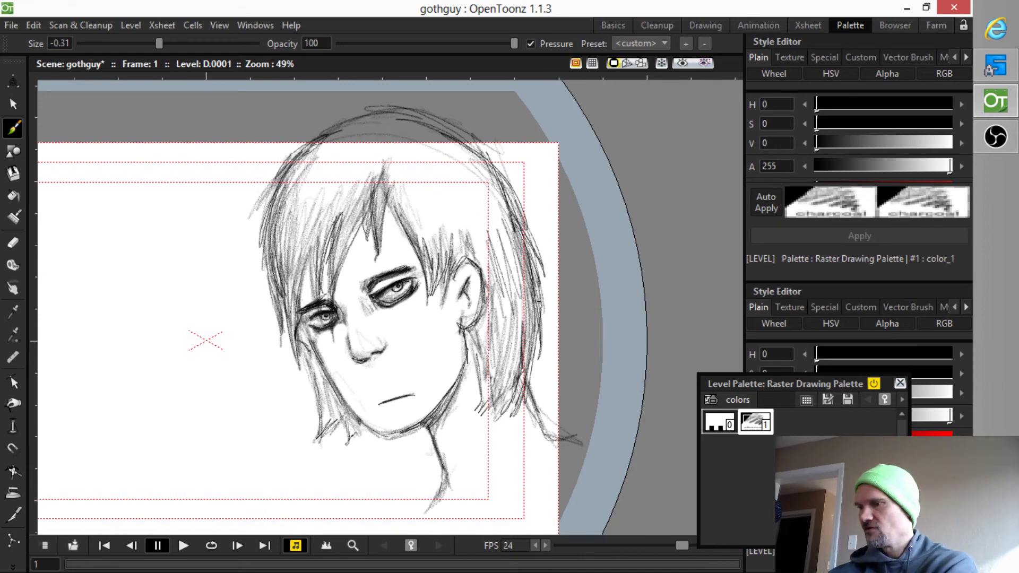
mouse_move(301, 338)
left_mouse_down()
mouse_move(319, 425)
mouse_move(329, 439)
mouse_move(348, 420)
mouse_move(362, 438)
left_mouse_up()
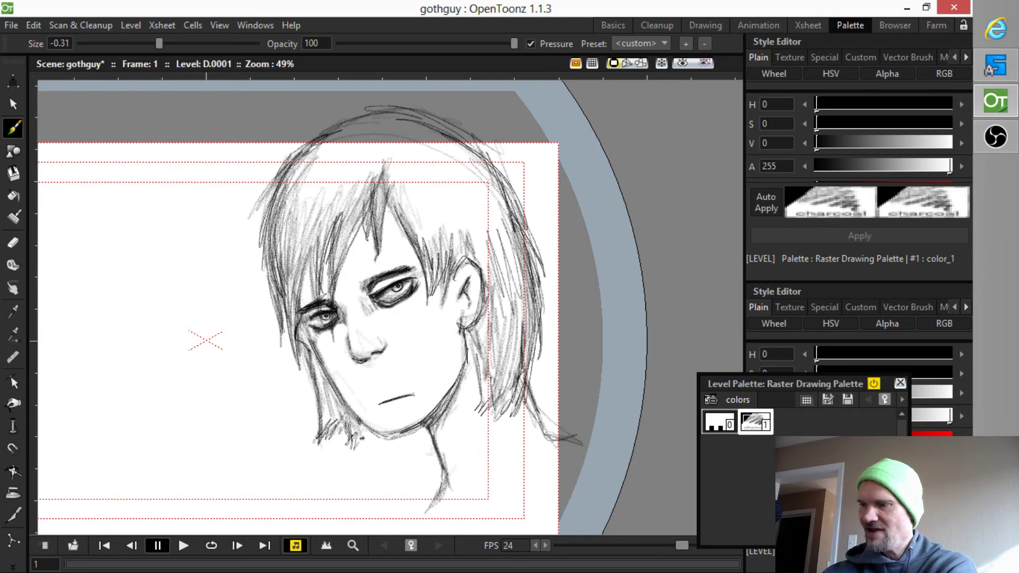
mouse_move(327, 401)
left_mouse_down()
mouse_move(298, 343)
mouse_move(298, 256)
mouse_move(309, 176)
mouse_move(327, 161)
mouse_move(312, 201)
mouse_move(310, 187)
mouse_move(324, 192)
mouse_move(318, 207)
mouse_move(342, 170)
mouse_move(356, 169)
mouse_move(352, 209)
mouse_move(376, 188)
mouse_move(417, 194)
mouse_move(430, 248)
mouse_move(415, 199)
mouse_move(449, 247)
mouse_move(457, 224)
mouse_move(473, 229)
mouse_move(481, 269)
mouse_move(488, 231)
mouse_move(498, 251)
mouse_move(513, 250)
mouse_move(516, 325)
left_mouse_up()
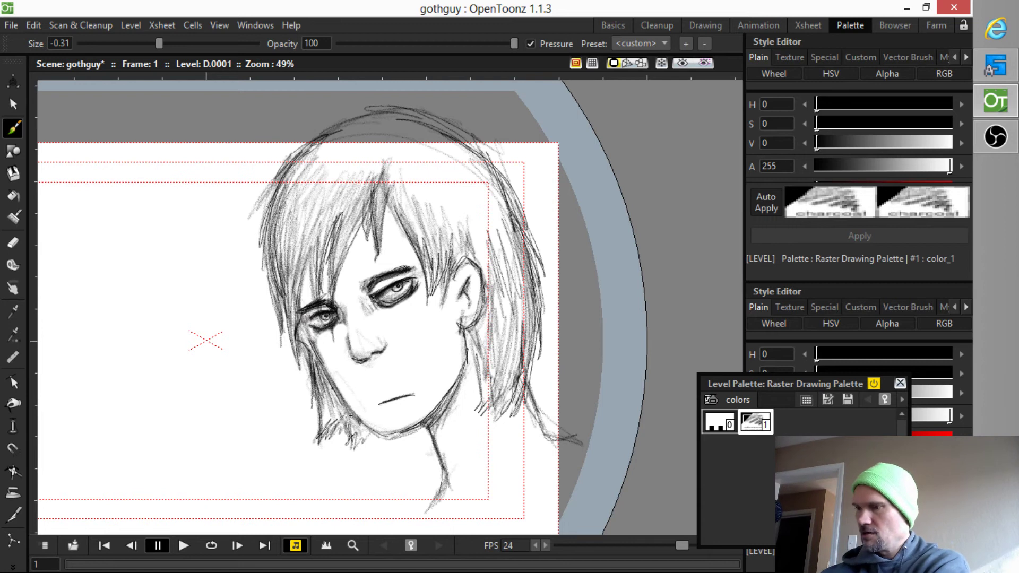
left_click_drag(334, 390, 372, 438)
mouse_move(433, 409)
left_mouse_down()
mouse_move(470, 351)
mouse_move(462, 393)
mouse_move(480, 345)
mouse_move(460, 421)
mouse_move(445, 425)
mouse_move(438, 447)
mouse_move(461, 436)
mouse_move(468, 414)
mouse_move(456, 406)
left_mouse_up()
mouse_move(469, 329)
left_mouse_down()
mouse_move(479, 386)
mouse_move(495, 336)
mouse_move(480, 413)
mouse_move(521, 371)
mouse_move(536, 332)
mouse_move(530, 279)
mouse_move(496, 199)
mouse_move(484, 197)
mouse_move(483, 250)
mouse_move(429, 227)
mouse_move(420, 236)
mouse_move(424, 244)
mouse_move(432, 222)
mouse_move(426, 186)
mouse_move(459, 198)
mouse_move(465, 236)
mouse_move(488, 253)
mouse_move(497, 285)
mouse_move(471, 205)
mouse_move(507, 232)
mouse_move(513, 194)
left_mouse_up()
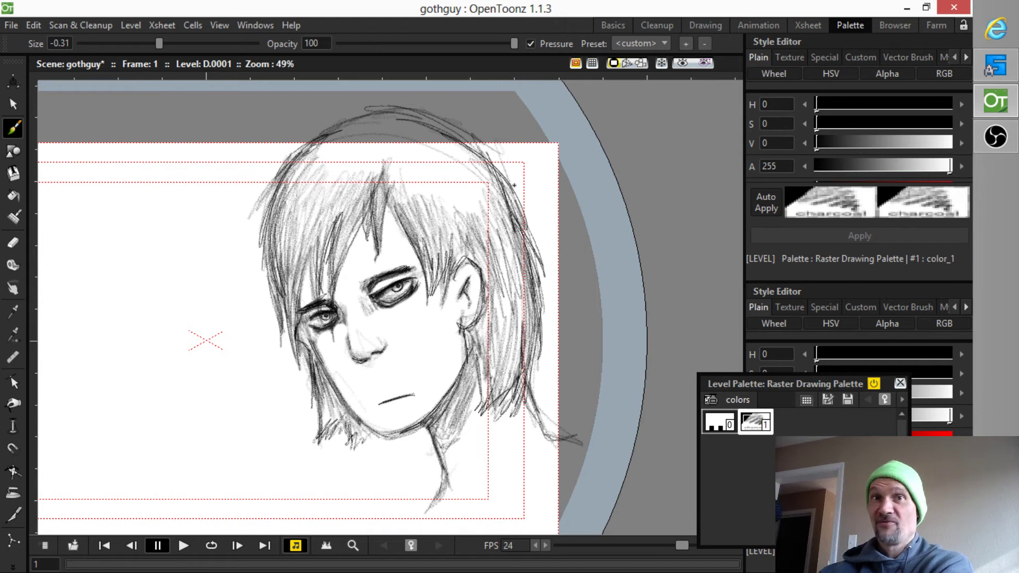
Add light charcoal hatching to the hair across the crown, the fringe roots and the section behind the ear.
mouse_move(485, 146)
left_mouse_down()
mouse_move(515, 197)
mouse_move(525, 162)
left_mouse_up()
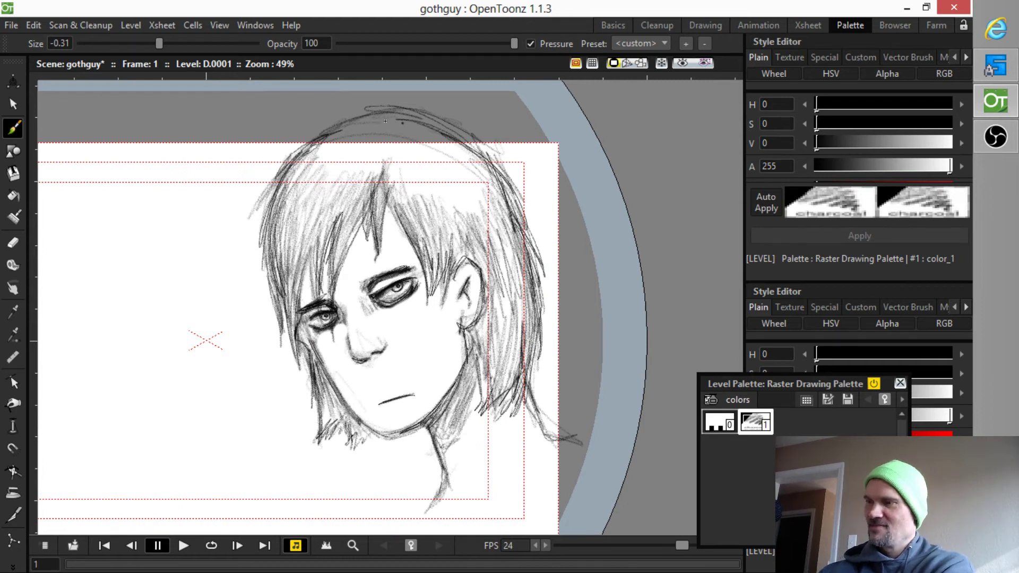
mouse_move(400, 112)
left_mouse_down()
mouse_move(305, 151)
mouse_move(262, 204)
mouse_move(267, 194)
mouse_move(270, 244)
mouse_move(299, 257)
mouse_move(313, 241)
mouse_move(309, 254)
mouse_move(371, 176)
mouse_move(366, 164)
mouse_move(309, 187)
mouse_move(340, 151)
mouse_move(412, 178)
mouse_move(412, 211)
mouse_move(426, 179)
mouse_move(462, 225)
mouse_move(488, 234)
mouse_move(507, 212)
mouse_move(494, 181)
mouse_move(505, 181)
mouse_move(518, 293)
mouse_move(509, 271)
left_mouse_up()
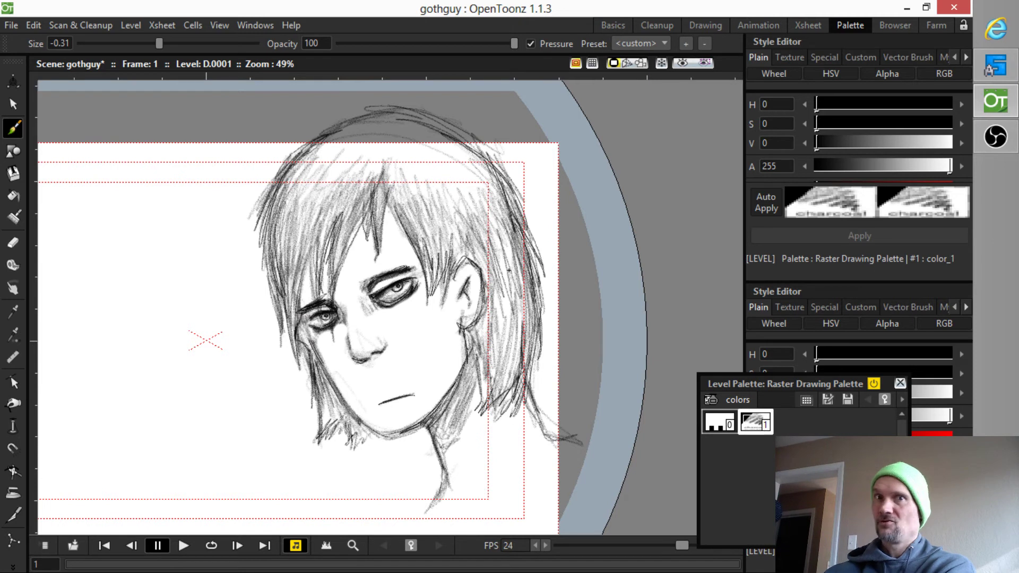
mouse_move(510, 219)
left_mouse_down()
mouse_move(507, 286)
mouse_move(491, 258)
mouse_move(499, 272)
mouse_move(488, 275)
mouse_move(481, 248)
mouse_move(503, 284)
mouse_move(503, 261)
mouse_move(496, 329)
mouse_move(509, 330)
mouse_move(522, 291)
mouse_move(518, 228)
mouse_move(496, 186)
mouse_move(515, 200)
left_mouse_up()
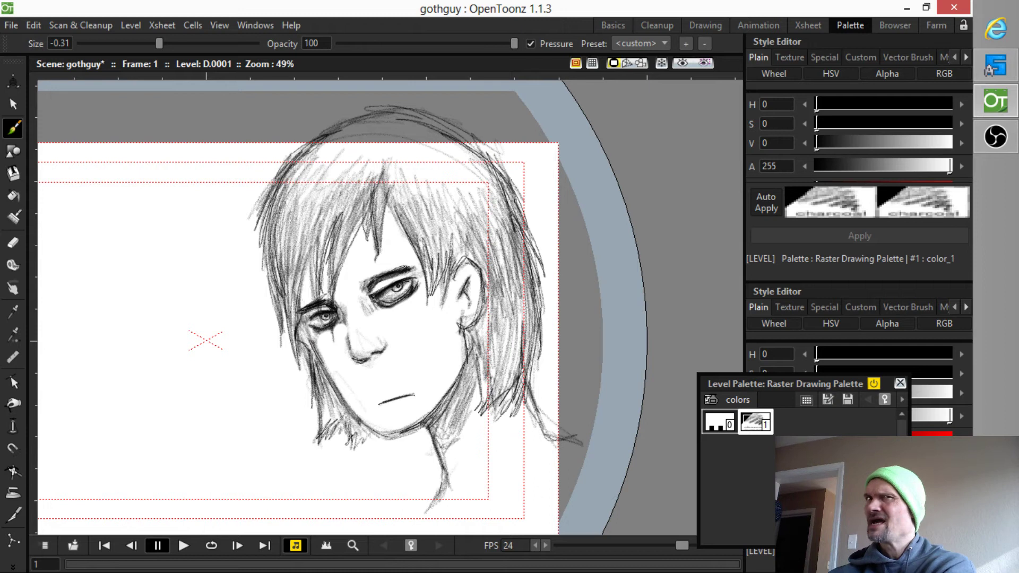
mouse_move(343, 157)
left_mouse_down()
mouse_move(314, 162)
mouse_move(295, 199)
mouse_move(304, 191)
mouse_move(329, 223)
mouse_move(321, 279)
mouse_move(322, 175)
mouse_move(327, 202)
left_mouse_up()
Draw the back of the neck, a curved shirt neckline with collar edges, and the start of both shoulder lines.
mouse_move(523, 374)
left_mouse_down()
mouse_move(563, 449)
mouse_move(524, 486)
mouse_move(451, 504)
mouse_move(491, 513)
mouse_move(531, 486)
mouse_move(560, 427)
mouse_move(584, 433)
left_mouse_up()
mouse_move(443, 475)
left_mouse_down()
mouse_move(420, 512)
mouse_move(440, 494)
mouse_move(467, 512)
mouse_move(487, 509)
mouse_move(542, 460)
mouse_move(517, 491)
mouse_move(556, 435)
mouse_move(632, 454)
left_mouse_up()
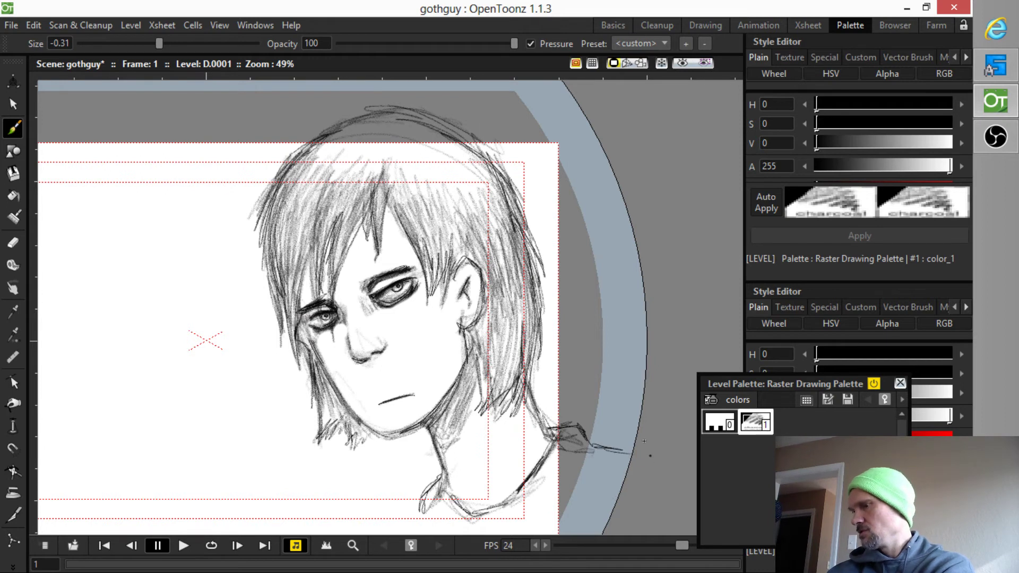
left_click_drag(421, 502, 392, 528)
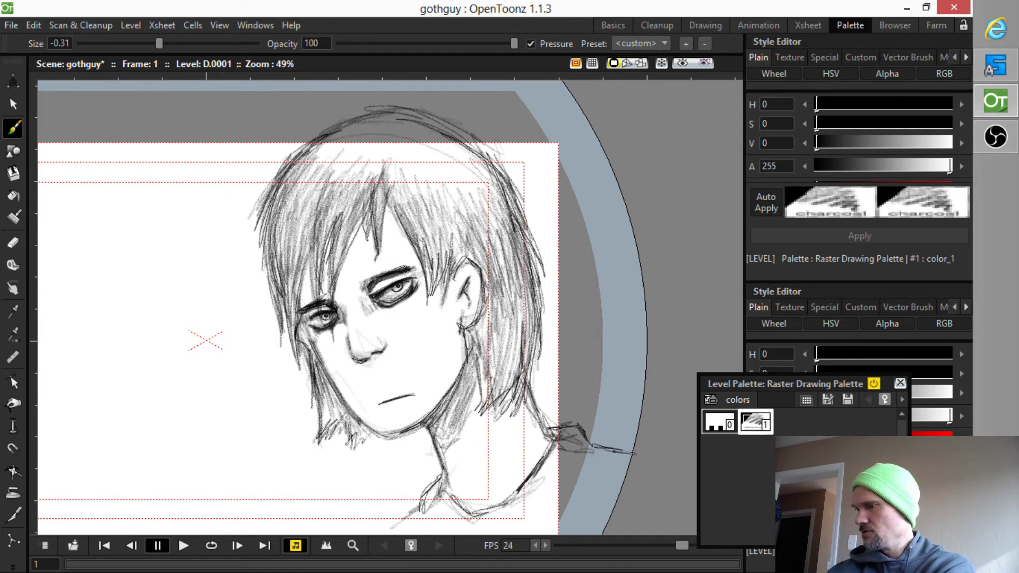
left_click_drag(616, 451, 647, 457)
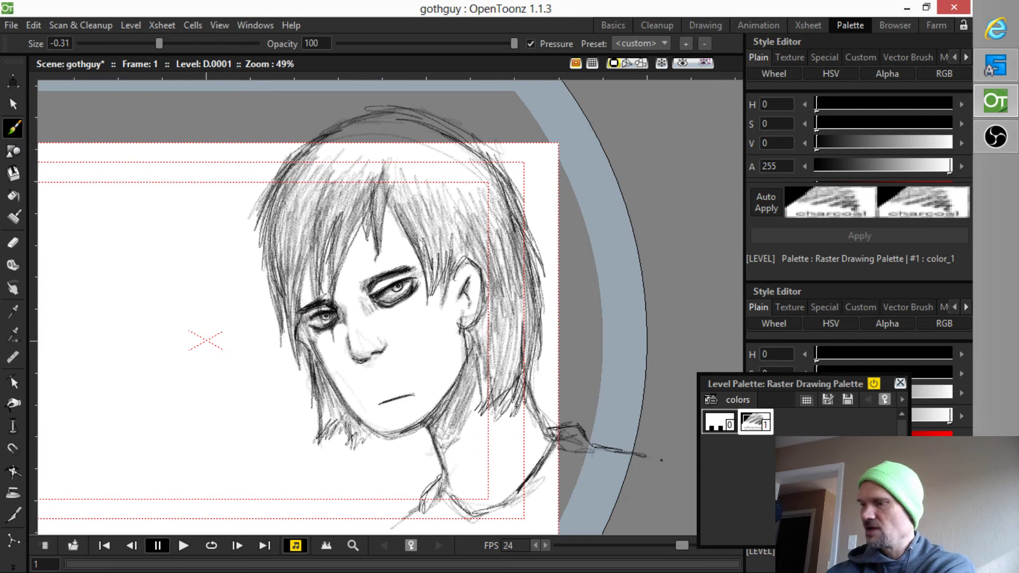
Darken and add strands to the hair ends beside the neck and along the far cheek and jaw.
left_click_drag(485, 397, 492, 407)
left_click_drag(481, 394, 488, 436)
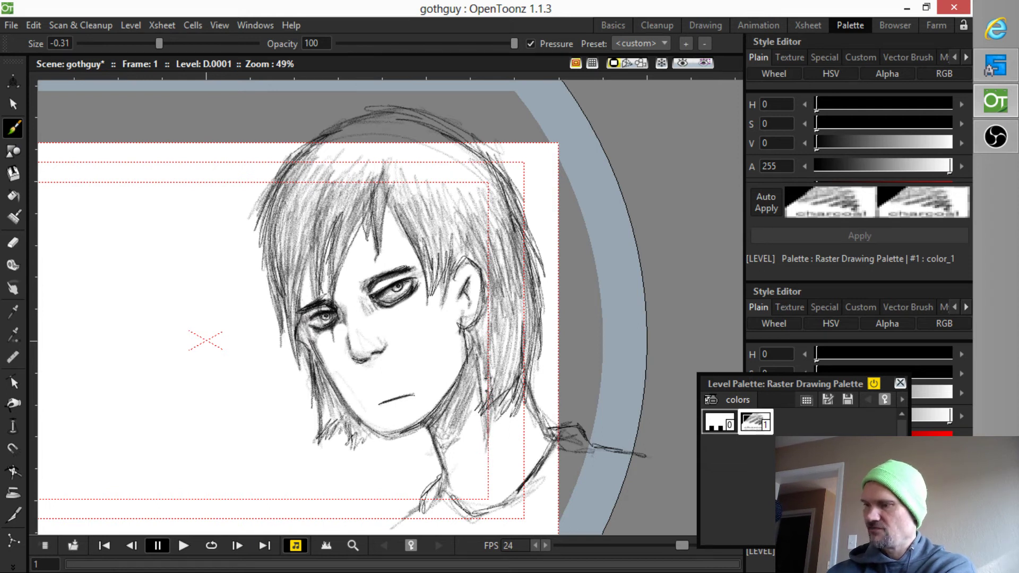
mouse_move(499, 351)
left_mouse_down()
mouse_move(486, 379)
mouse_move(511, 368)
mouse_move(517, 390)
mouse_move(526, 339)
left_mouse_up()
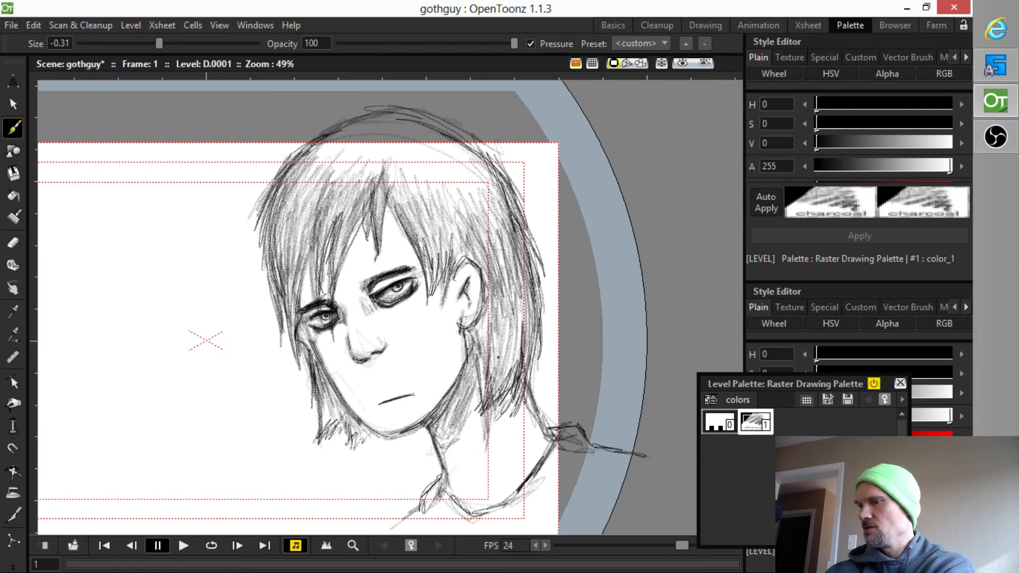
mouse_move(324, 427)
left_mouse_down()
mouse_move(350, 422)
mouse_move(367, 449)
mouse_move(374, 439)
left_mouse_up()
left_click_drag(311, 381, 299, 334)
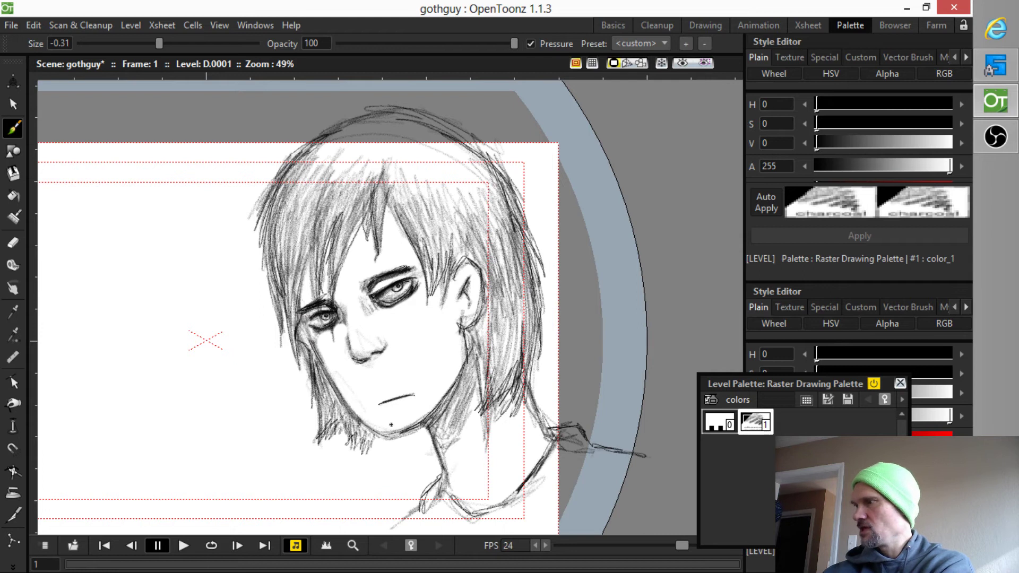
In the Drawing room, create a 1920 × 1080 px Toonz Raster Level named gothic-ink in the second column's frame 1.
left_click(698, 24)
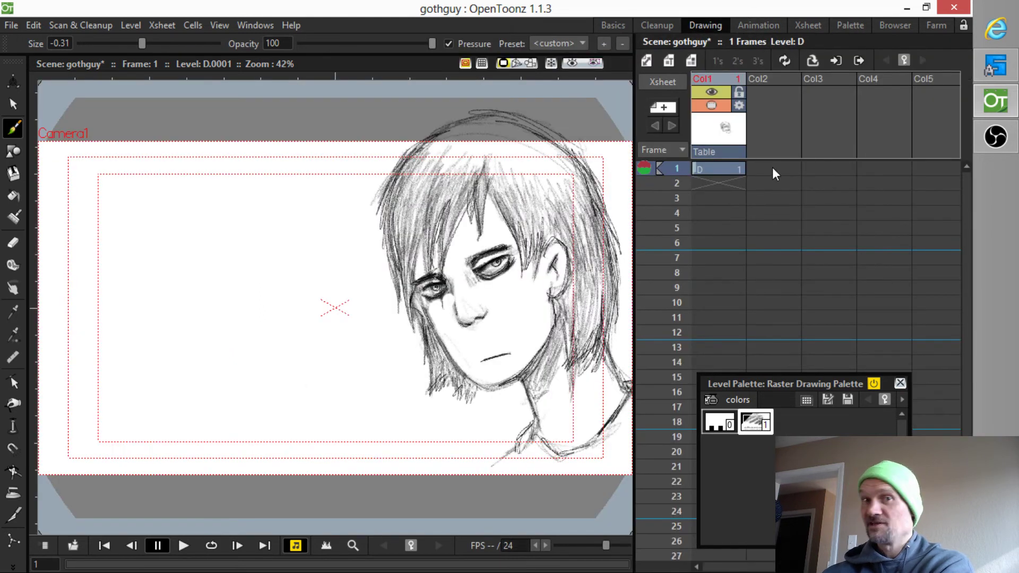
mouse_move(565, 264)
left_mouse_down()
mouse_move(451, 288)
mouse_move(778, 166)
left_mouse_up()
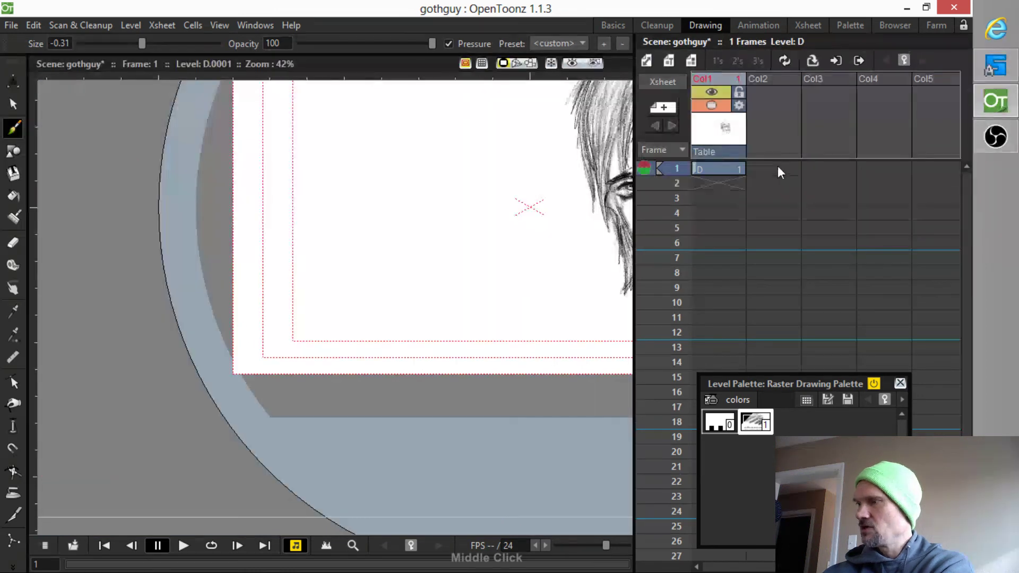
left_click_drag(573, 223, 253, 340)
left_click(792, 165)
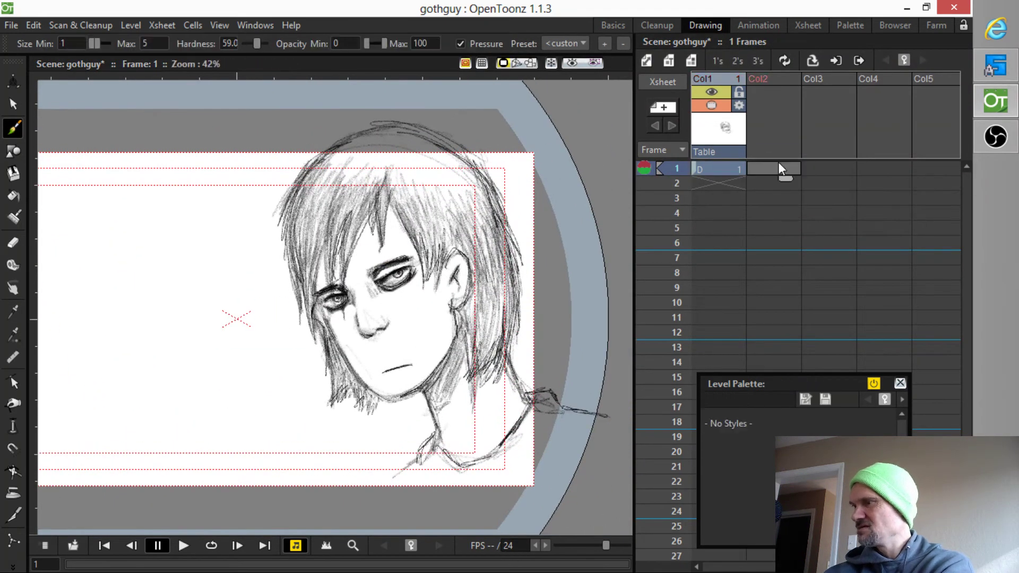
left_click(669, 61)
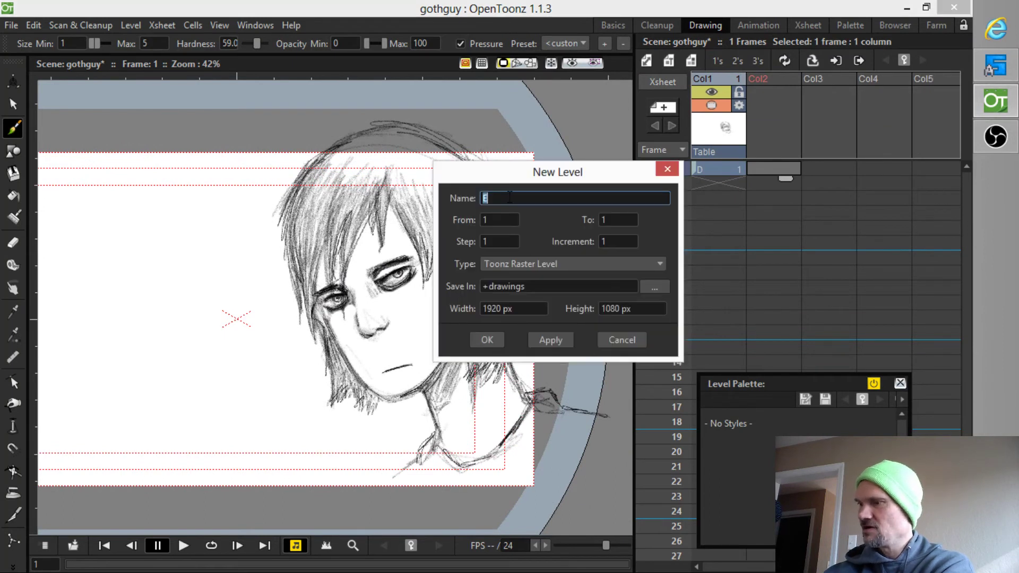
type("g")
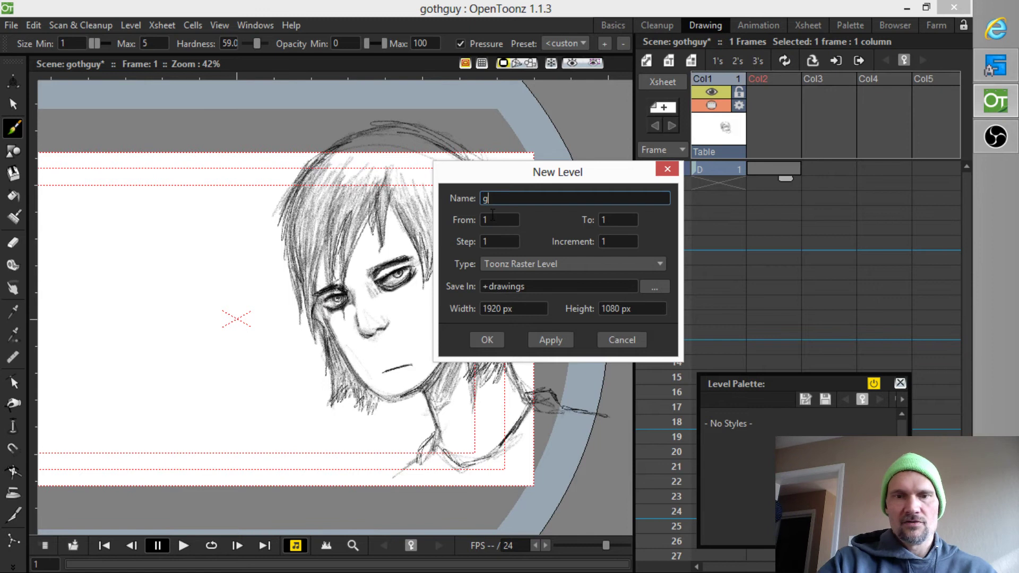
type("othic-ink")
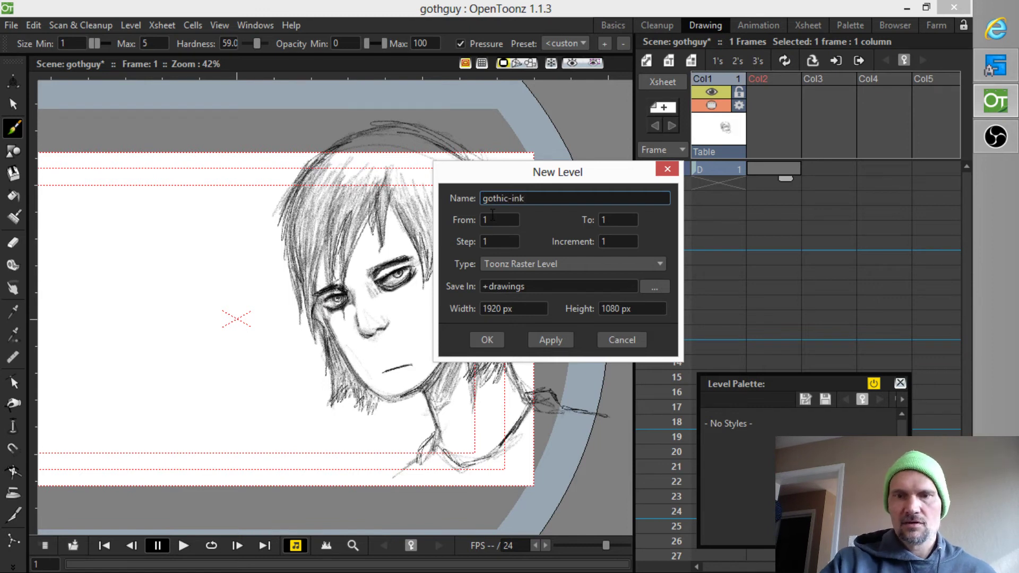
key("Tab")
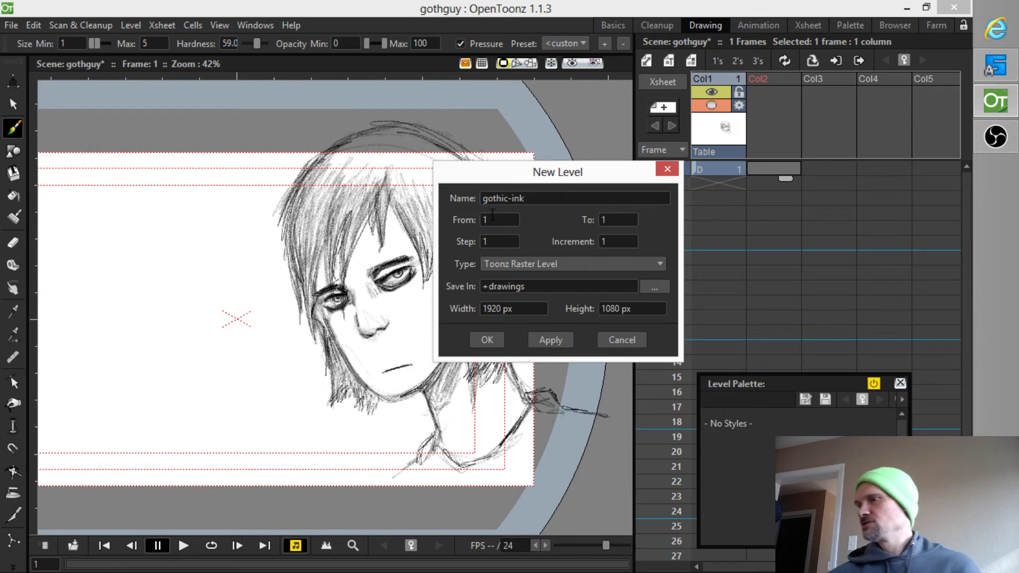
left_click(489, 340)
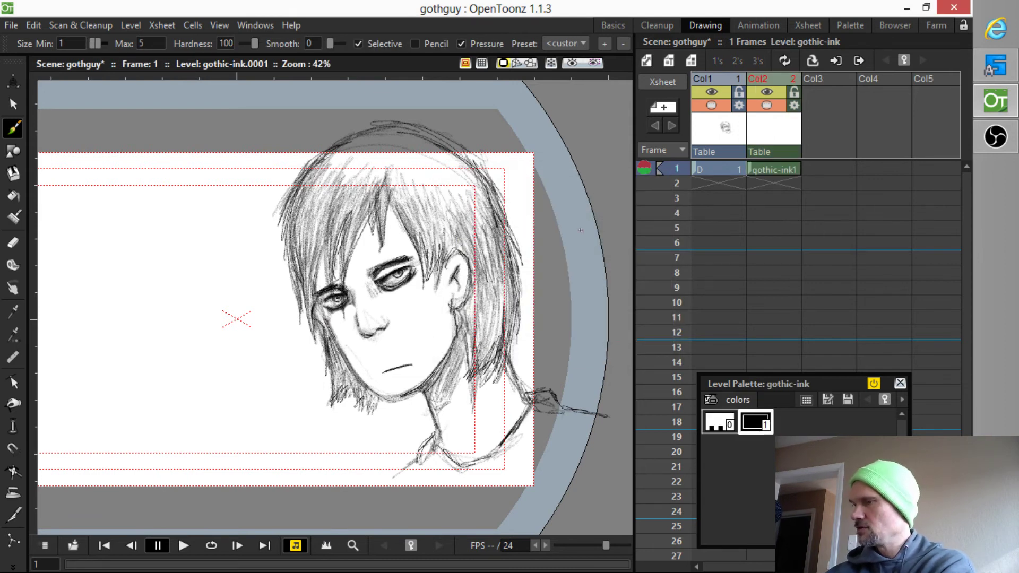
Turn off the preview visibility of the sketch column Col1, fade it to 33% opacity, and select the gothic-ink frame for drawing.
left_click_drag(413, 228, 392, 309)
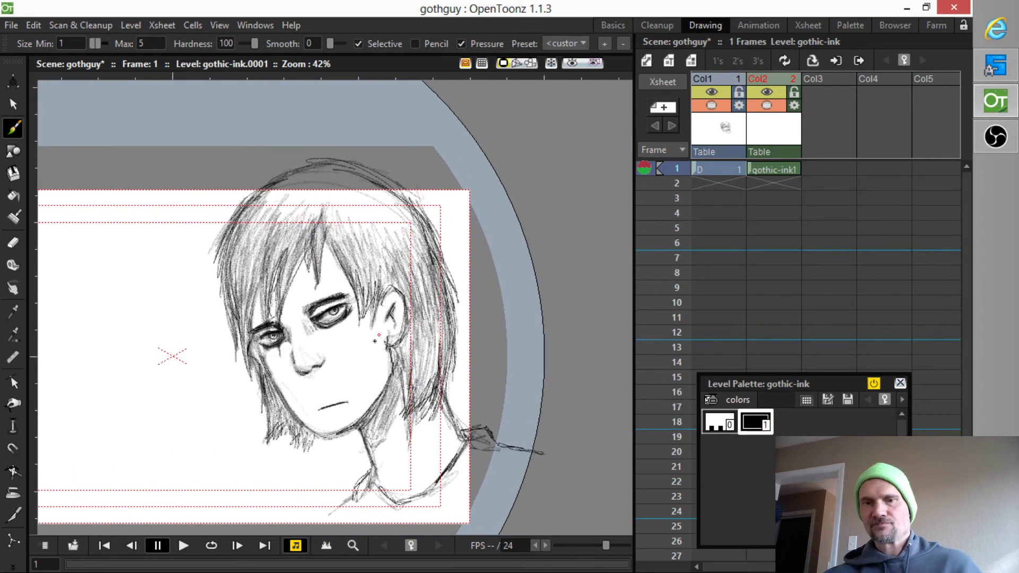
key("alt+0")
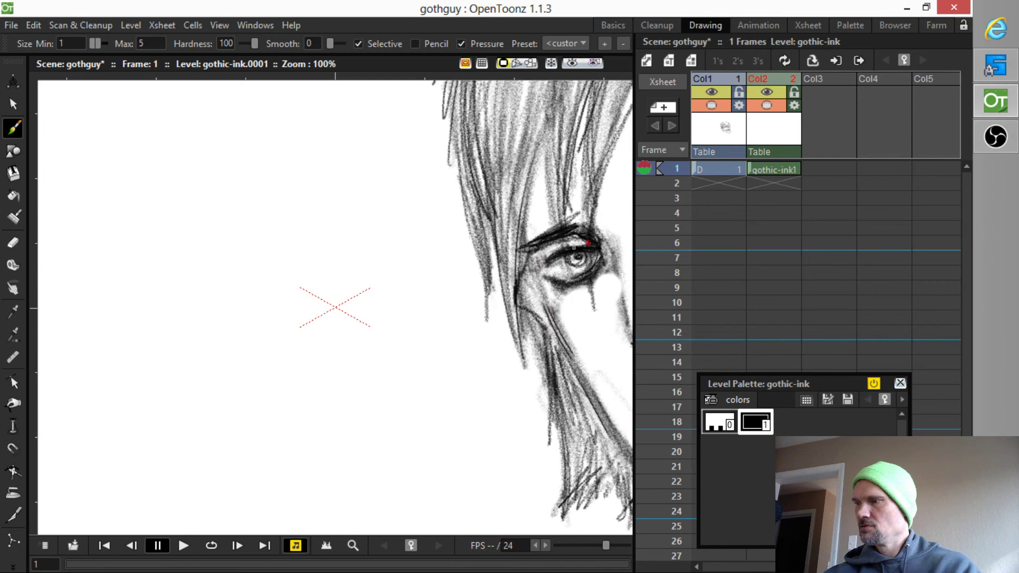
left_click_drag(574, 248, 188, 316)
left_click_drag(273, 259, 276, 269)
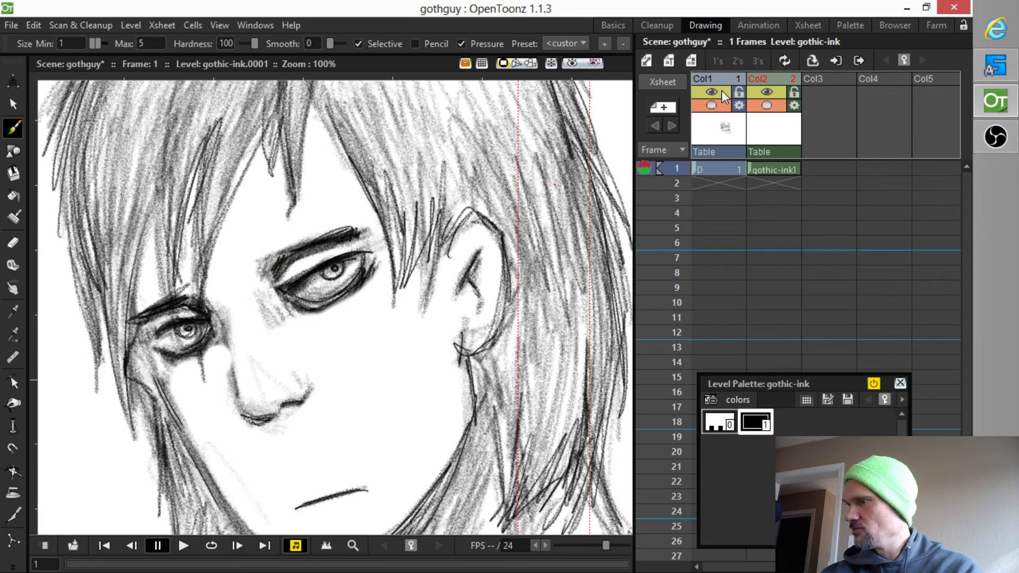
left_click(739, 106)
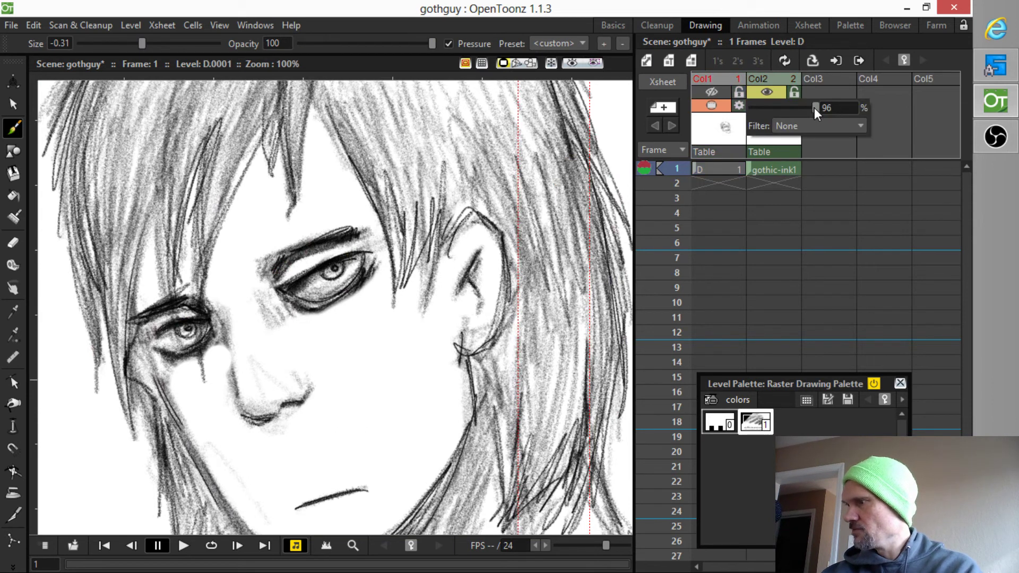
left_click_drag(814, 107, 772, 113)
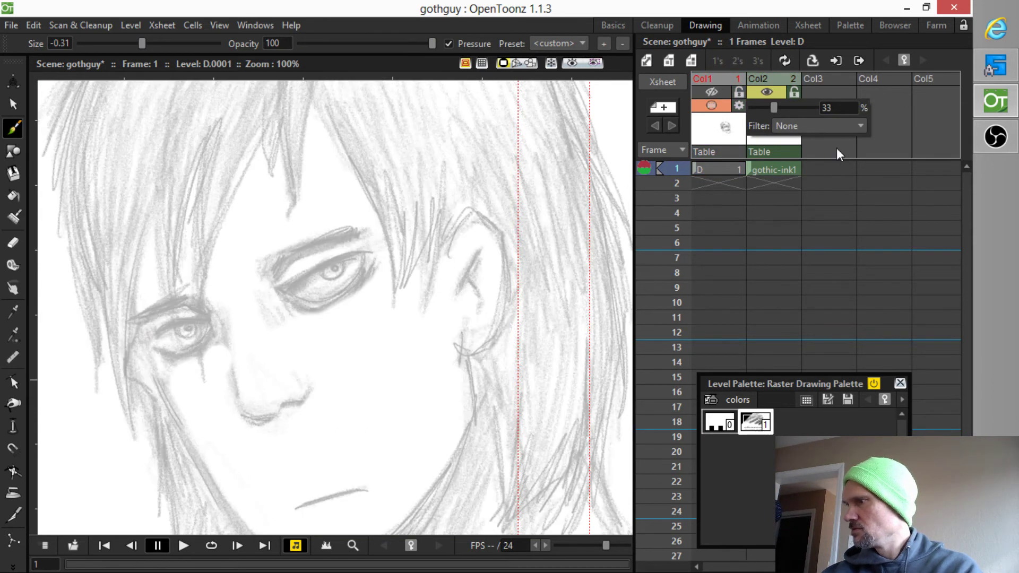
left_click(769, 171)
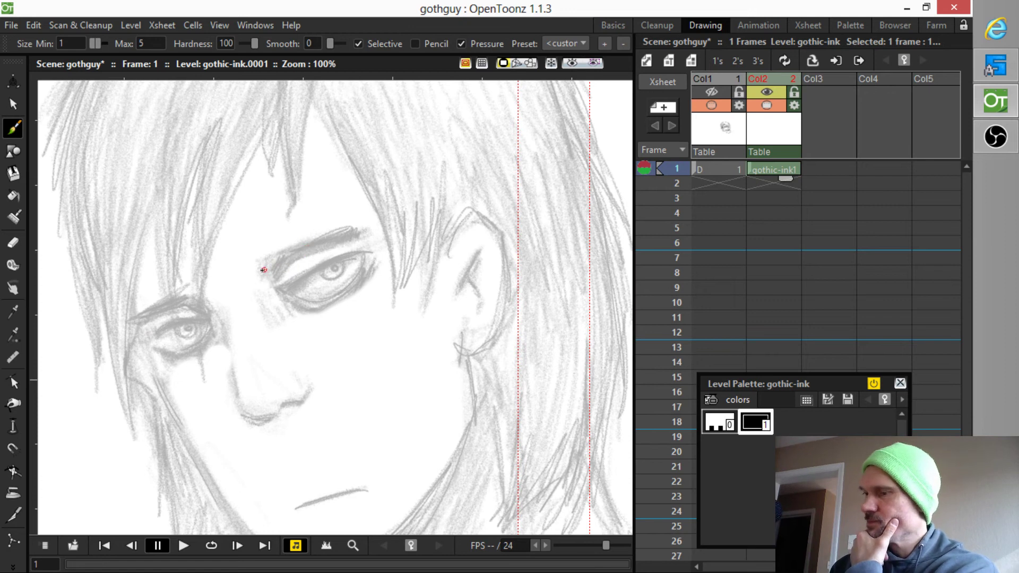
With brush hardness 43.7 and smoothing reduced to 12.5, ink the outlines of both eyes and both eyebrows over the faded sketch.
mouse_move(261, 271)
left_mouse_down()
mouse_move(275, 280)
mouse_move(374, 230)
mouse_move(258, 273)
mouse_move(276, 281)
left_mouse_up()
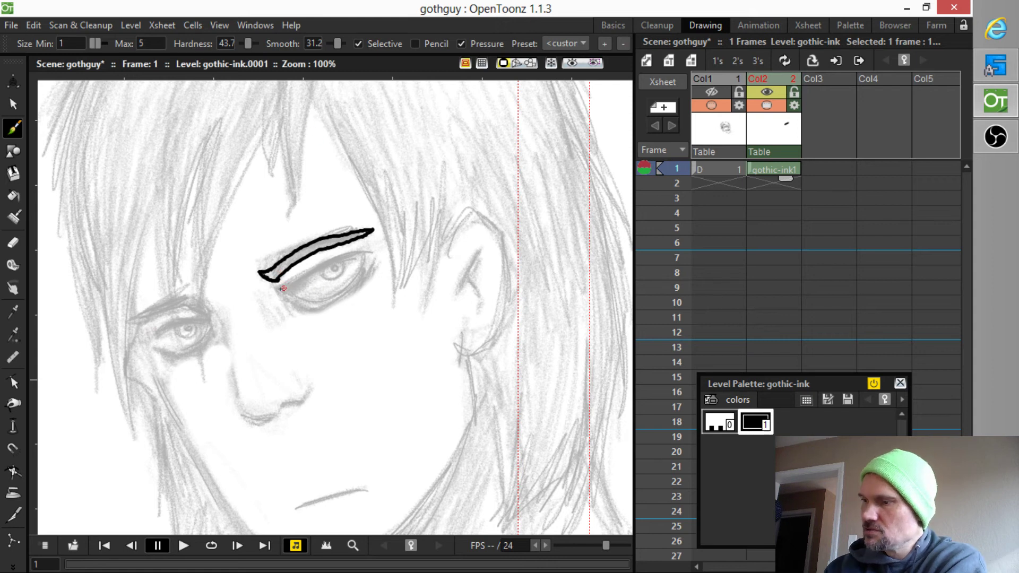
left_click_drag(280, 288, 375, 256)
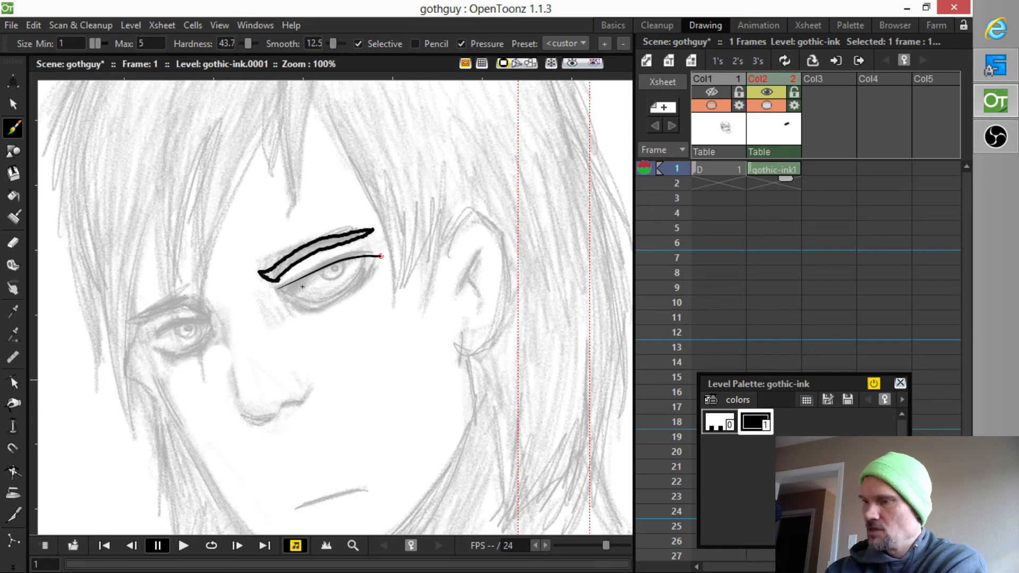
mouse_move(287, 285)
left_mouse_down()
mouse_move(301, 302)
mouse_move(331, 301)
mouse_move(373, 258)
left_mouse_up()
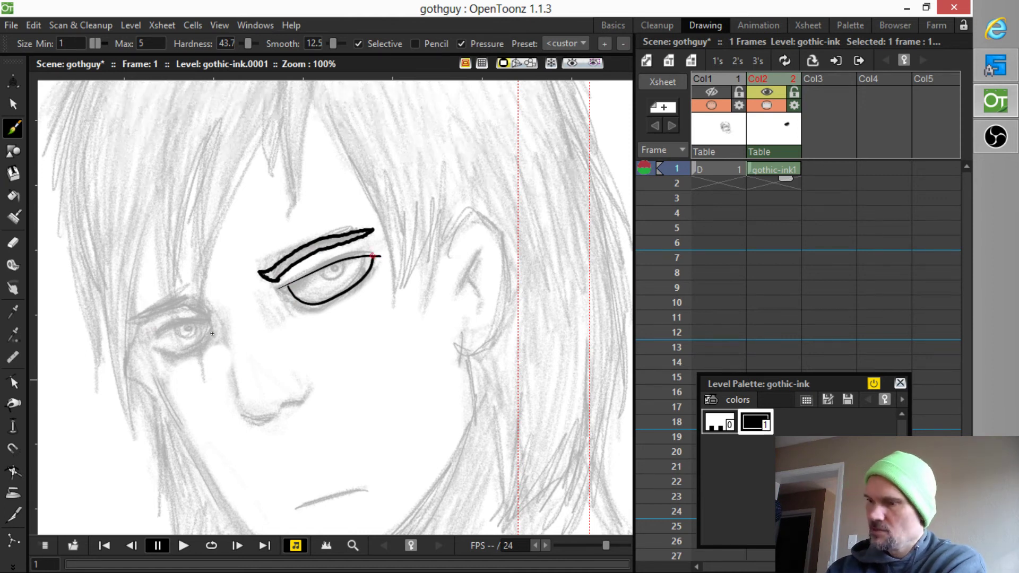
mouse_move(213, 334)
left_mouse_down()
mouse_move(207, 318)
mouse_move(186, 318)
mouse_move(154, 335)
mouse_move(155, 348)
mouse_move(194, 348)
mouse_move(207, 331)
left_mouse_up()
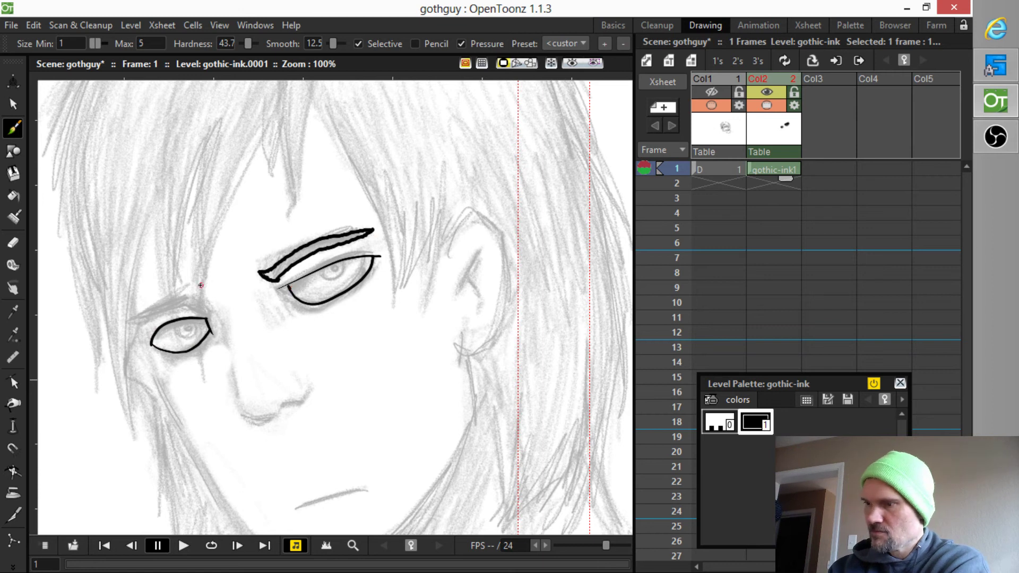
mouse_move(201, 285)
left_mouse_down()
mouse_move(149, 299)
mouse_move(138, 330)
mouse_move(157, 309)
mouse_move(204, 279)
left_mouse_up()
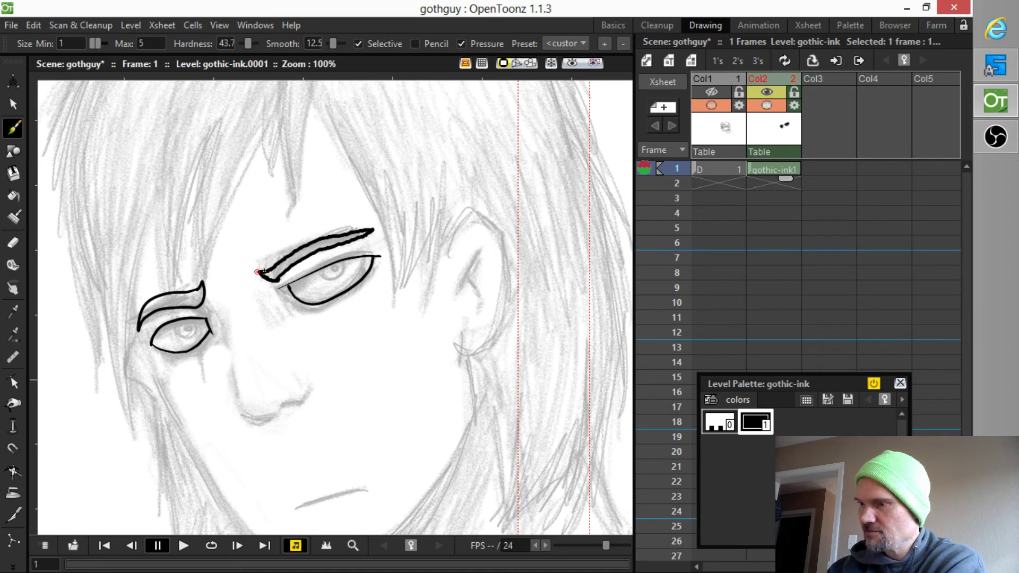
Erase both inked eyebrows with the size 27 eraser and go over the upper lid of the eye nearer the ear with a thicker line.
key("a")
mouse_move(282, 239)
left_mouse_down()
mouse_move(263, 276)
mouse_move(323, 238)
mouse_move(371, 230)
left_mouse_up()
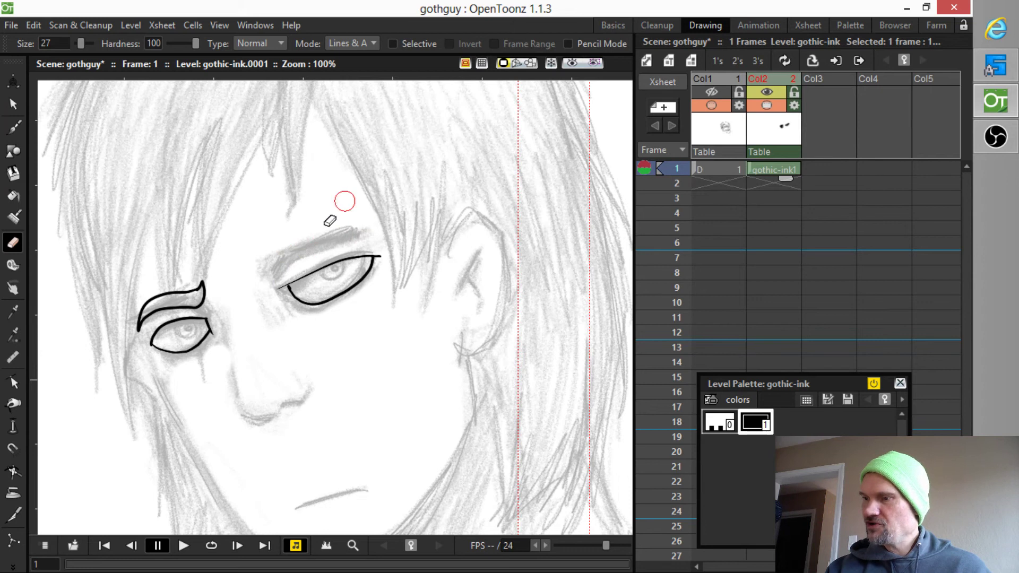
mouse_move(200, 277)
left_mouse_down()
mouse_move(166, 294)
mouse_move(177, 299)
mouse_move(150, 301)
left_mouse_up()
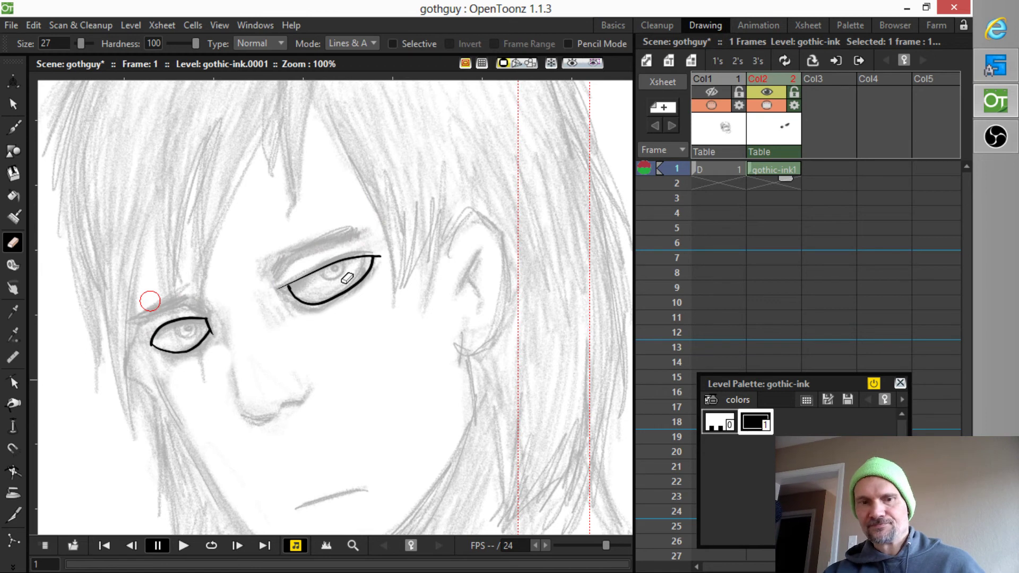
key("b")
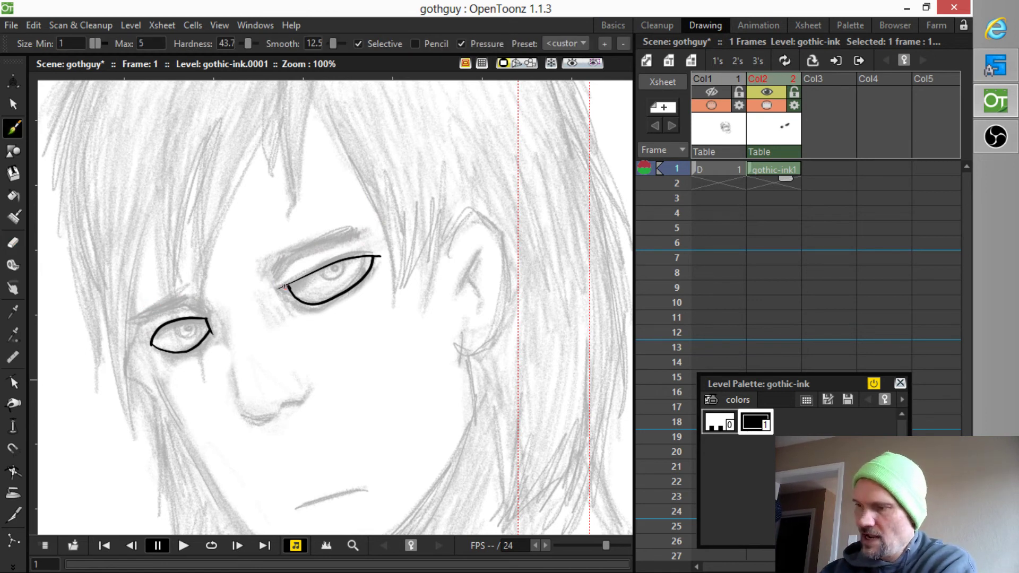
left_click_drag(285, 287, 380, 253)
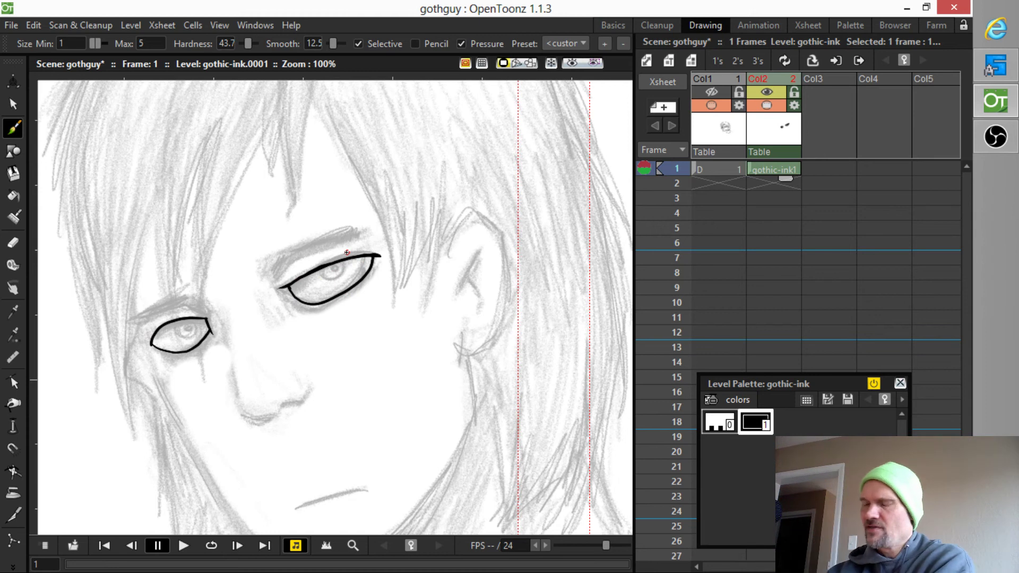
Ink the underside of the nose with its nostril curve and the single curved line of the mouth.
middle_click(423, 351)
mouse_move(423, 351)
left_mouse_down()
mouse_move(442, 287)
mouse_move(461, 271)
left_mouse_up()
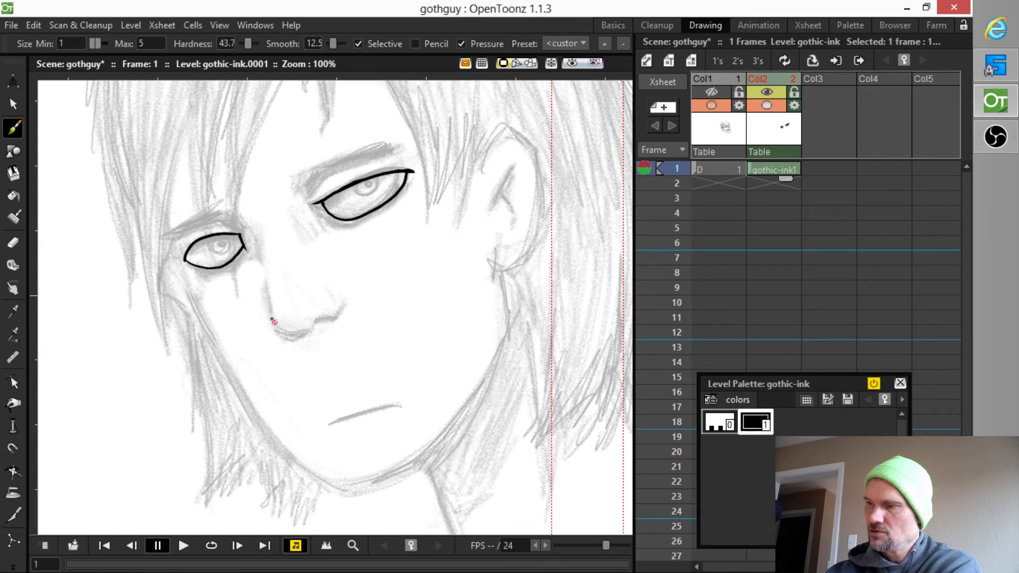
mouse_move(272, 319)
left_mouse_down()
mouse_move(313, 330)
mouse_move(347, 308)
left_mouse_up()
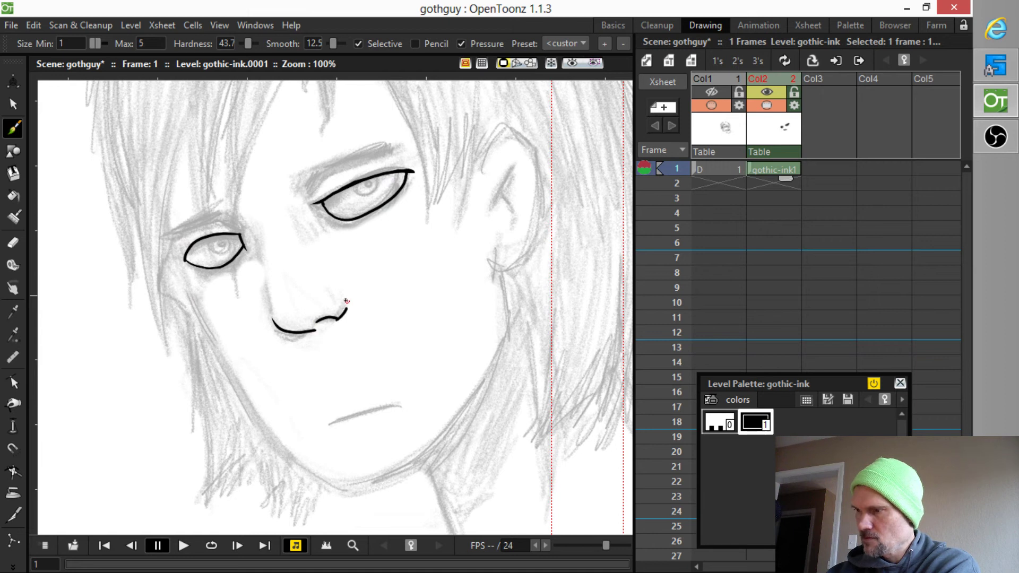
left_click_drag(326, 429, 412, 404)
Ink the face contour from the far eye around the chin to the earlobe, plus the ear's outline and inner folds.
mouse_move(169, 250)
left_mouse_down()
mouse_move(254, 414)
mouse_move(291, 459)
mouse_move(363, 492)
mouse_move(405, 474)
mouse_move(470, 410)
mouse_move(497, 351)
mouse_move(497, 269)
left_mouse_up()
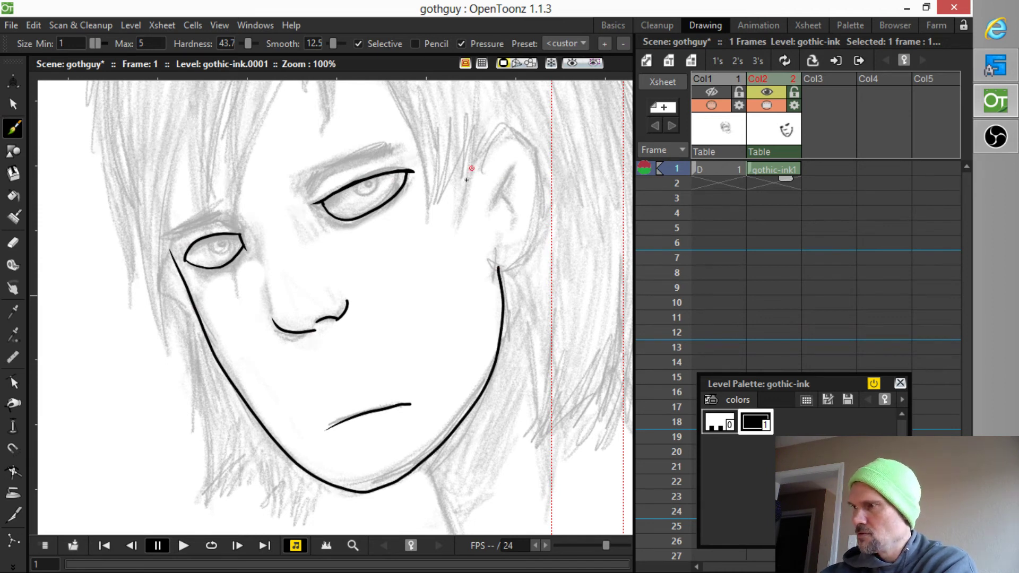
mouse_move(469, 181)
left_mouse_down()
mouse_move(510, 126)
mouse_move(533, 148)
mouse_move(542, 208)
mouse_move(500, 267)
left_mouse_up()
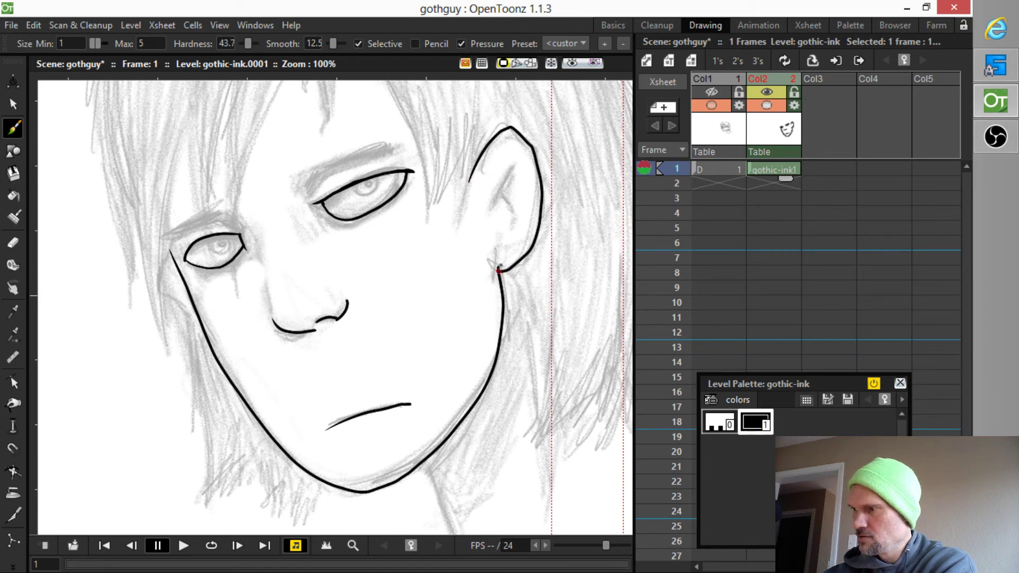
mouse_move(493, 211)
left_mouse_down()
mouse_move(518, 162)
mouse_move(515, 201)
left_mouse_up()
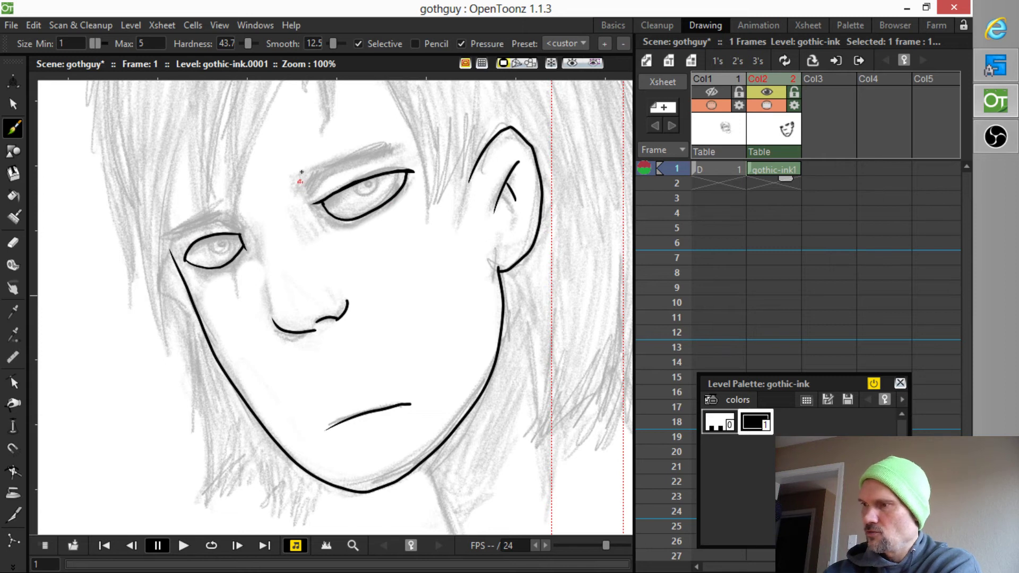
Ink closed, tapered outlines for both eyebrows following the sketch.
mouse_move(299, 190)
left_mouse_down()
mouse_move(328, 160)
mouse_move(395, 143)
mouse_move(295, 192)
left_mouse_up()
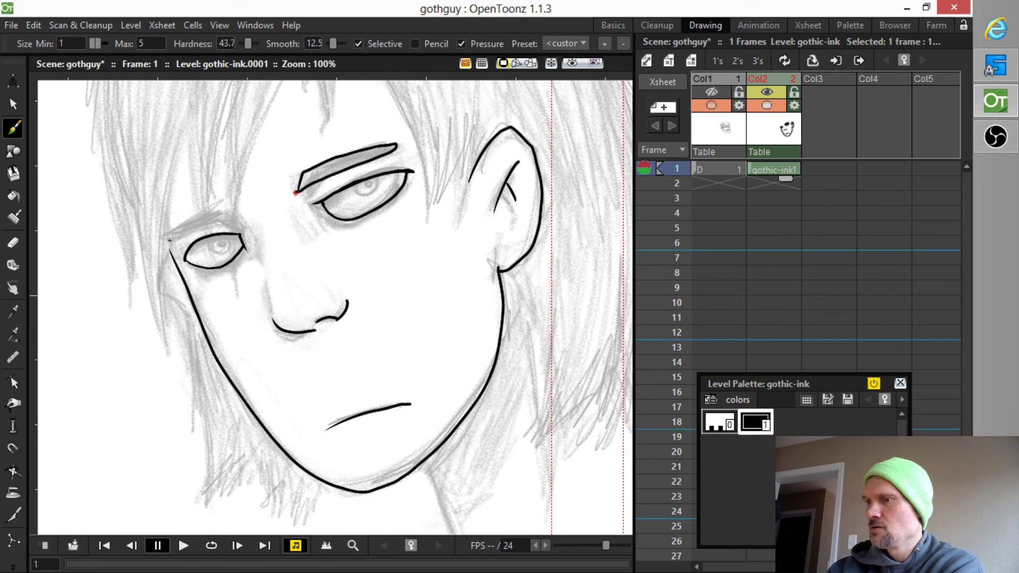
mouse_move(230, 189)
left_mouse_down()
mouse_move(232, 211)
mouse_move(192, 234)
left_mouse_up()
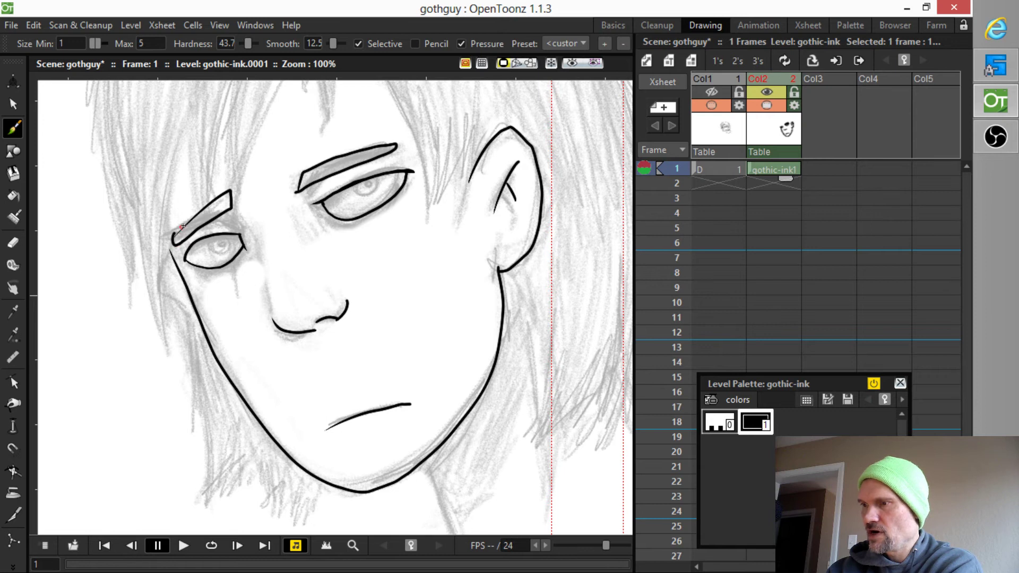
left_click_drag(182, 227, 174, 233)
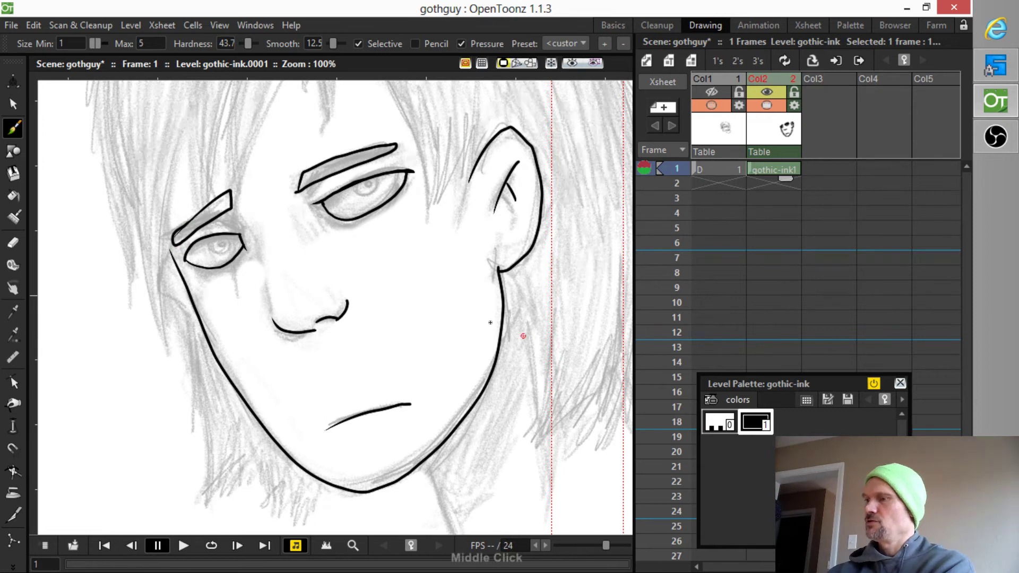
Ink the neck sides with the curved shirt neckline, and the long pointed hair ends hanging behind the ear.
mouse_move(428, 454)
left_mouse_down()
mouse_move(277, 335)
mouse_move(274, 322)
mouse_move(300, 394)
mouse_move(302, 469)
left_mouse_up()
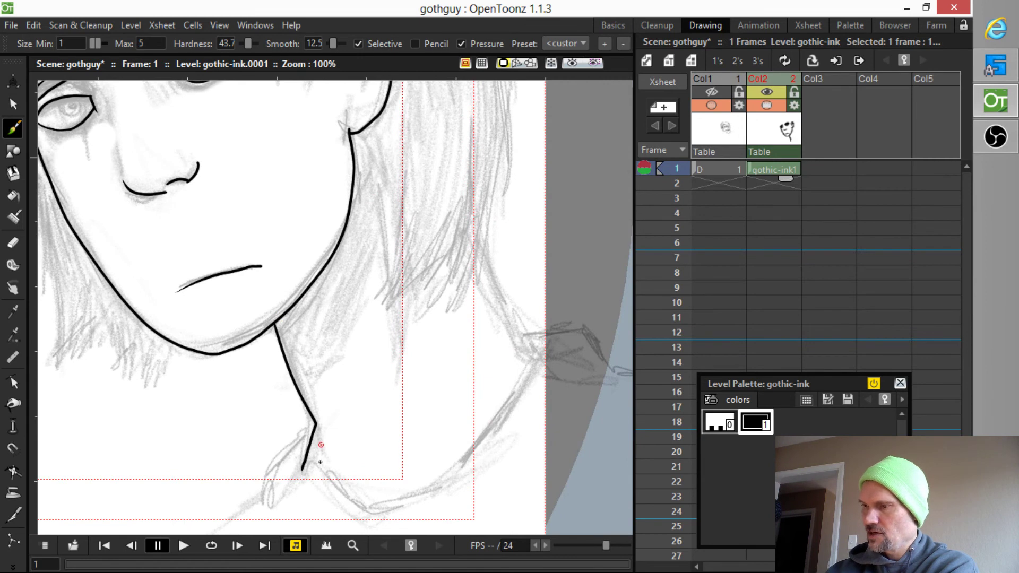
mouse_move(353, 500)
left_mouse_down()
mouse_move(381, 508)
mouse_move(445, 469)
mouse_move(531, 356)
mouse_move(479, 266)
mouse_move(466, 214)
left_mouse_up()
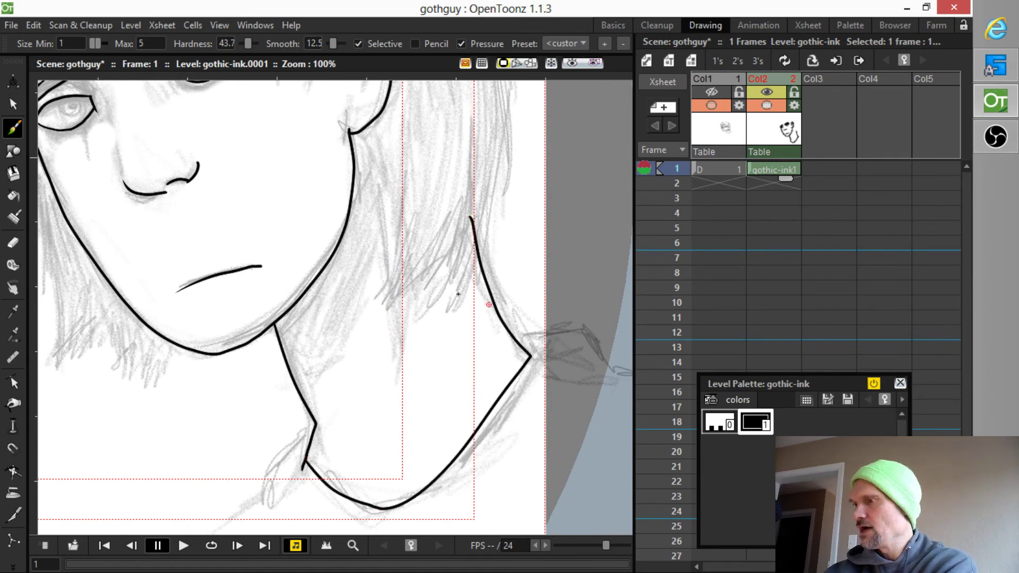
mouse_move(442, 275)
left_mouse_down()
mouse_move(455, 394)
mouse_move(468, 421)
mouse_move(461, 349)
left_mouse_up()
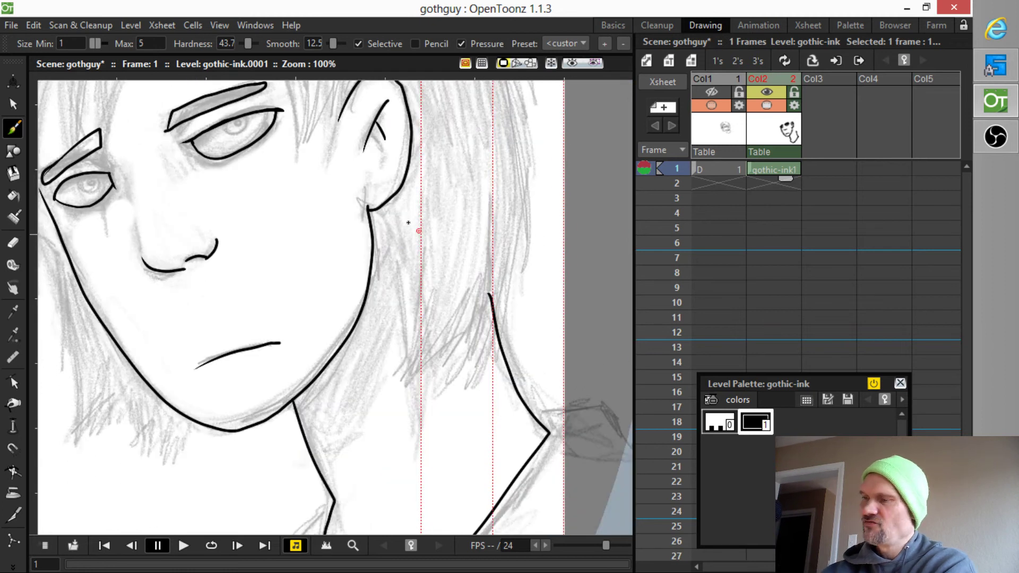
mouse_move(382, 210)
left_mouse_down()
mouse_move(397, 313)
mouse_move(392, 390)
mouse_move(429, 322)
mouse_move(437, 414)
mouse_move(471, 370)
mouse_move(489, 261)
mouse_move(516, 328)
mouse_move(536, 99)
left_mouse_up()
left_click_drag(530, 218, 583, 321)
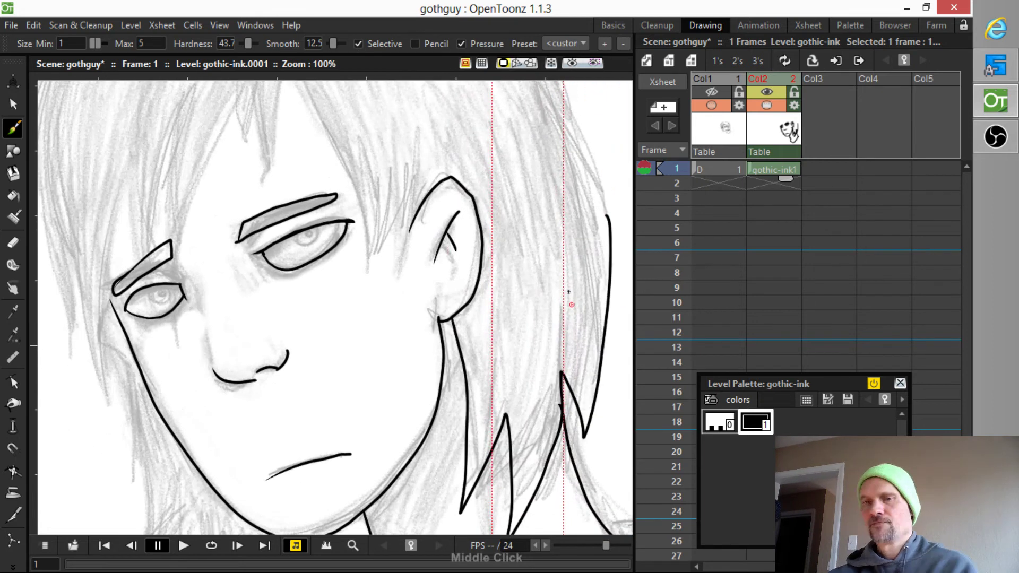
Ink the far side's outer hair contour from the crown down to the jagged ends below the jaw, with pointed tufts.
scroll(581, 272, "down", 2)
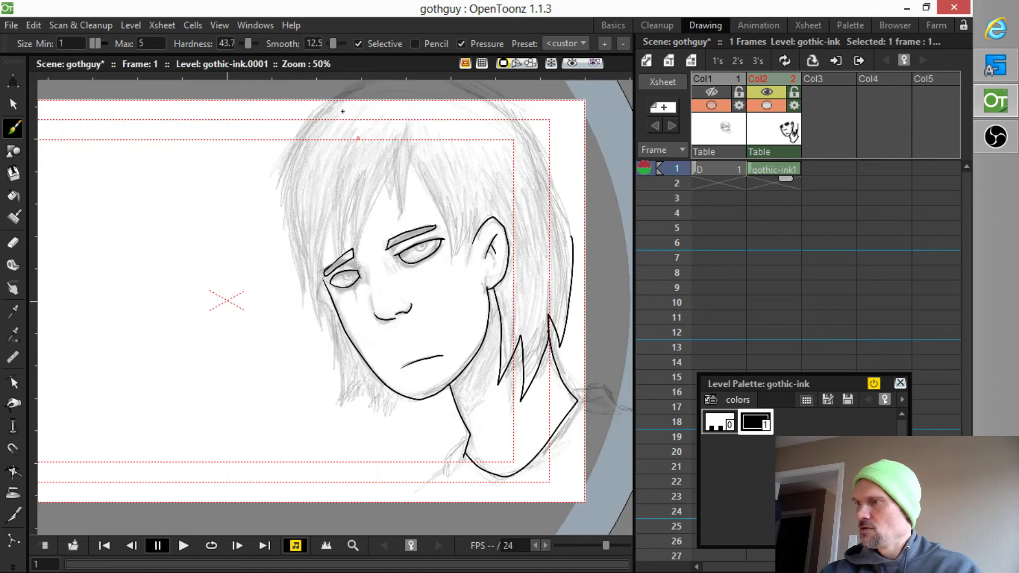
left_click_drag(348, 164, 324, 187)
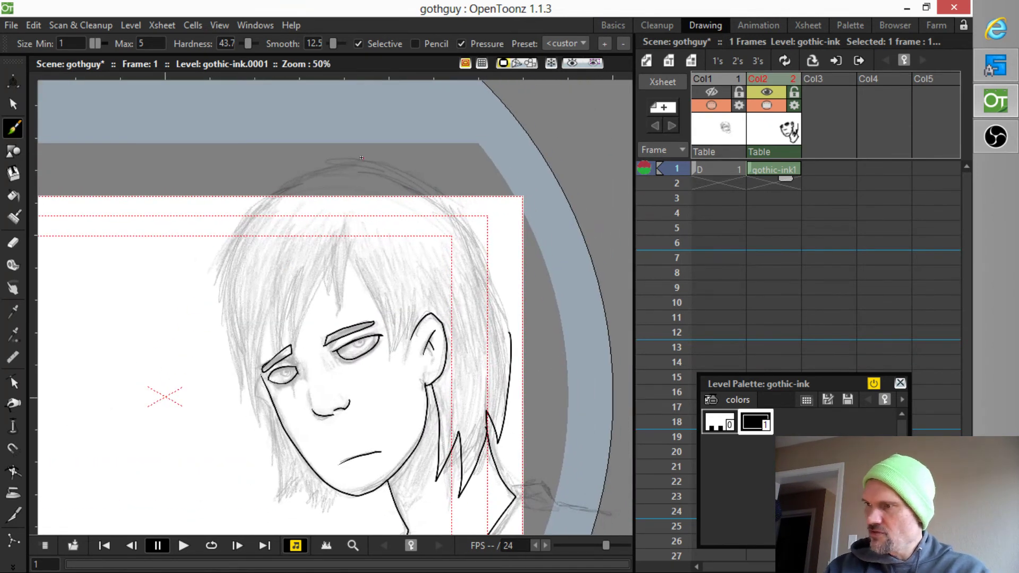
mouse_move(239, 220)
left_mouse_down()
mouse_move(275, 199)
mouse_move(205, 330)
mouse_move(222, 302)
mouse_move(238, 413)
mouse_move(245, 390)
mouse_move(277, 511)
left_mouse_up()
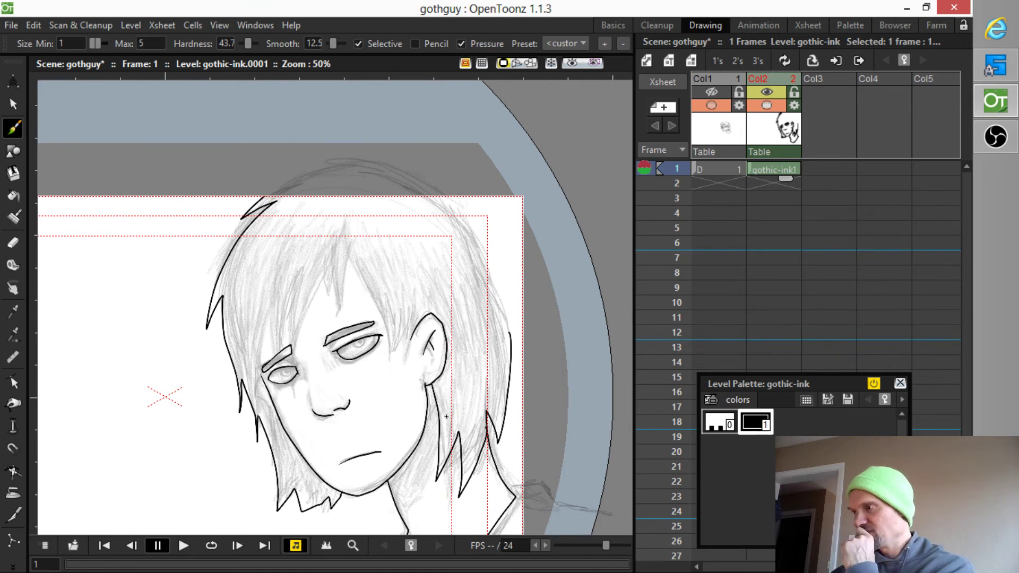
Ink the spiky fringe line across the forehead from the far eye to the front of the ear.
mouse_move(495, 380)
left_mouse_down()
mouse_move(462, 388)
mouse_move(439, 373)
mouse_move(458, 384)
mouse_move(457, 345)
mouse_move(435, 293)
left_mouse_up()
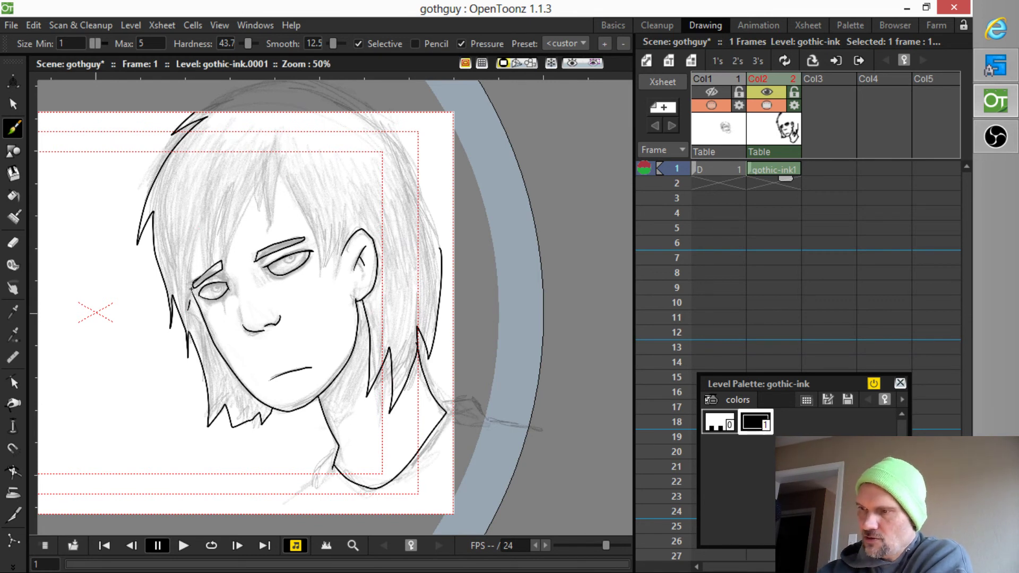
left_click_drag(195, 257, 209, 205)
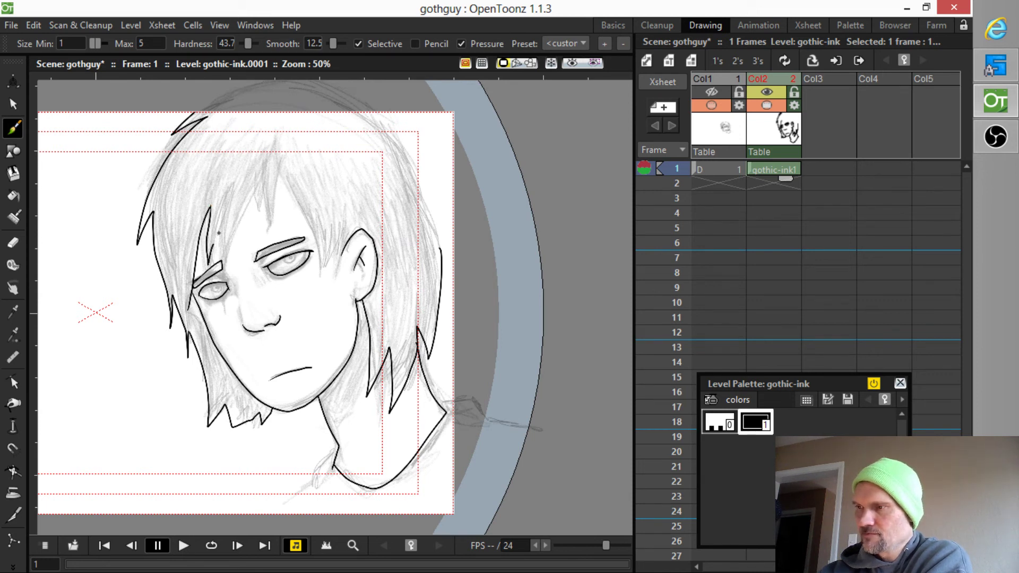
mouse_move(232, 275)
left_mouse_down()
mouse_move(262, 194)
mouse_move(265, 223)
mouse_move(283, 177)
mouse_move(305, 214)
mouse_move(320, 287)
mouse_move(339, 246)
left_mouse_up()
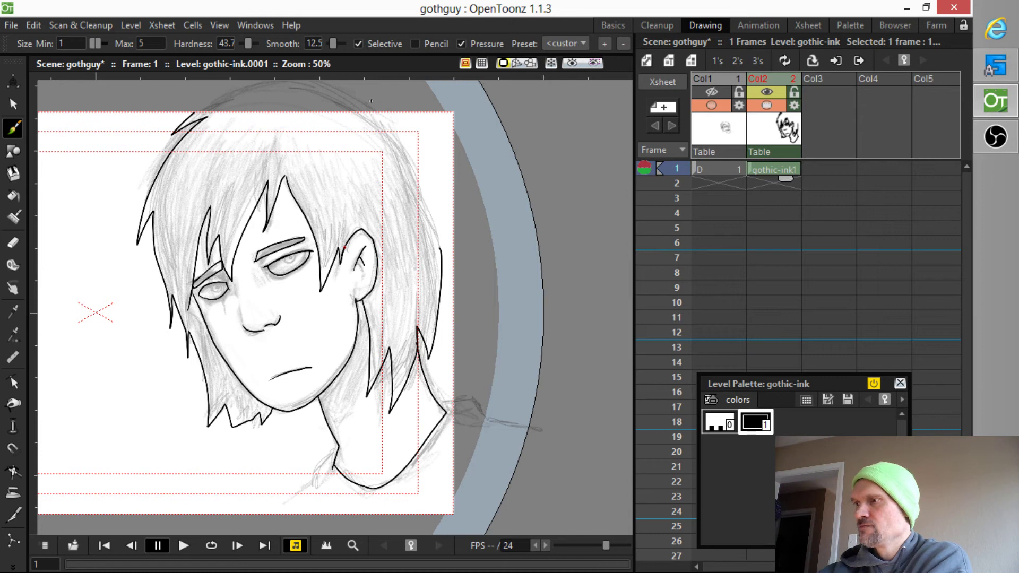
Ink the outer hair contour at the back of the head and the shoulder line running down from the collar.
left_click_drag(379, 113, 429, 205)
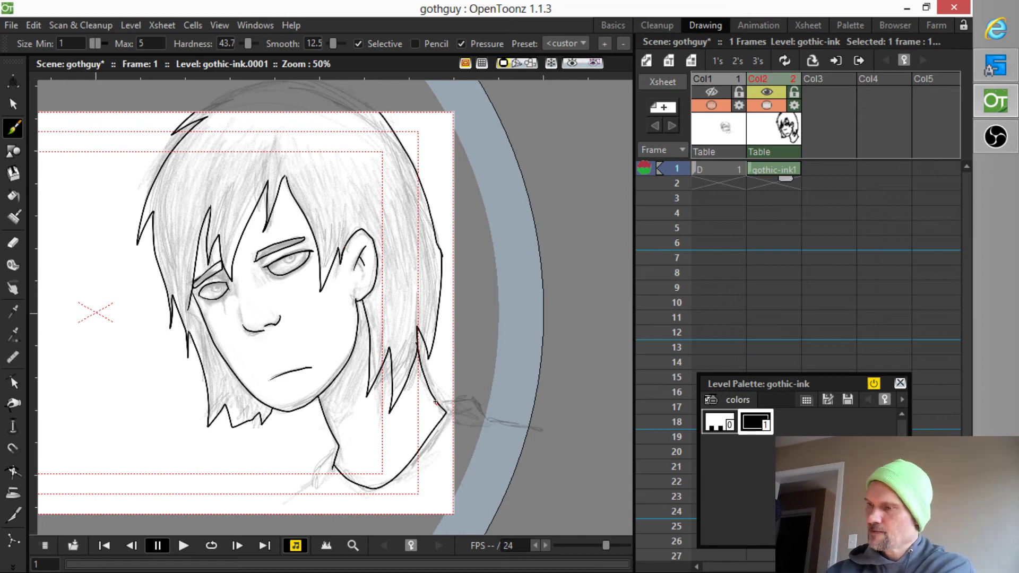
left_click_drag(337, 442, 282, 513)
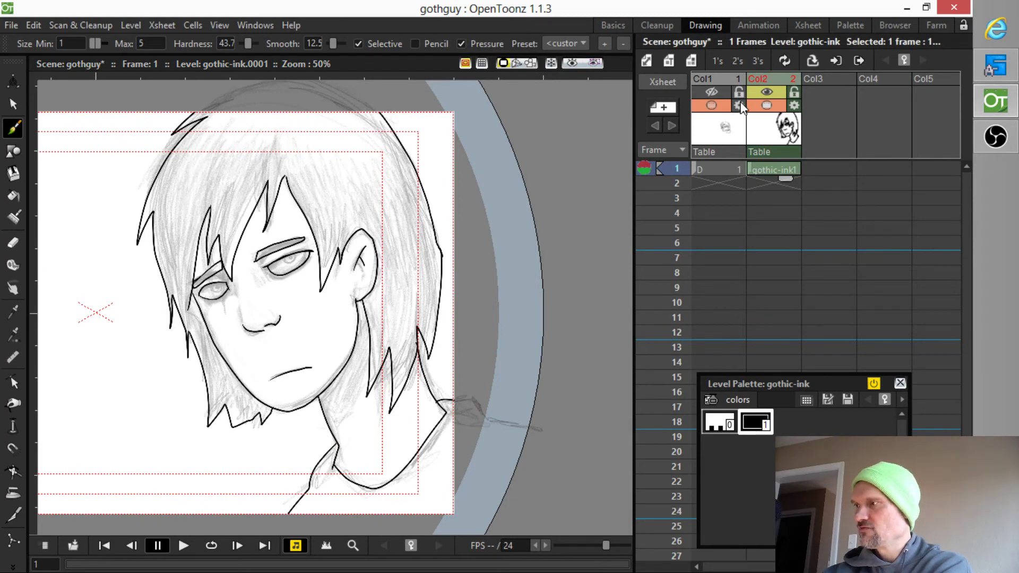
Hide the rough sketch in column 1 from the viewer and save the scene together with all its levels.
left_click(713, 105)
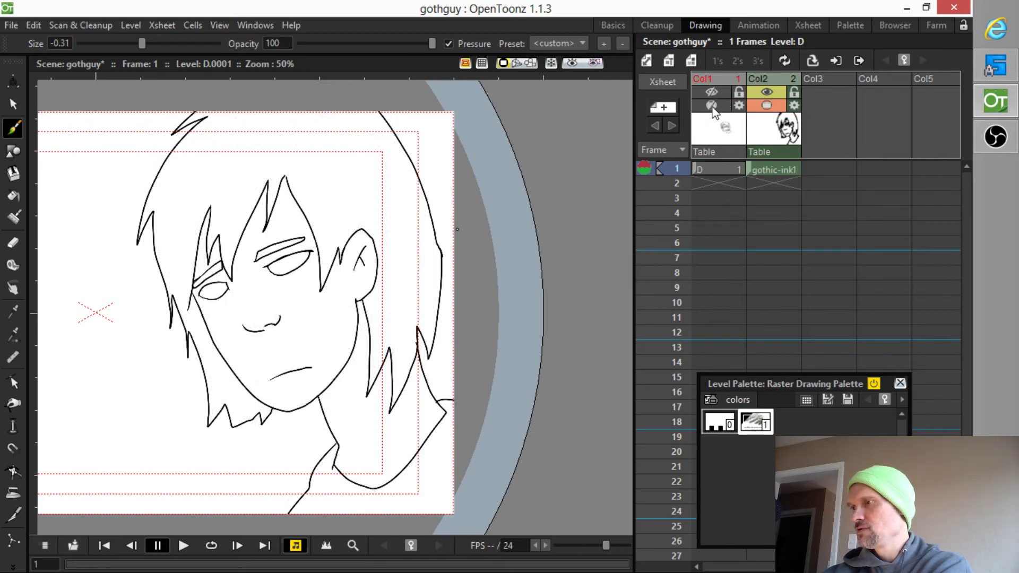
middle_click(467, 322)
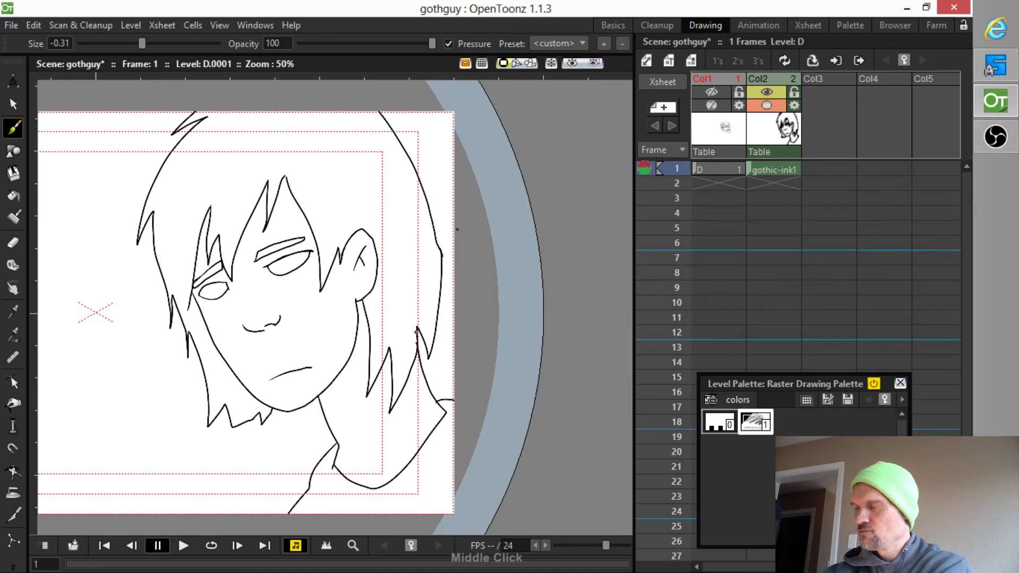
left_click_drag(372, 321, 421, 316)
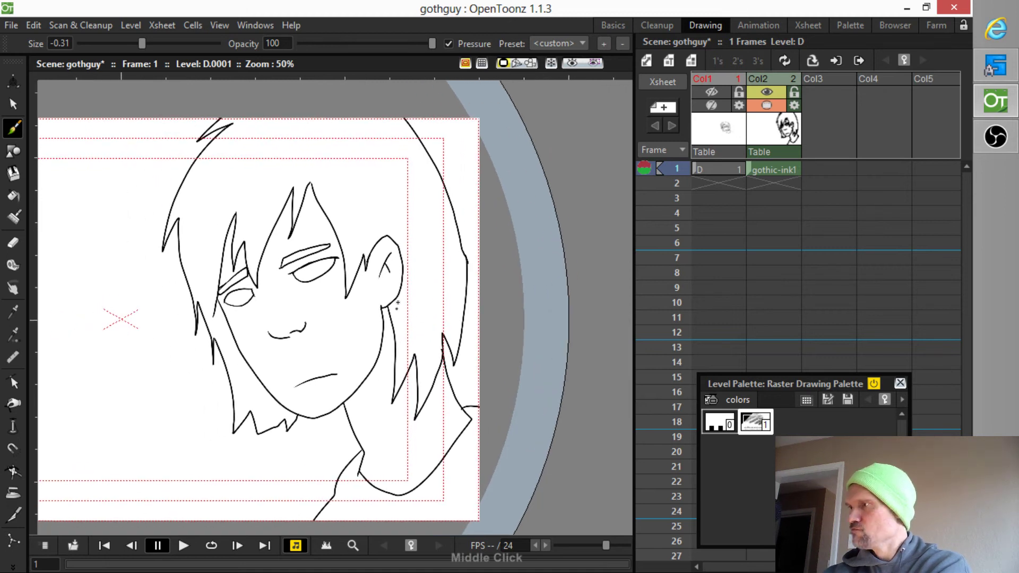
left_click(11, 25)
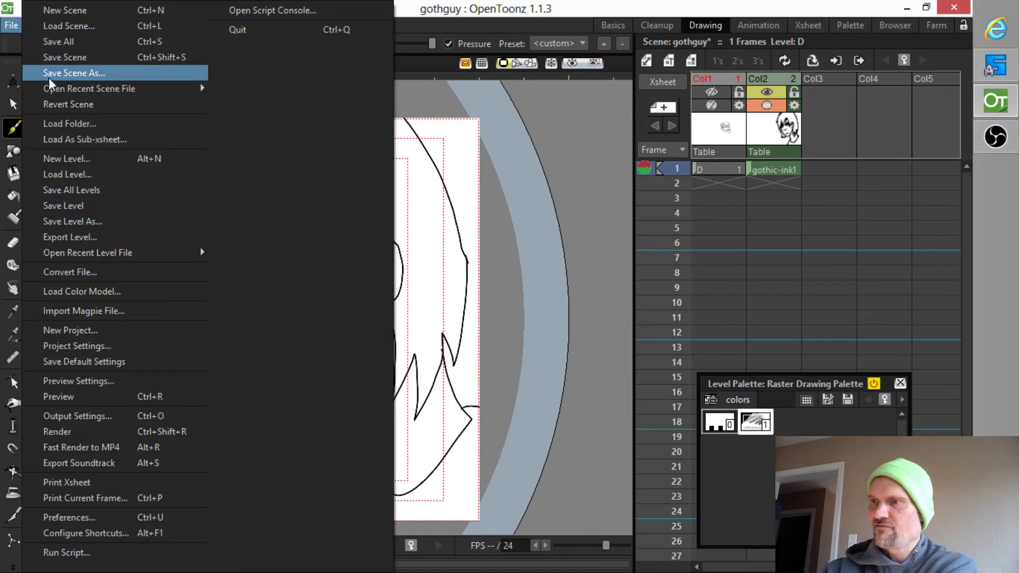
left_click(123, 42)
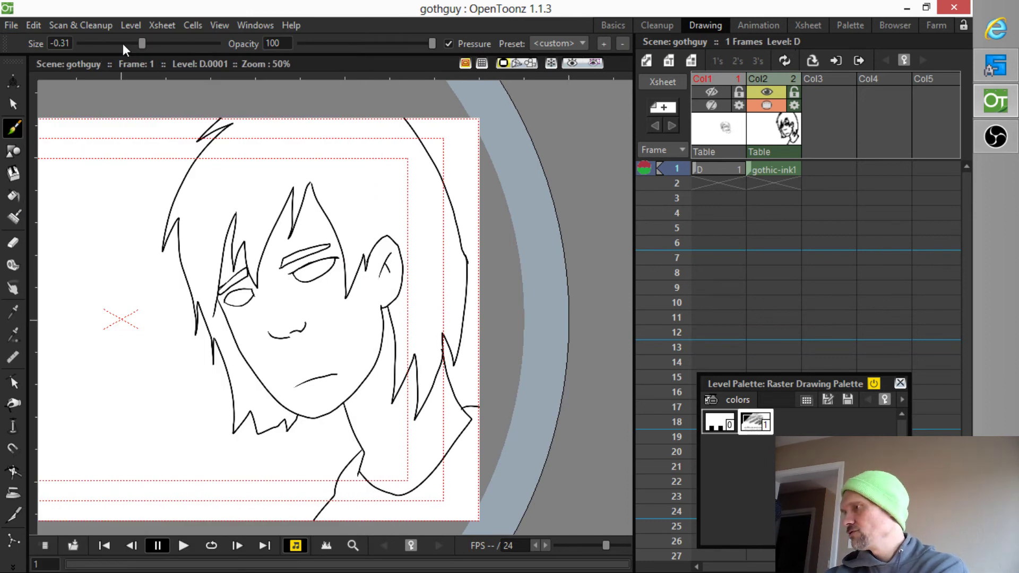
Switch to File Explorer and open the inkscape folder inside VALSANIME on the networked computer's l share.
left_click(774, 169)
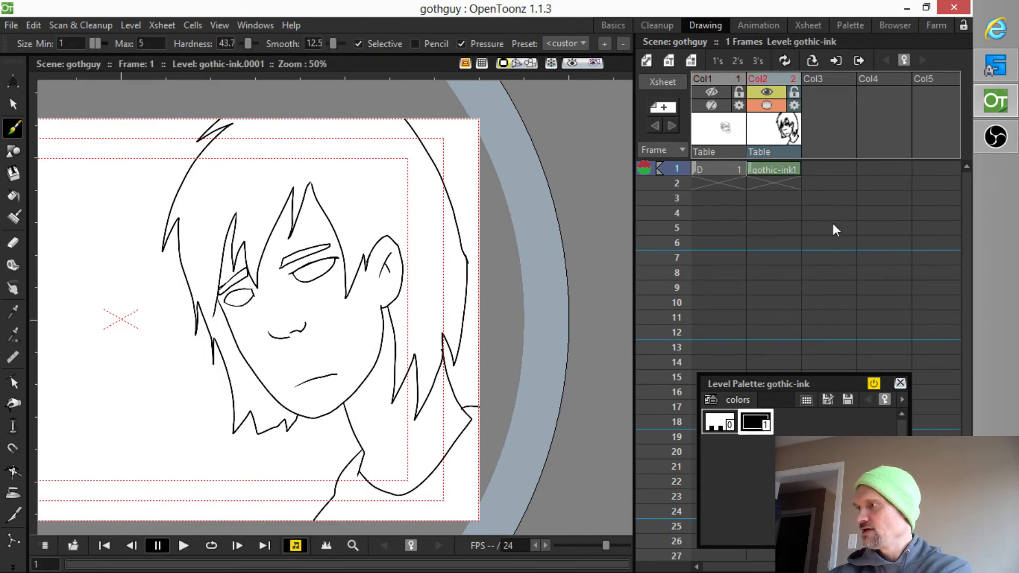
left_click(774, 425)
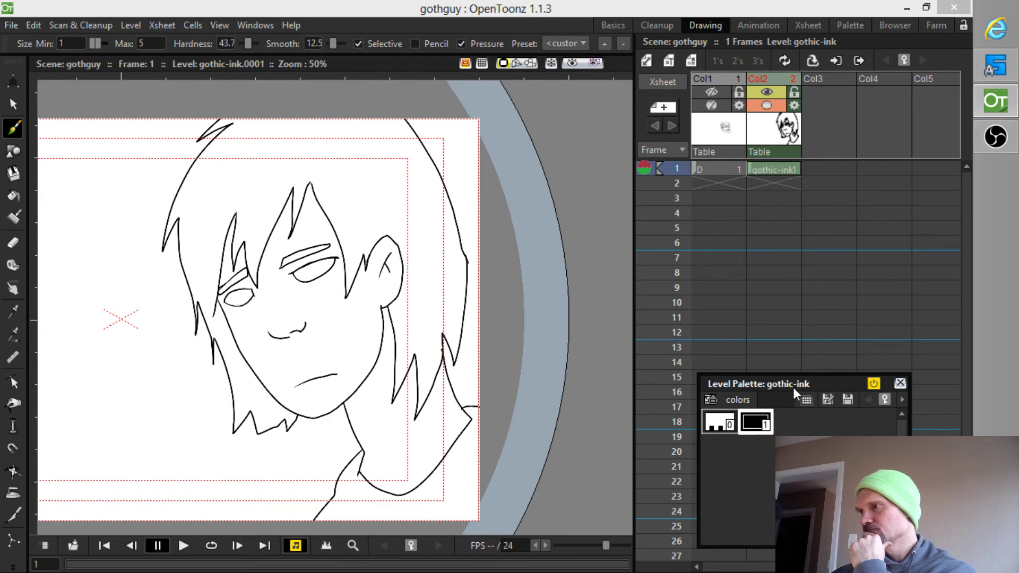
mouse_move(549, 1)
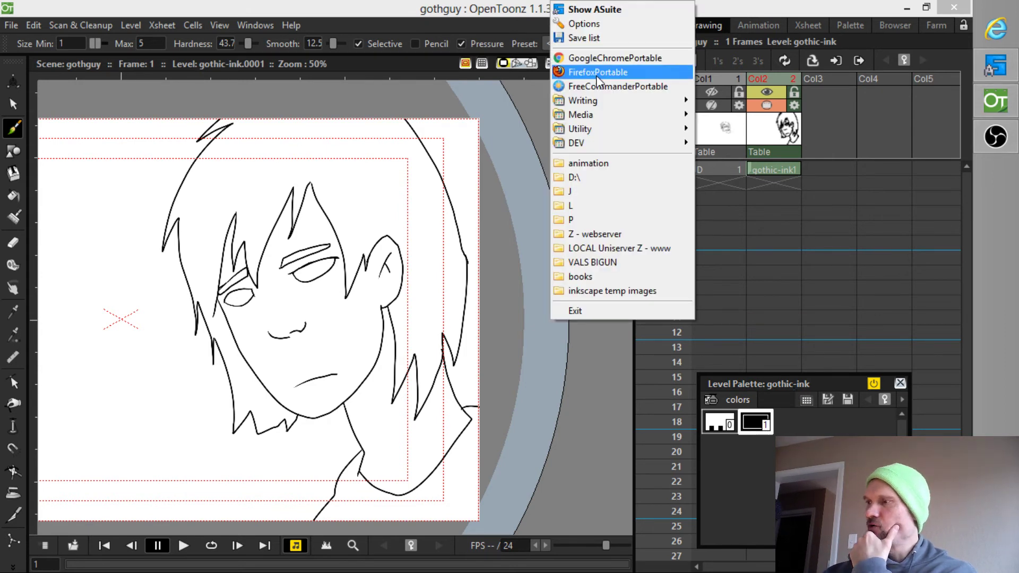
left_click(603, 214)
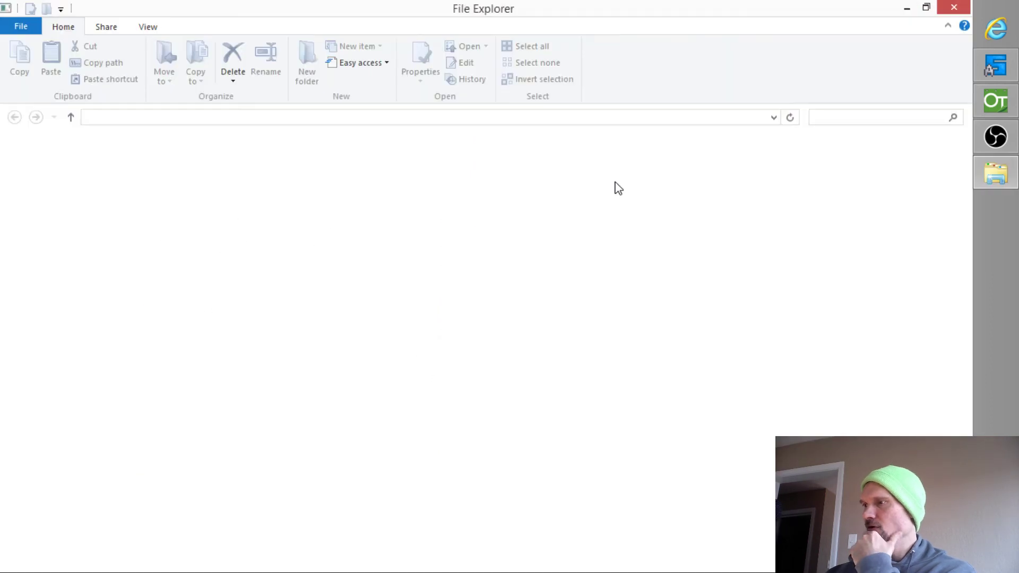
left_click(77, 275)
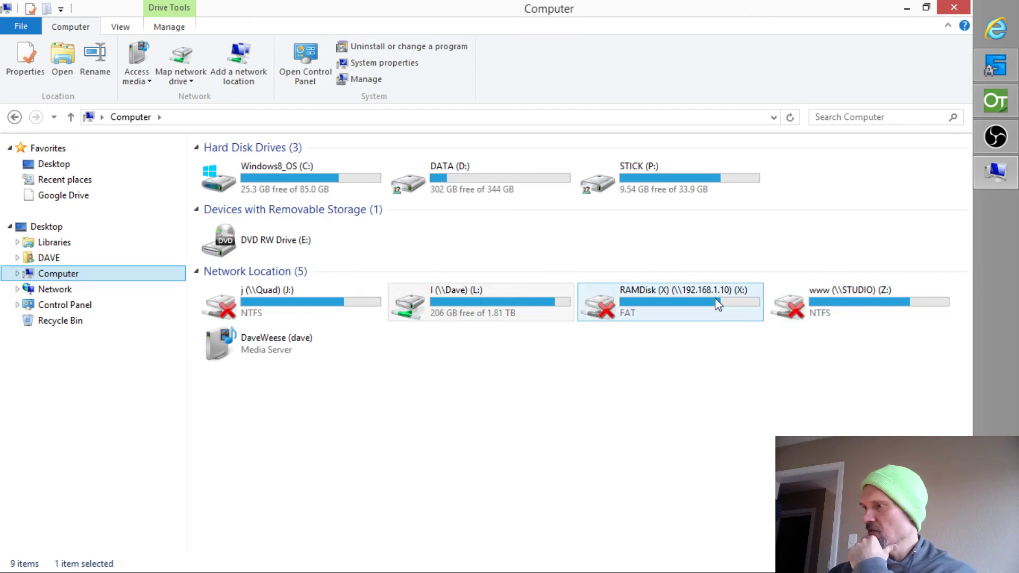
double_click(718, 303)
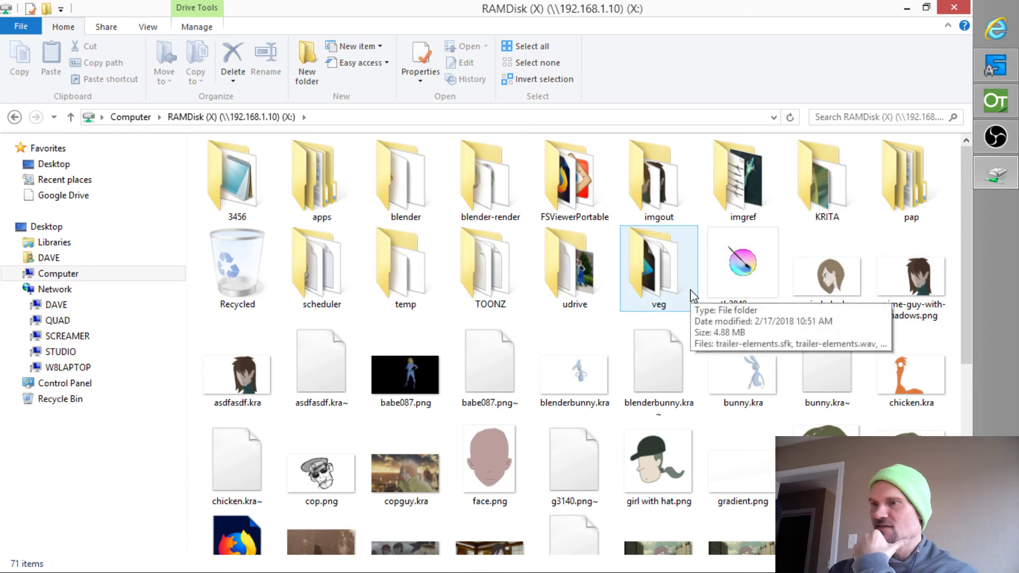
left_click(67, 308)
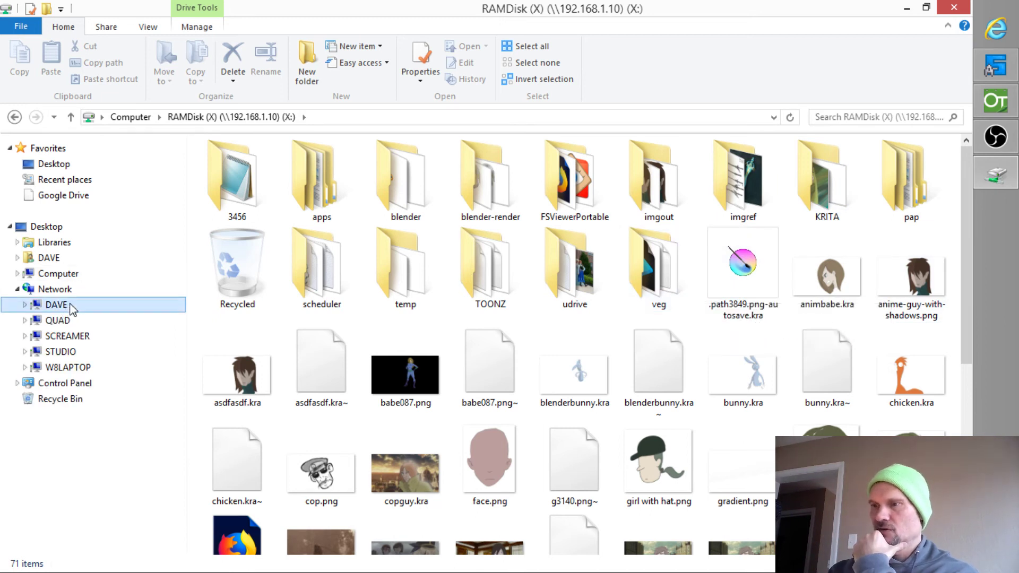
double_click(805, 160)
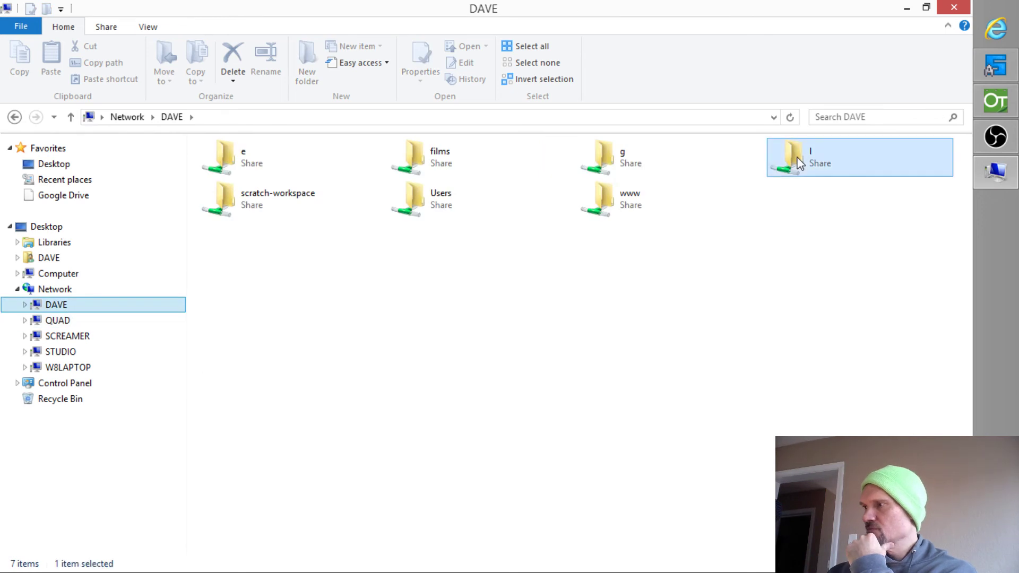
left_click(926, 183)
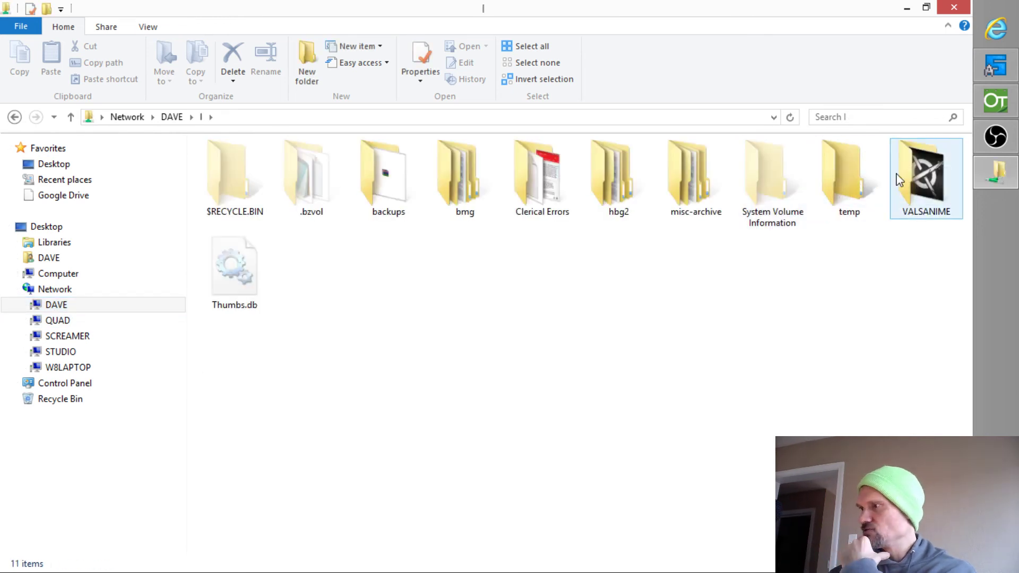
double_click(925, 177)
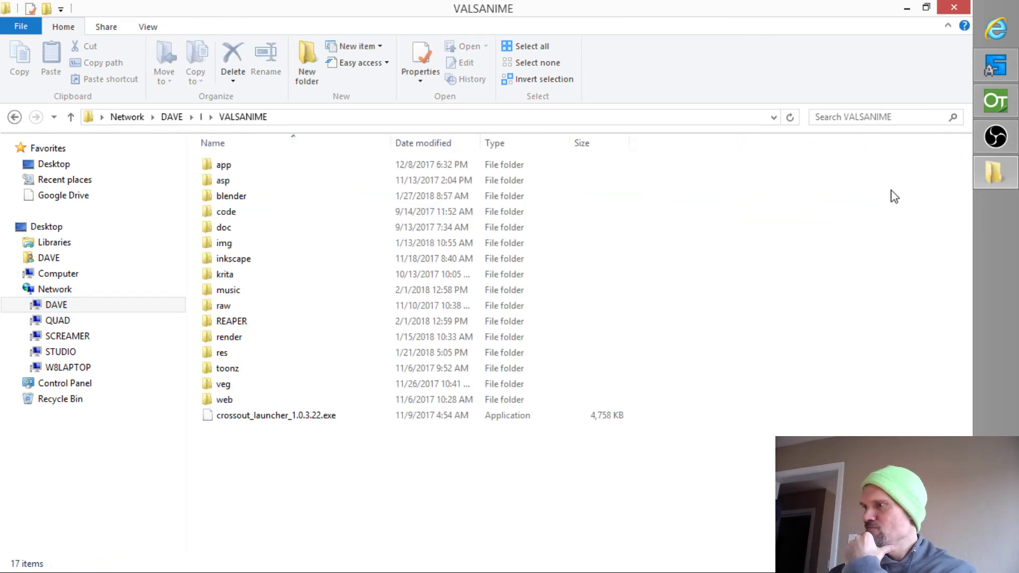
left_click(245, 260)
double_click(246, 260)
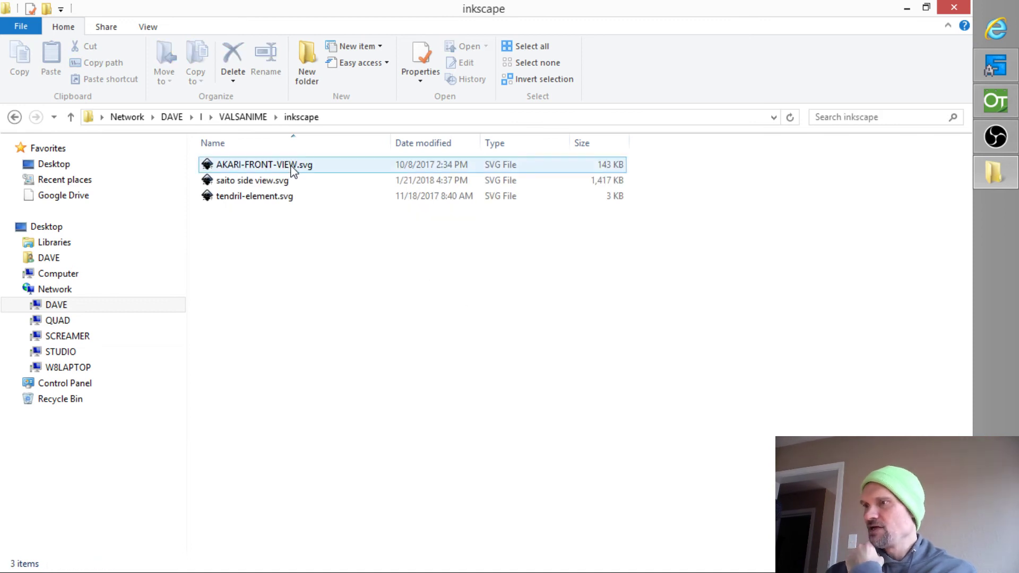
Import saito side view.svg into column 3 of the gothguy scene in OpenToonz and examine its colouring.
left_click(259, 182)
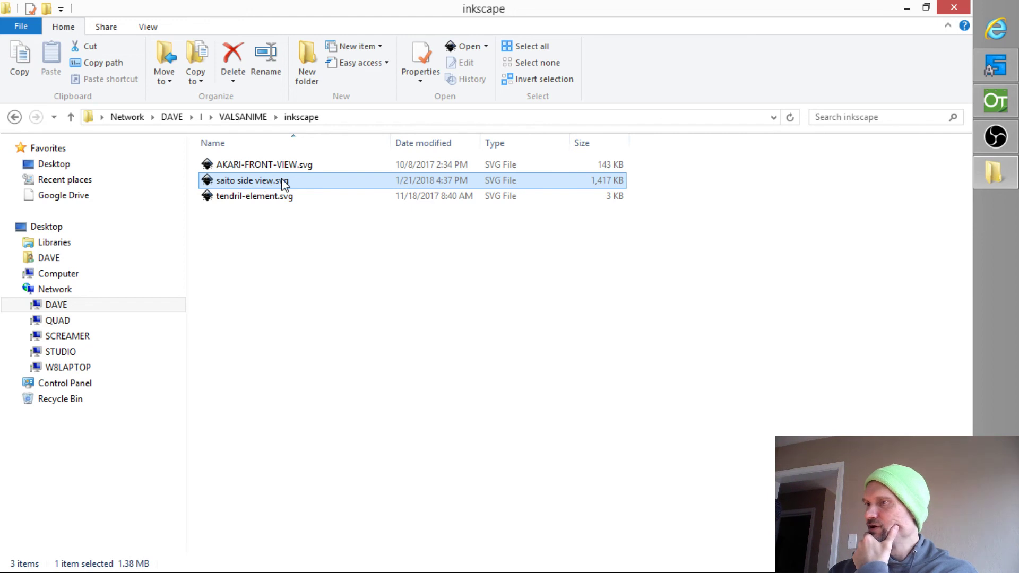
left_click_drag(282, 183, 834, 167)
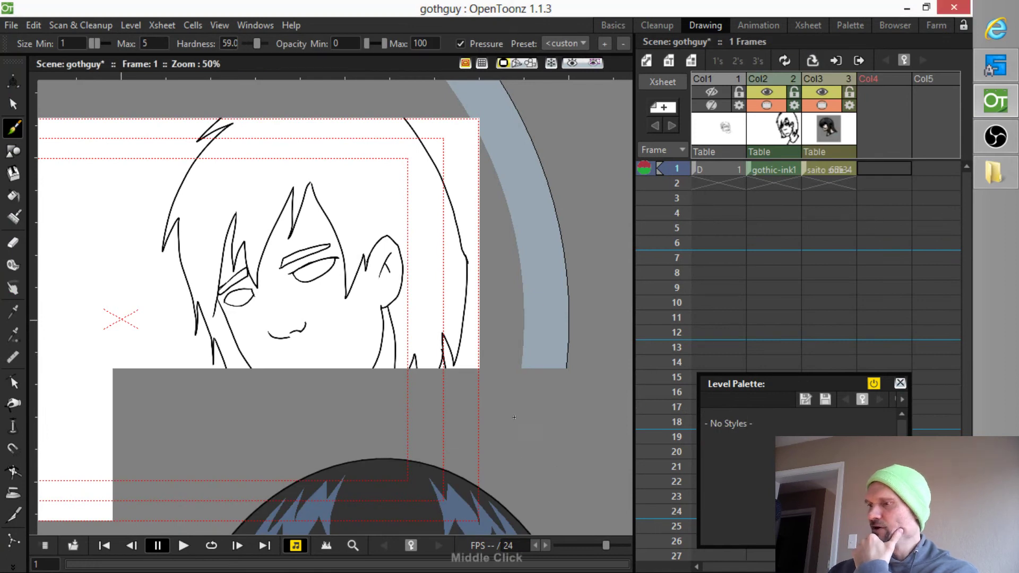
mouse_move(503, 454)
left_mouse_down()
mouse_move(465, 274)
mouse_move(477, 176)
mouse_move(494, 285)
mouse_move(499, 277)
left_mouse_up()
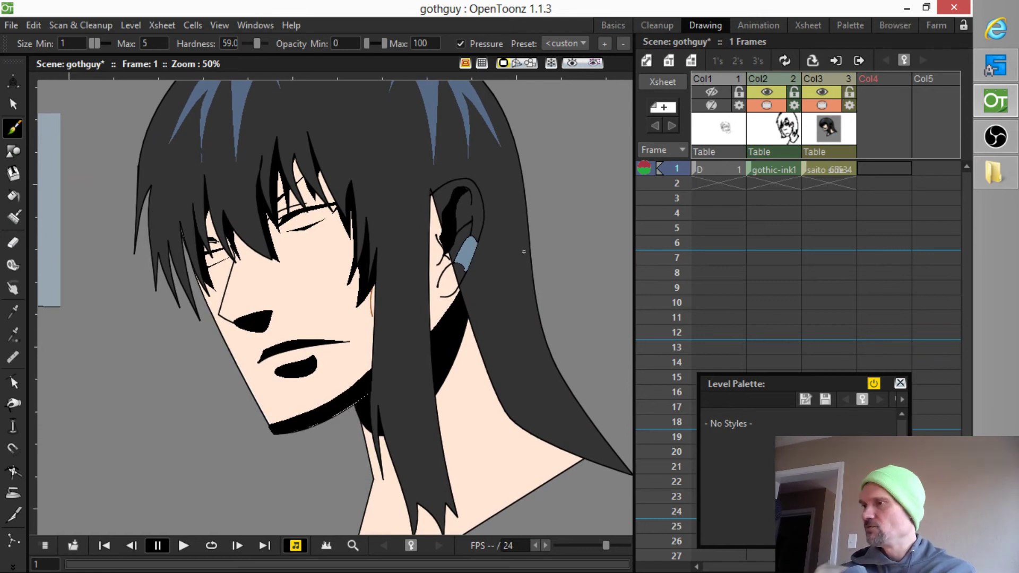
left_click_drag(521, 277, 562, 398)
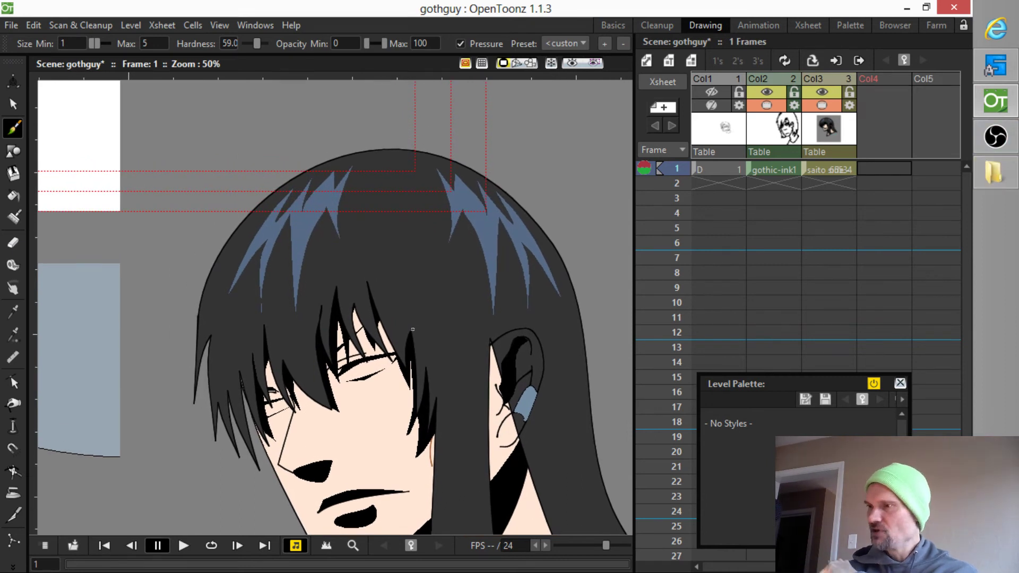
left_click_drag(413, 330, 457, 303)
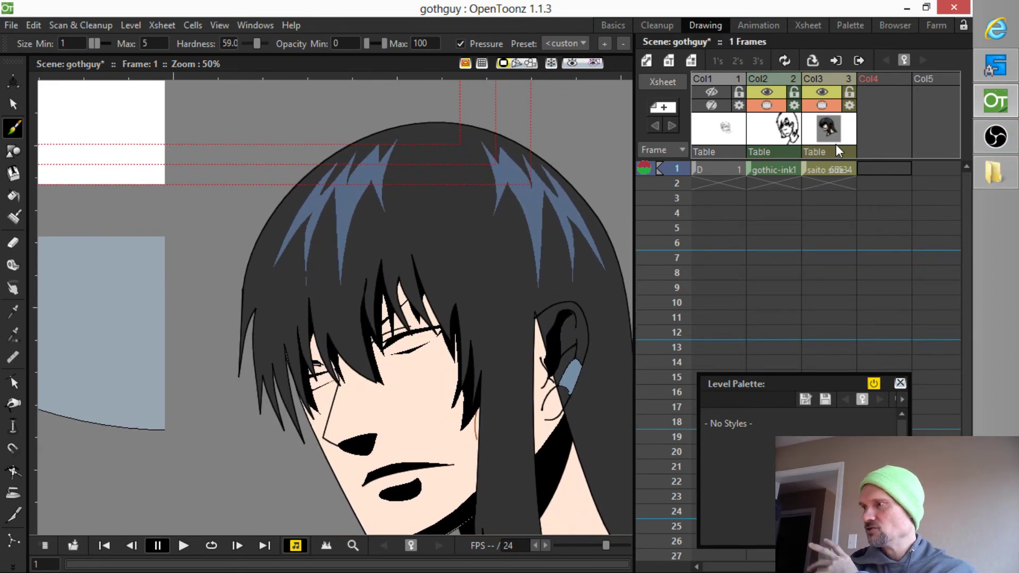
Copy the colour styles from style 2 through 11 of the saito side view palette into the gothic-ink palette.
left_click(830, 167)
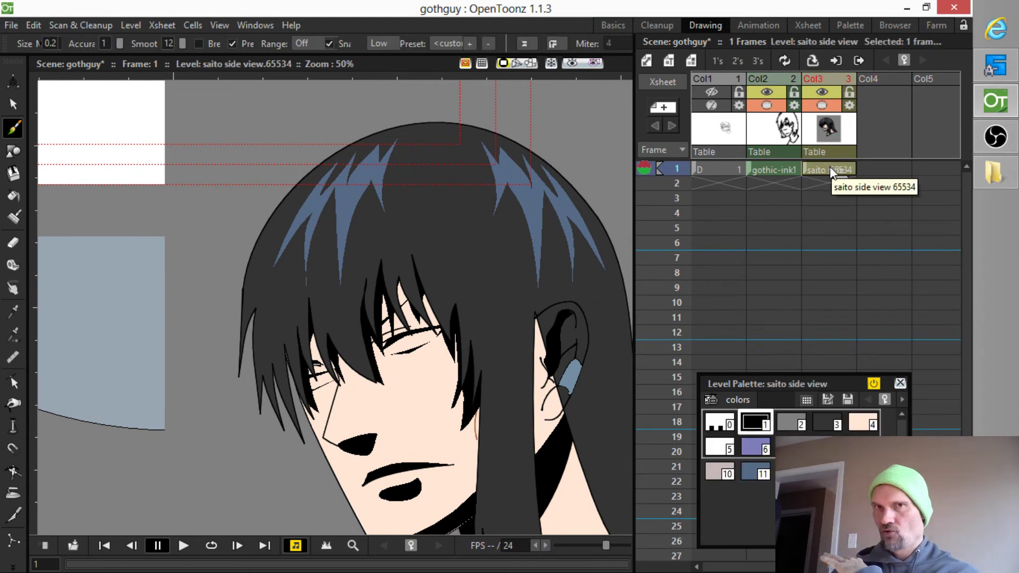
left_click(793, 425)
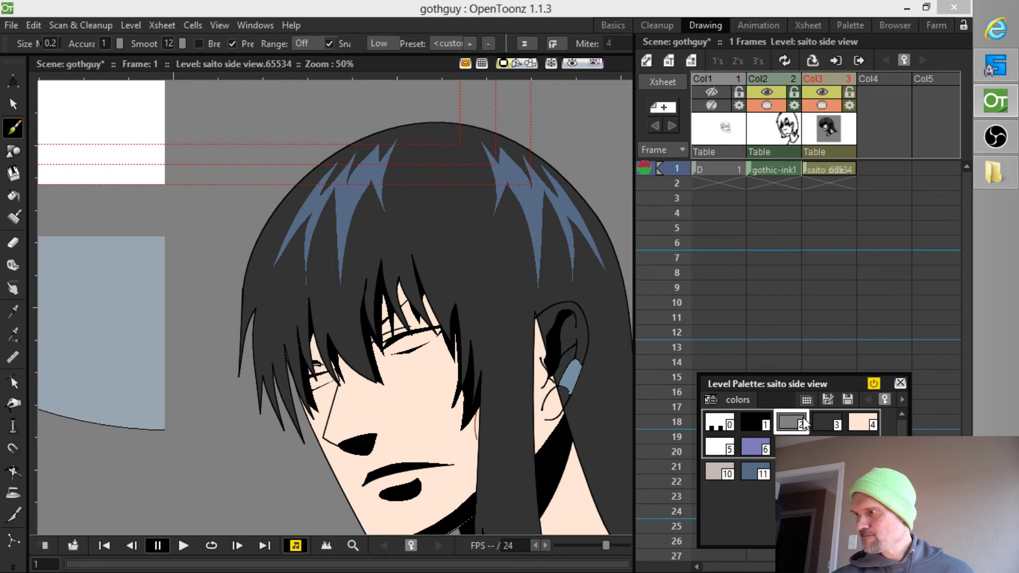
key("ctrl+a")
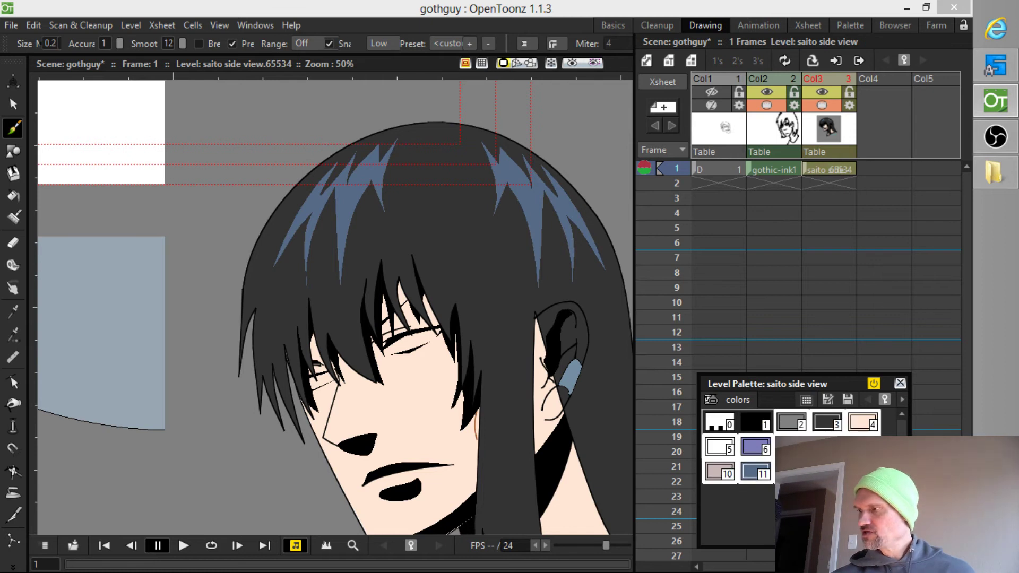
left_click(786, 169)
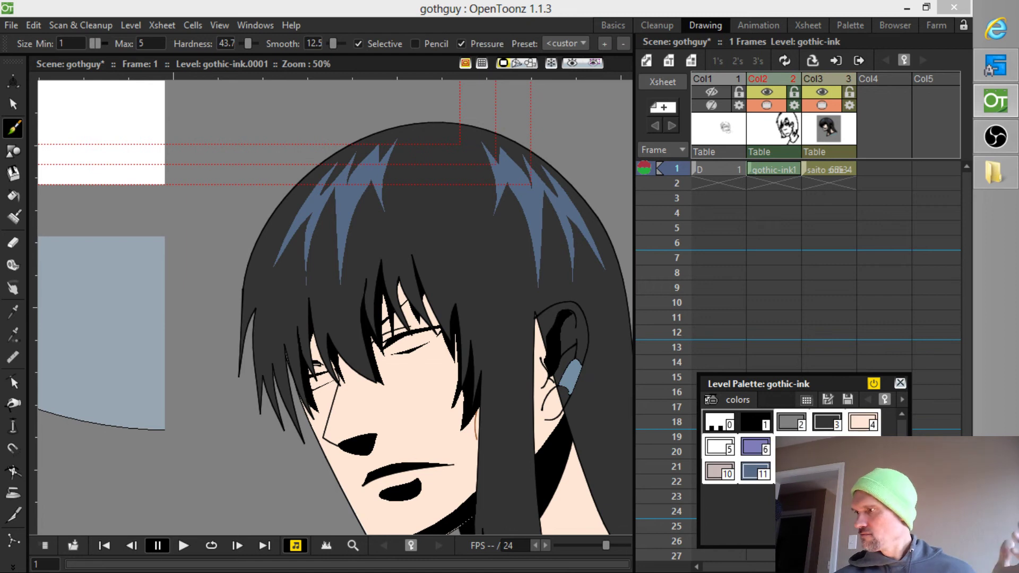
Delete column 3 with the imported saito side view artwork from the scene.
left_click(826, 79)
left_click(832, 84)
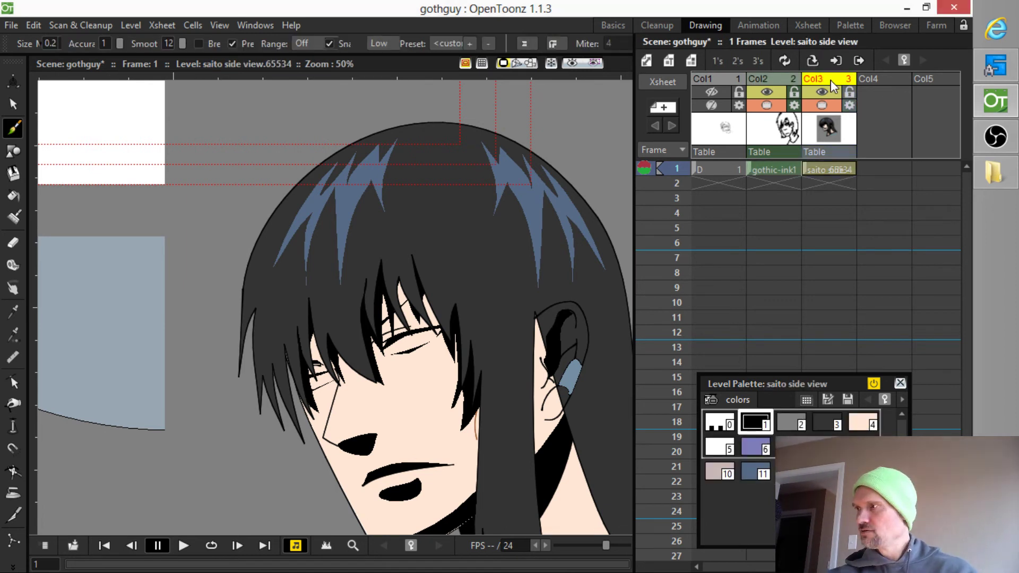
key("Delete")
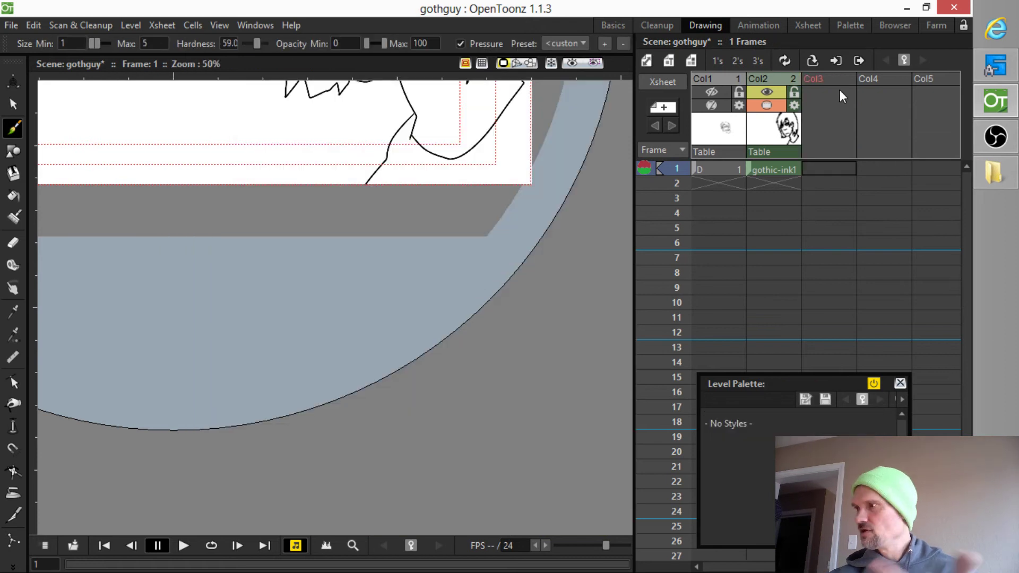
Fill the face and the neck on the gothic-ink level with skin-tone style 4.
left_click(793, 133)
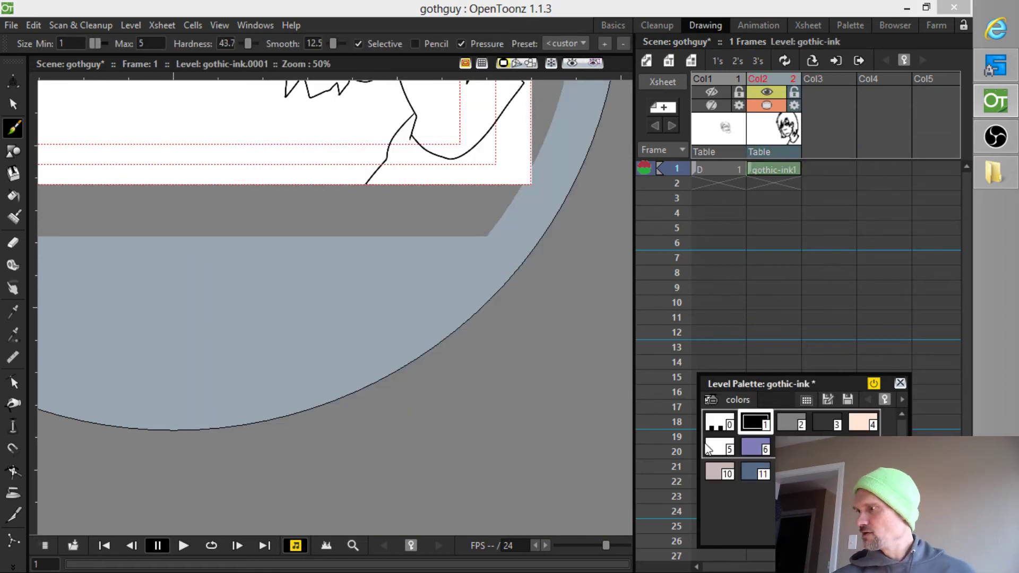
middle_click(436, 186)
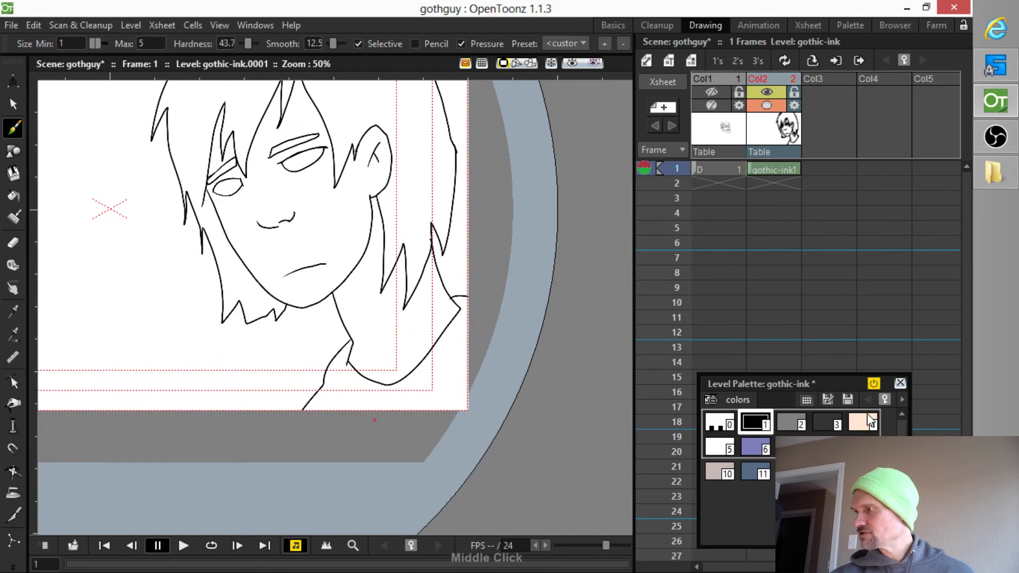
left_click(864, 423)
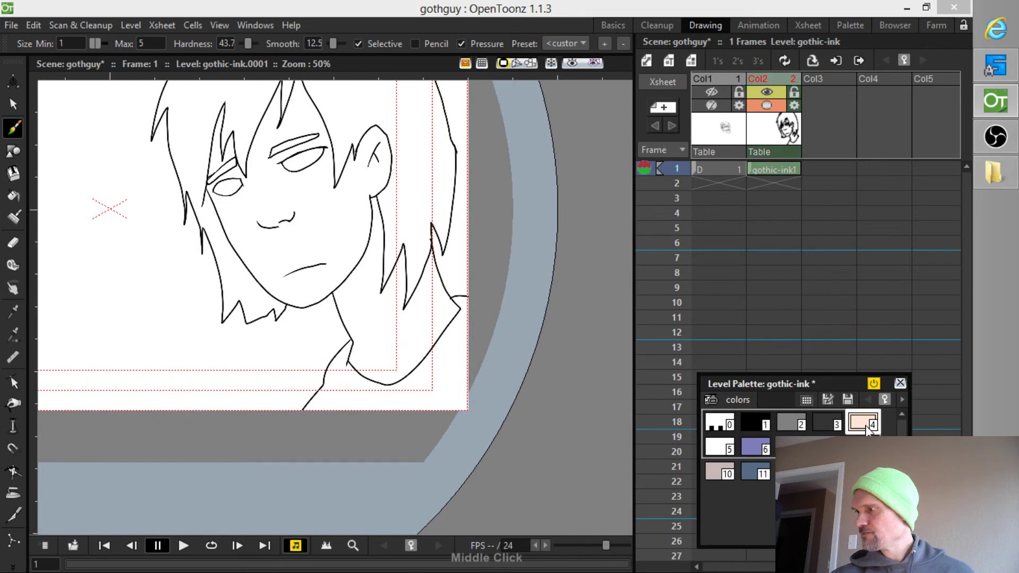
key("f")
left_click(339, 210)
left_click(364, 306)
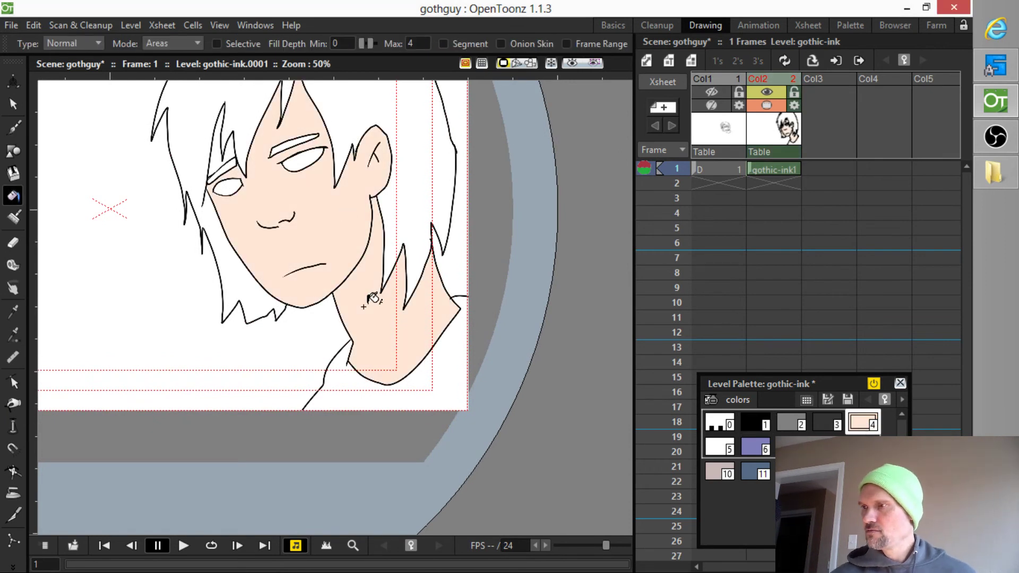
Fill the hair with the dark navy style and the gap between the fringe locks above the far eyebrow with skin-tone style 4.
left_click(756, 423)
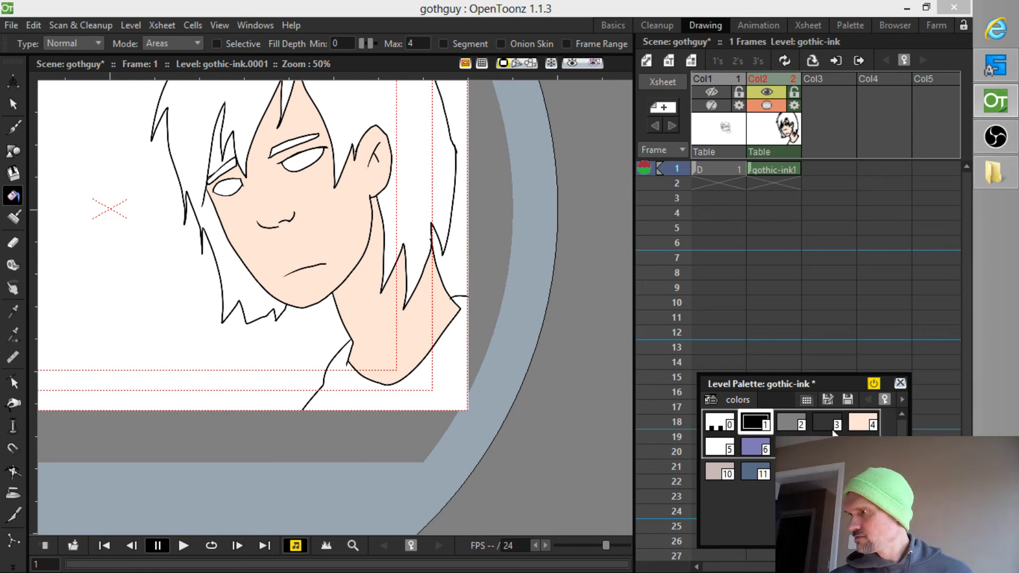
left_click(827, 424)
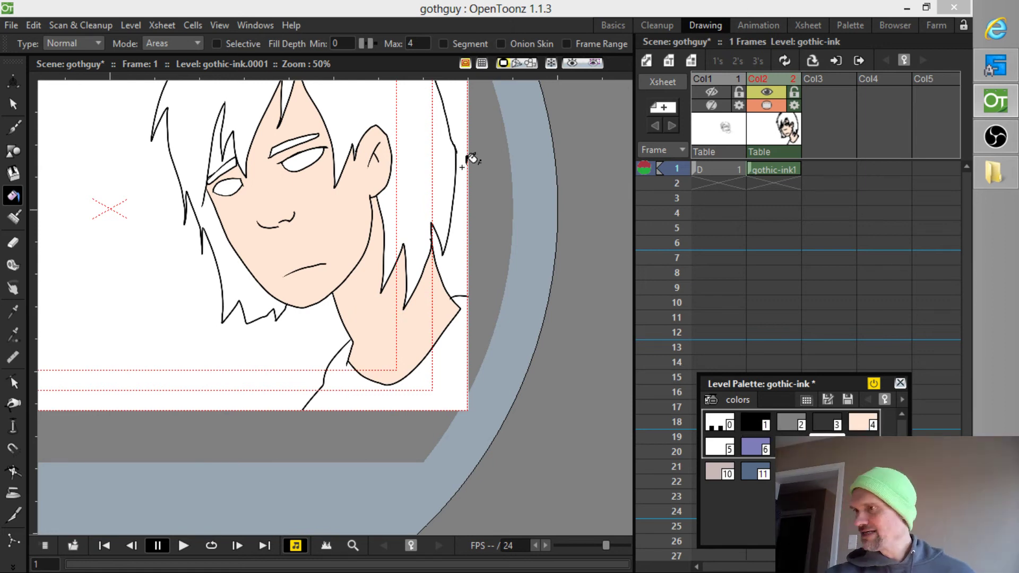
left_click(444, 163)
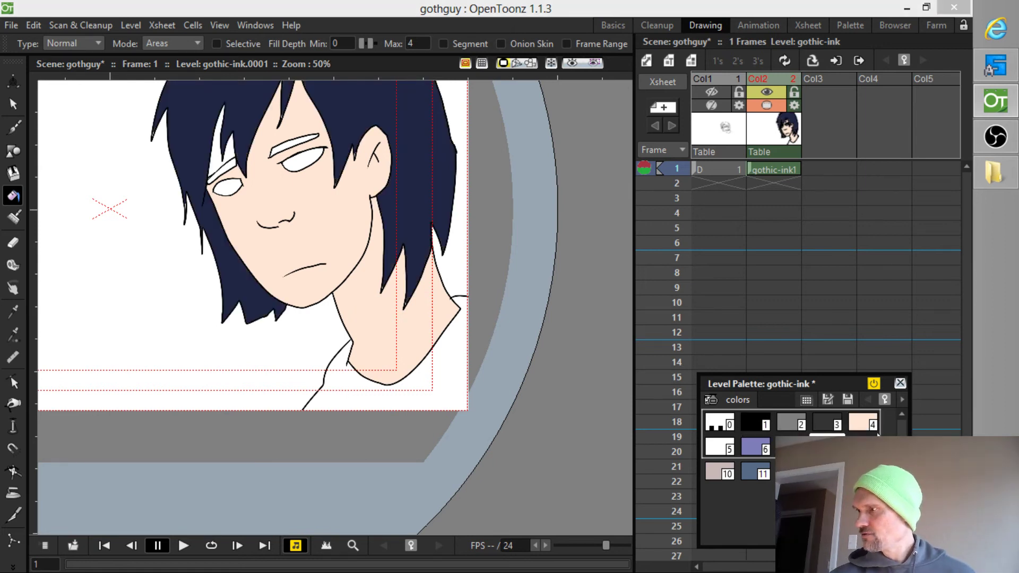
left_click(863, 423)
left_click(242, 153)
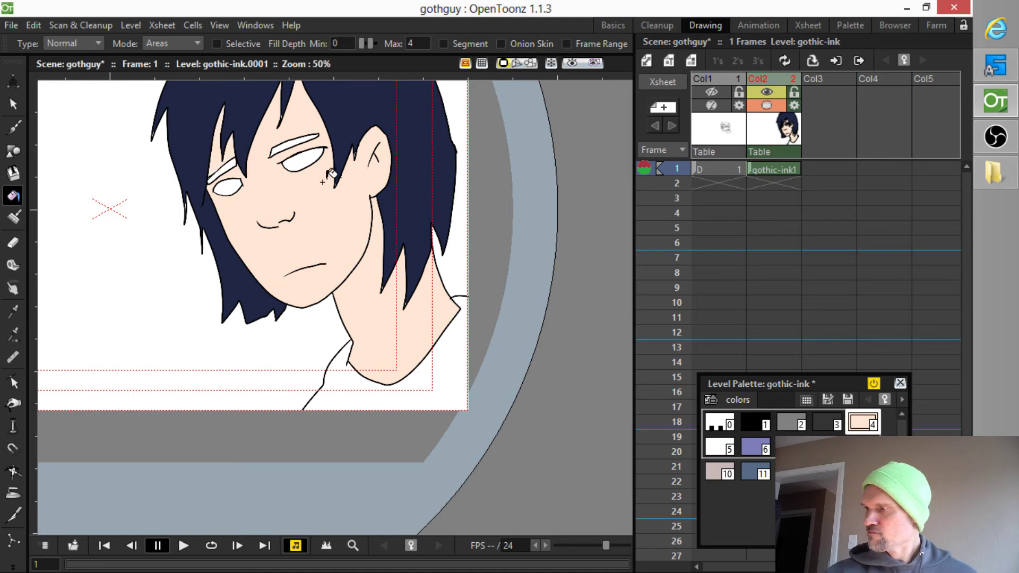
Fill both eyebrows with hair style 8 and recolour that style to a dark plum, H 326, S 21, V 25.
left_click(298, 141)
left_click(227, 169)
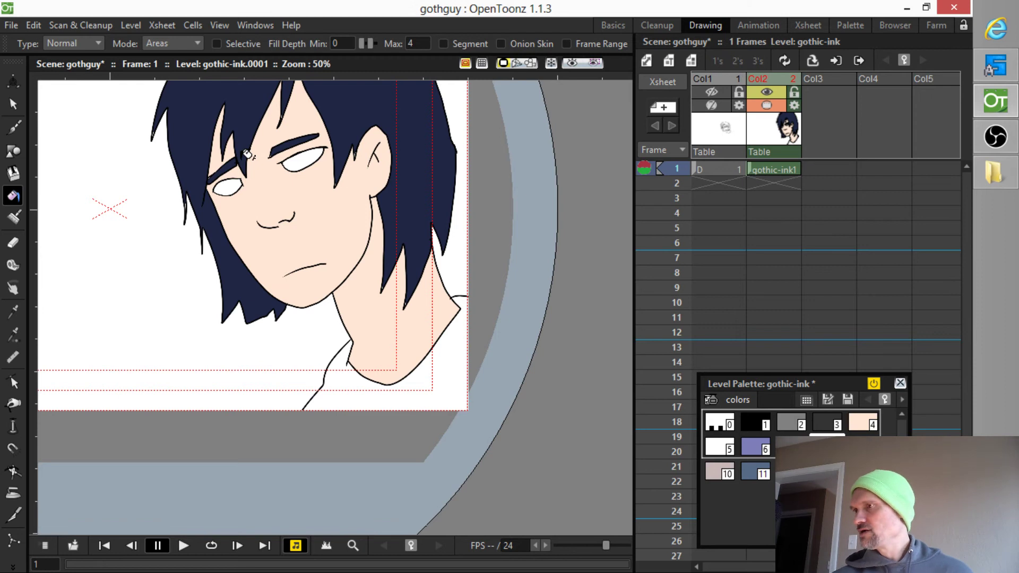
double_click(828, 449)
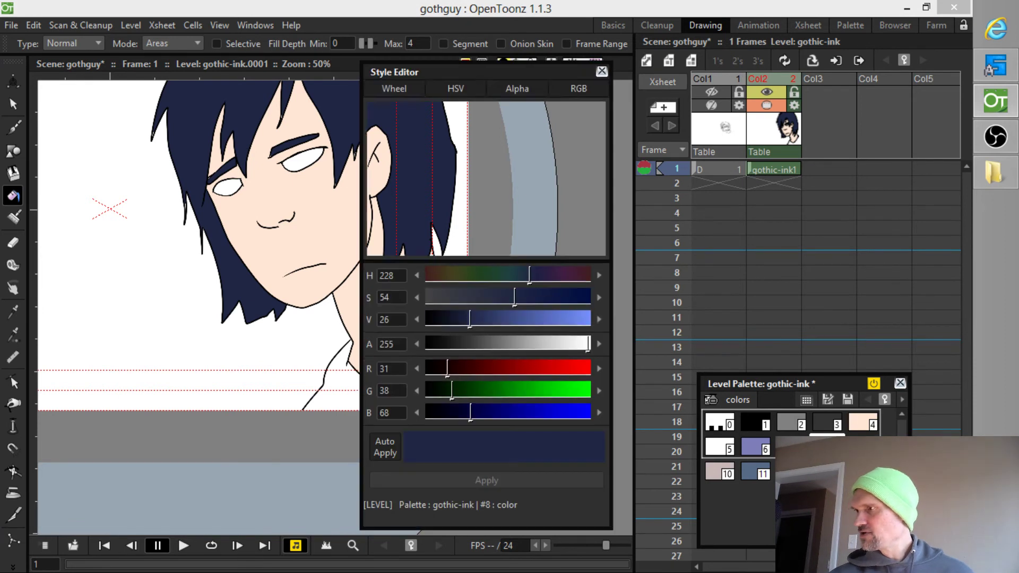
left_click_drag(582, 225, 593, 206)
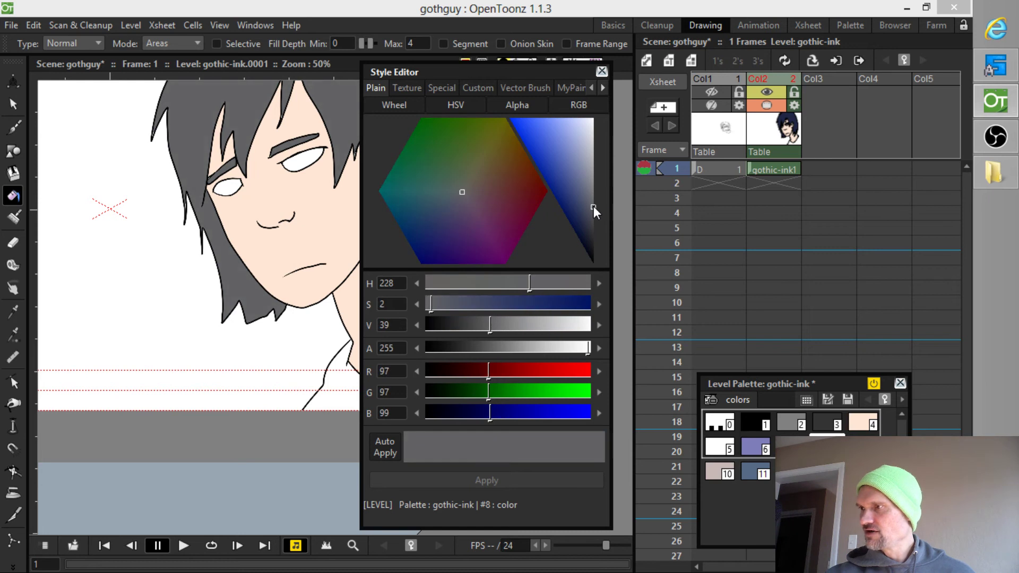
mouse_move(468, 193)
left_mouse_down()
mouse_move(481, 197)
mouse_move(467, 203)
mouse_move(477, 199)
left_mouse_up()
left_click_drag(587, 207, 592, 223)
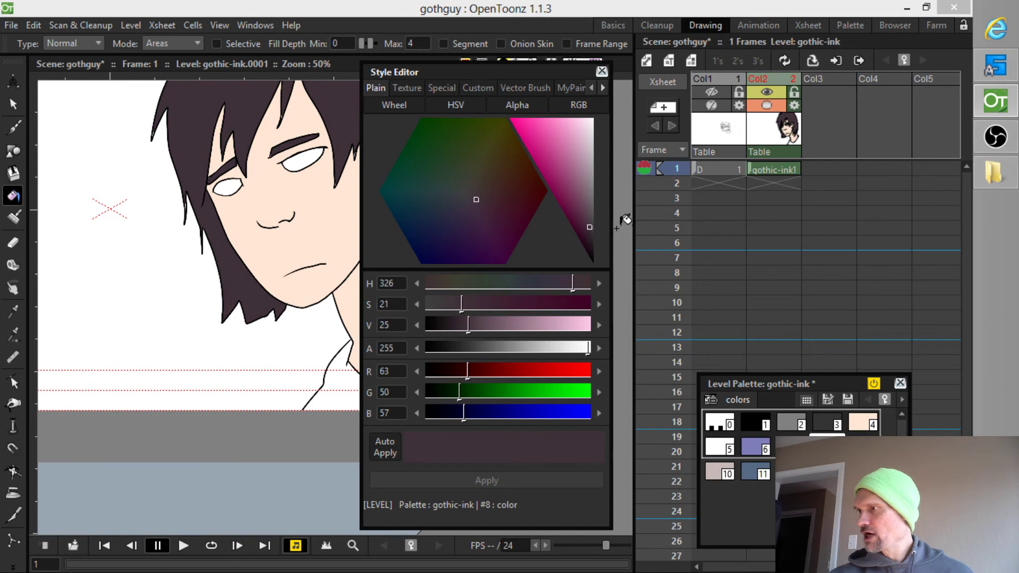
left_click(602, 71)
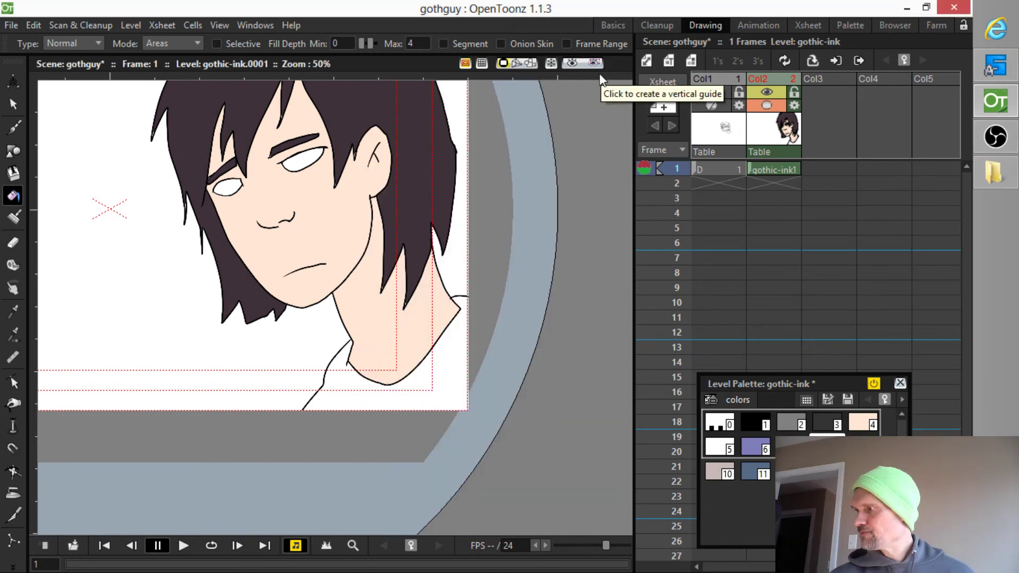
Fill the shirt on the gothic-ink level with the dark red style and save the scene.
left_click(453, 371)
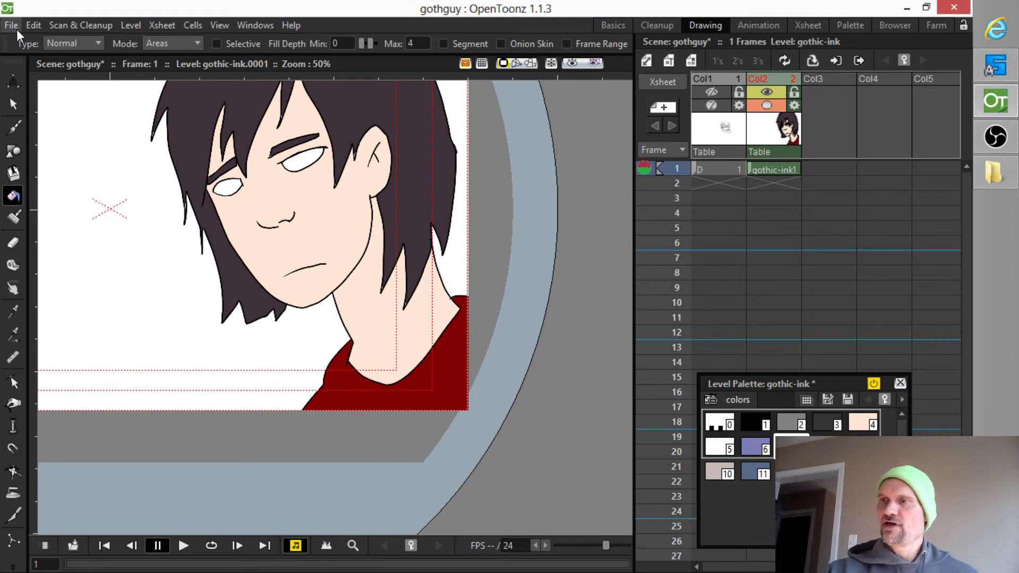
key("ctrl+s")
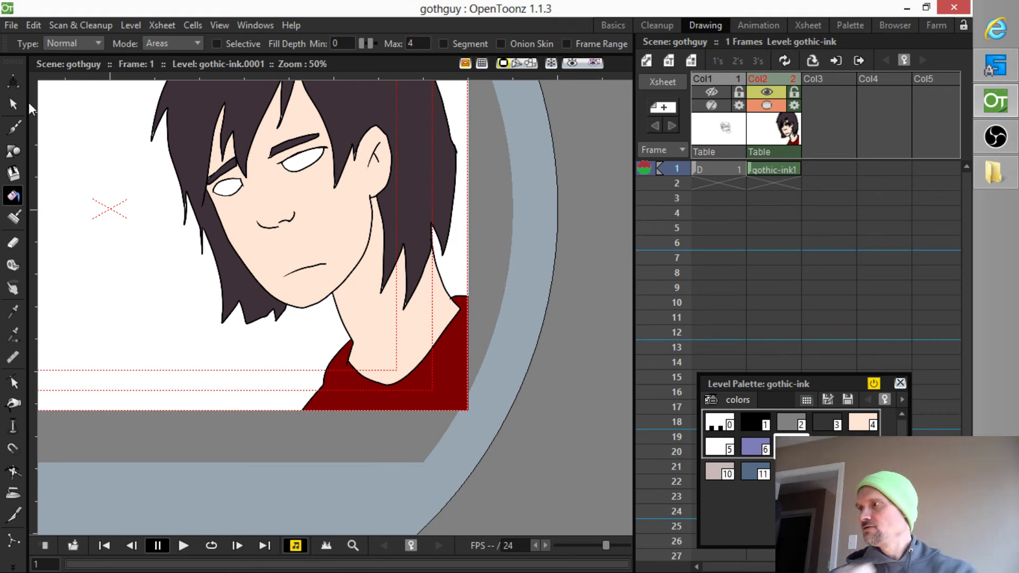
Move the gothic-ink column from column 2 to column 3 and select the vacated frame 1 cell.
left_click(776, 80)
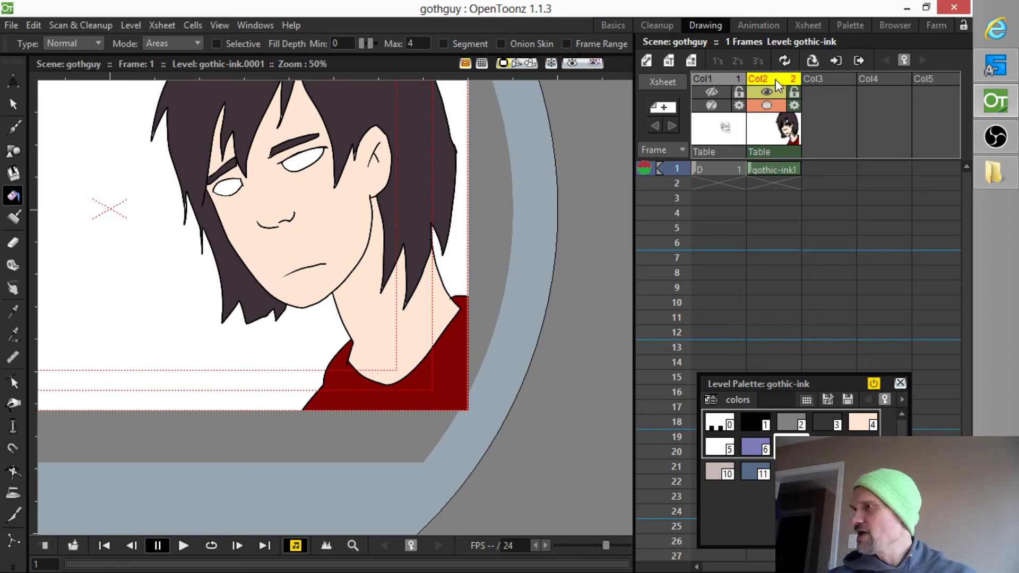
left_click_drag(804, 78, 817, 79)
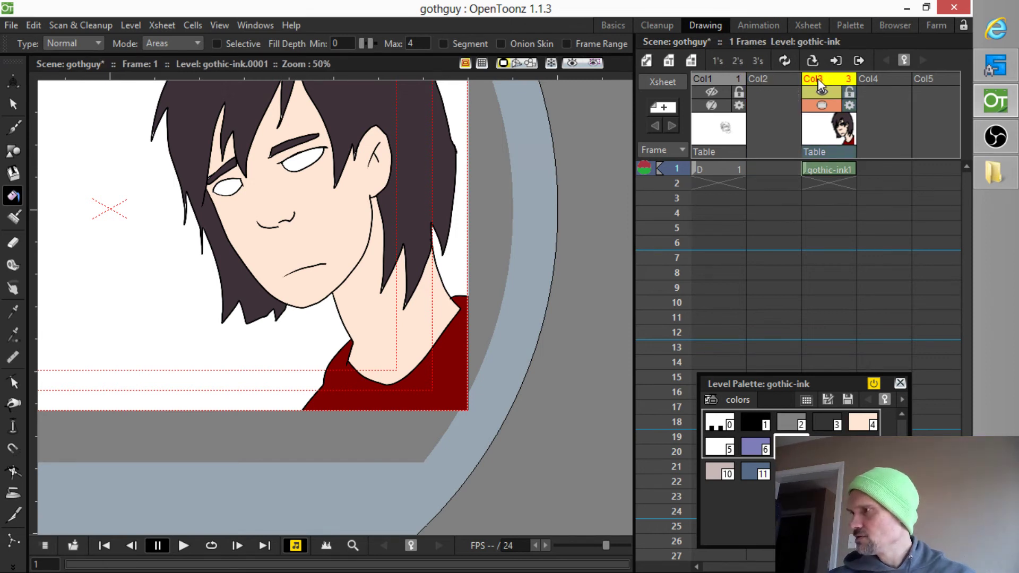
left_click(785, 160)
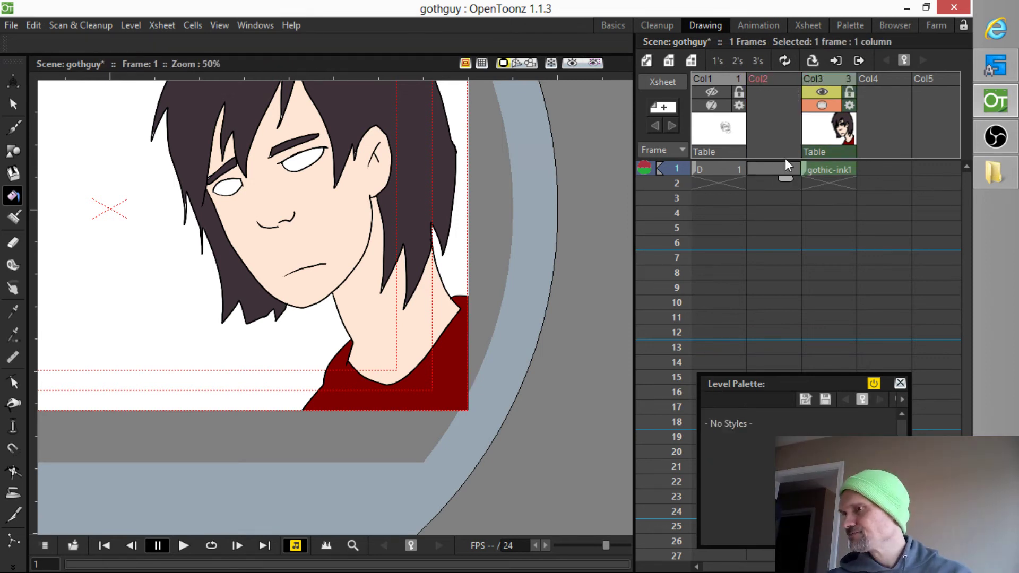
Draw a small black ring as the pupil in the larger eye on a new raster level in column 2, using charcoal style 1.
middle_click(333, 200)
mouse_move(334, 202)
left_mouse_down()
mouse_move(372, 314)
mouse_move(366, 287)
left_mouse_up()
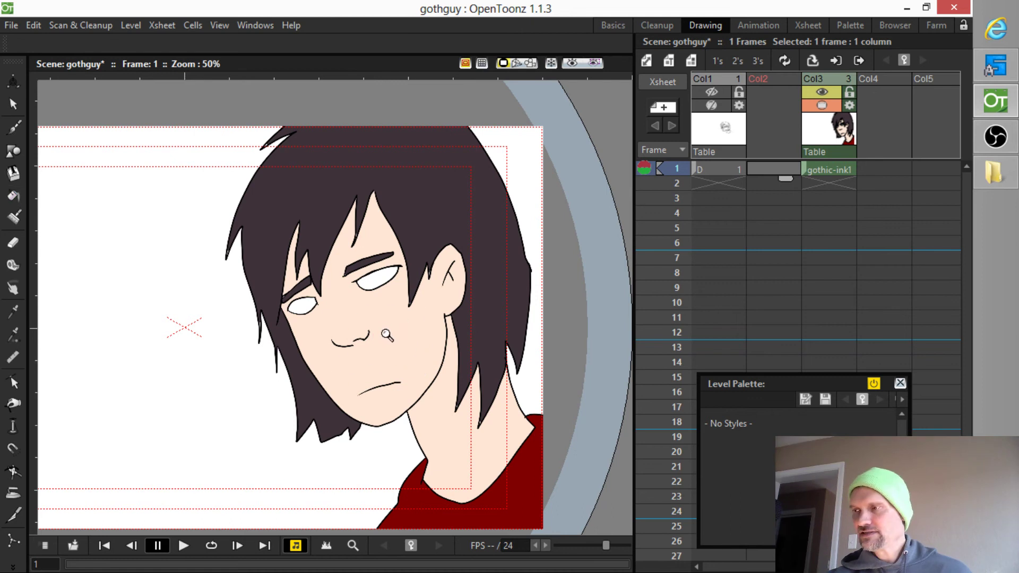
left_click_drag(371, 306, 489, 223)
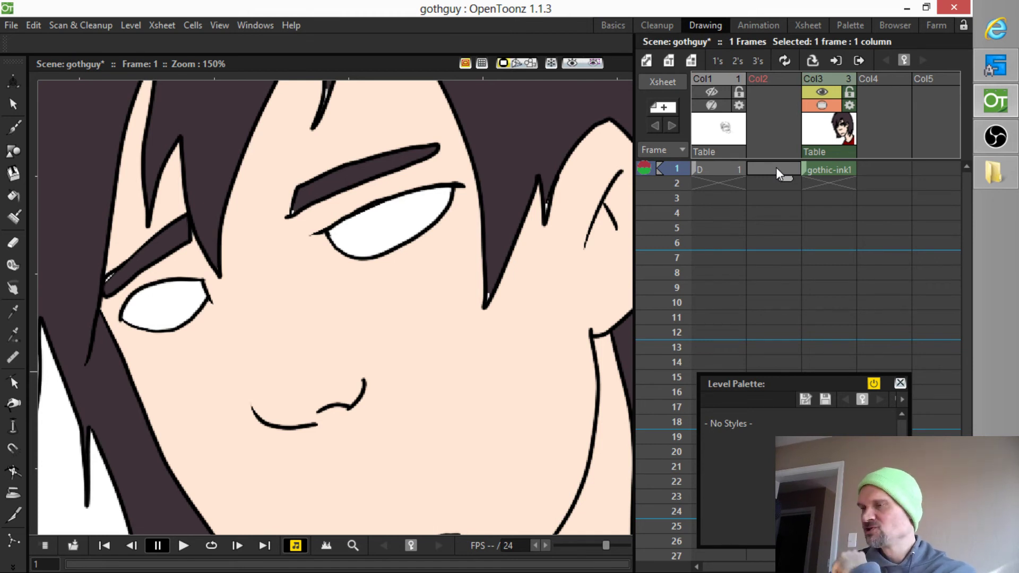
key("b")
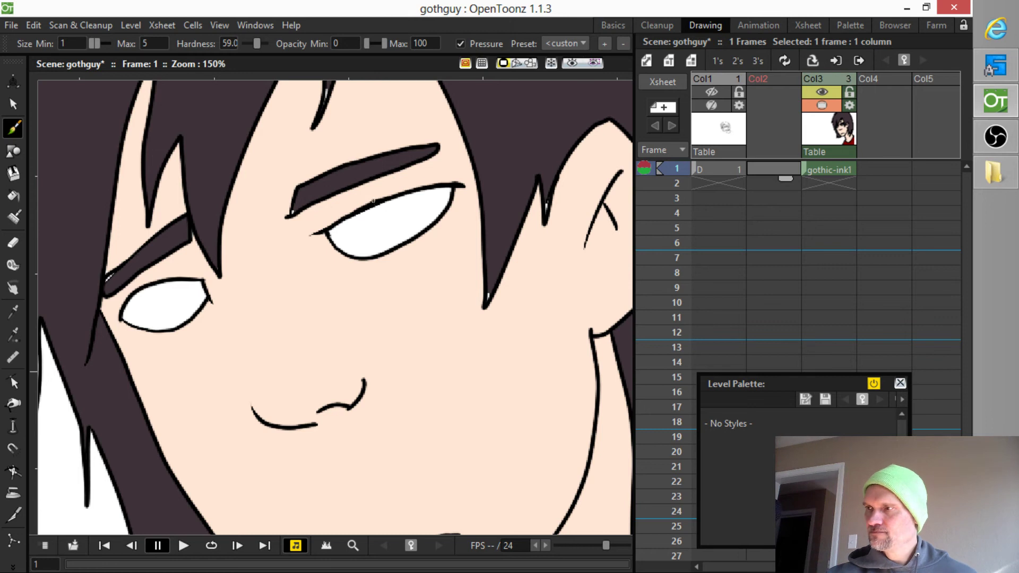
left_click(387, 228)
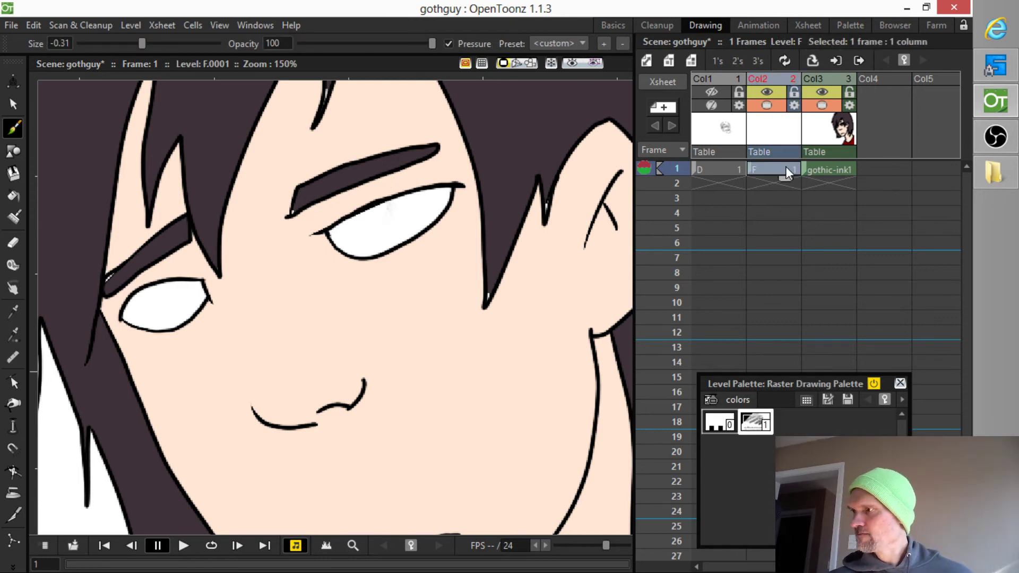
mouse_move(387, 212)
left_mouse_down()
mouse_move(398, 198)
mouse_move(385, 201)
mouse_move(402, 206)
left_mouse_up()
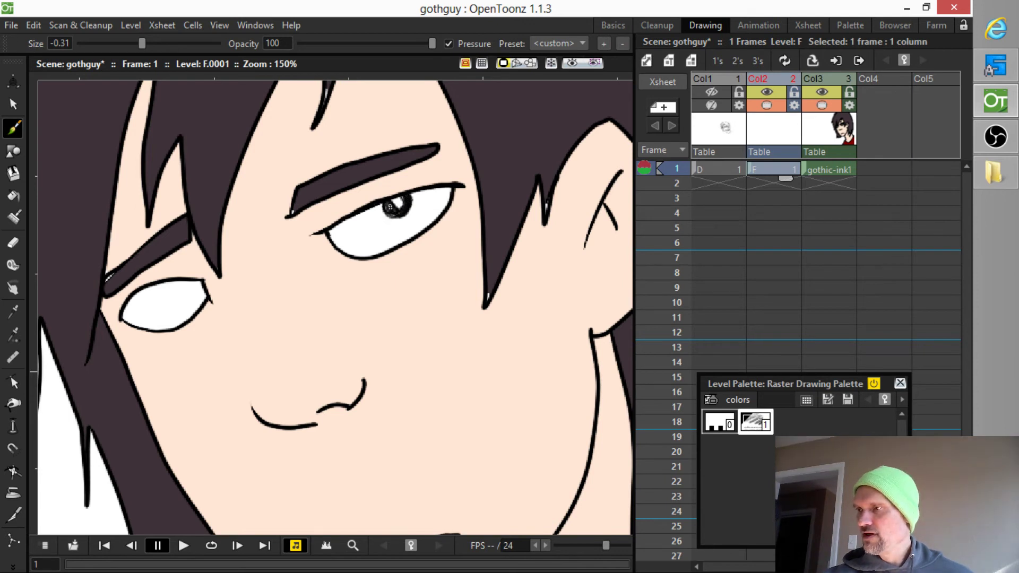
left_click_drag(410, 205, 412, 208)
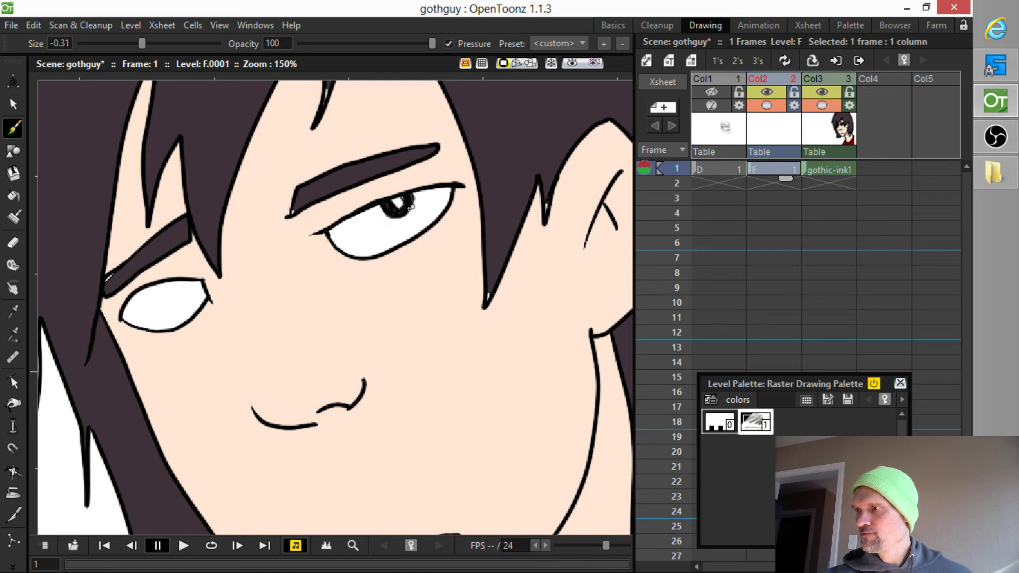
Hide the gothic-ink column from the camera stand view, keeping its preview visibility on.
left_click(824, 92)
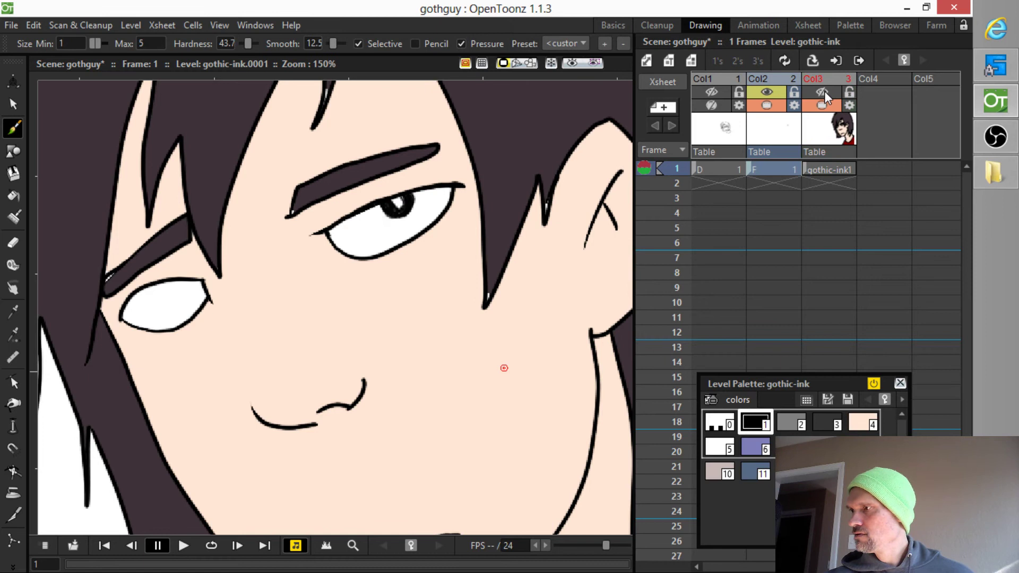
left_click(823, 92)
left_click(824, 105)
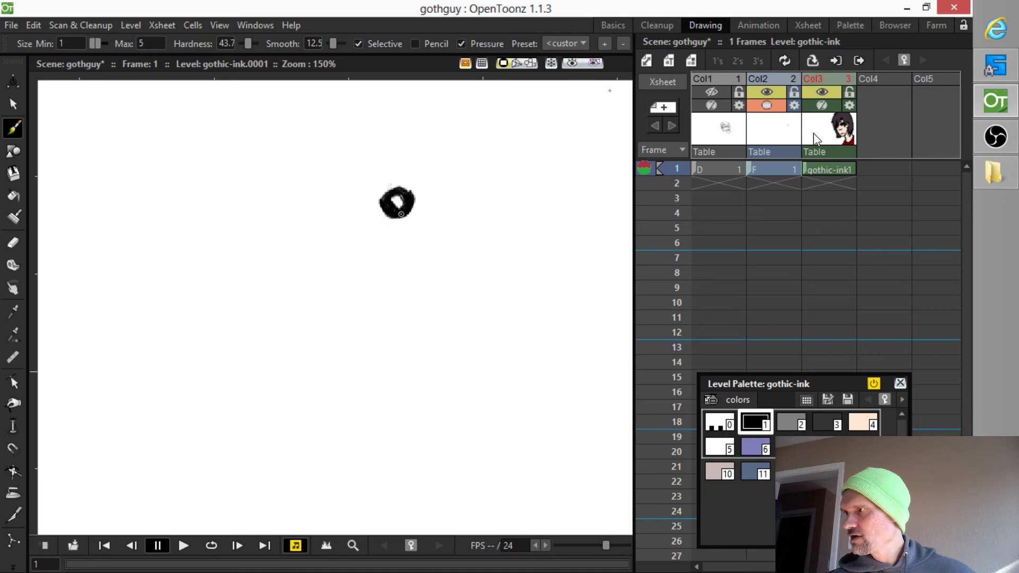
Switch to the Palette room and close the floating level palette.
left_click(825, 27)
left_click(852, 23)
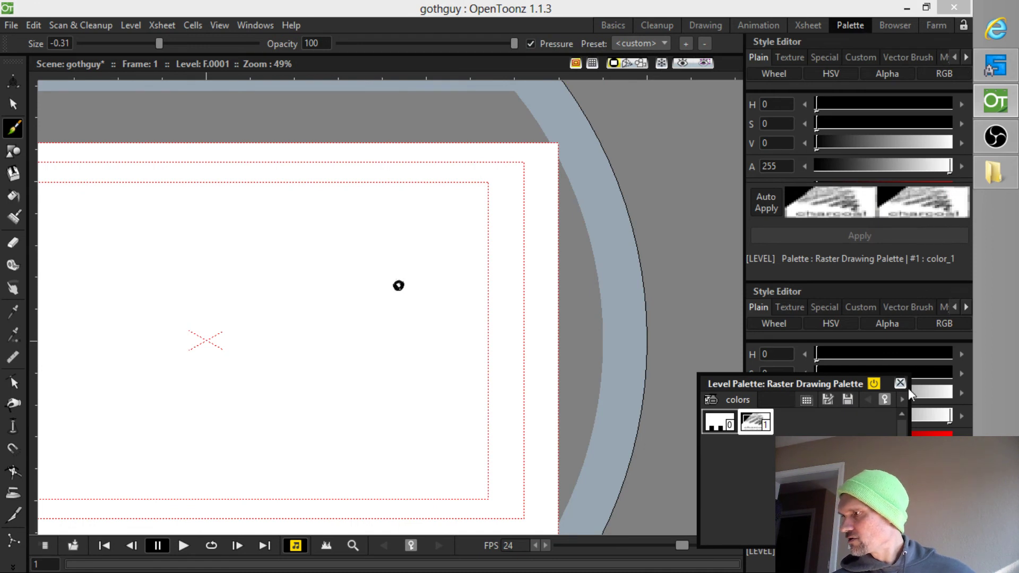
left_click(786, 322)
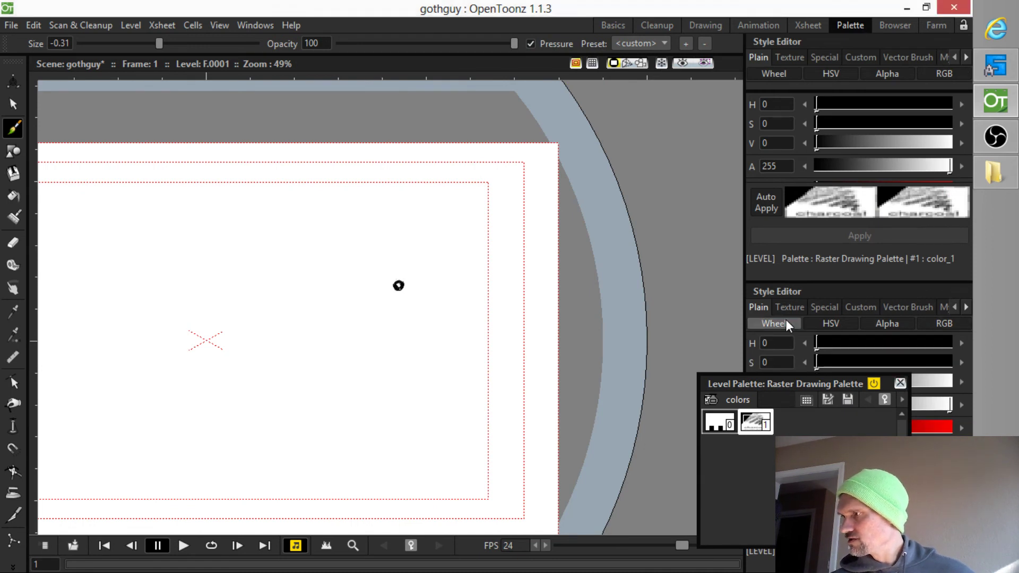
left_click(900, 384)
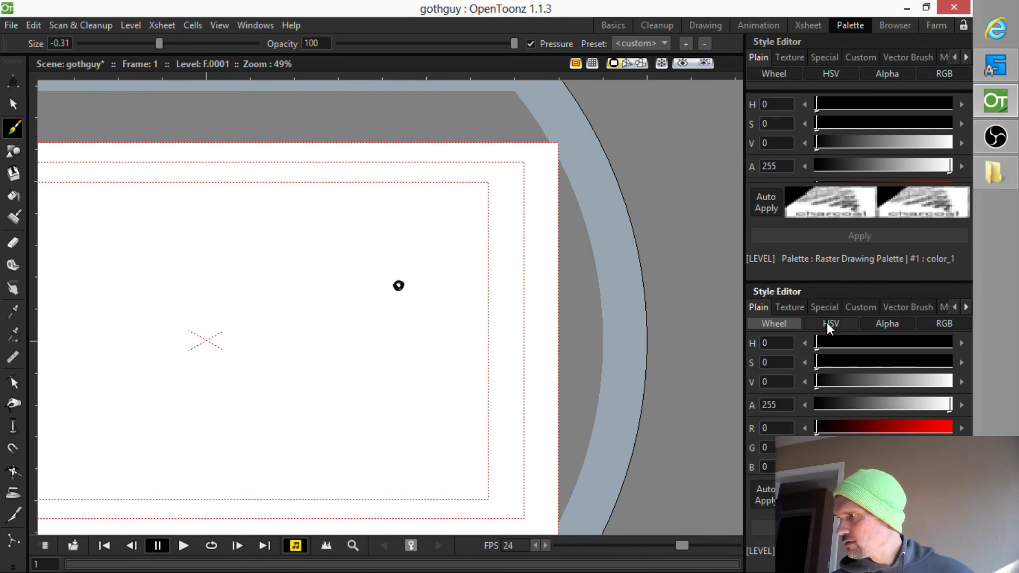
Show the colour wheel without the HSV sliders in the lower Style Editor and enlarge the wheel.
left_click(780, 323)
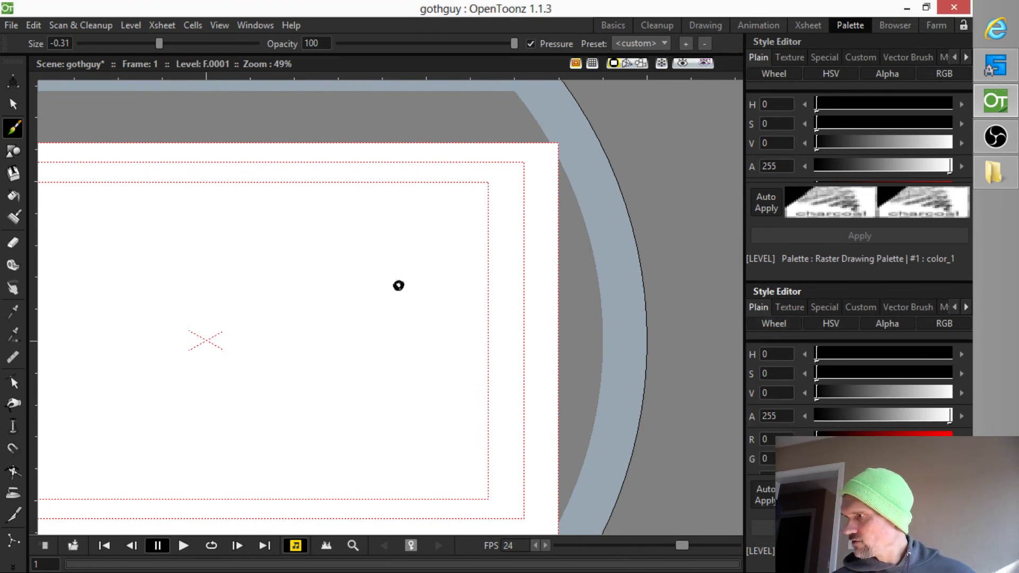
left_click(775, 322)
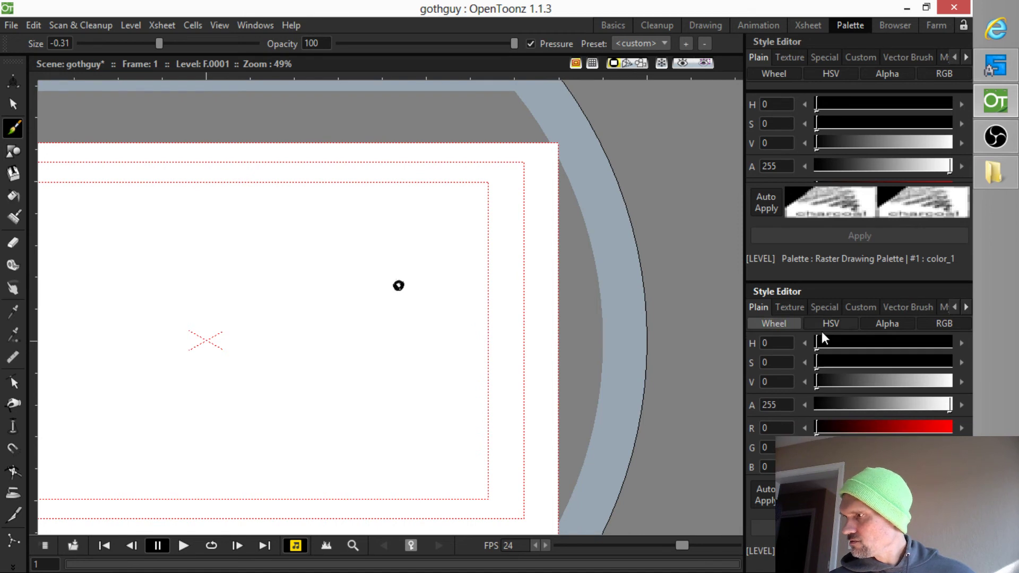
left_click(850, 324)
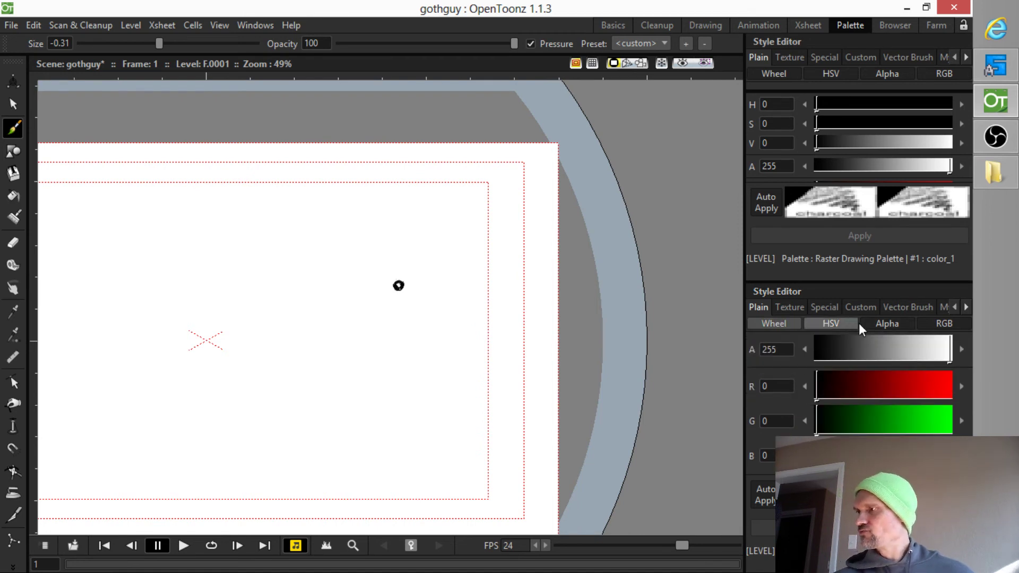
left_click(778, 324)
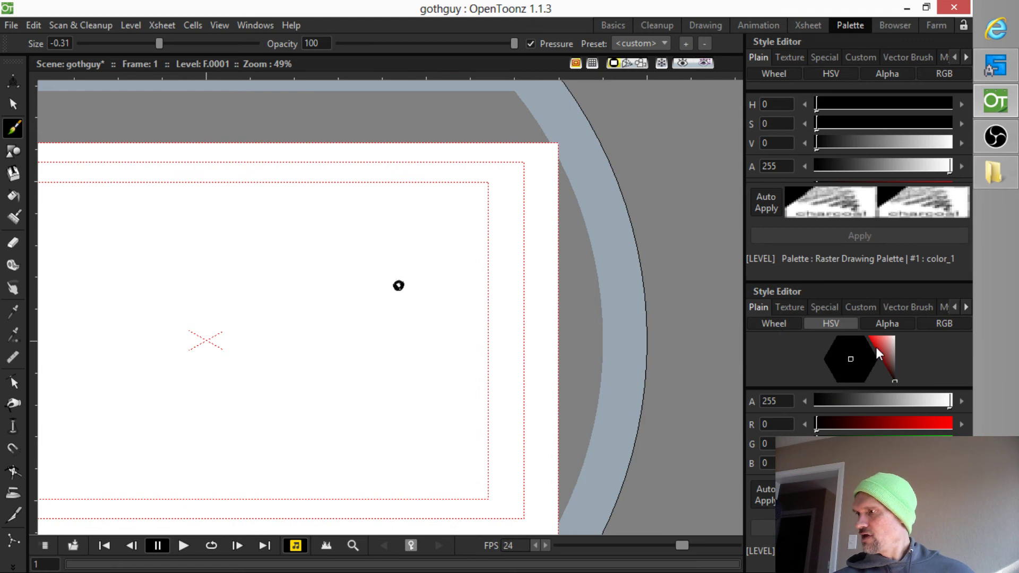
left_click(831, 323)
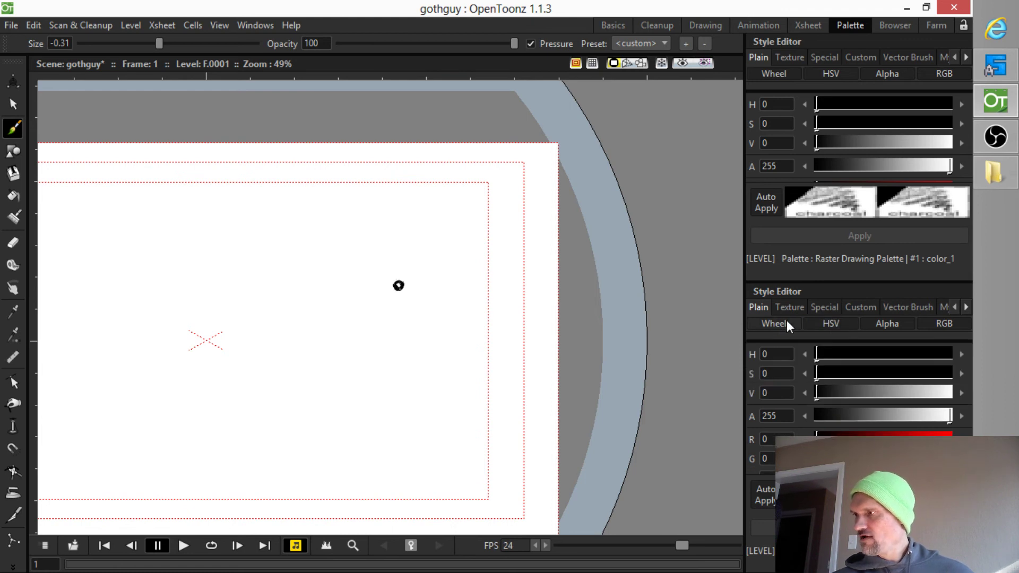
left_click(829, 323)
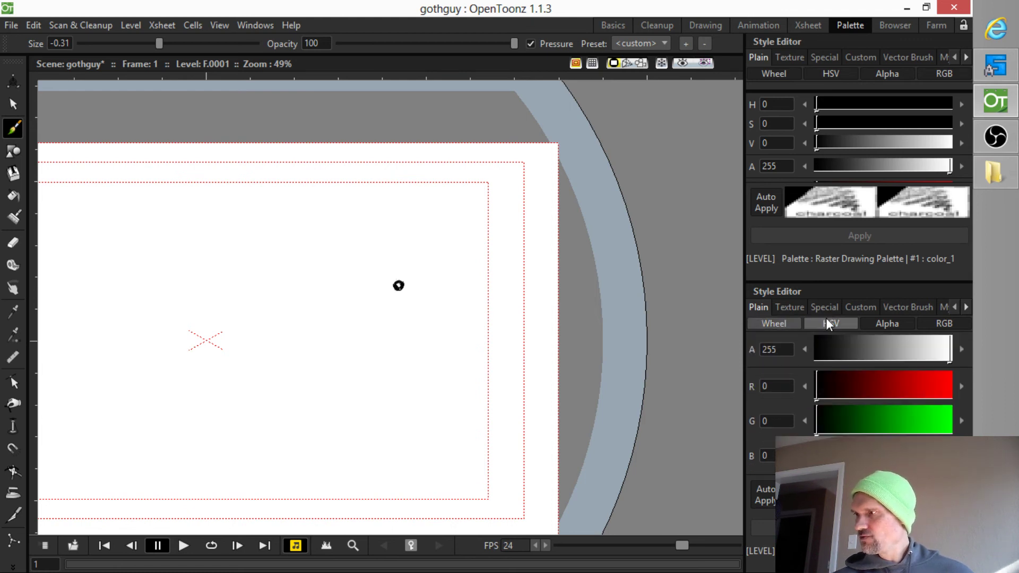
left_click(778, 322)
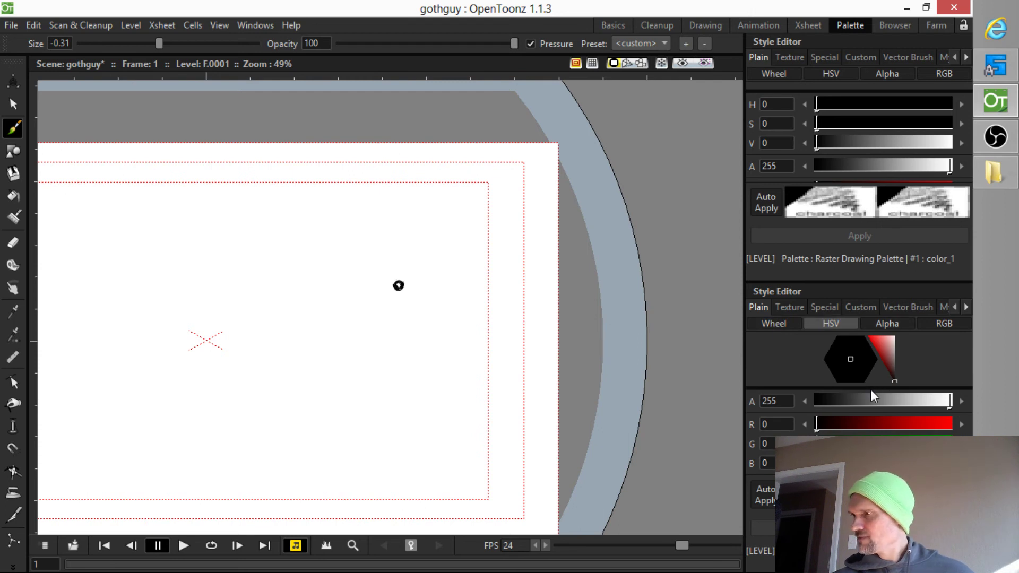
left_click_drag(871, 389, 871, 468)
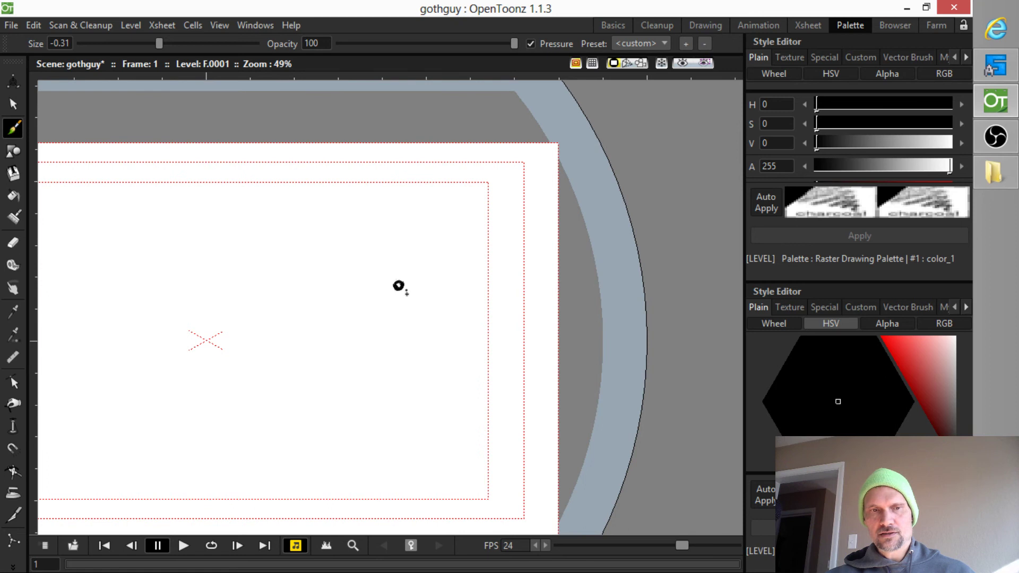
Thicken and round off the black pupil ring with the charcoal brush at size -0.31.
key("shift+space")
mouse_move(398, 291)
left_mouse_down()
mouse_move(482, 196)
mouse_move(526, 166)
mouse_move(492, 192)
left_mouse_up()
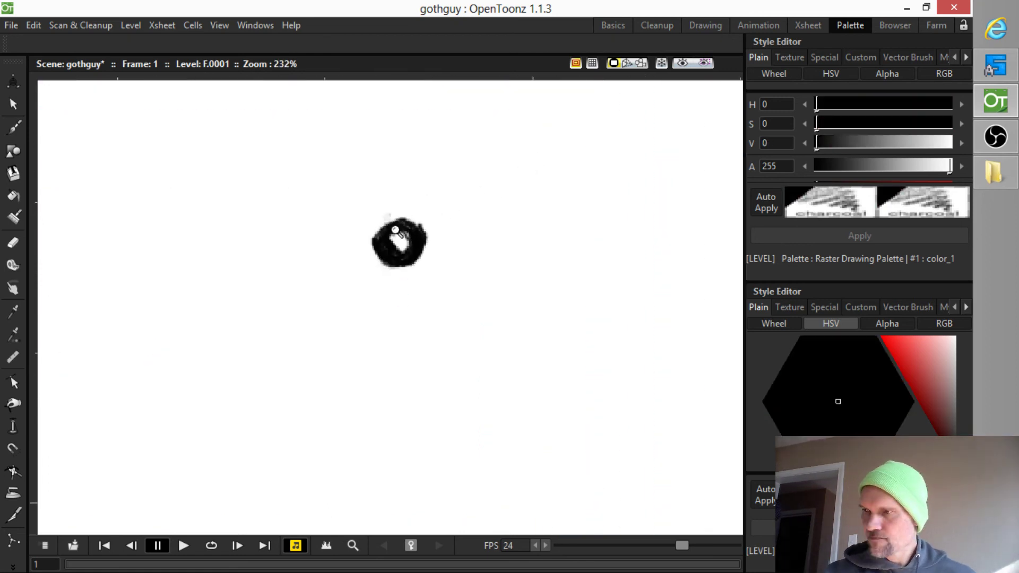
mouse_move(402, 221)
left_mouse_down()
mouse_move(387, 223)
mouse_move(373, 252)
mouse_move(393, 268)
mouse_move(417, 242)
mouse_move(409, 222)
mouse_move(425, 248)
mouse_move(420, 268)
mouse_move(397, 270)
mouse_move(393, 256)
left_mouse_up()
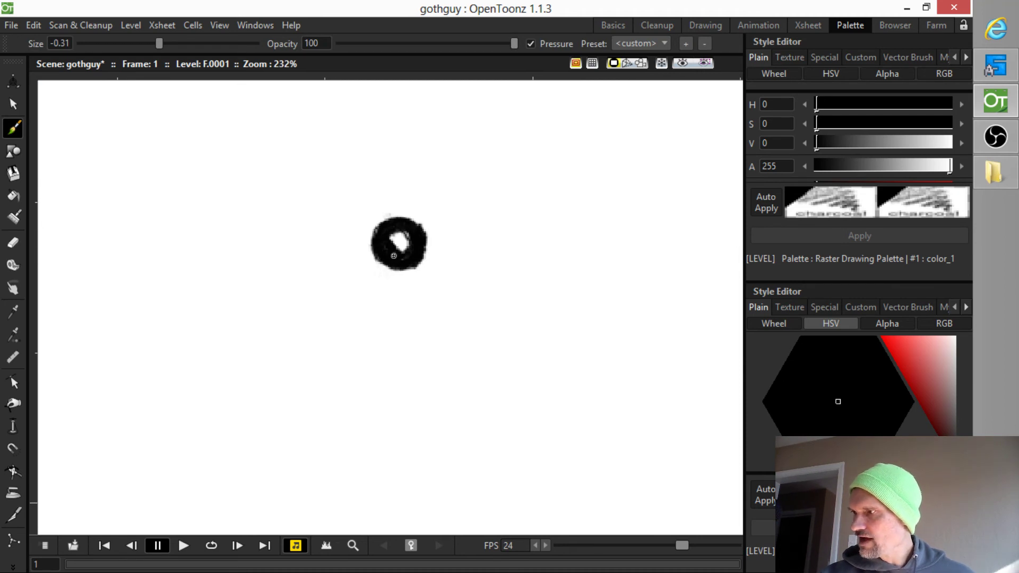
Try a red of H 0, S 71, V 81 on charcoal style 1, and return the style to black.
left_click(912, 359)
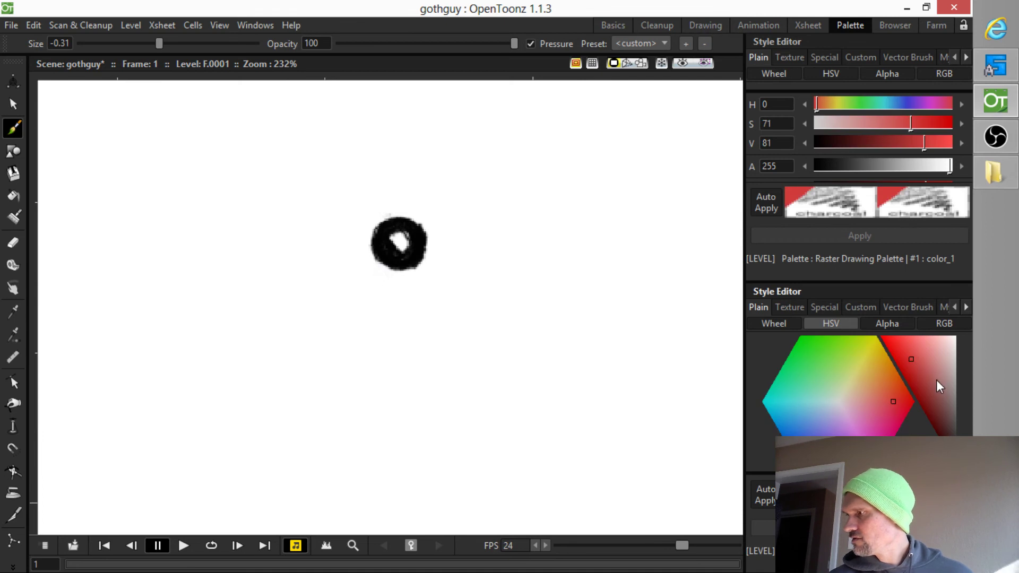
left_click(954, 416)
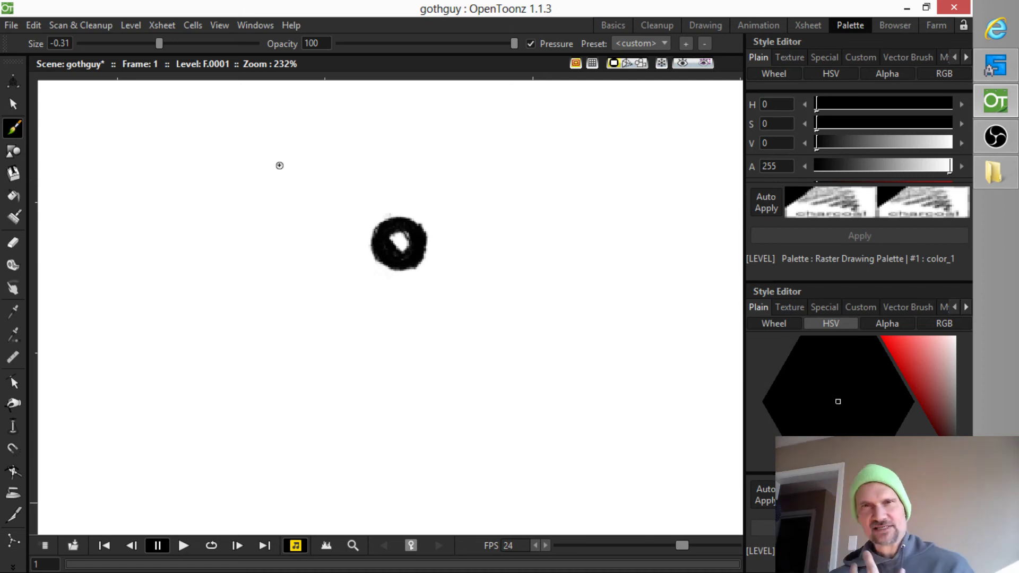
left_click(13, 151)
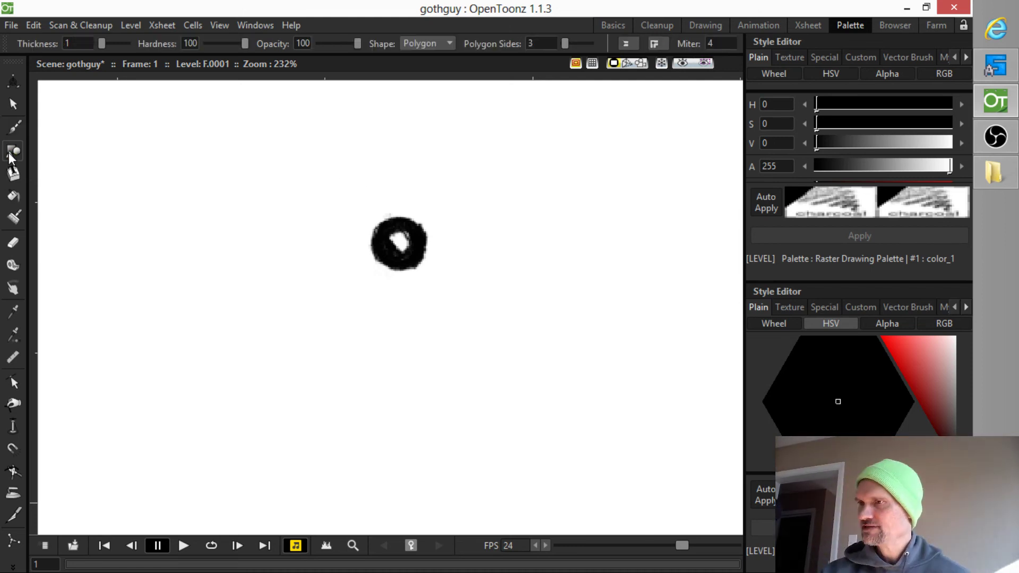
left_click(433, 42)
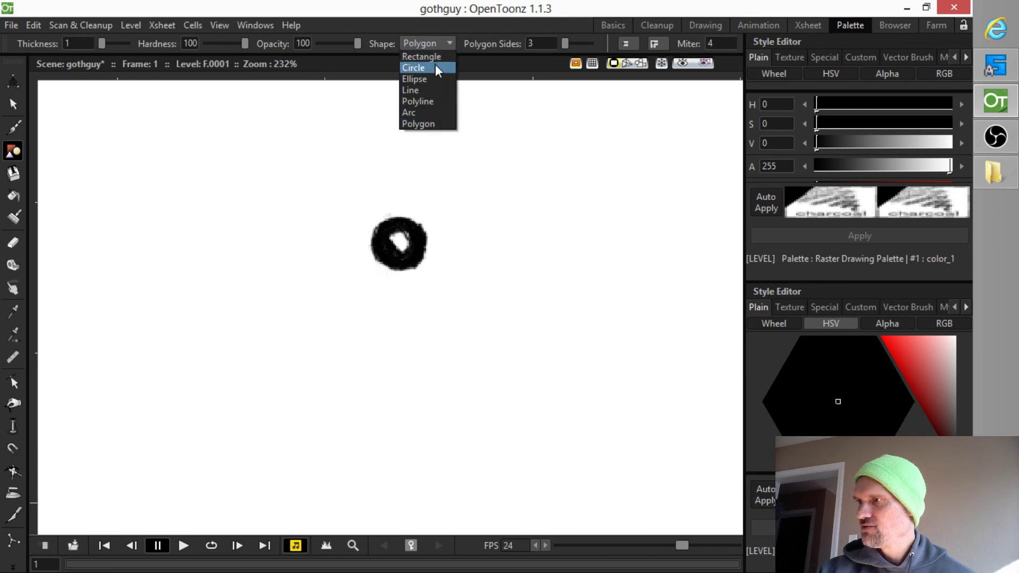
left_click(435, 65)
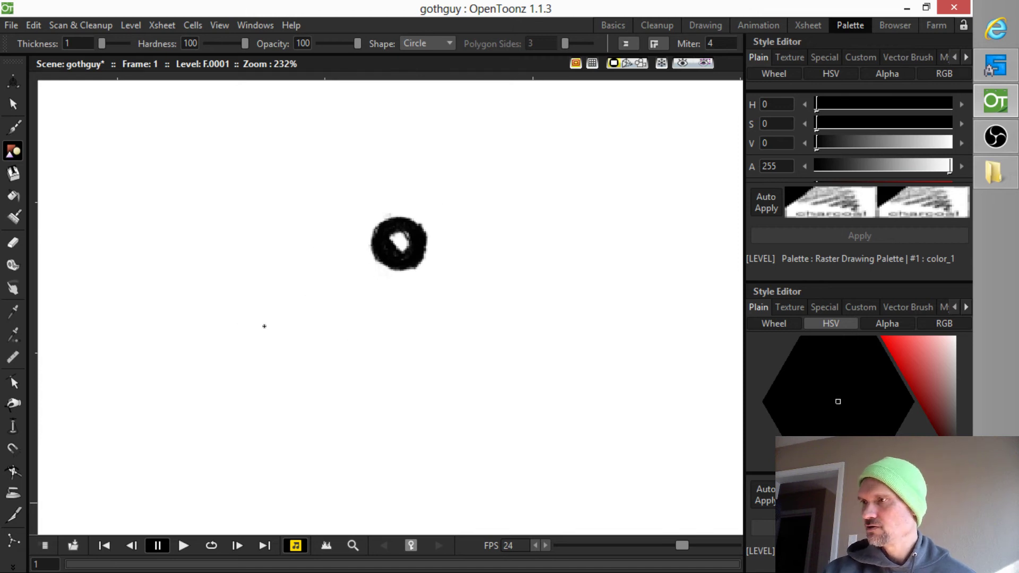
left_click(444, 43)
left_click(442, 54)
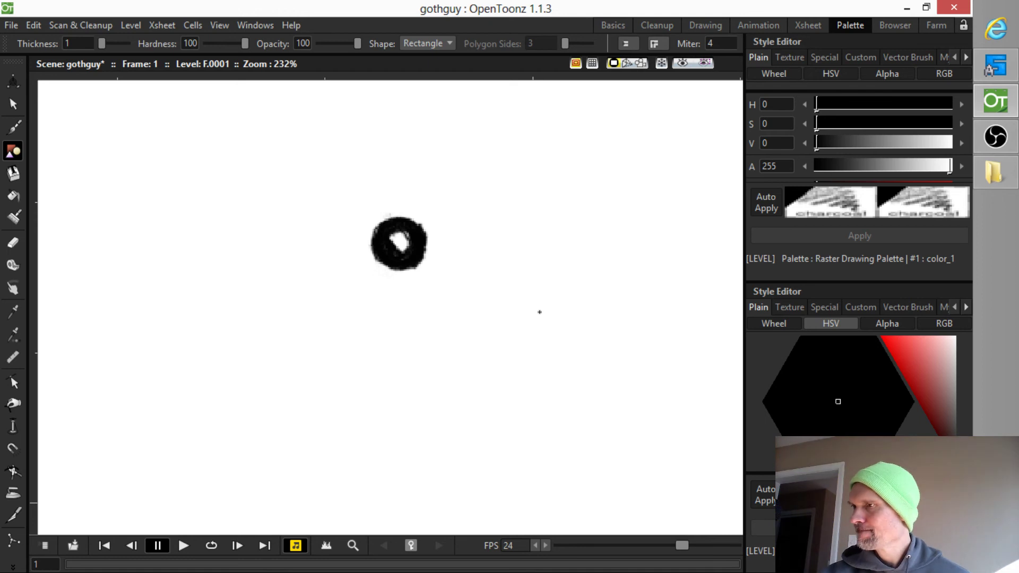
left_click(14, 126)
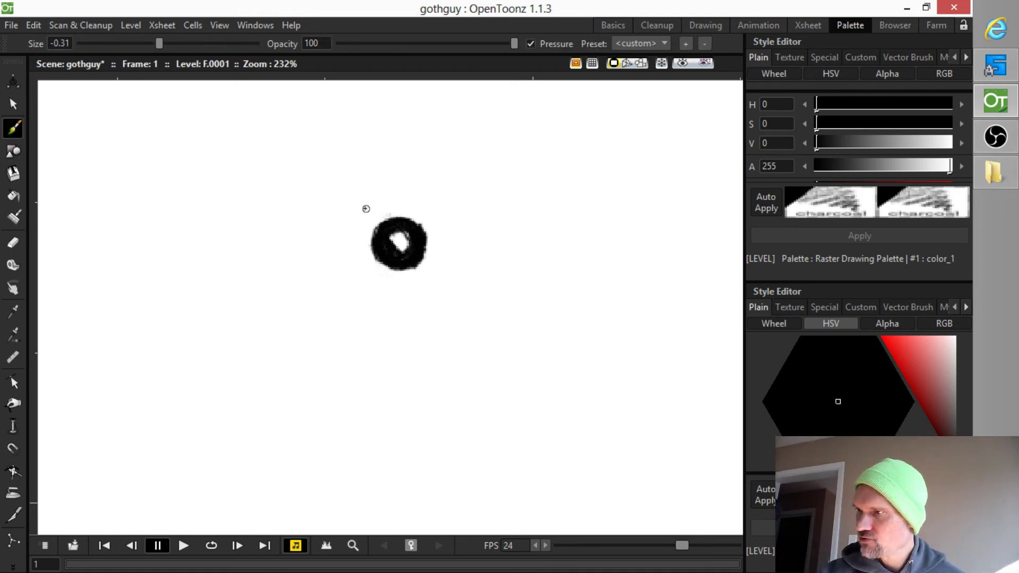
Draw a thin black circular iris outline around the pupil ring with the charcoal brush at size -1.49.
mouse_move(366, 208)
left_mouse_down()
mouse_move(354, 243)
mouse_move(363, 223)
left_mouse_up()
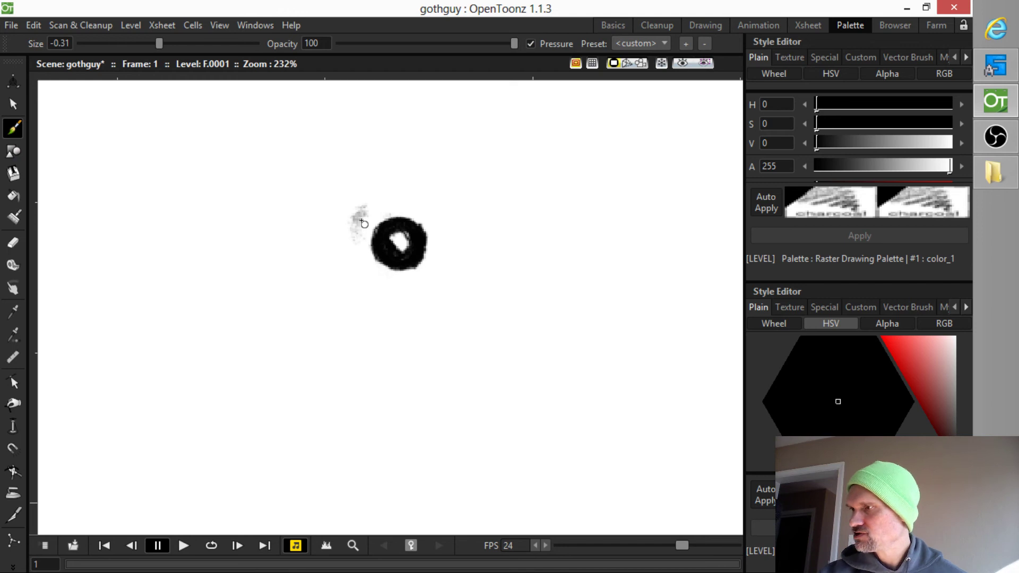
left_click_drag(160, 43, 151, 41)
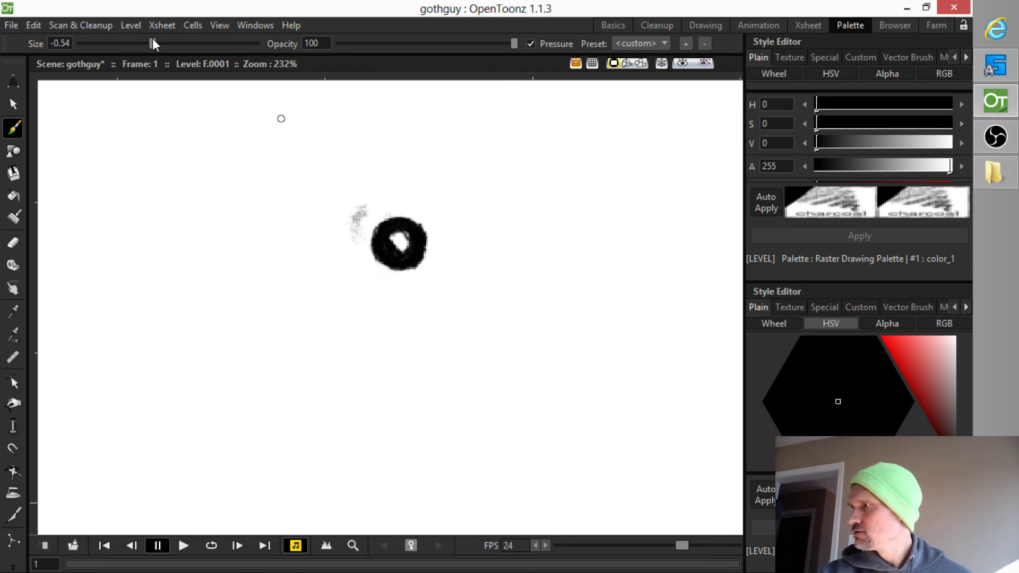
left_click(965, 57)
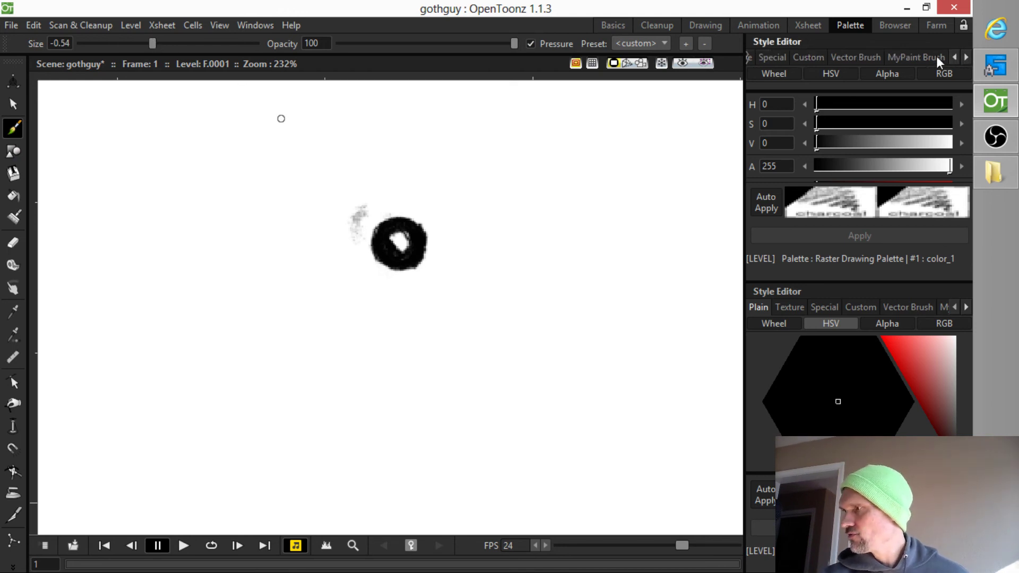
left_click(937, 56)
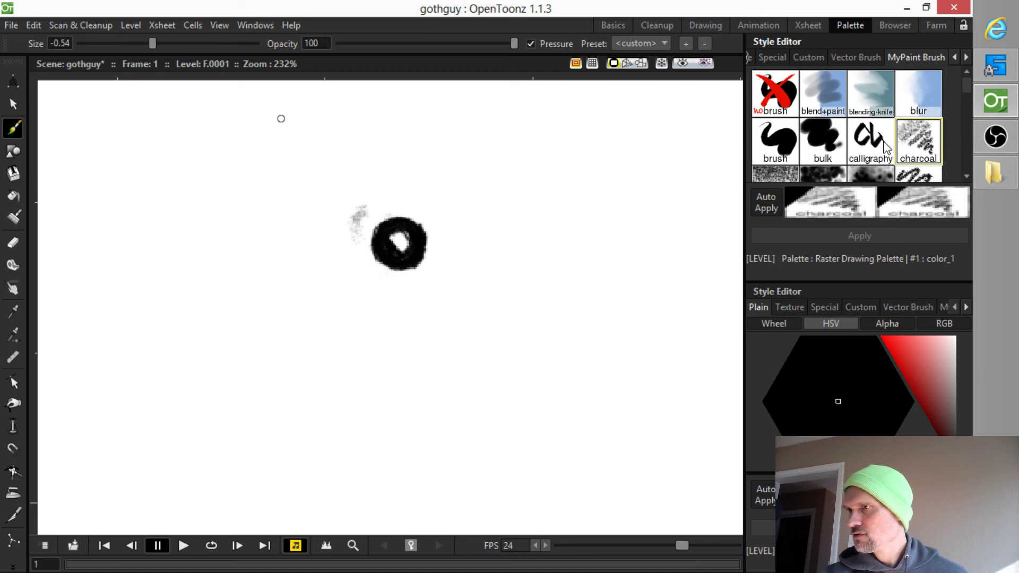
left_click_drag(153, 45, 125, 46)
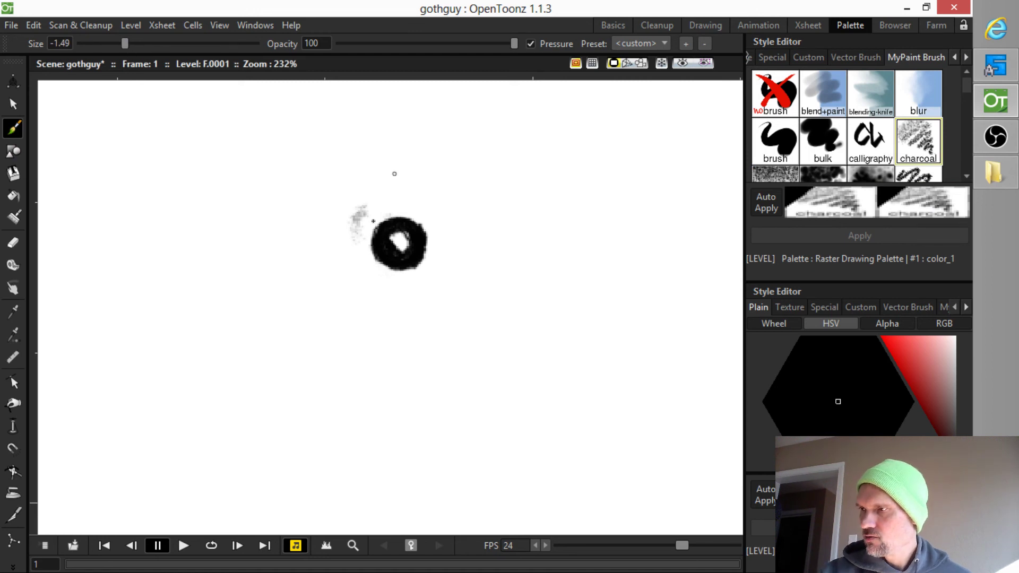
mouse_move(365, 207)
left_mouse_down()
mouse_move(346, 253)
mouse_move(360, 210)
mouse_move(348, 258)
mouse_move(353, 218)
mouse_move(354, 284)
mouse_move(347, 237)
mouse_move(370, 295)
mouse_move(346, 245)
mouse_move(386, 303)
mouse_move(345, 262)
mouse_move(405, 299)
left_mouse_up()
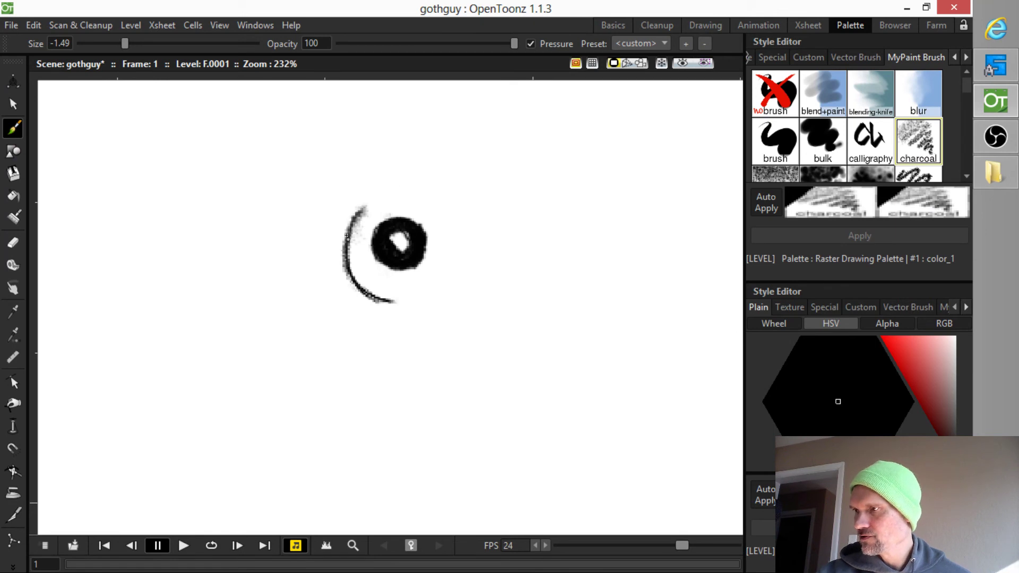
mouse_move(347, 236)
left_mouse_down()
mouse_move(397, 188)
mouse_move(388, 190)
mouse_move(428, 190)
mouse_move(415, 192)
mouse_move(455, 227)
mouse_move(452, 219)
mouse_move(455, 240)
mouse_move(432, 201)
mouse_move(448, 259)
mouse_move(443, 218)
mouse_move(441, 275)
left_mouse_up()
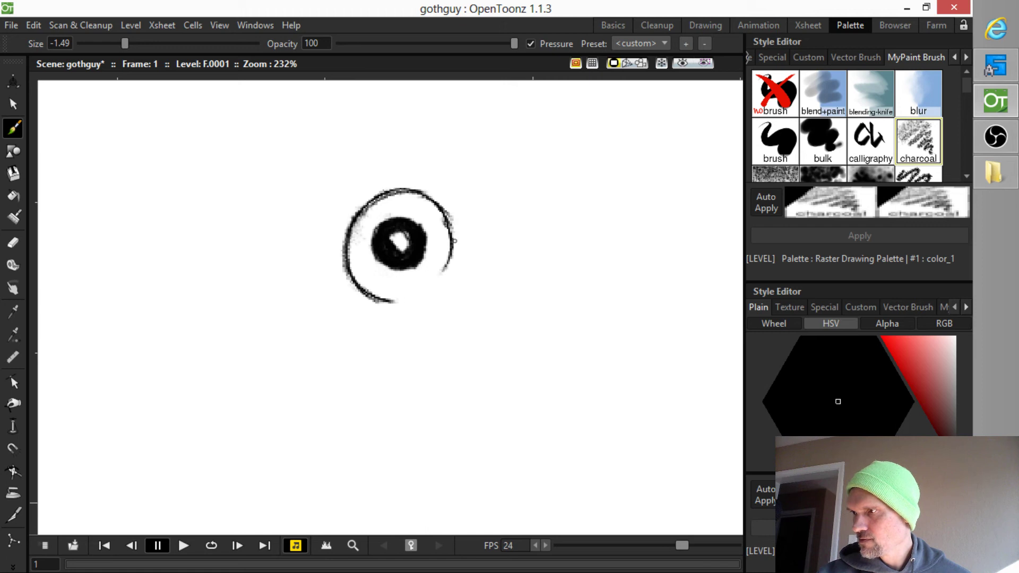
left_click_drag(451, 222, 444, 274)
mouse_move(351, 224)
left_mouse_down()
mouse_move(356, 279)
mouse_move(378, 294)
left_mouse_up()
mouse_move(350, 252)
left_mouse_down()
mouse_move(375, 297)
mouse_move(402, 295)
mouse_move(448, 271)
mouse_move(456, 228)
mouse_move(396, 192)
mouse_move(356, 218)
mouse_move(366, 292)
left_mouse_up()
Recolour charcoal style 1 to a light sky blue using the colour wheel.
key("e")
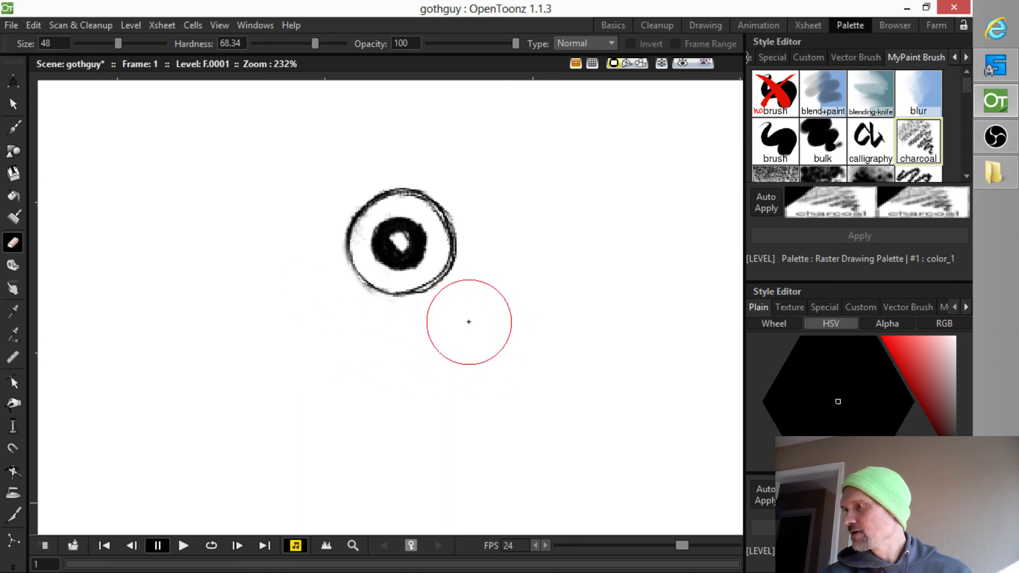
left_click(917, 366)
left_click(824, 423)
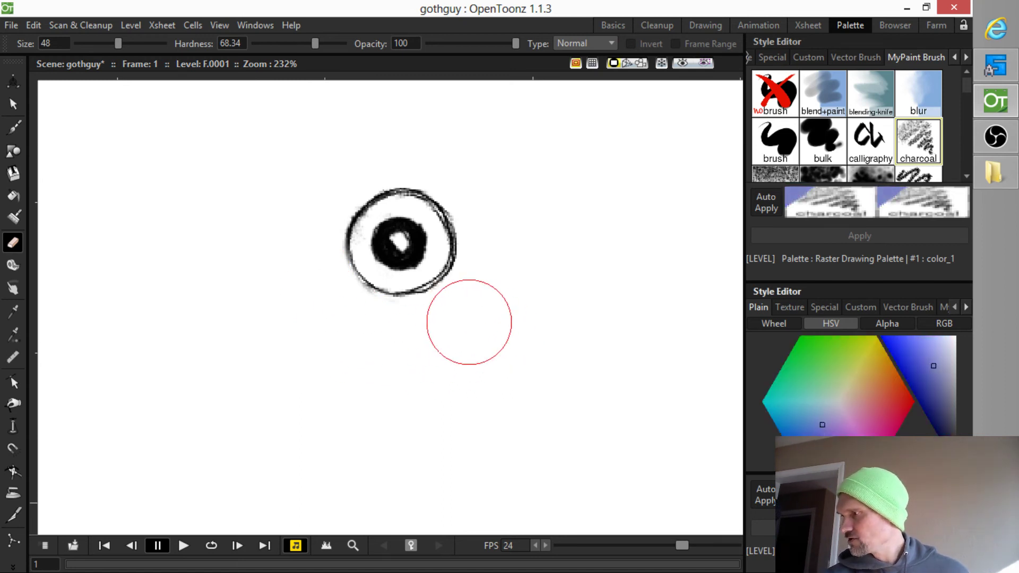
left_click_drag(824, 424, 776, 424)
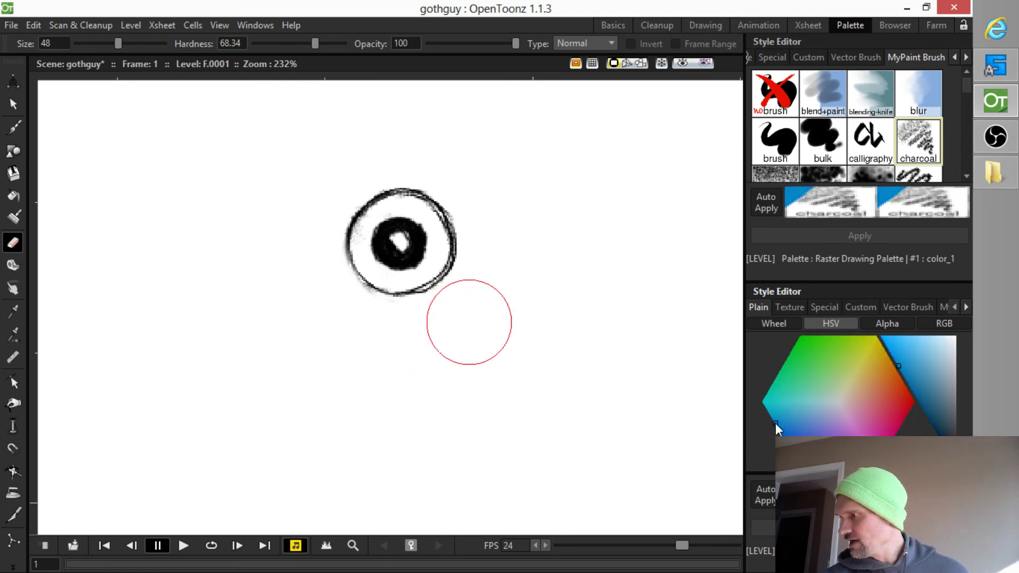
left_click(917, 351)
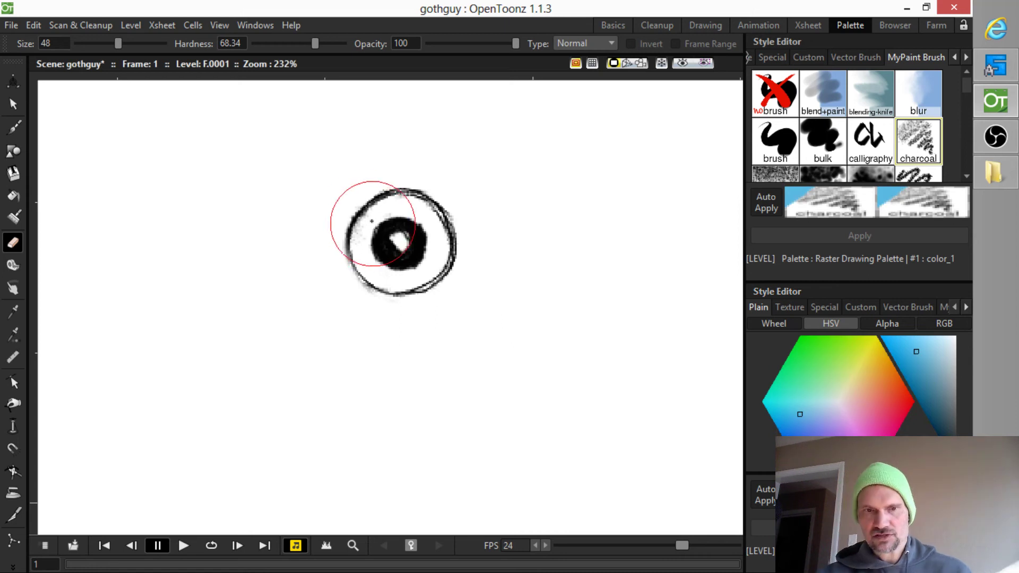
Fill the iris between the pupil and its outline with light blue charcoal strokes, raising the brush size to -1.12.
key("b")
mouse_move(368, 228)
left_mouse_down()
mouse_move(365, 268)
mouse_move(361, 234)
mouse_move(357, 256)
mouse_move(358, 228)
mouse_move(370, 272)
mouse_move(364, 230)
mouse_move(396, 208)
mouse_move(432, 208)
mouse_move(442, 237)
mouse_move(439, 216)
mouse_move(414, 211)
mouse_move(426, 221)
mouse_move(430, 266)
mouse_move(450, 253)
left_mouse_up()
left_click_drag(124, 43, 135, 43)
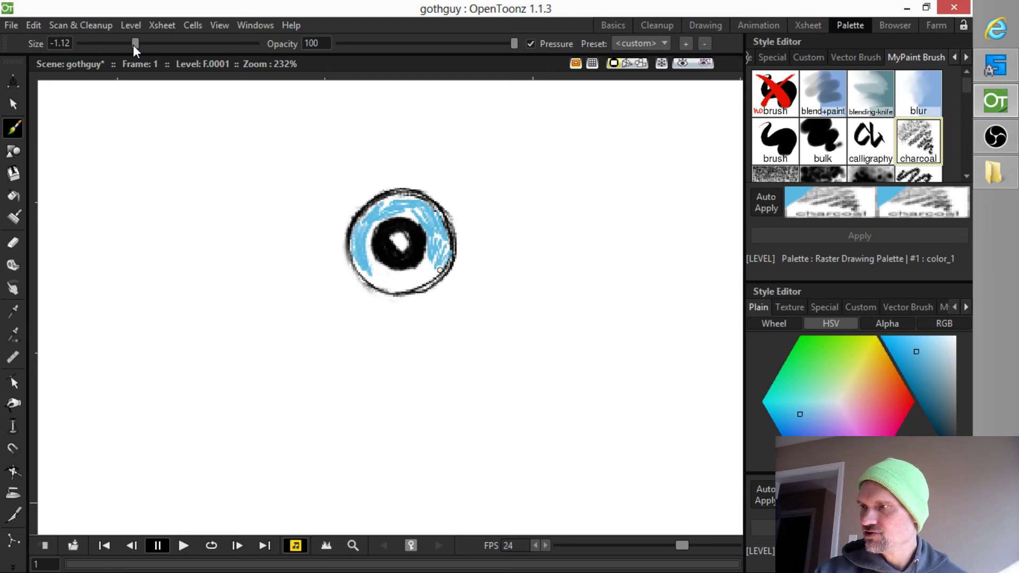
mouse_move(371, 268)
left_mouse_down()
mouse_move(398, 281)
mouse_move(360, 243)
mouse_move(385, 287)
mouse_move(371, 276)
mouse_move(435, 263)
mouse_move(400, 272)
mouse_move(401, 280)
mouse_move(418, 274)
mouse_move(433, 241)
mouse_move(421, 263)
mouse_move(440, 256)
mouse_move(432, 222)
mouse_move(409, 207)
mouse_move(371, 223)
mouse_move(393, 200)
mouse_move(374, 212)
mouse_move(408, 196)
left_mouse_up()
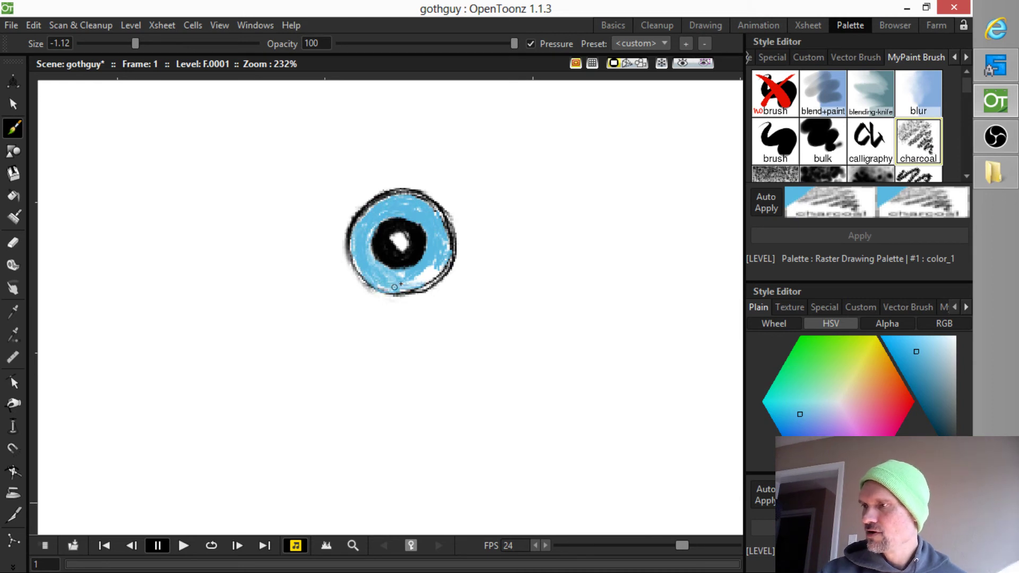
mouse_move(395, 287)
left_mouse_down()
mouse_move(444, 248)
mouse_move(439, 262)
mouse_move(446, 258)
mouse_move(437, 227)
mouse_move(442, 256)
mouse_move(413, 284)
left_mouse_up()
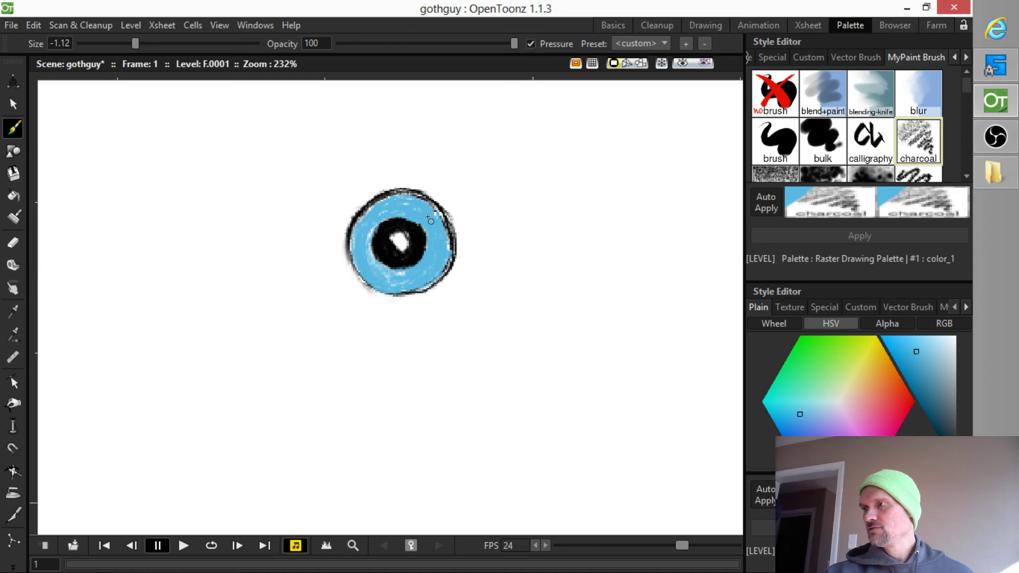
Shade the upper part and the rim of the iris with two progressively darker blues.
left_click(933, 379)
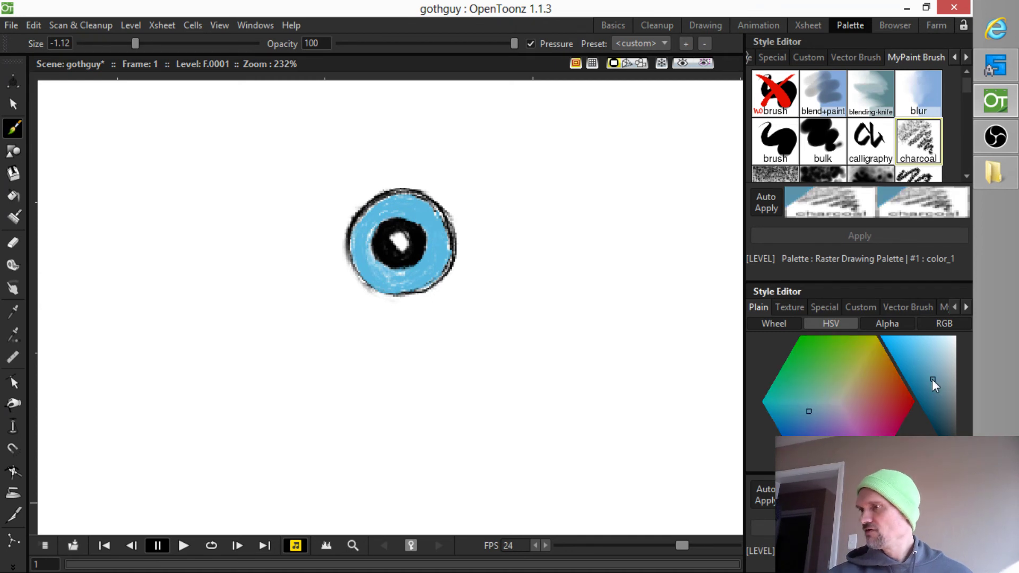
mouse_move(352, 238)
left_mouse_down()
mouse_move(368, 210)
mouse_move(362, 255)
mouse_move(394, 196)
mouse_move(436, 222)
mouse_move(400, 181)
mouse_move(432, 212)
mouse_move(420, 207)
mouse_move(426, 221)
mouse_move(410, 210)
mouse_move(442, 243)
mouse_move(437, 219)
mouse_move(400, 203)
mouse_move(424, 223)
mouse_move(433, 249)
mouse_move(433, 208)
left_mouse_up()
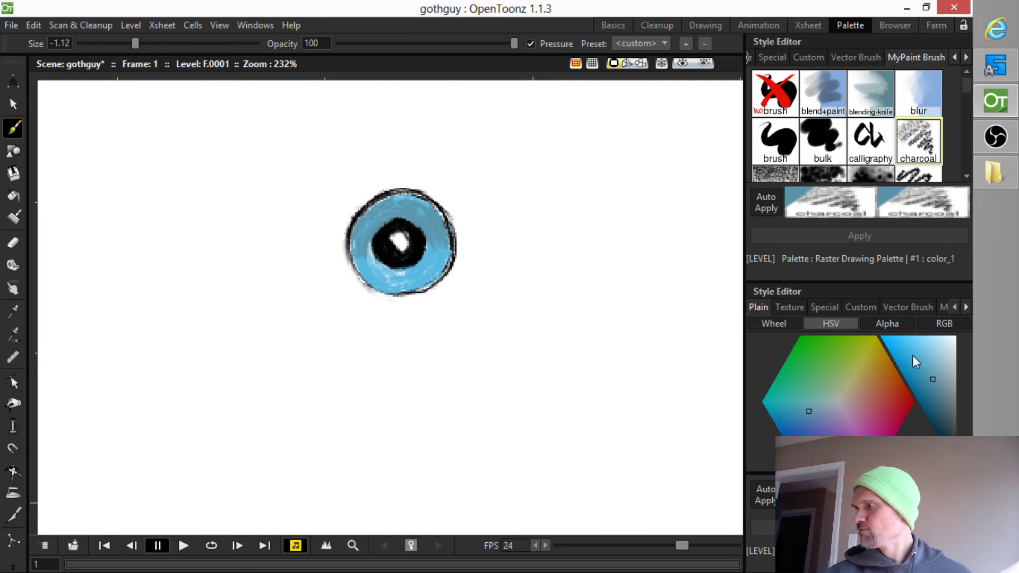
left_click_drag(915, 361, 925, 403)
mouse_move(367, 252)
left_mouse_down()
mouse_move(360, 228)
mouse_move(375, 210)
mouse_move(414, 197)
mouse_move(448, 221)
left_mouse_up()
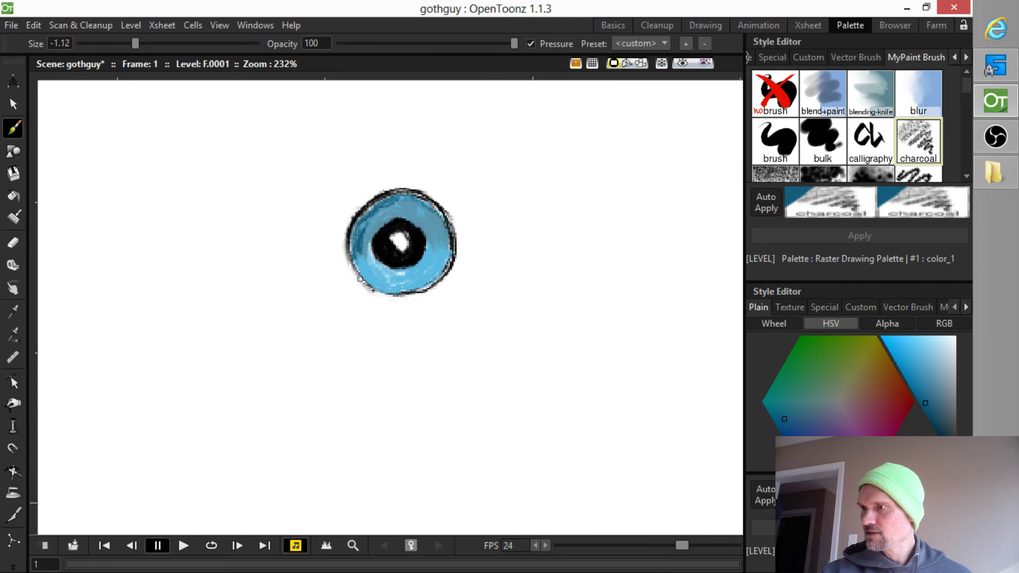
mouse_move(360, 280)
left_mouse_down()
mouse_move(429, 292)
mouse_move(456, 258)
mouse_move(419, 291)
mouse_move(453, 250)
mouse_move(423, 293)
mouse_move(360, 245)
mouse_move(394, 295)
mouse_move(354, 233)
mouse_move(378, 290)
left_mouse_up()
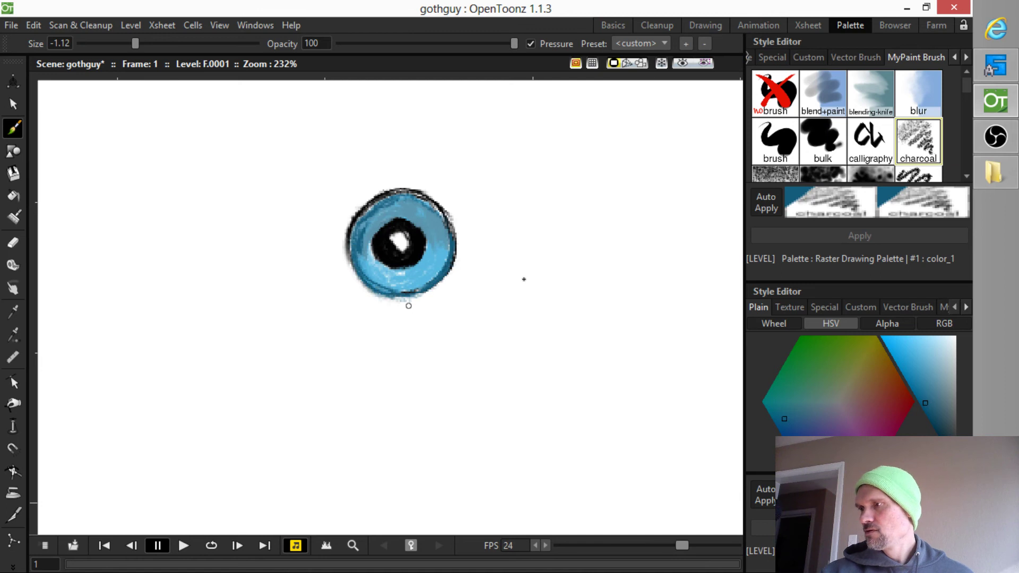
Choose a bright light blue and paint highlights across the lower part and sides of the iris.
mouse_move(945, 372)
left_mouse_down()
mouse_move(945, 348)
mouse_move(912, 336)
left_mouse_up()
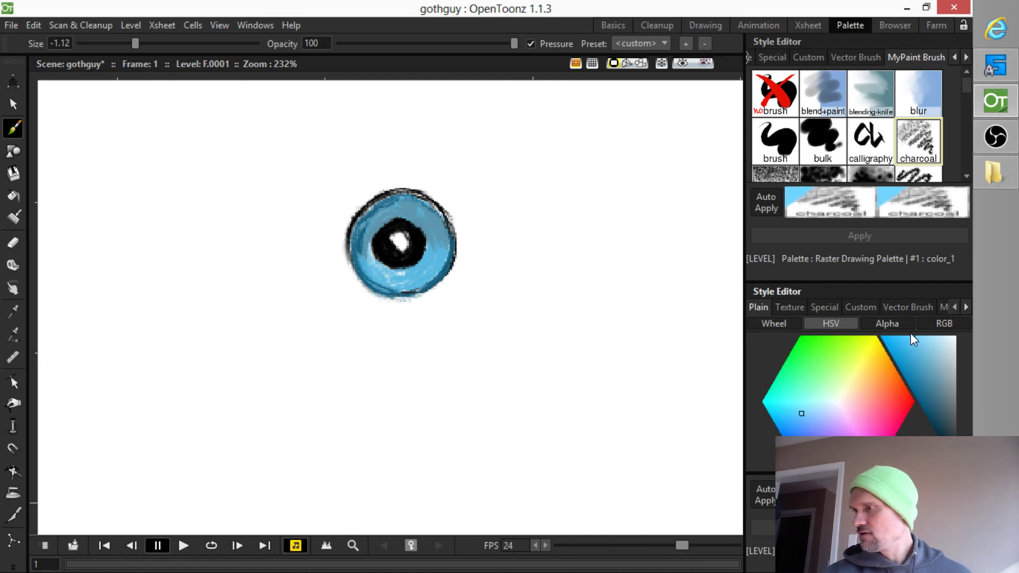
mouse_move(396, 276)
left_mouse_down()
mouse_move(424, 263)
mouse_move(427, 237)
mouse_move(428, 245)
mouse_move(437, 233)
mouse_move(444, 249)
mouse_move(388, 276)
mouse_move(397, 276)
mouse_move(368, 247)
mouse_move(358, 264)
mouse_move(395, 290)
left_mouse_up()
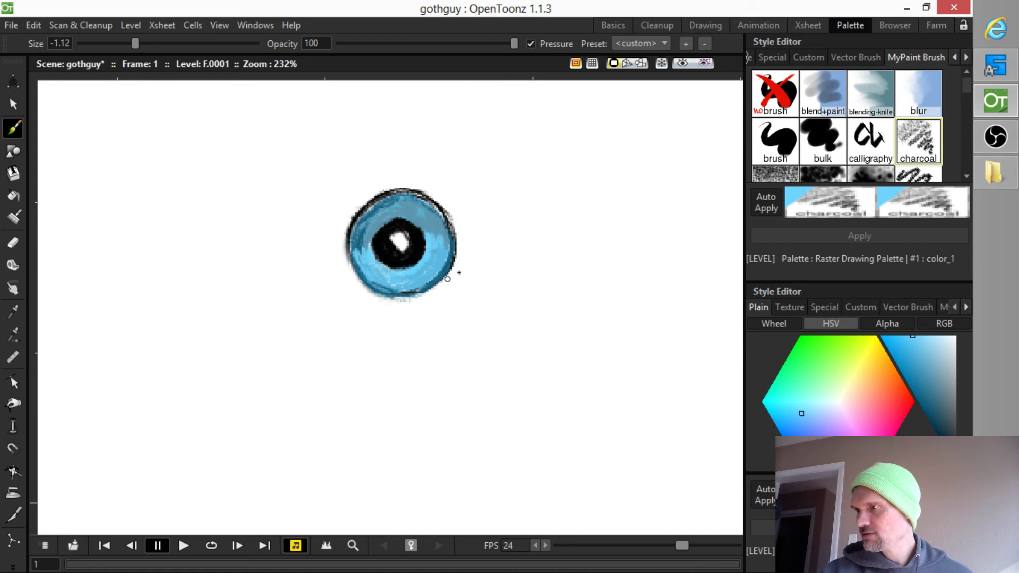
left_click_drag(447, 244, 440, 270)
left_click_drag(353, 251, 368, 280)
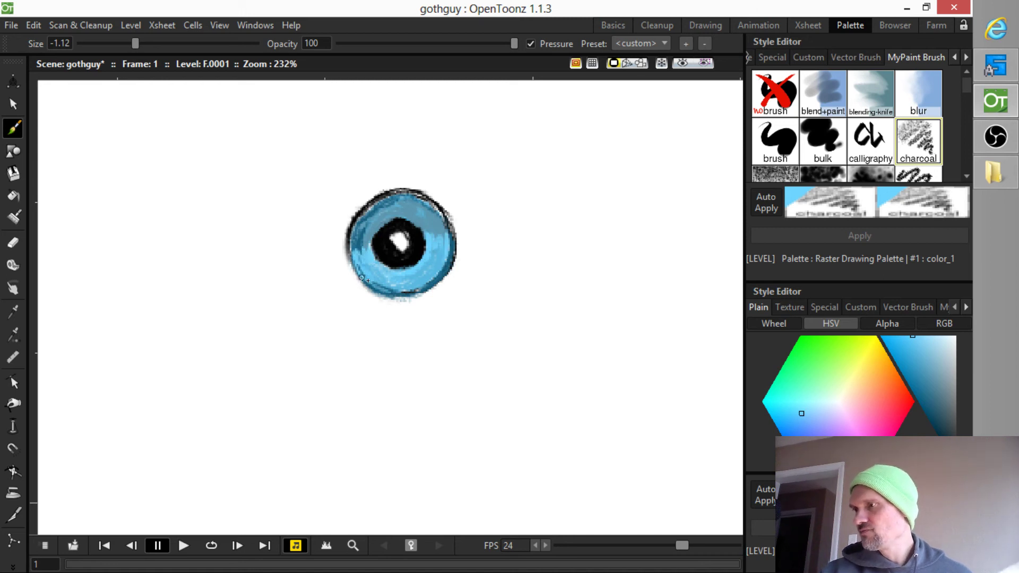
Switch to the Drawing room and make the gothic-ink column visible over the painted iris.
left_click(708, 25)
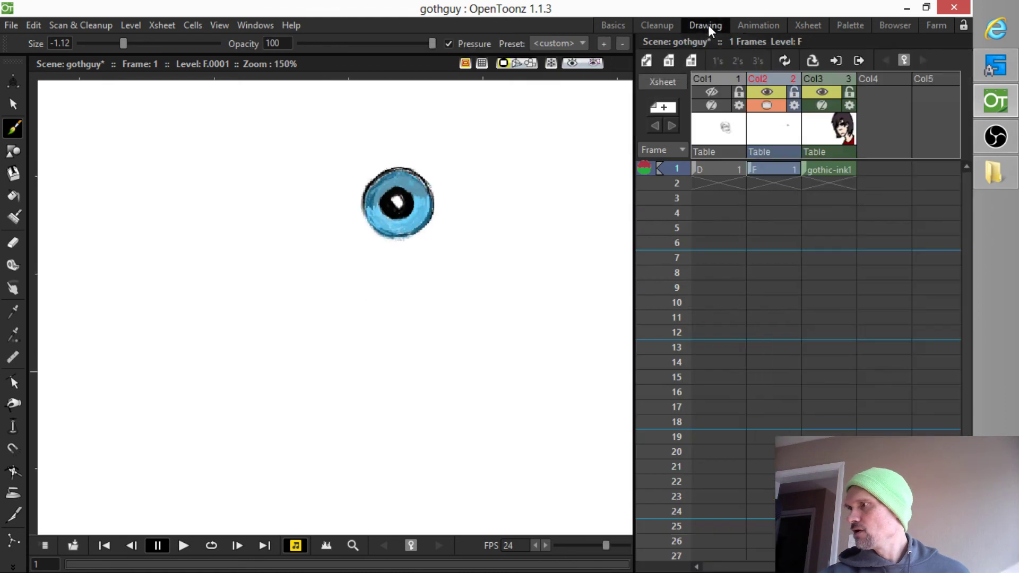
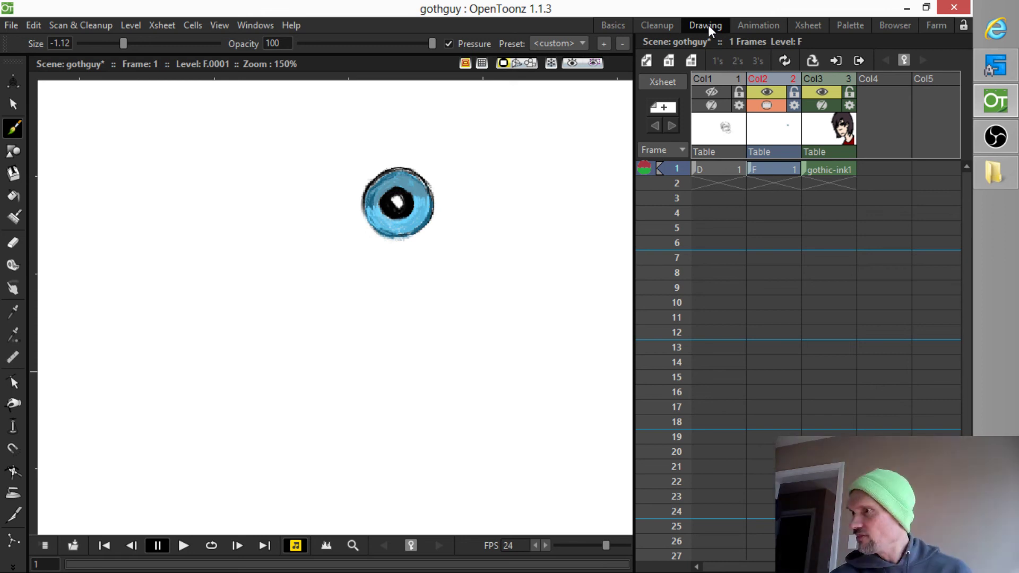
left_click(832, 166)
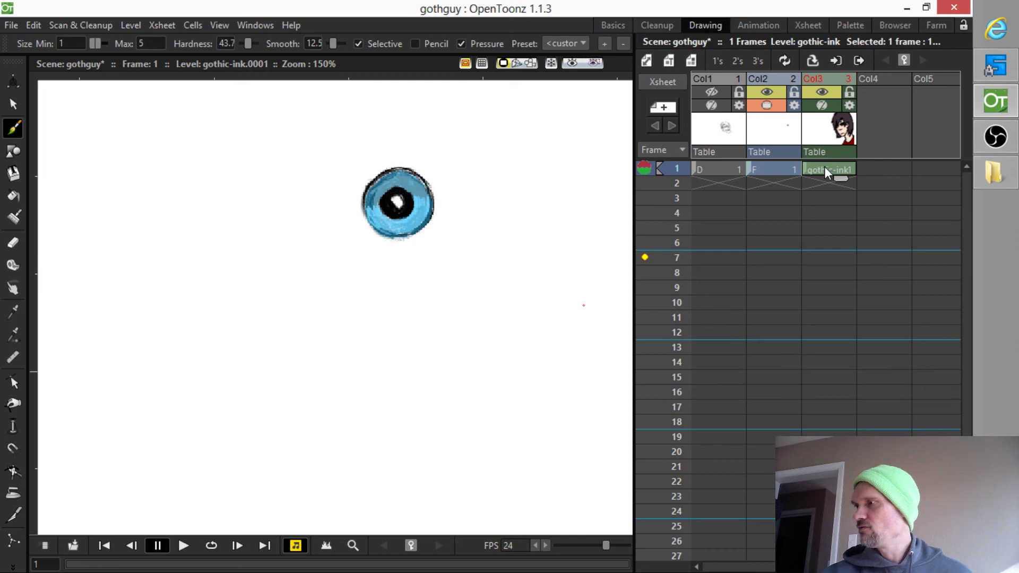
left_click(823, 106)
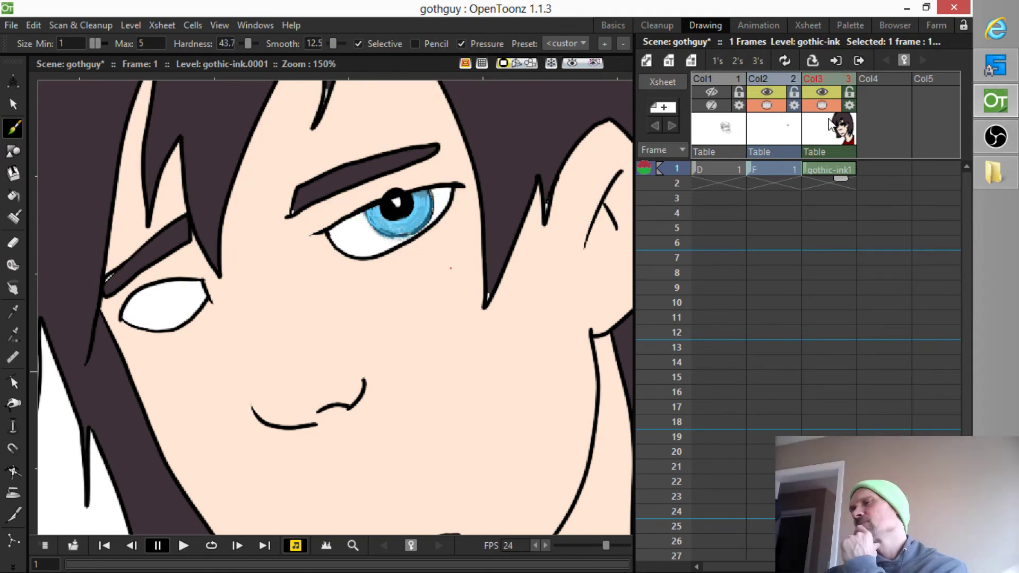
Hide the column of pupil level F and erase the old inked pupil ring inside the eye on the gothic-ink level.
left_click(774, 96)
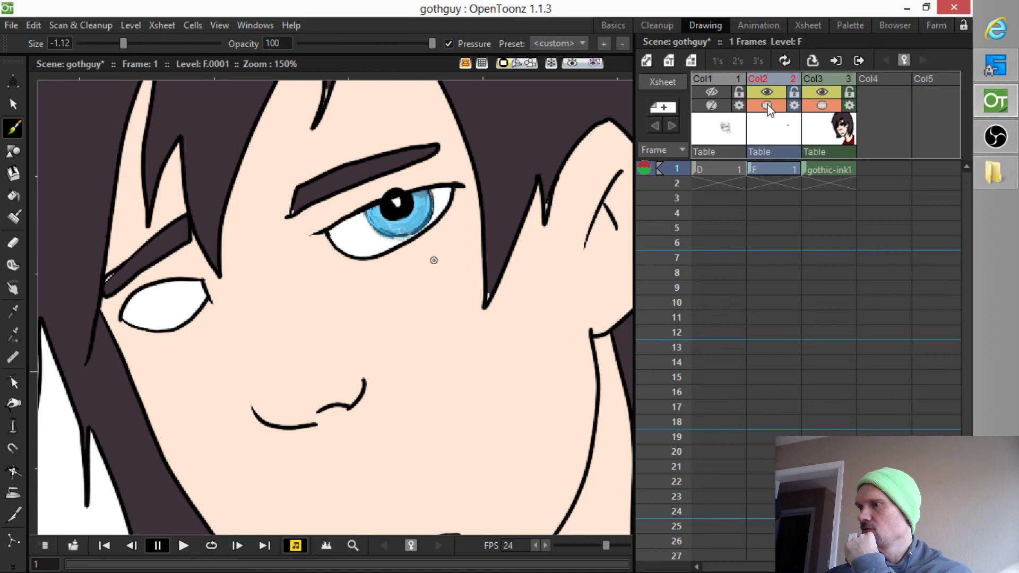
left_click(772, 102)
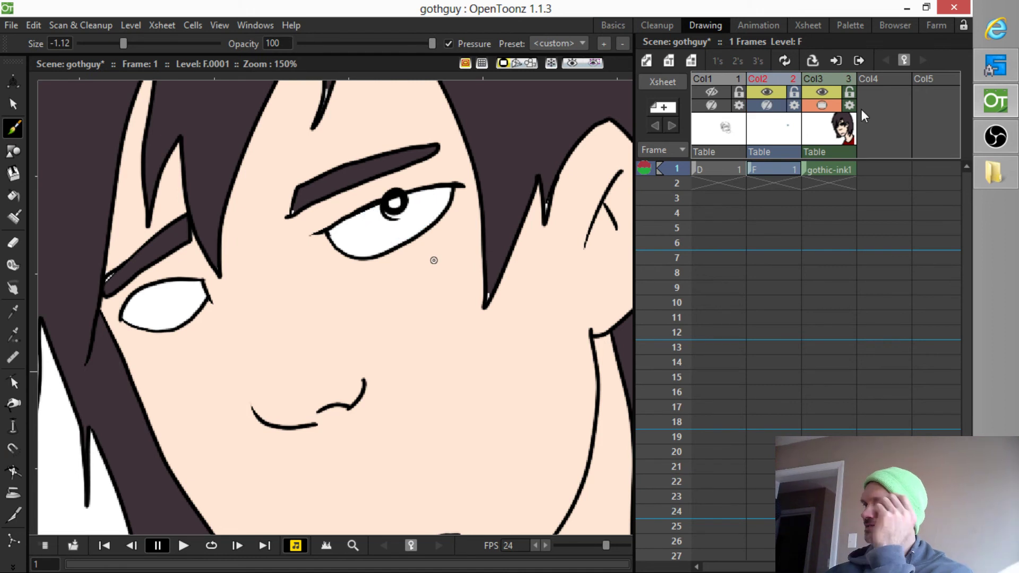
left_click(845, 134)
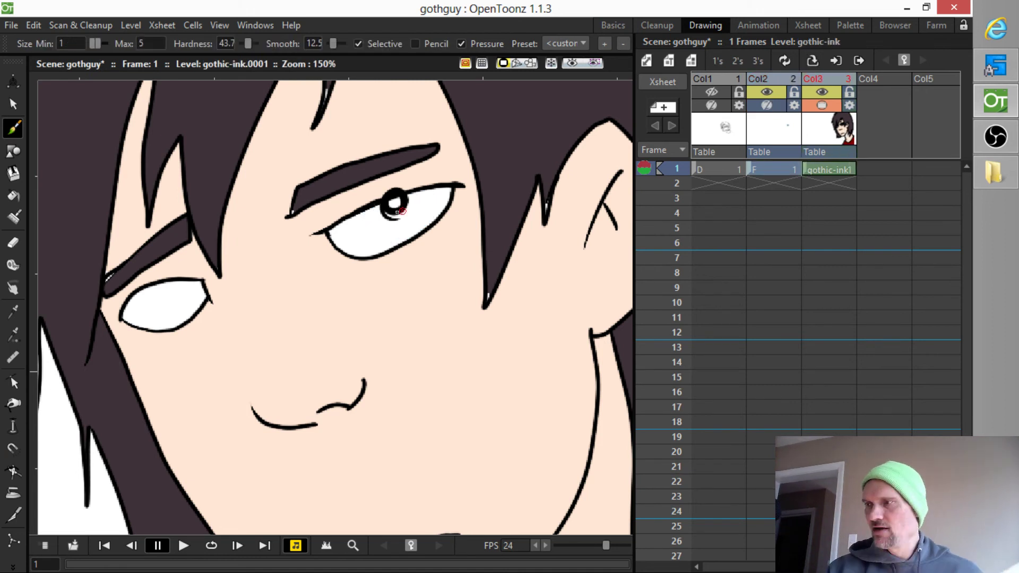
key("a")
mouse_move(394, 205)
left_mouse_down()
mouse_move(408, 215)
mouse_move(387, 218)
mouse_move(402, 213)
left_mouse_up()
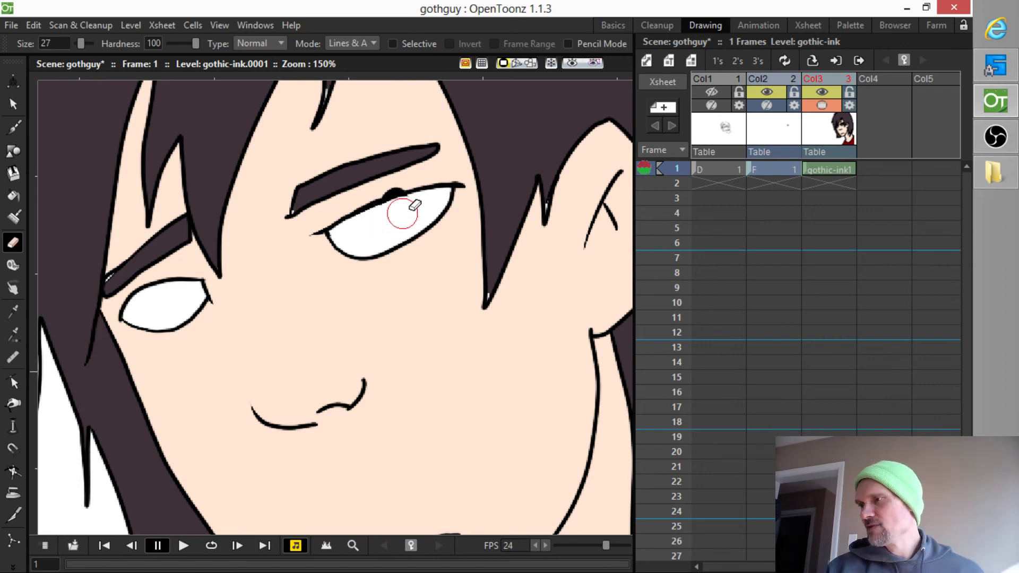
Thicken the upper eyelid lines of both eyes in black on the gothic-ink level and show level F again.
key("b")
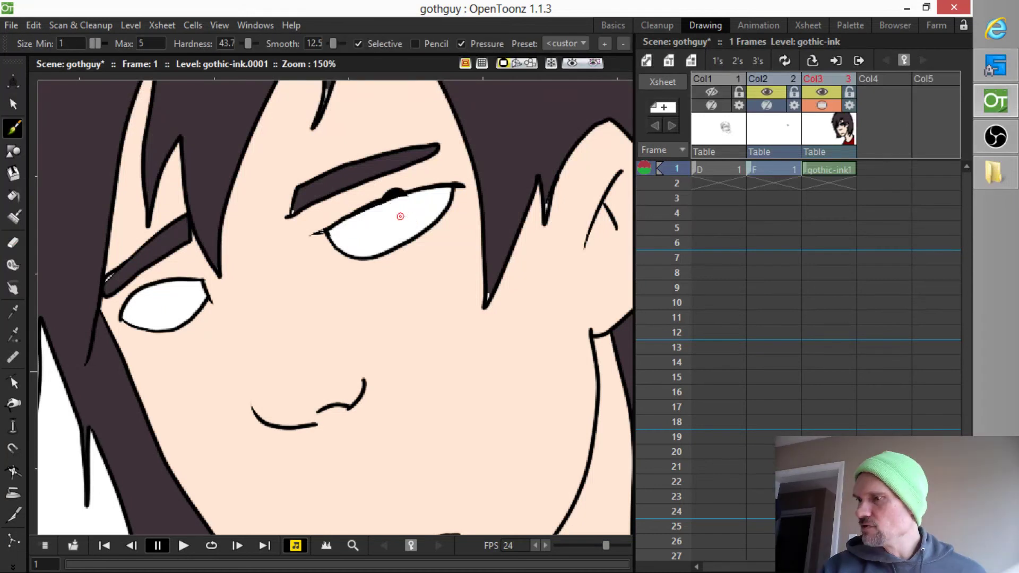
left_click_drag(344, 218, 367, 206)
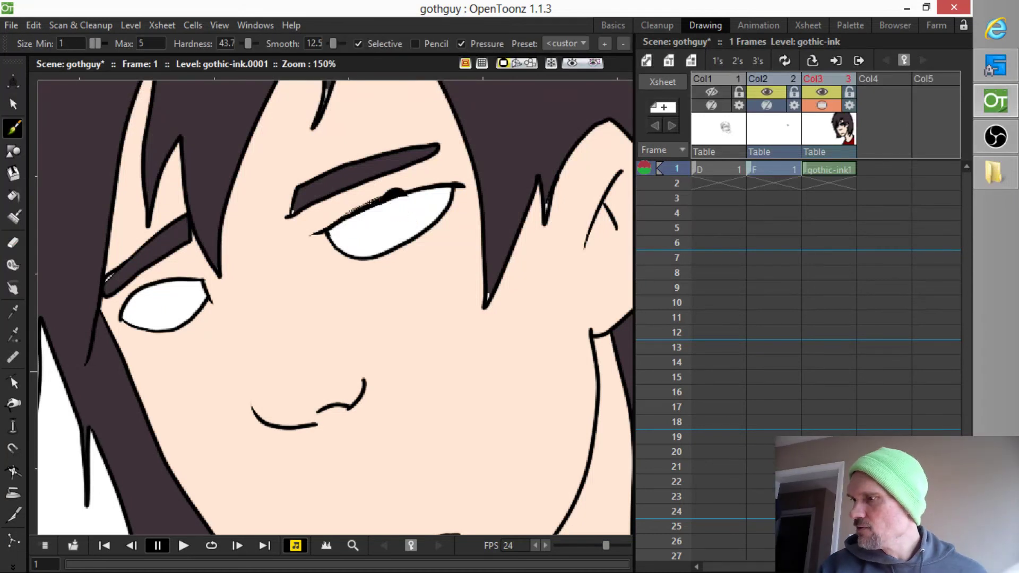
mouse_move(439, 184)
left_mouse_down()
mouse_move(367, 204)
mouse_move(391, 191)
mouse_move(325, 230)
left_mouse_up()
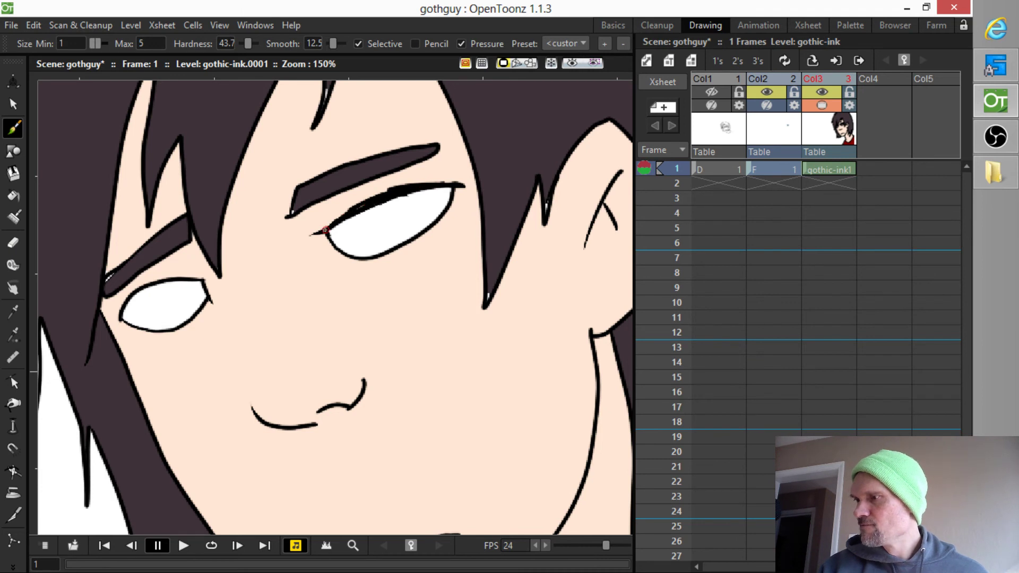
mouse_move(118, 318)
left_mouse_down()
mouse_move(170, 282)
mouse_move(205, 279)
mouse_move(152, 282)
mouse_move(123, 304)
left_mouse_up()
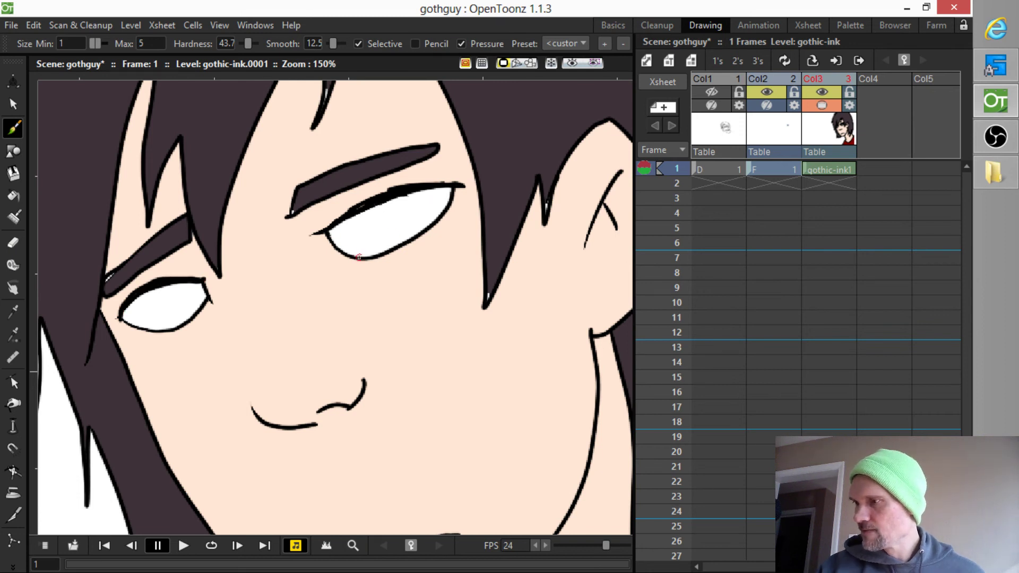
left_click_drag(359, 257, 378, 259)
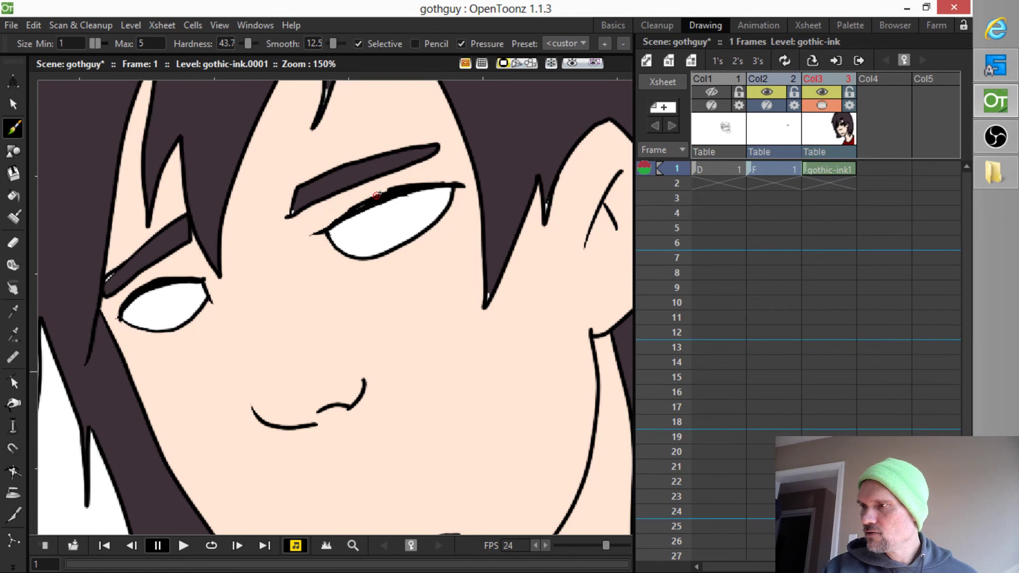
left_click(768, 105)
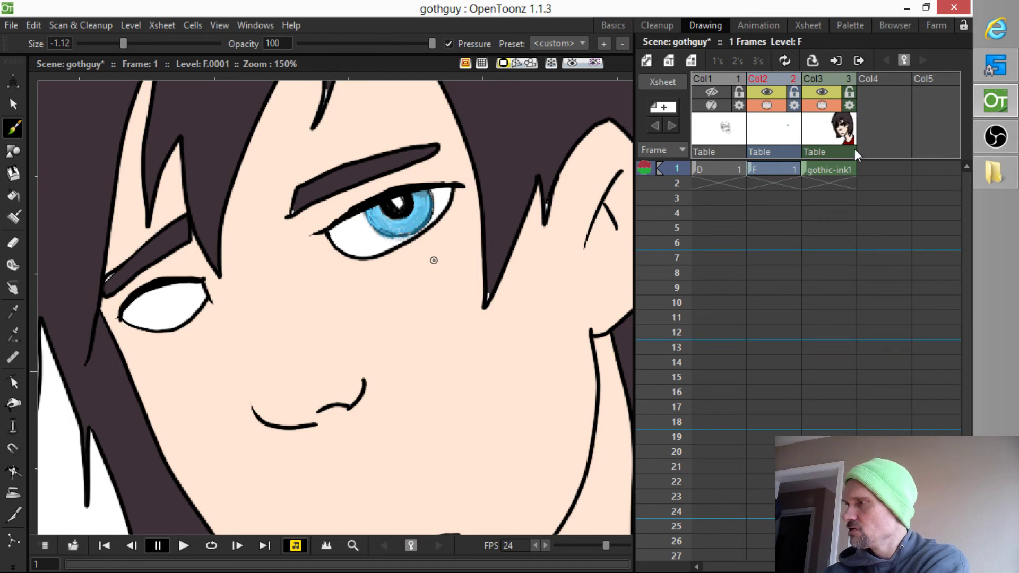
Select the gothic-ink level in column 3 and switch to the Palette room.
left_click(831, 133)
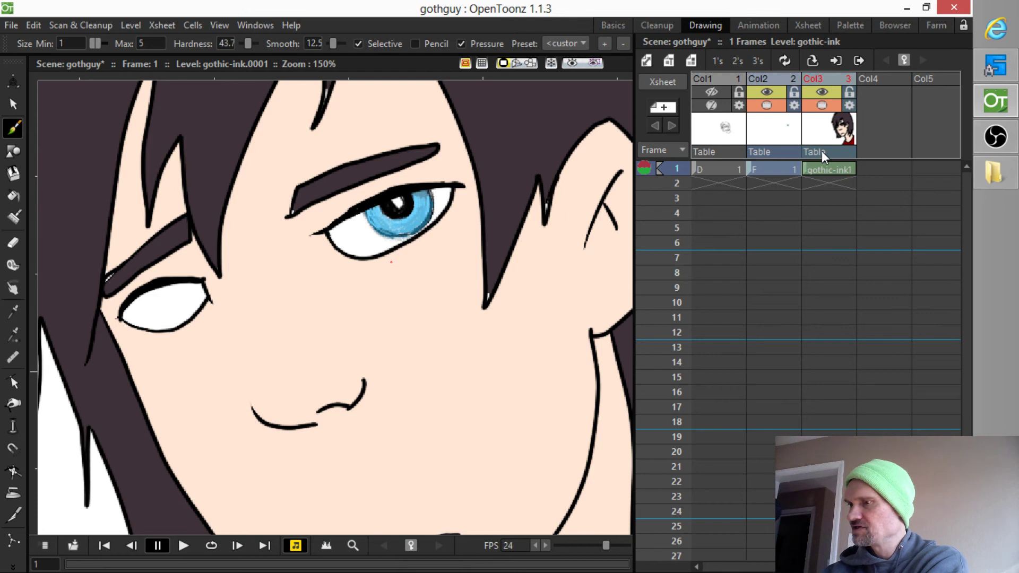
left_click(841, 78)
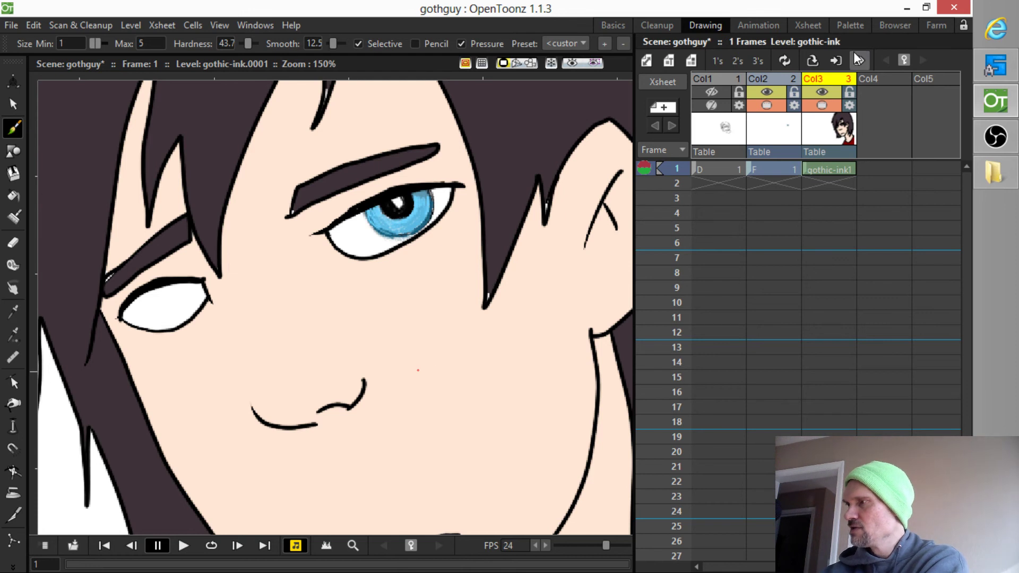
left_click(853, 23)
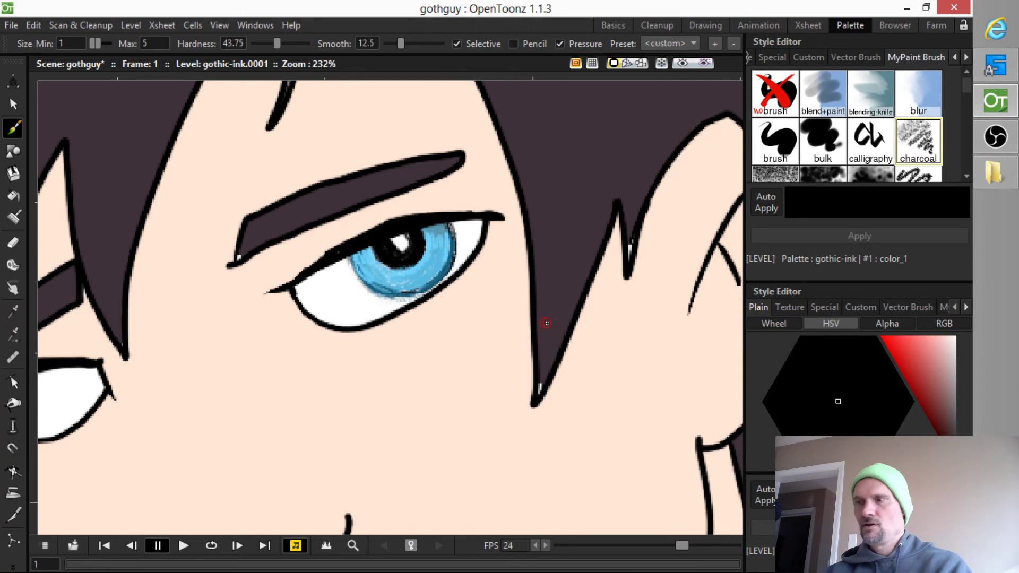
scroll(563, 319, "down", 1)
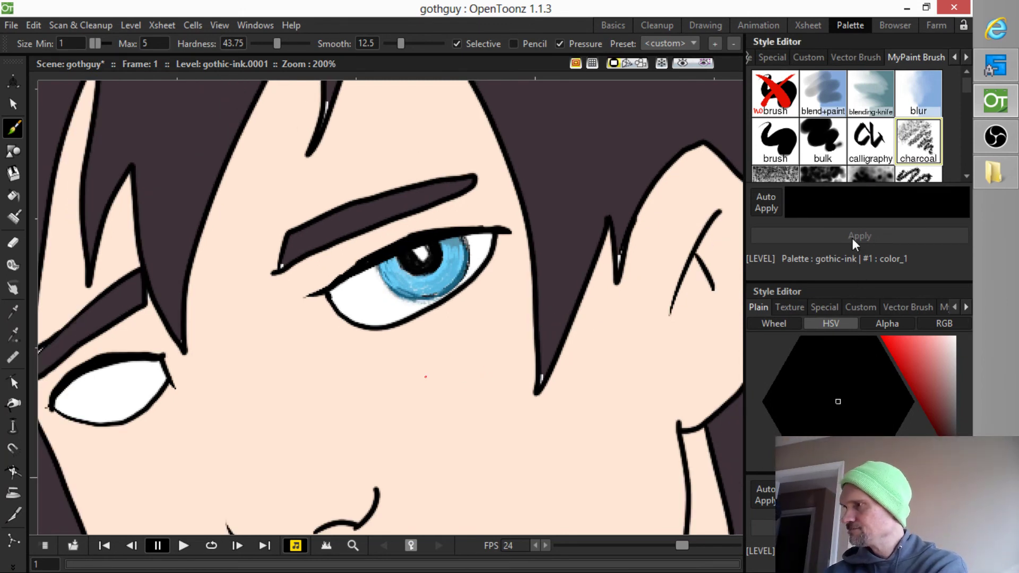
left_click(256, 25)
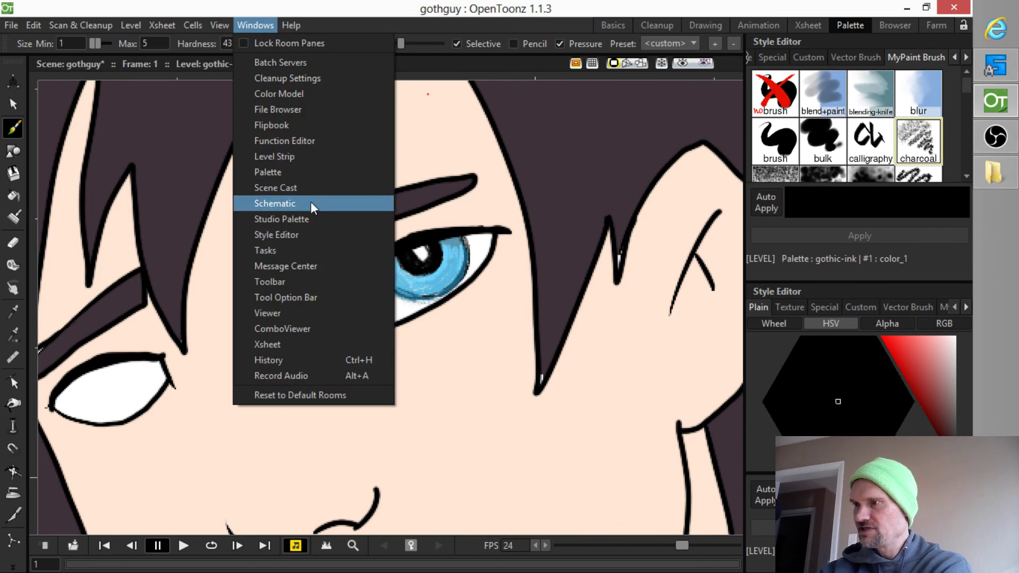
left_click(303, 235)
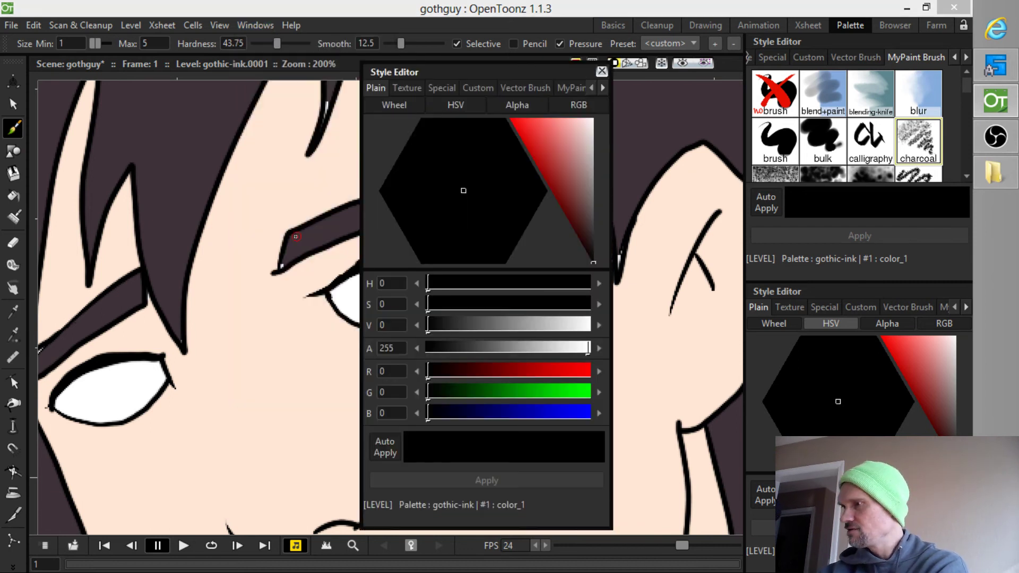
left_click_drag(551, 71, 674, 72)
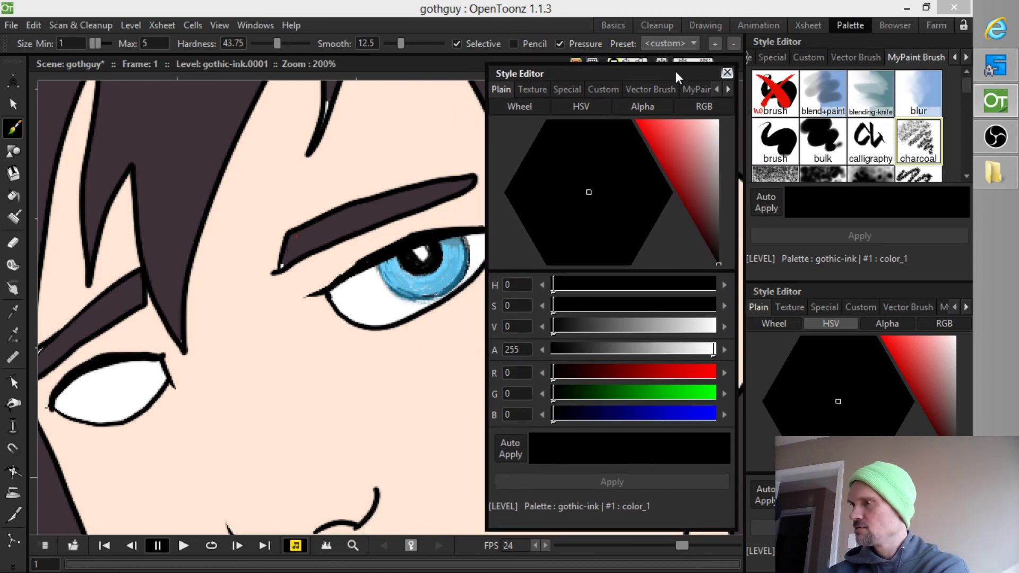
left_click(728, 73)
Open the gothic-ink level palette as a floating window and place it over the canvas so that all its styles show.
left_click(256, 25)
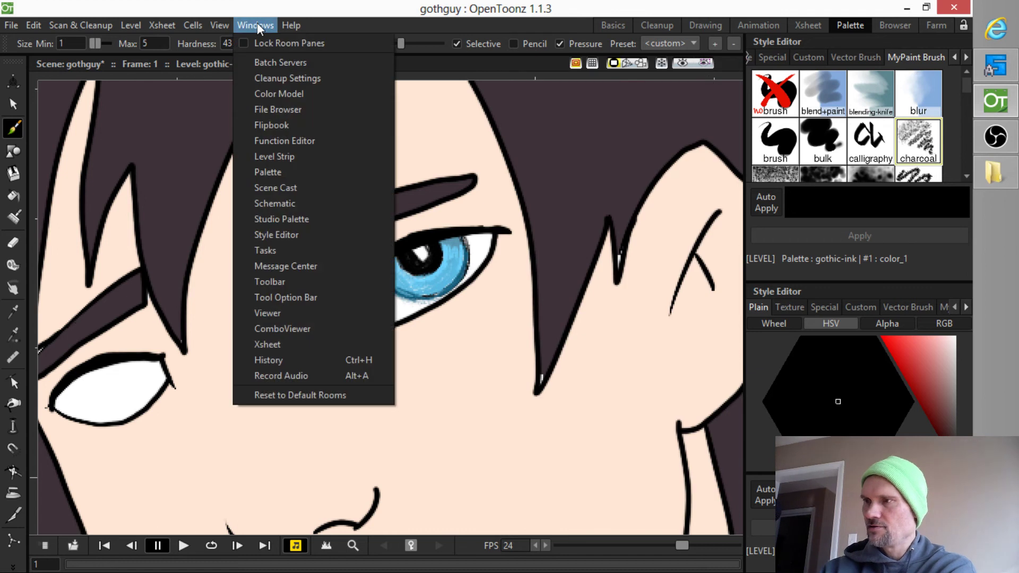
left_click(286, 172)
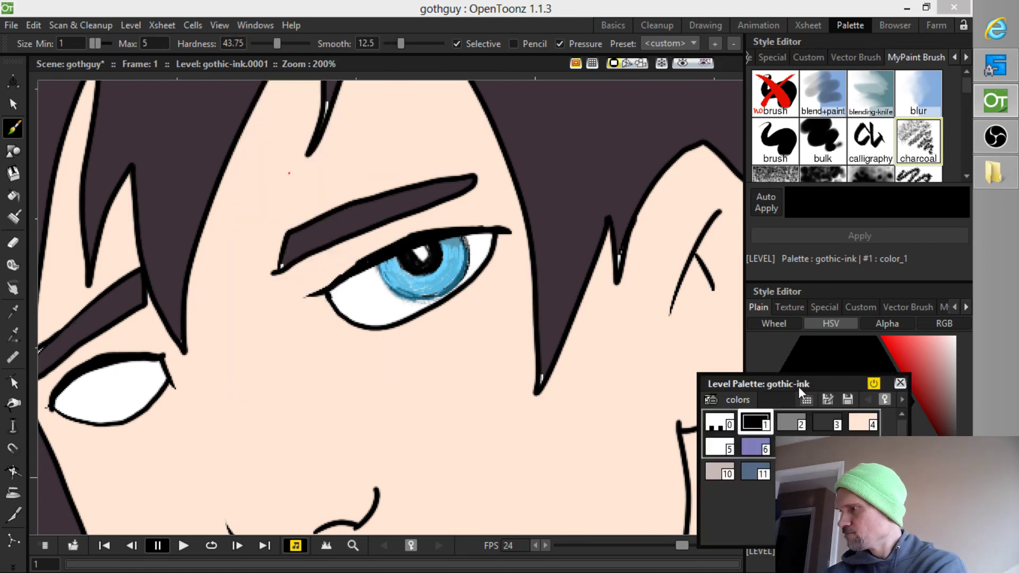
left_click_drag(799, 387, 636, 371)
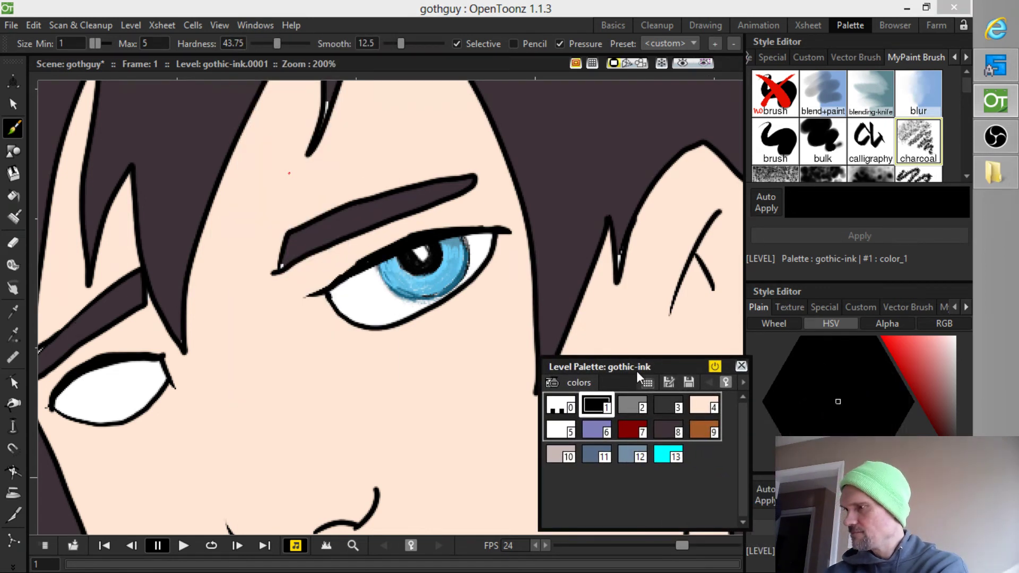
Add a new style after the cyan one in the gothic-ink palette and colour it blue with hue 241, saturation 100 and value 100.
left_click(677, 455)
left_click(712, 456)
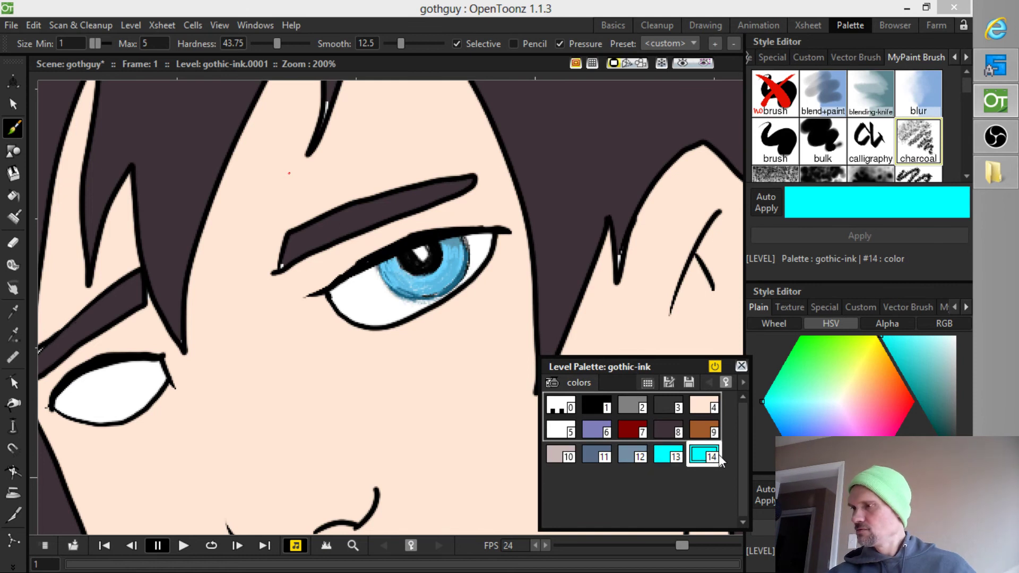
double_click(708, 452)
left_click_drag(555, 203, 552, 264)
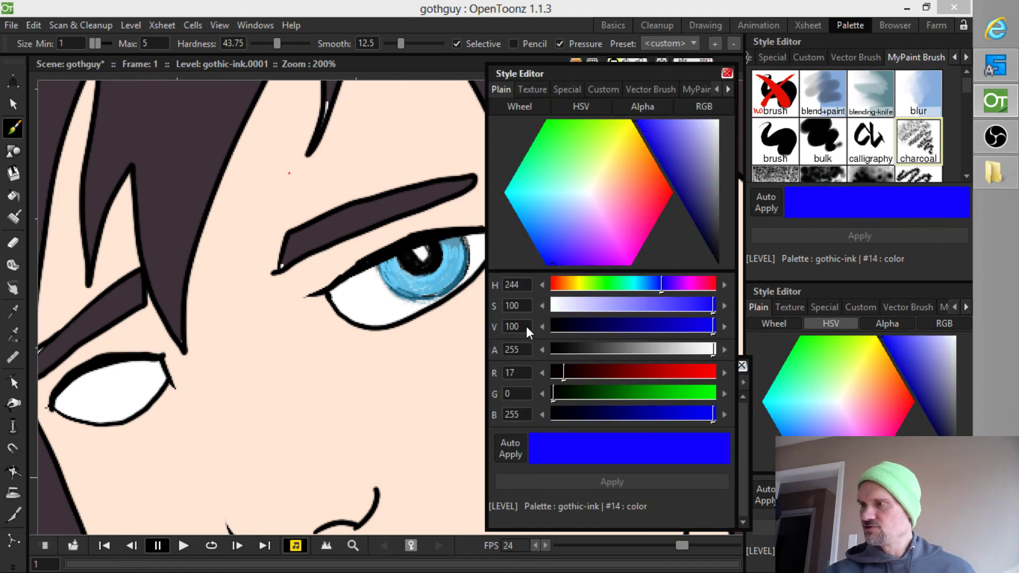
left_click_drag(527, 326, 511, 339)
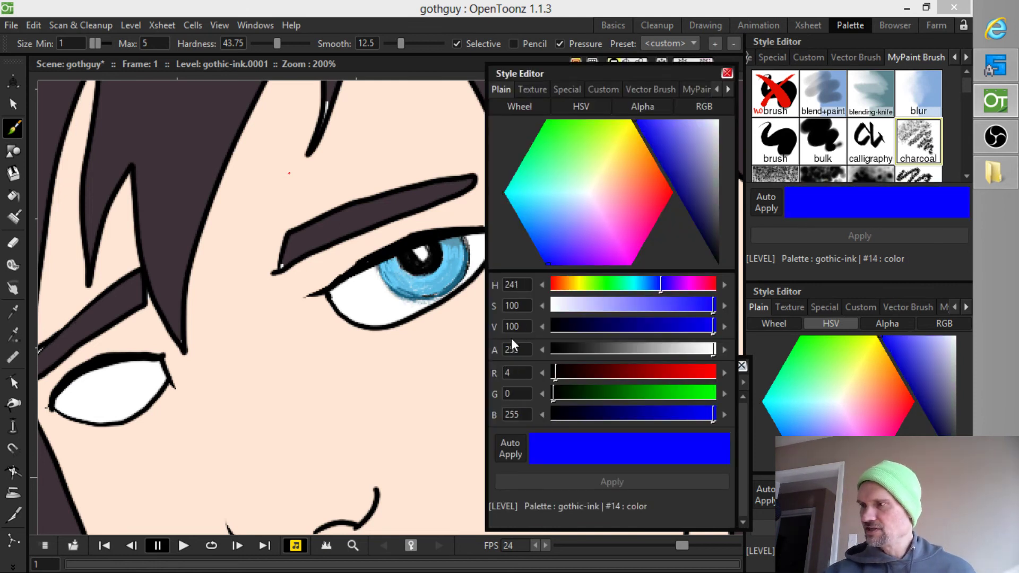
left_click(523, 283)
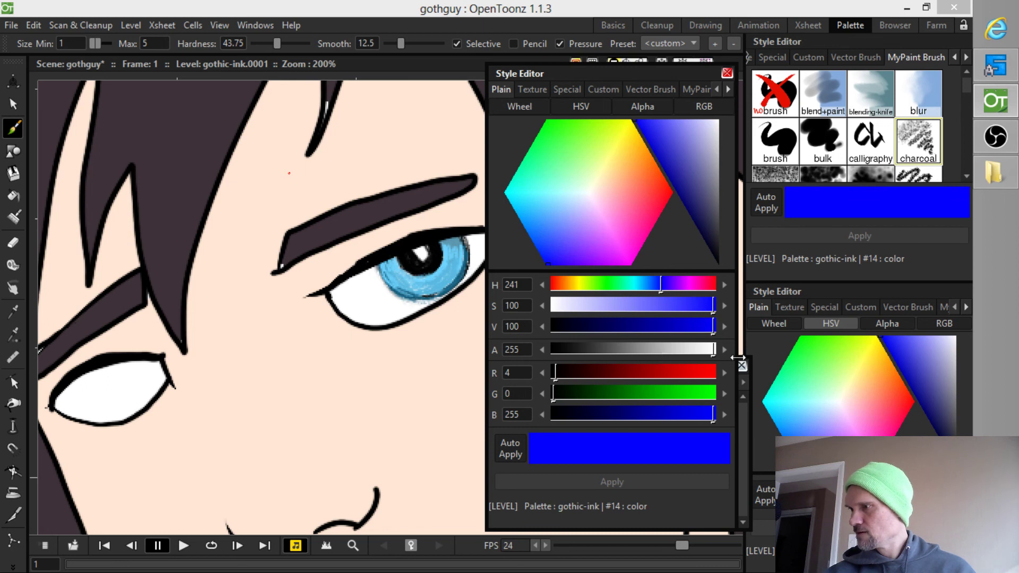
Turn on Autopaint for Lines for the new blue style and close the Style Editor.
left_click_drag(738, 358, 542, 359)
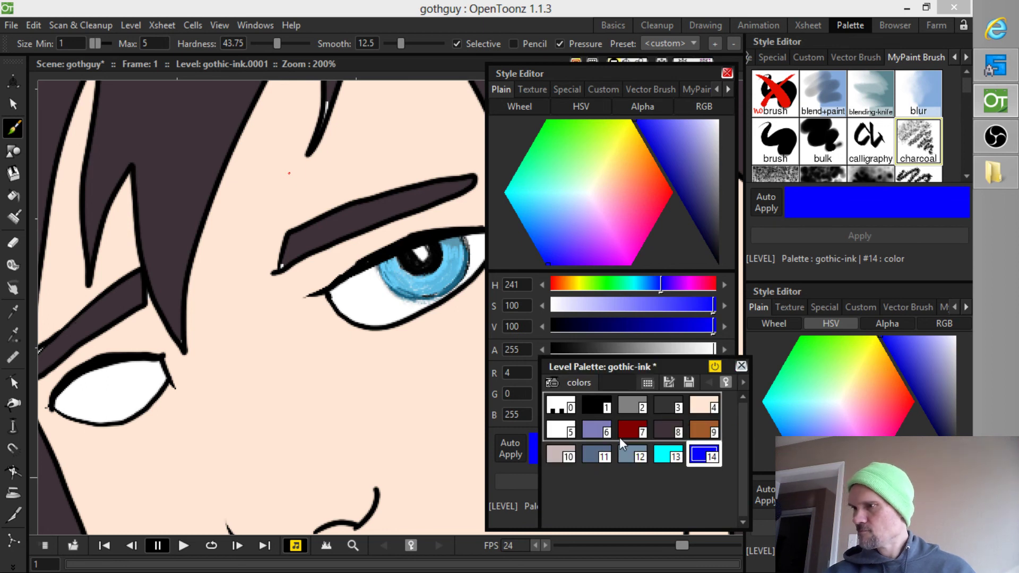
left_click(728, 89)
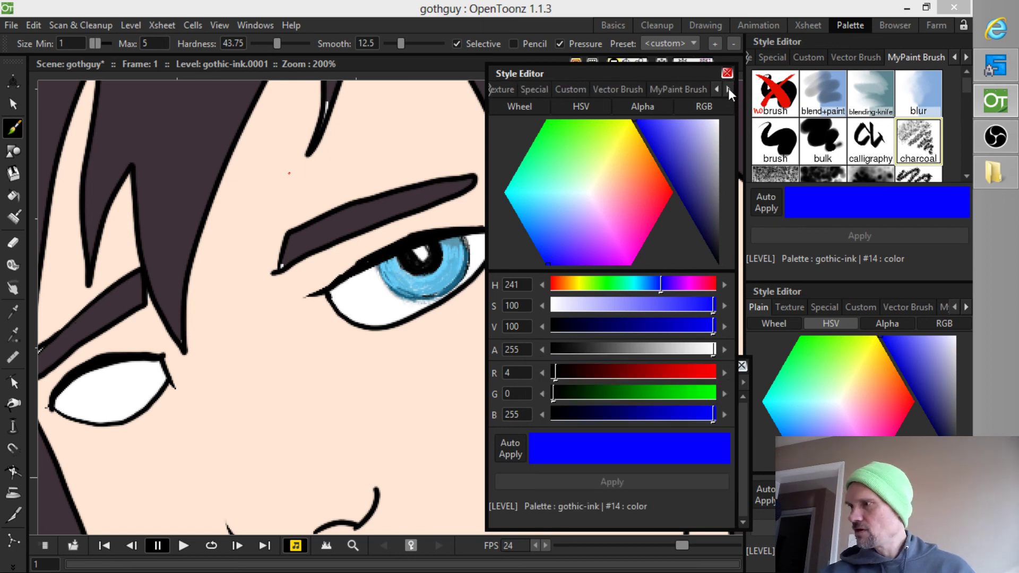
left_click(728, 89)
left_click(695, 89)
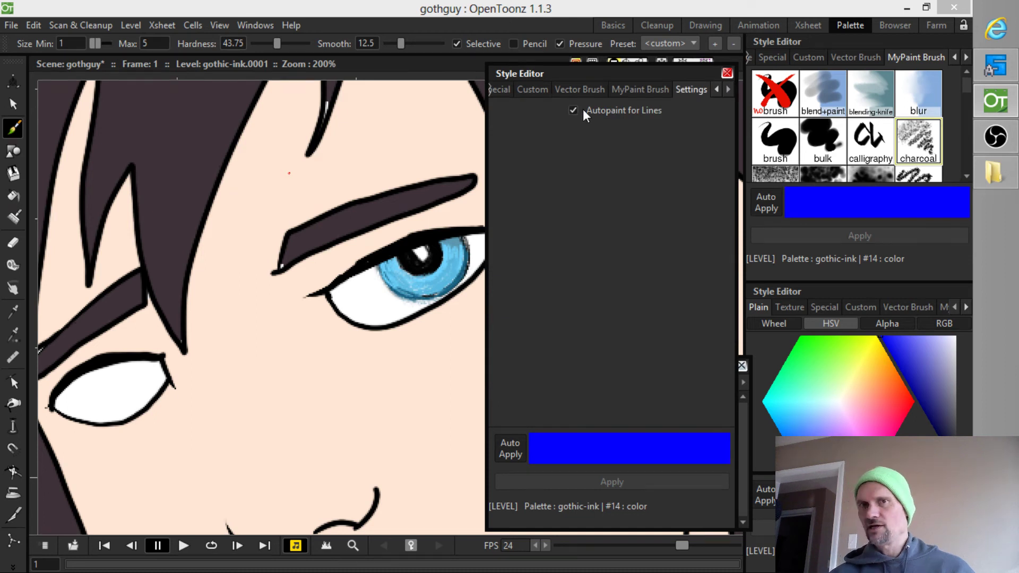
left_click(717, 89)
left_click(716, 89)
left_click(717, 89)
left_click(502, 94)
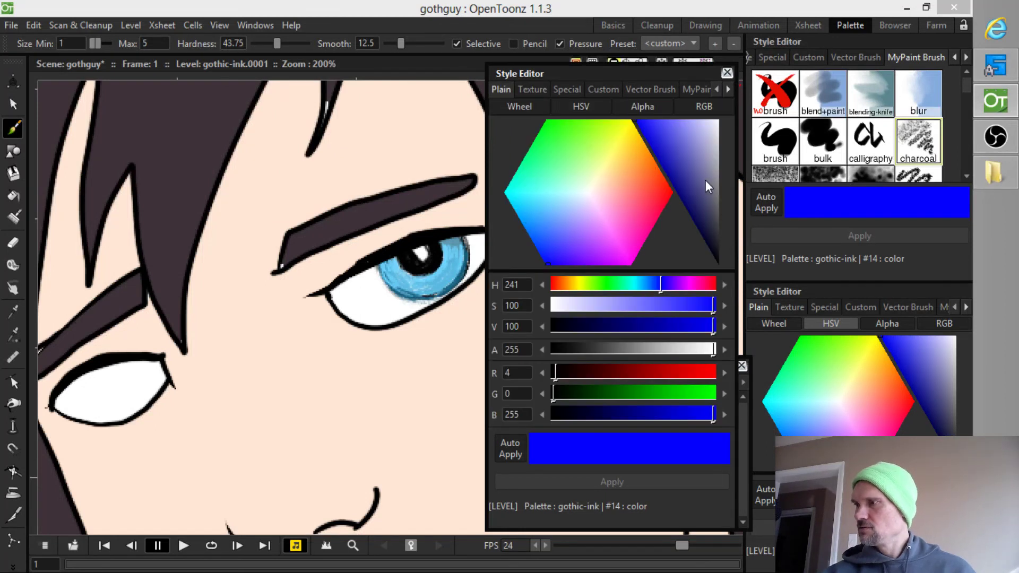
left_click(727, 72)
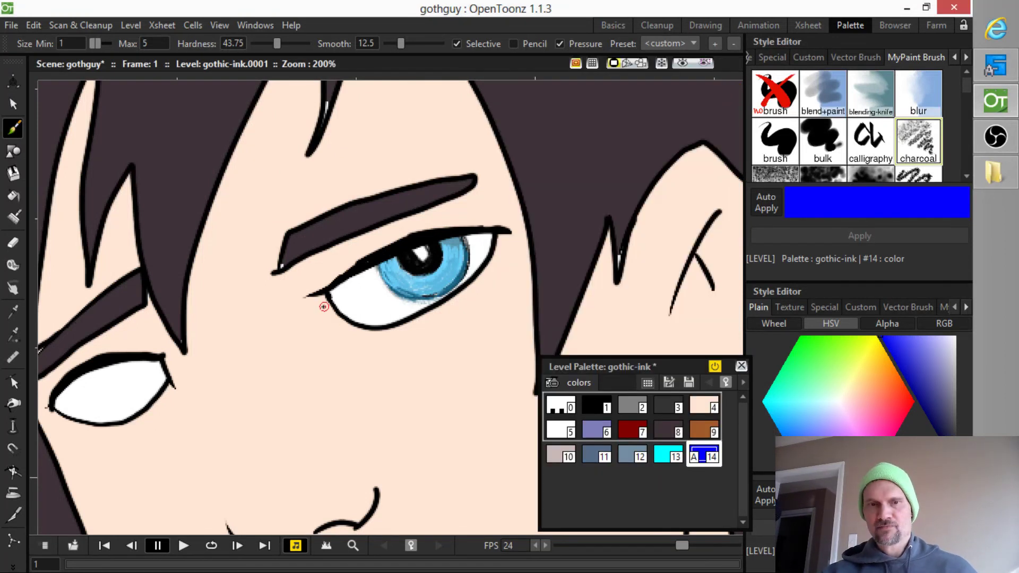
Brush blue autopaint outlines for the shadow areas below both eyes and beneath the nose, closing the gap in the nose line.
mouse_move(316, 295)
left_mouse_down()
mouse_move(335, 339)
mouse_move(378, 378)
mouse_move(456, 373)
left_mouse_up()
mouse_move(491, 338)
left_mouse_down()
mouse_move(514, 290)
mouse_move(517, 226)
left_mouse_up()
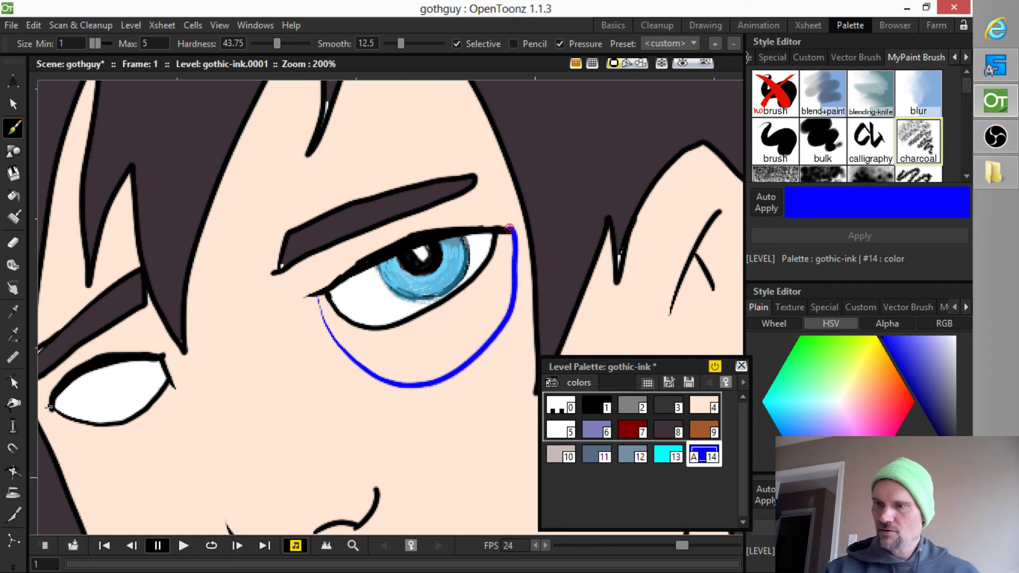
mouse_move(50, 409)
left_mouse_down()
mouse_move(77, 452)
mouse_move(137, 476)
mouse_move(158, 465)
mouse_move(172, 435)
mouse_move(174, 378)
left_mouse_up()
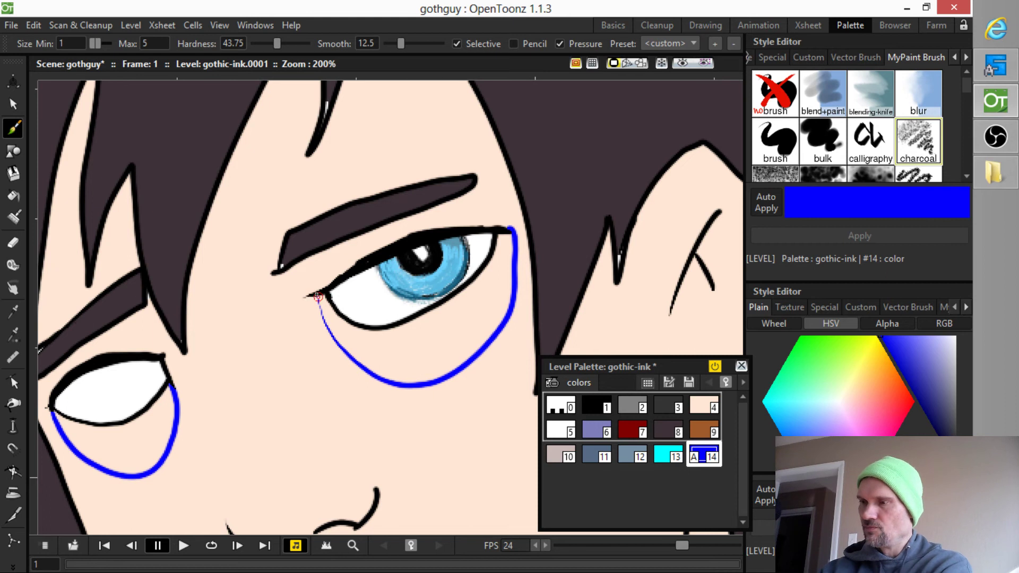
left_click_drag(316, 296, 329, 335)
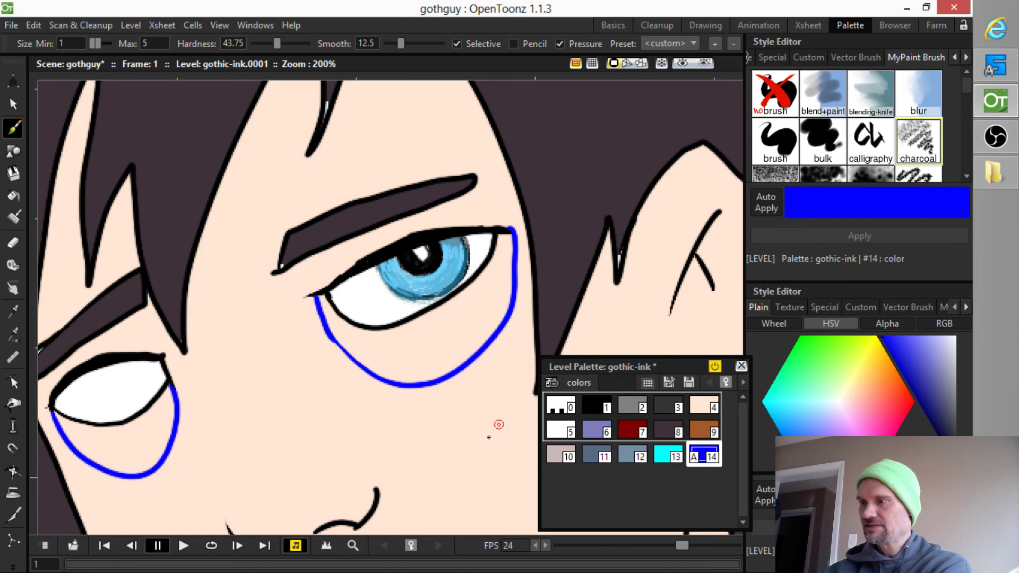
middle_click(496, 423)
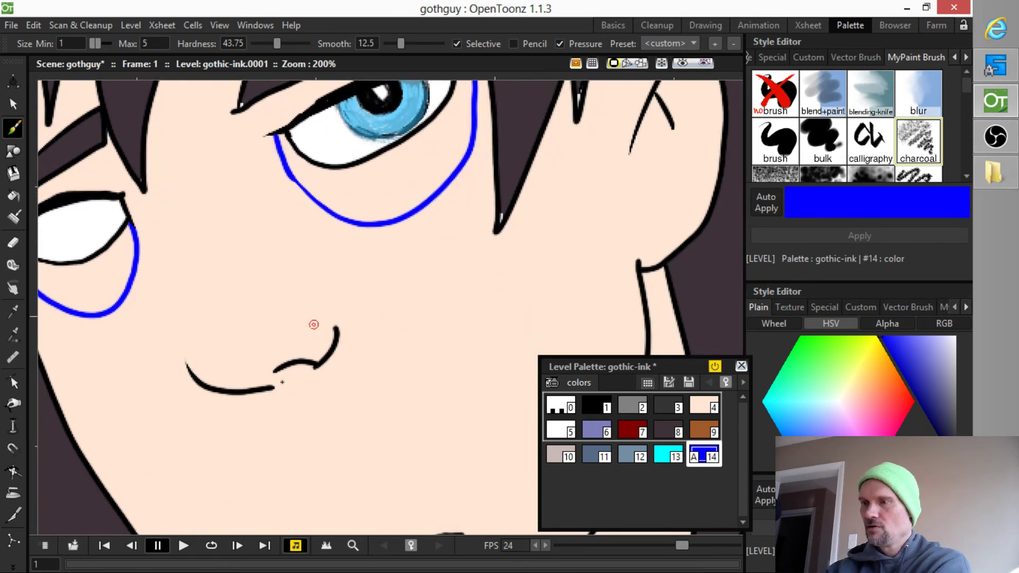
mouse_move(274, 376)
left_mouse_down()
mouse_move(216, 413)
mouse_move(265, 446)
mouse_move(308, 440)
mouse_move(337, 413)
mouse_move(342, 324)
left_mouse_up()
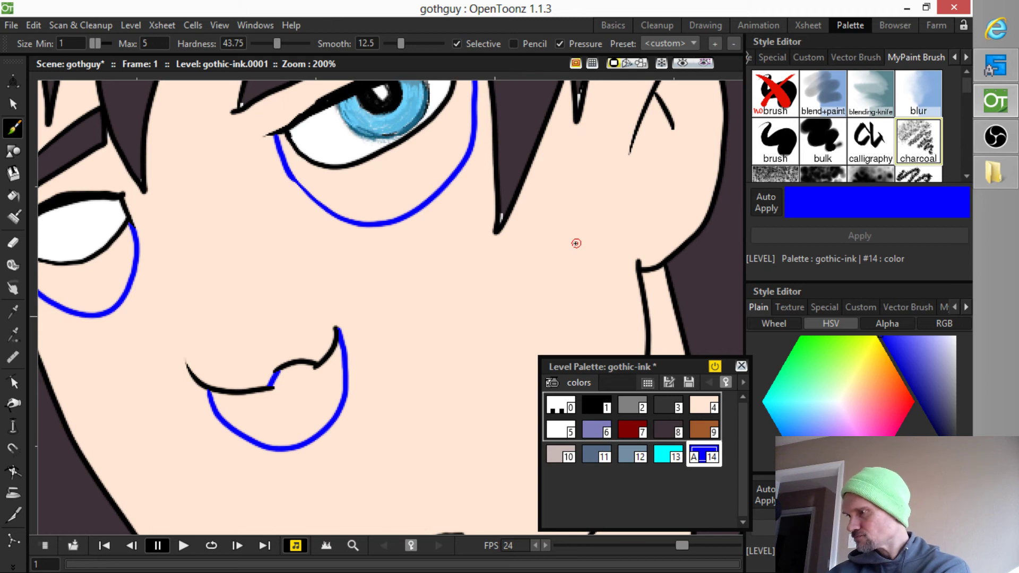
Brush a closed blue outline for the shadow below the mouth, using style 14.
left_click(633, 406)
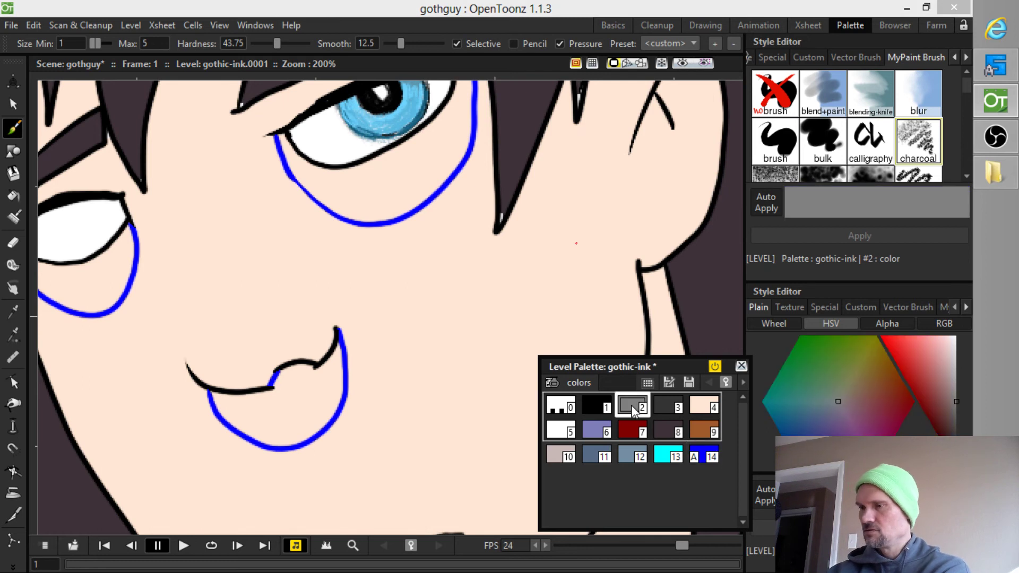
key("shift+space")
left_click_drag(442, 305, 431, 358)
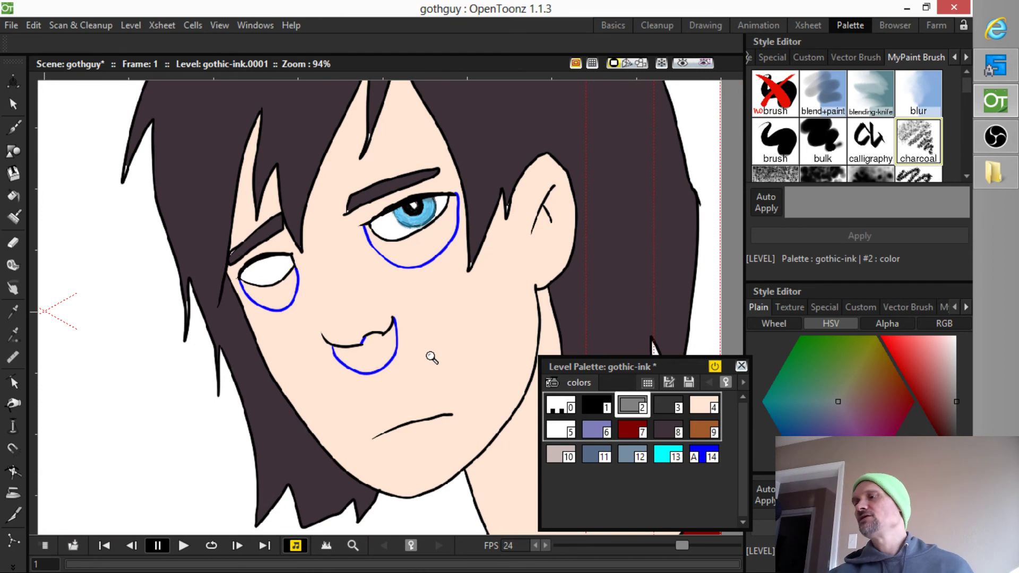
left_click(704, 455)
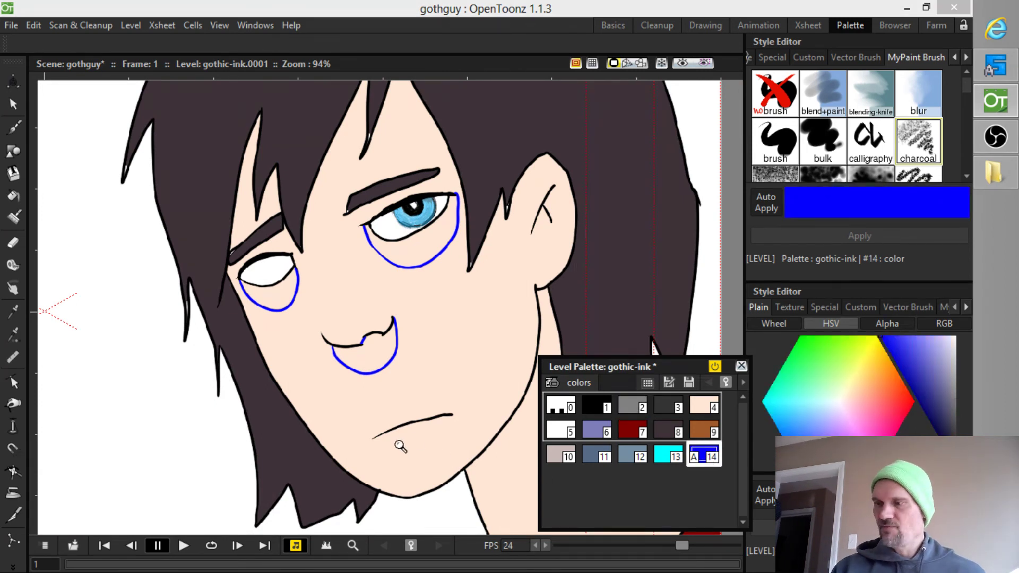
key("b")
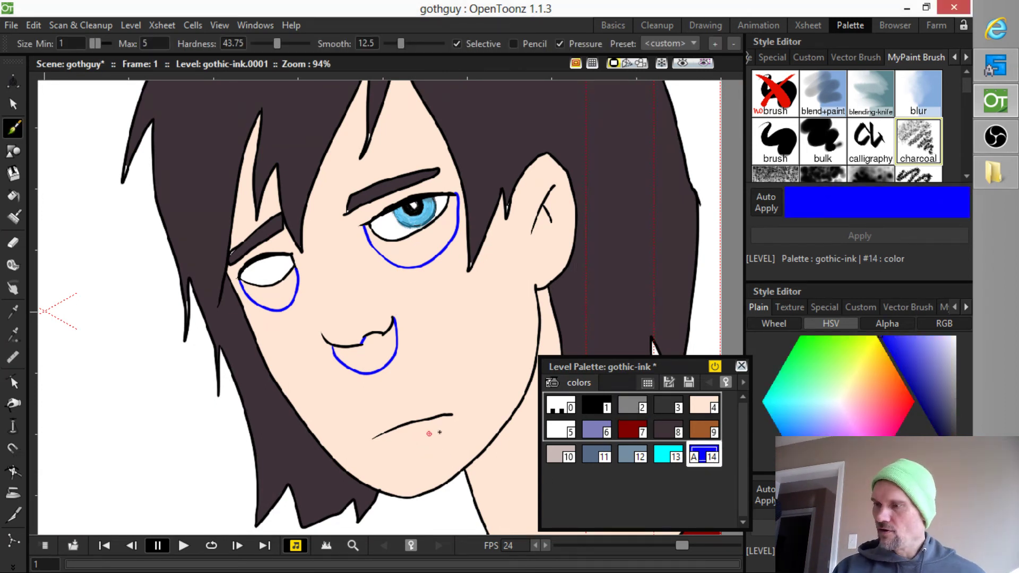
mouse_move(430, 433)
left_mouse_down()
mouse_move(422, 455)
mouse_move(395, 451)
left_mouse_up()
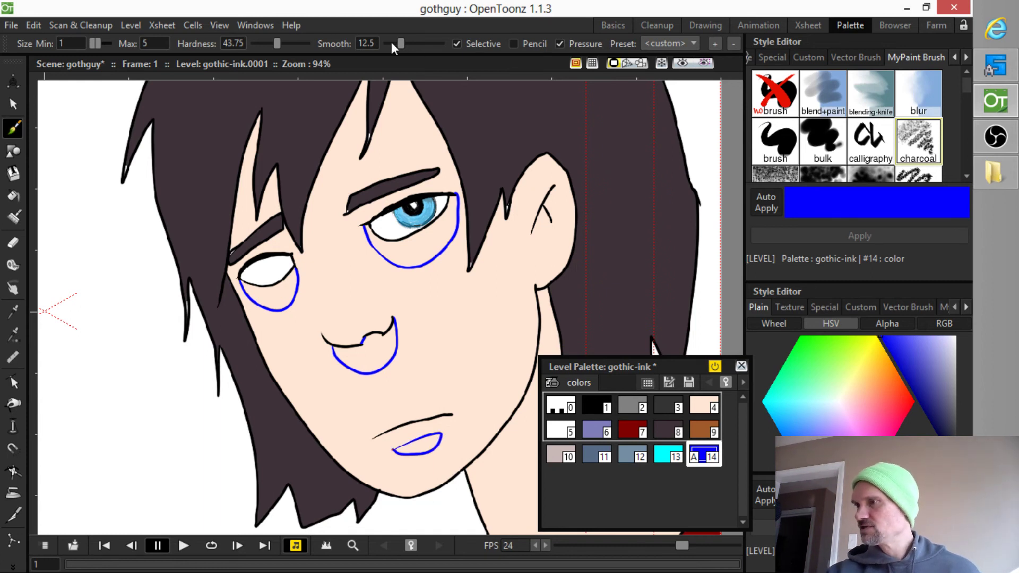
Set the brush smoothing to 0 and draw the blue neck shadow line from the earlobe along the jaw to the neck's front edge.
left_click_drag(400, 44, 389, 44)
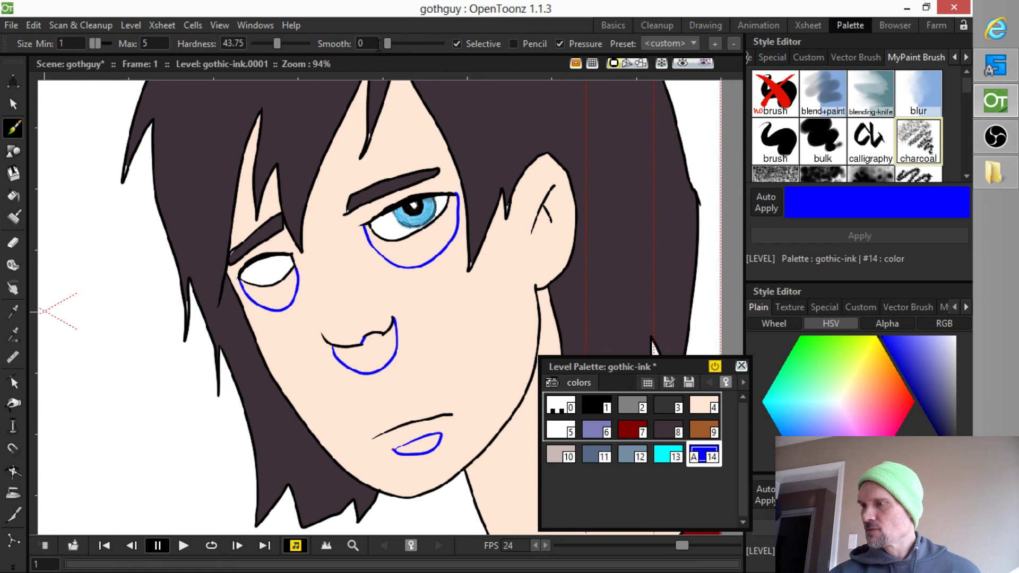
left_click_drag(476, 363, 375, 223)
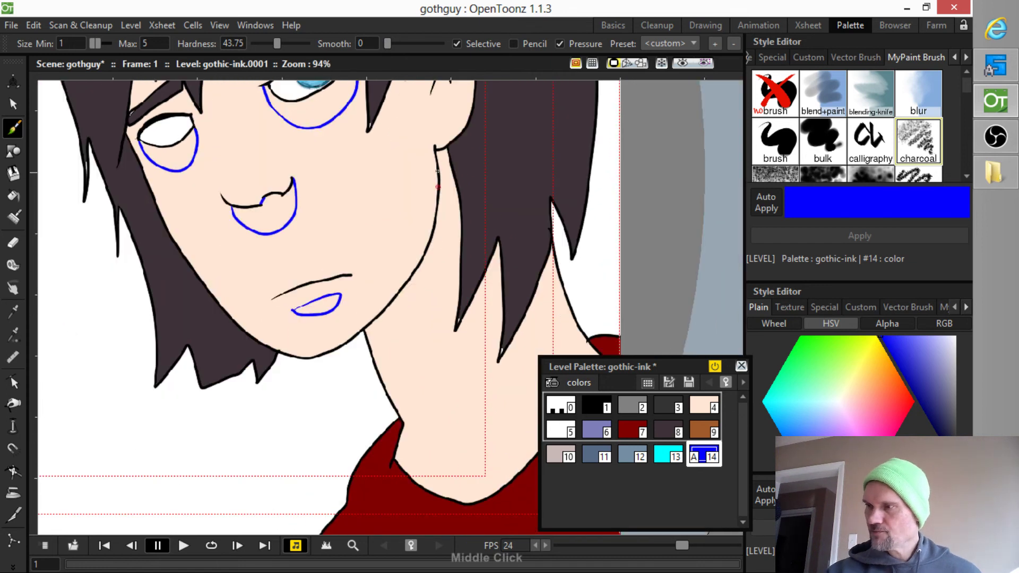
mouse_move(439, 149)
left_mouse_down()
mouse_move(440, 259)
mouse_move(425, 317)
mouse_move(382, 374)
left_mouse_up()
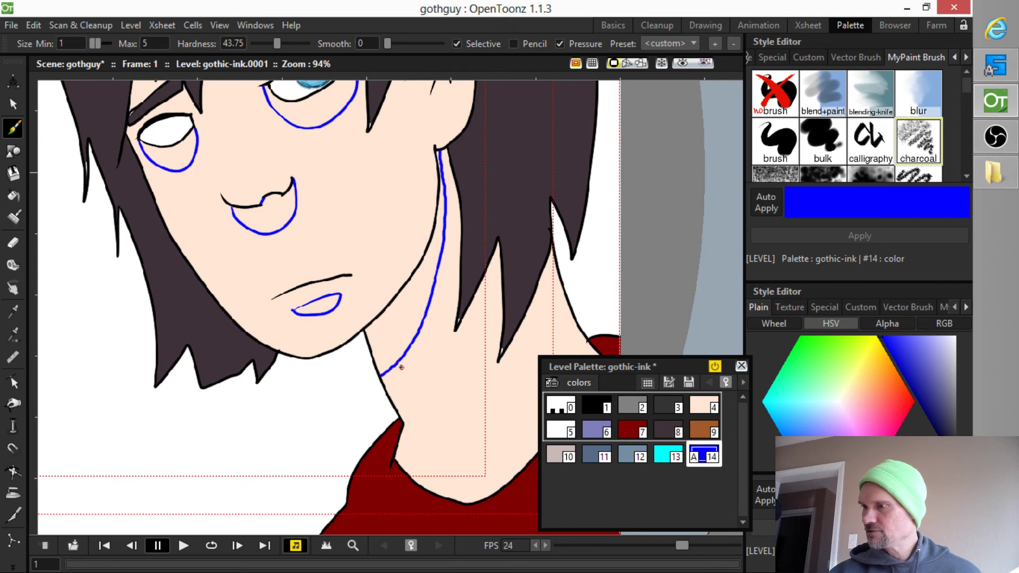
left_click_drag(482, 320, 481, 412)
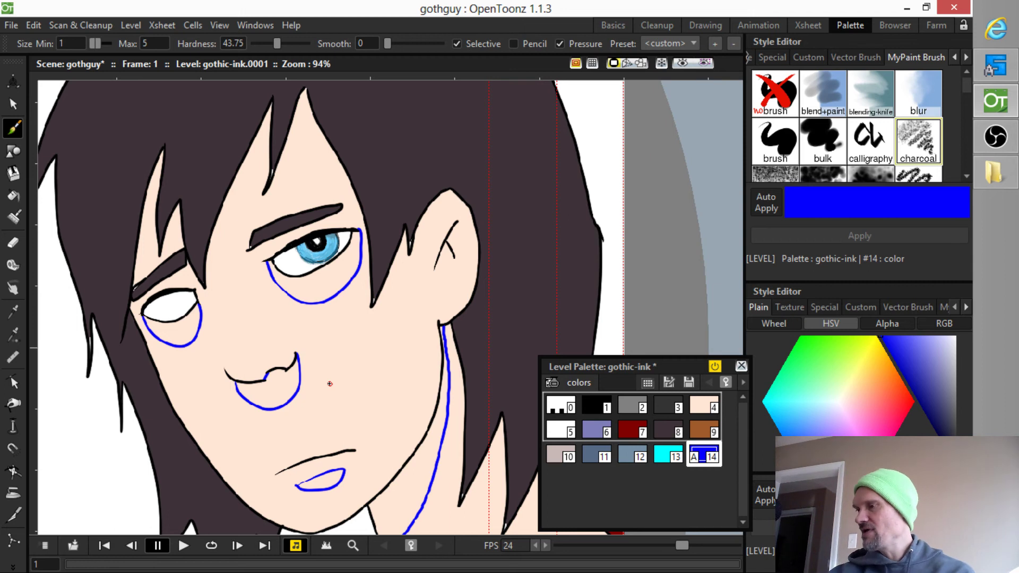
Try filling the shadow areas below both eyes with grey style 2, and undo both fills.
left_click(631, 410)
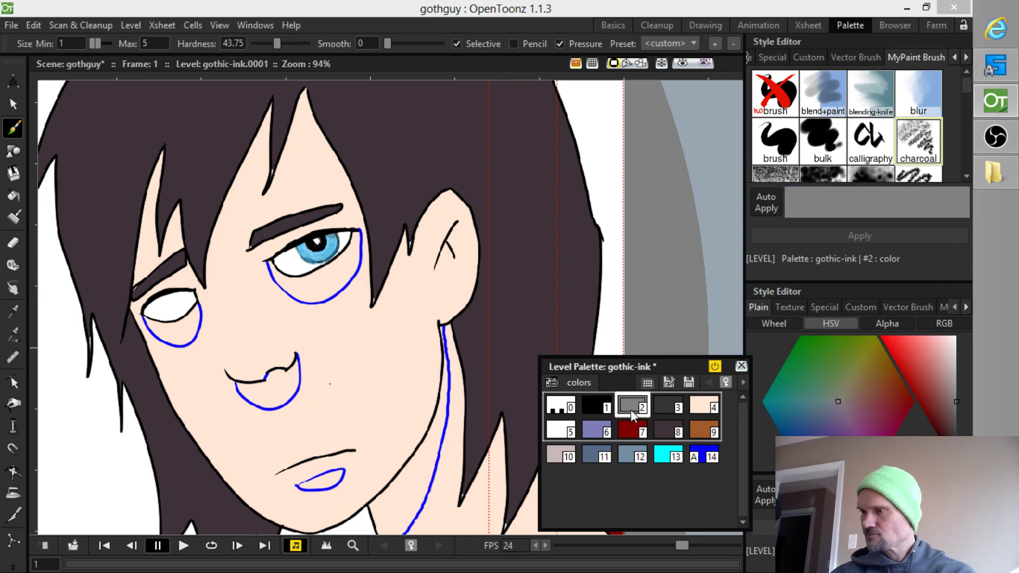
key("f")
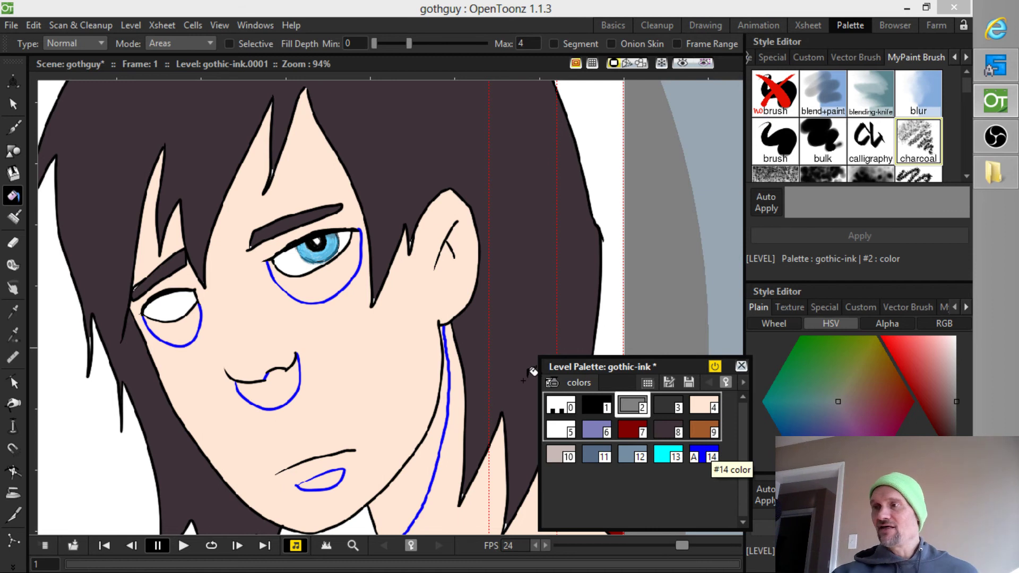
left_click(331, 280)
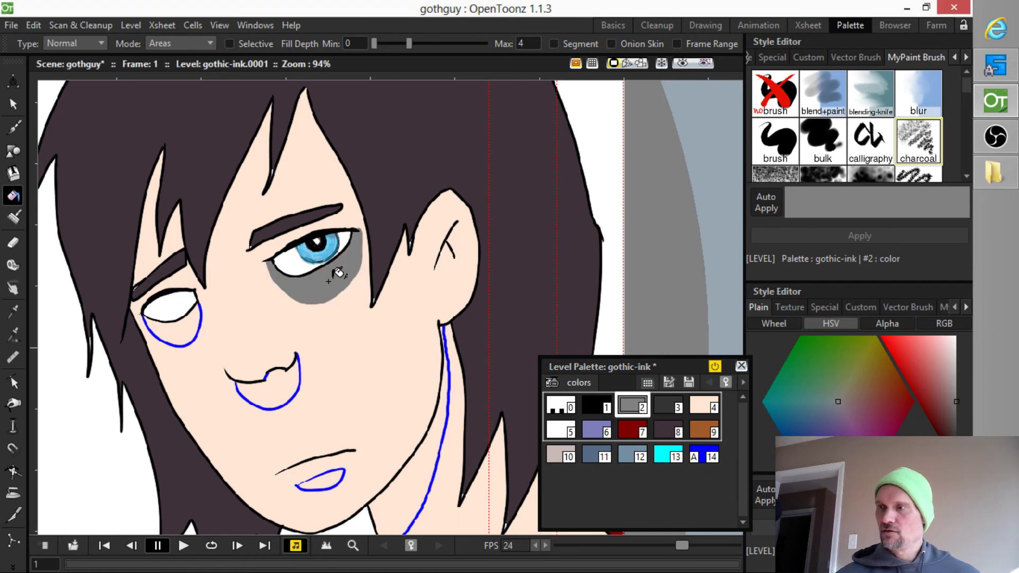
left_click(189, 322)
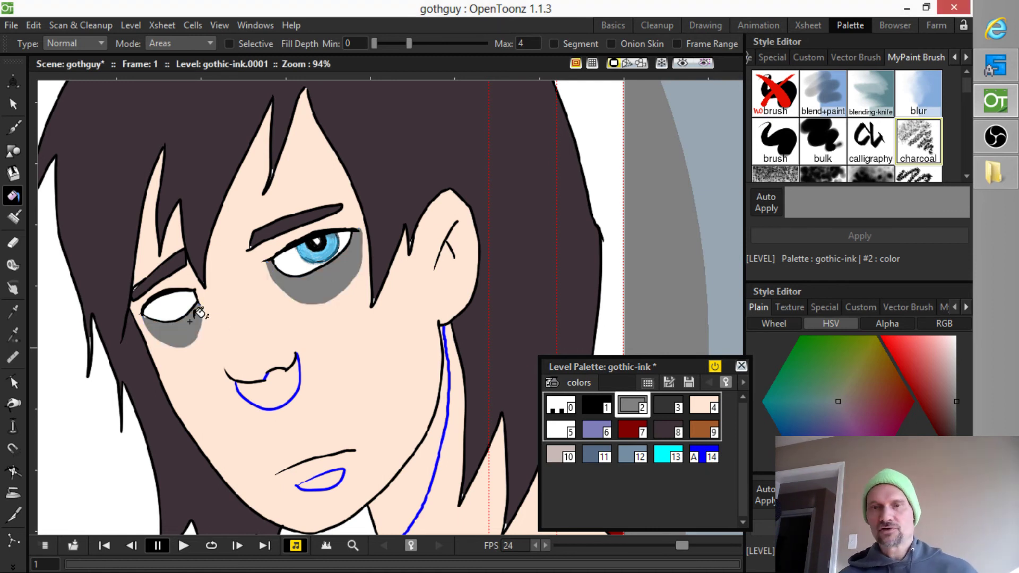
key("ctrl+z")
key("ctrl+z")
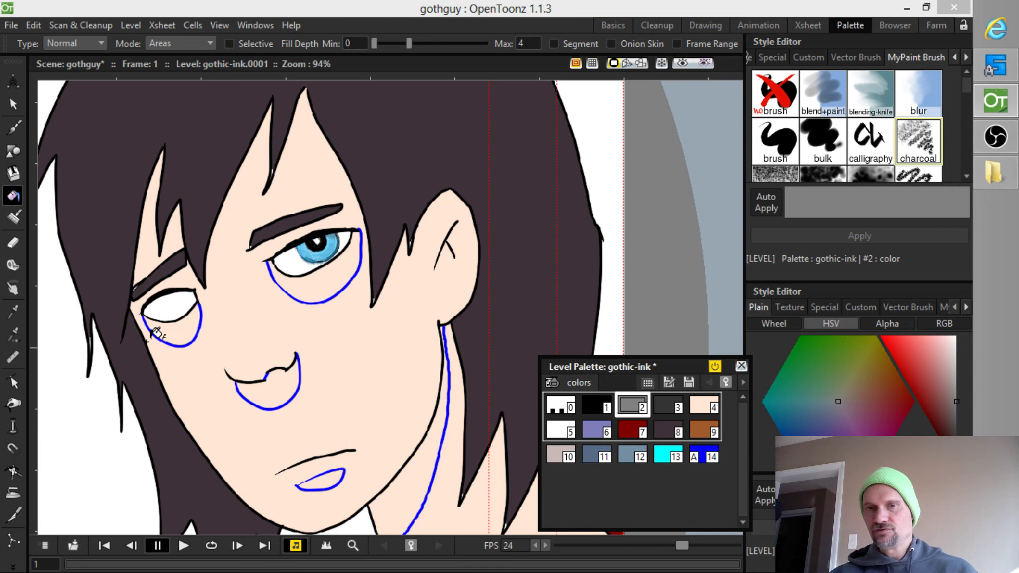
Recolour style 2 with the skin tone picked from the face, darkened slightly to a beige shadow shade.
key("r")
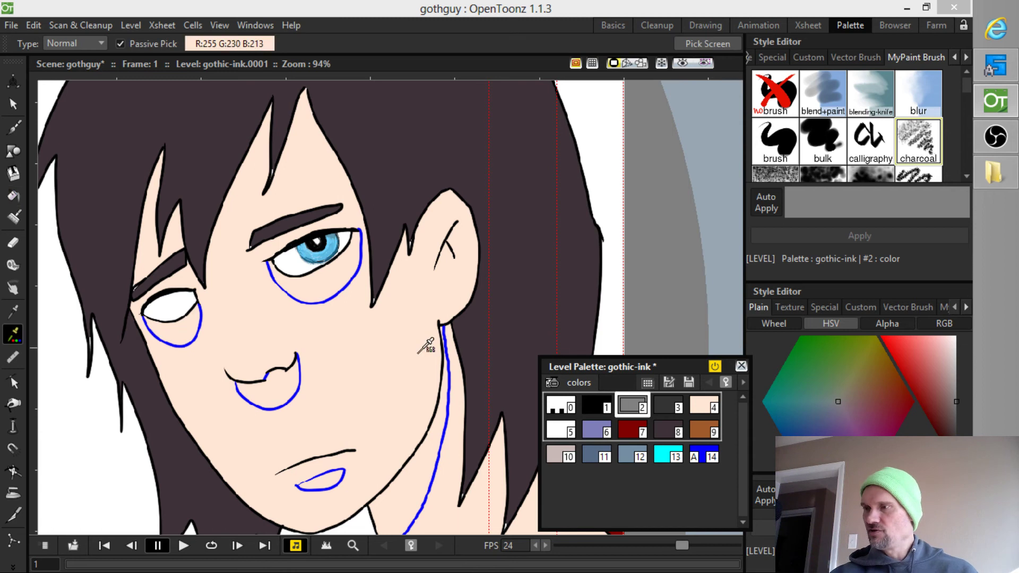
left_click(387, 366)
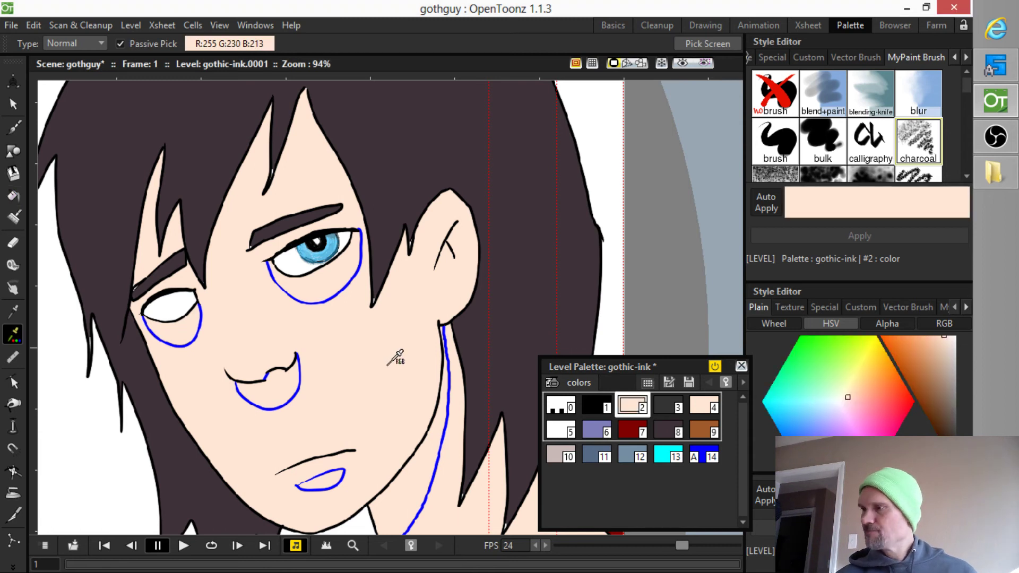
left_click(943, 354)
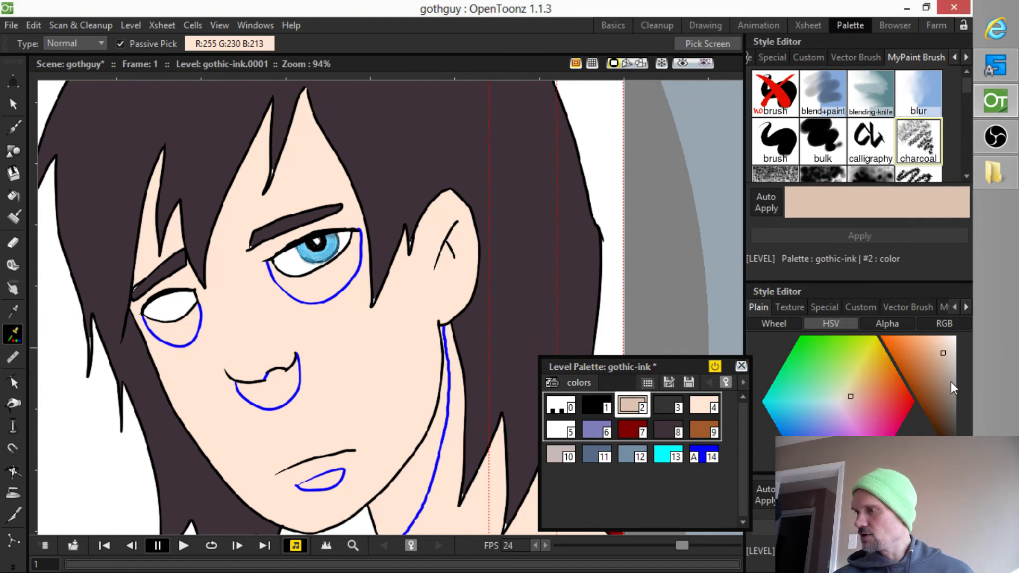
Fill the outlined shadow areas below both eyes, the nose and the mouth and along the neck with beige style 2.
key("f")
left_click(342, 275)
left_click(193, 332)
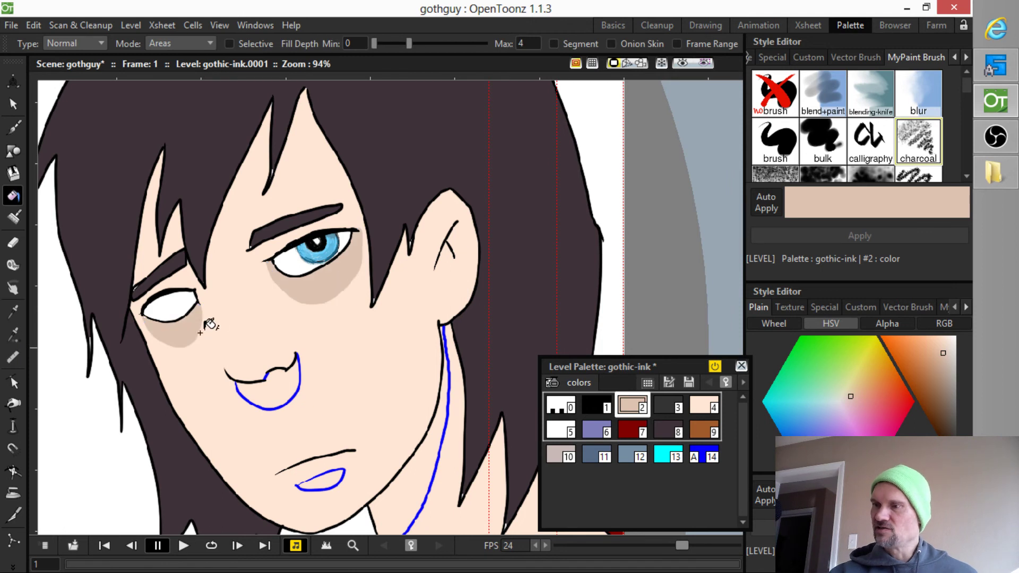
left_click(284, 392)
left_click(330, 484)
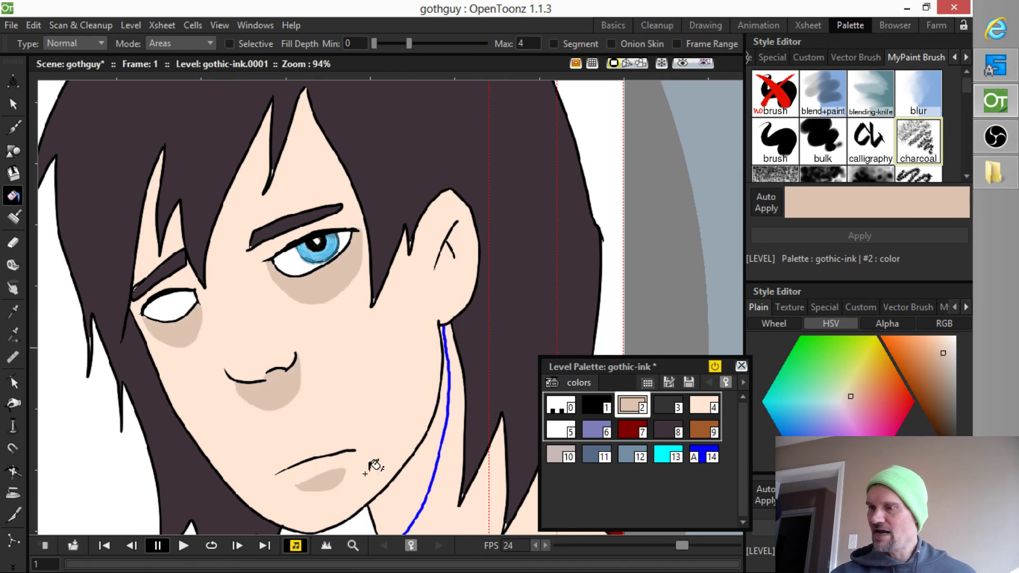
left_click(397, 495)
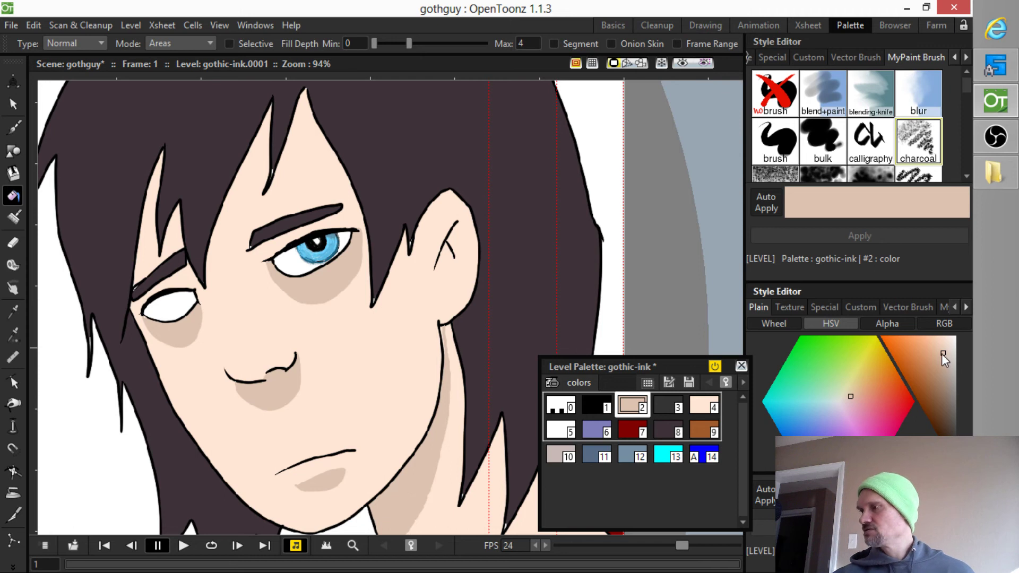
Close the floating gothic-ink level palette and save the scene.
mouse_move(943, 354)
left_mouse_down()
mouse_move(938, 392)
mouse_move(949, 361)
mouse_move(939, 353)
mouse_move(935, 361)
mouse_move(944, 352)
left_mouse_up()
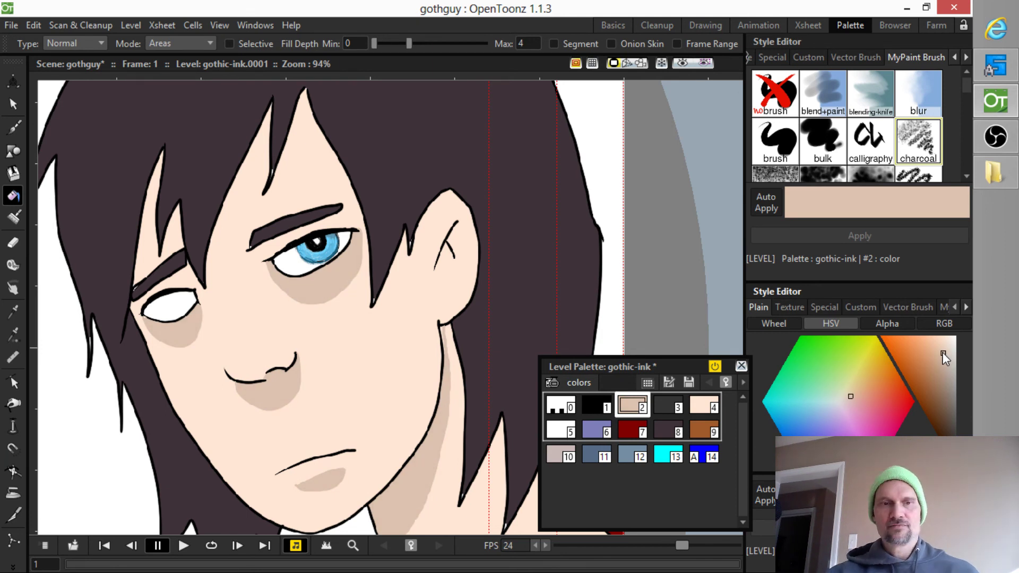
left_click(741, 366)
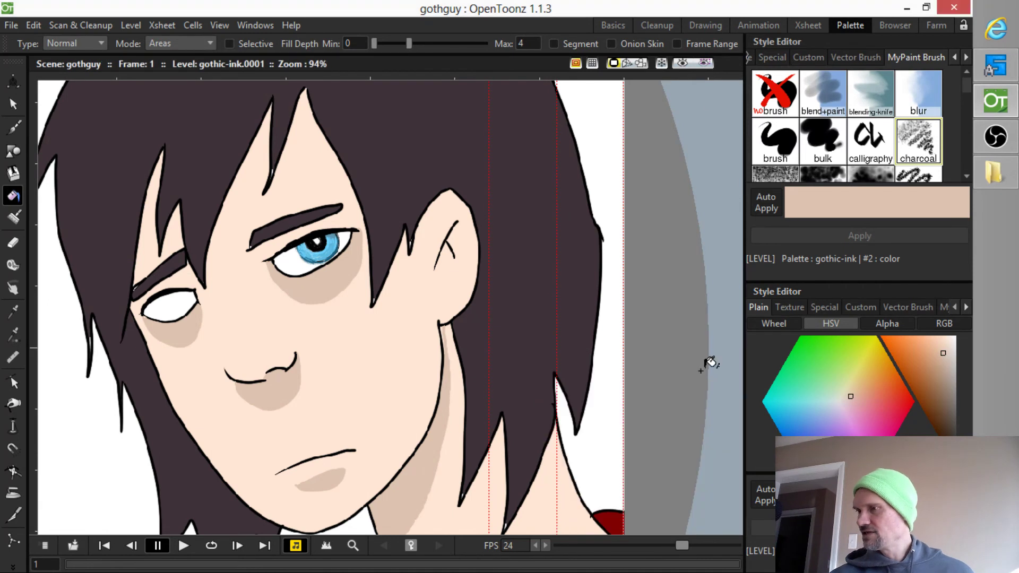
key("ctrl+s")
Switch to the Animation room and lock the gothic-ink column, Col3.
left_click_drag(485, 276, 465, 342)
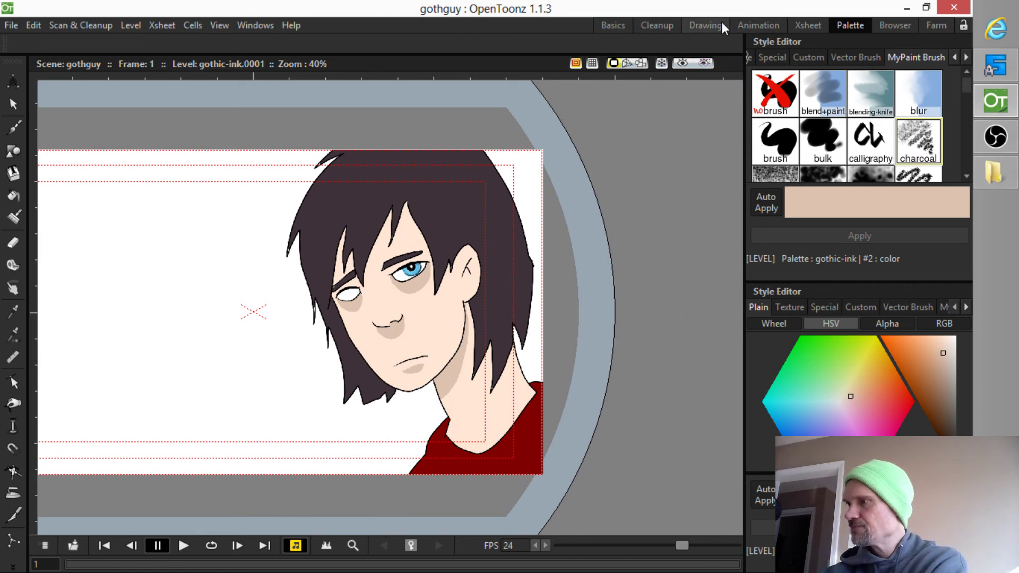
left_click(748, 24)
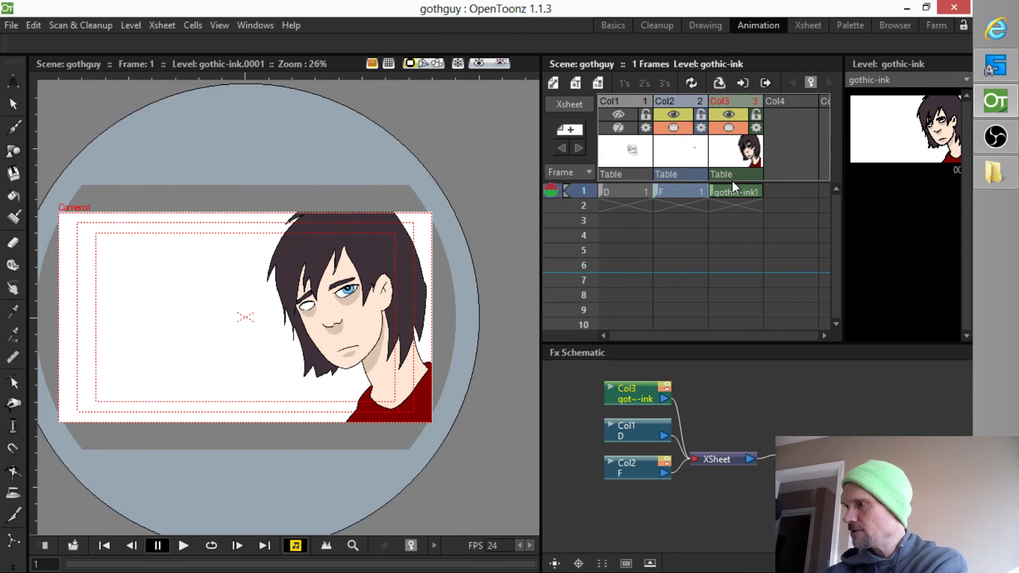
key("Left")
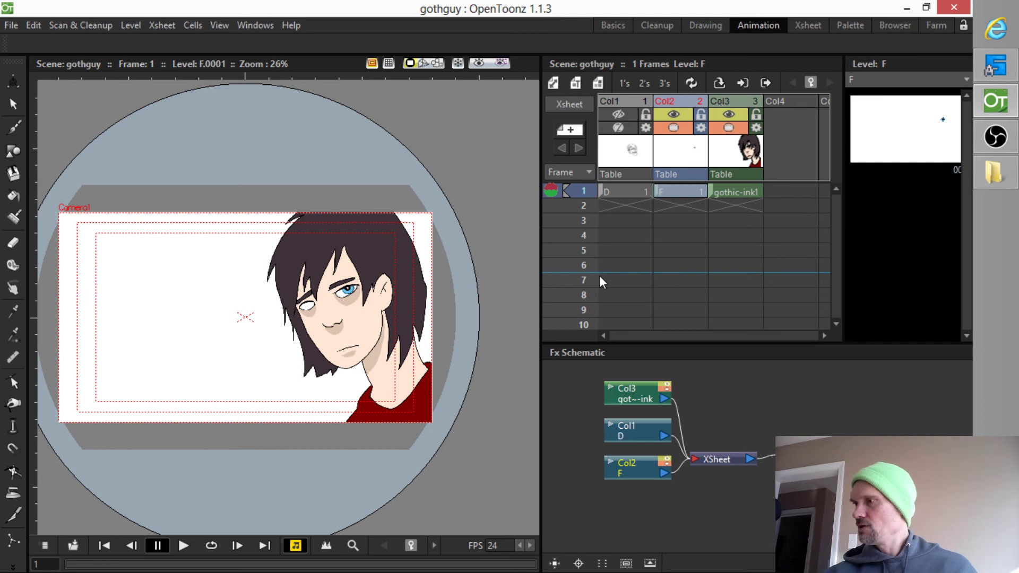
left_click(757, 115)
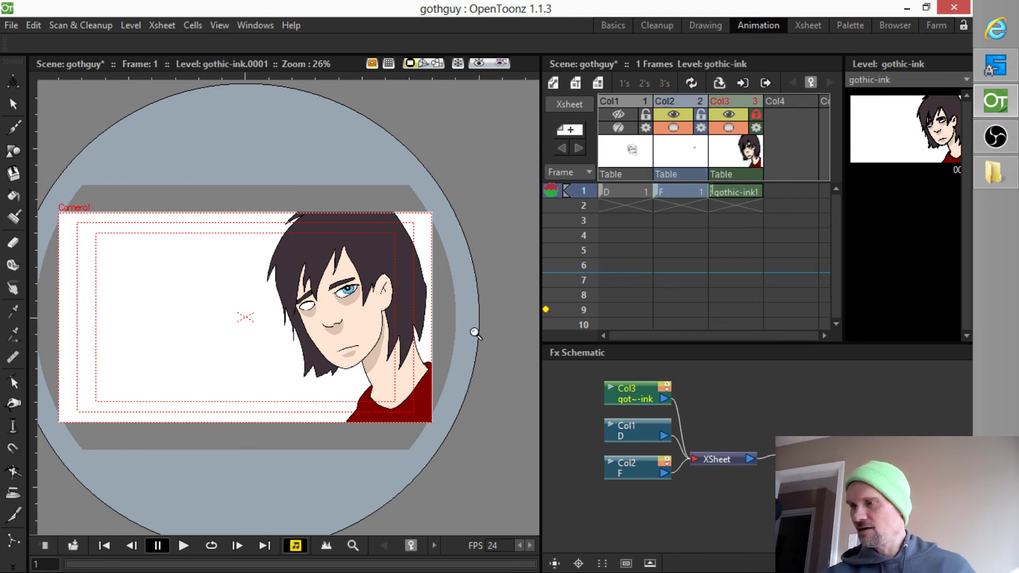
Examine the iris level by toggling Col2's preview and camera stand visibility off and back on.
left_click_drag(346, 291, 350, 240)
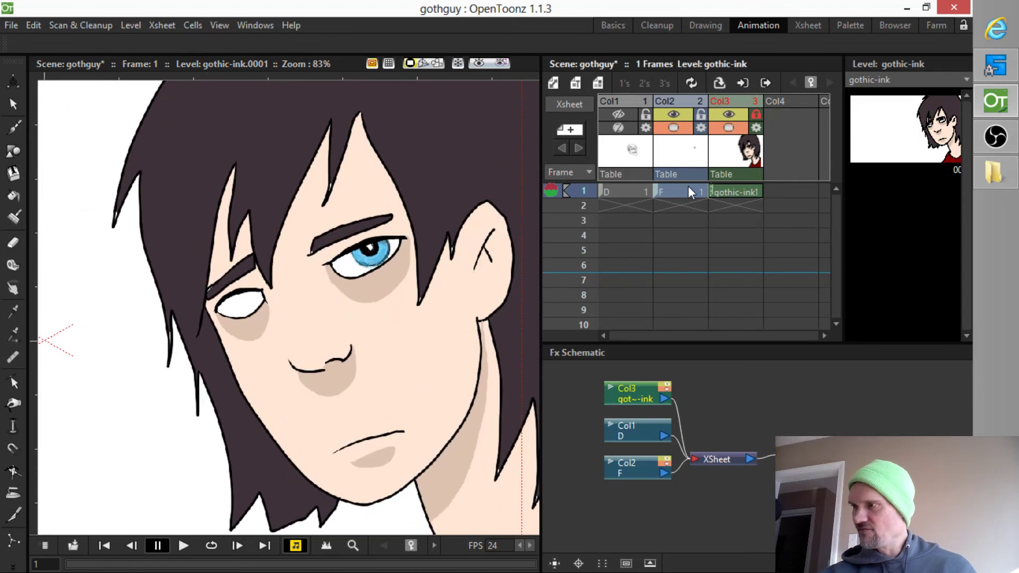
left_click(674, 114)
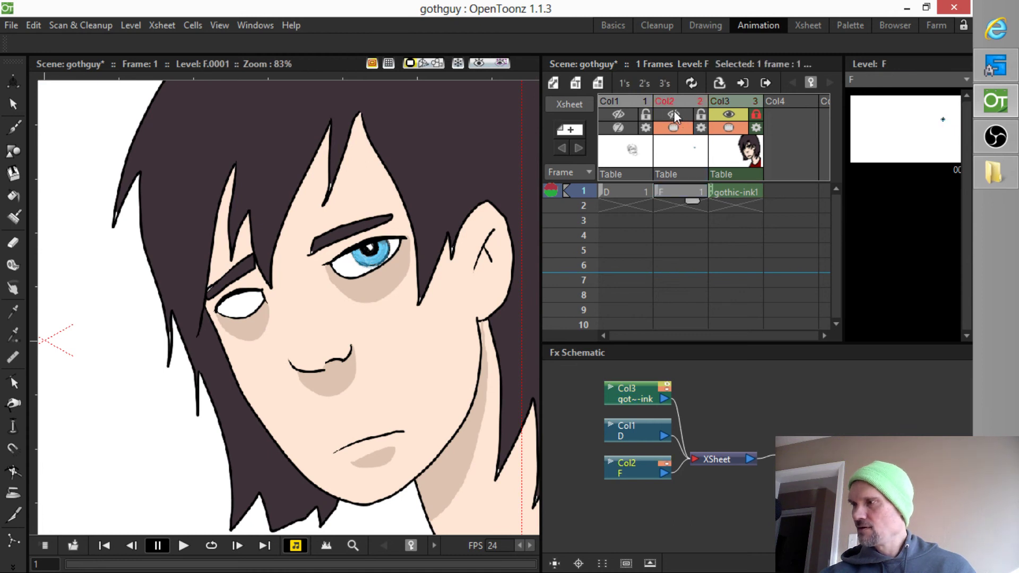
left_click(674, 114)
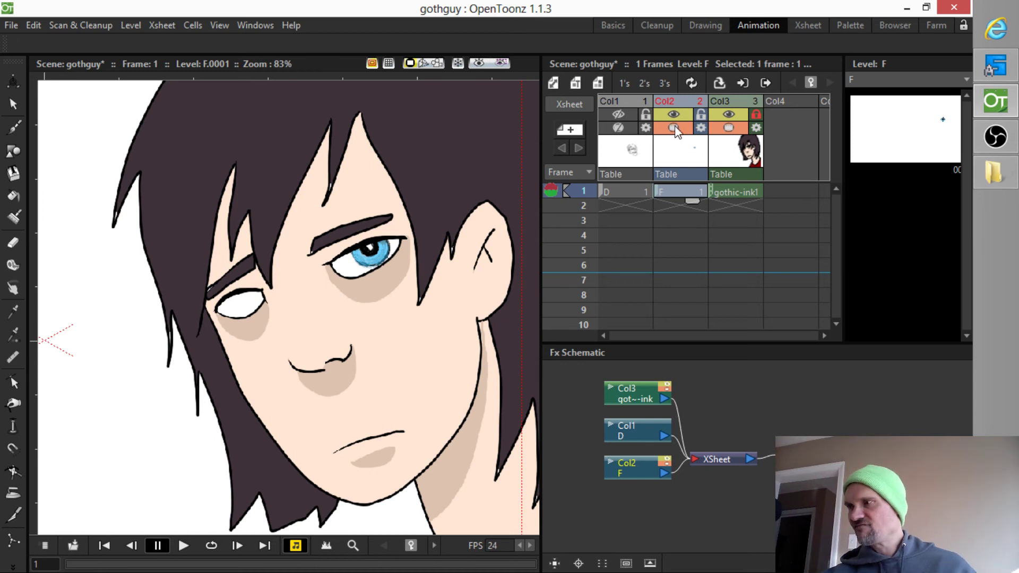
left_click(674, 129)
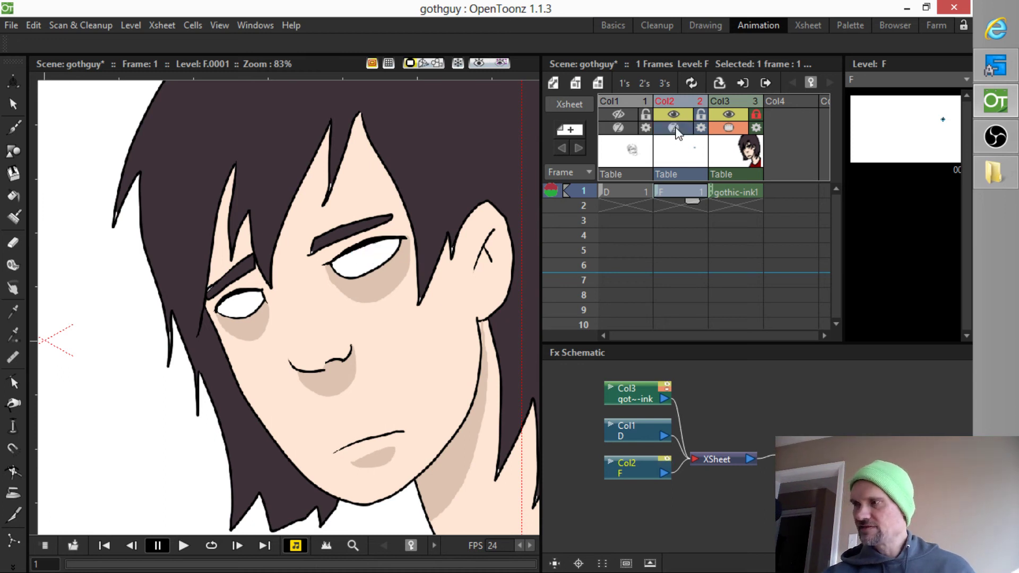
left_click(675, 128)
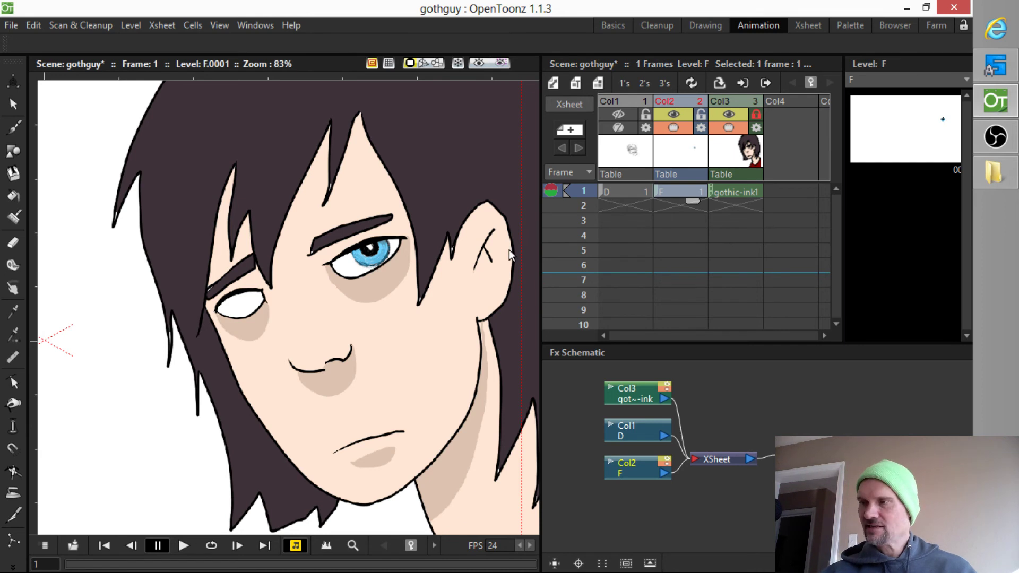
Save the scene, and shift the iris in level F by -2.7 px E/W using a rectangular selection.
key("ctrl+s")
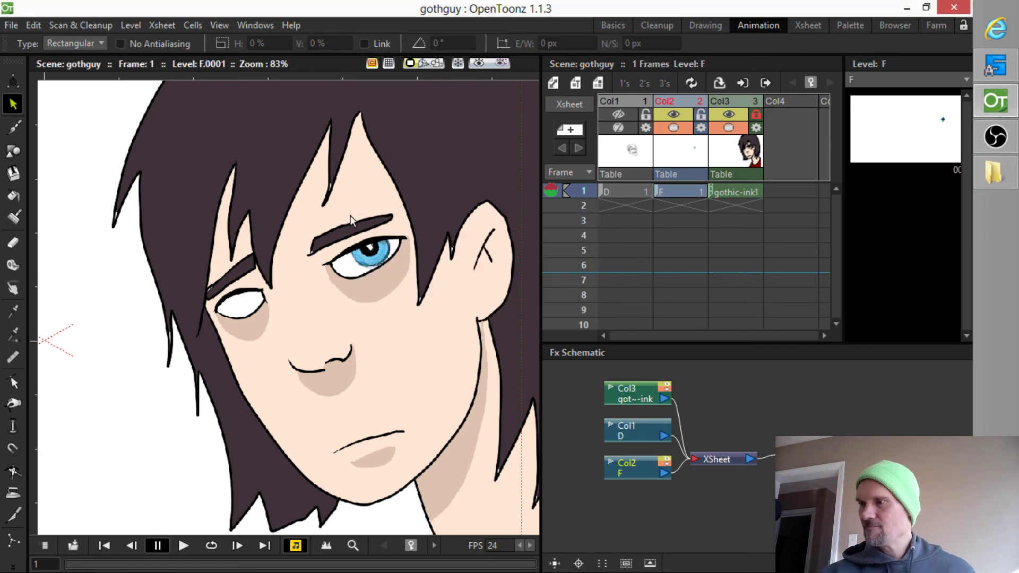
left_click_drag(324, 218, 435, 323)
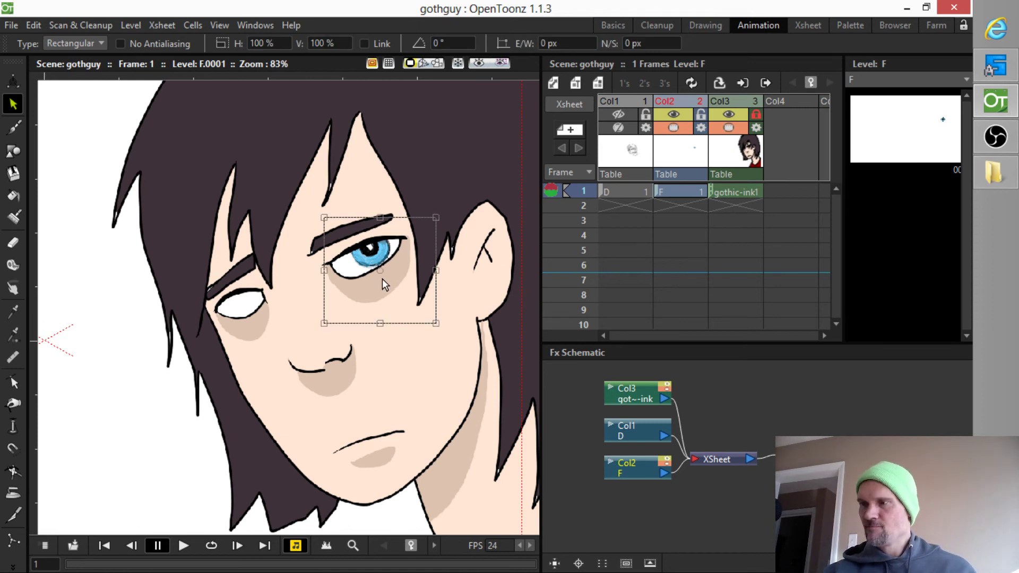
mouse_move(385, 289)
left_mouse_down()
mouse_move(353, 296)
mouse_move(391, 284)
mouse_move(383, 289)
left_mouse_up()
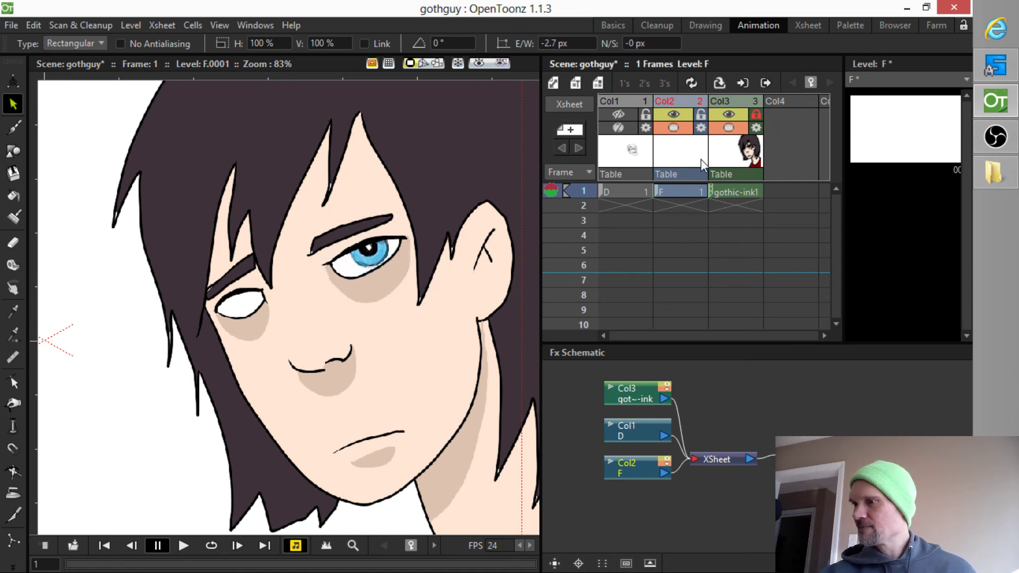
Hide the gothic-ink column in the camera stand to isolate the iris, and activate the Brush tool.
left_click(716, 154)
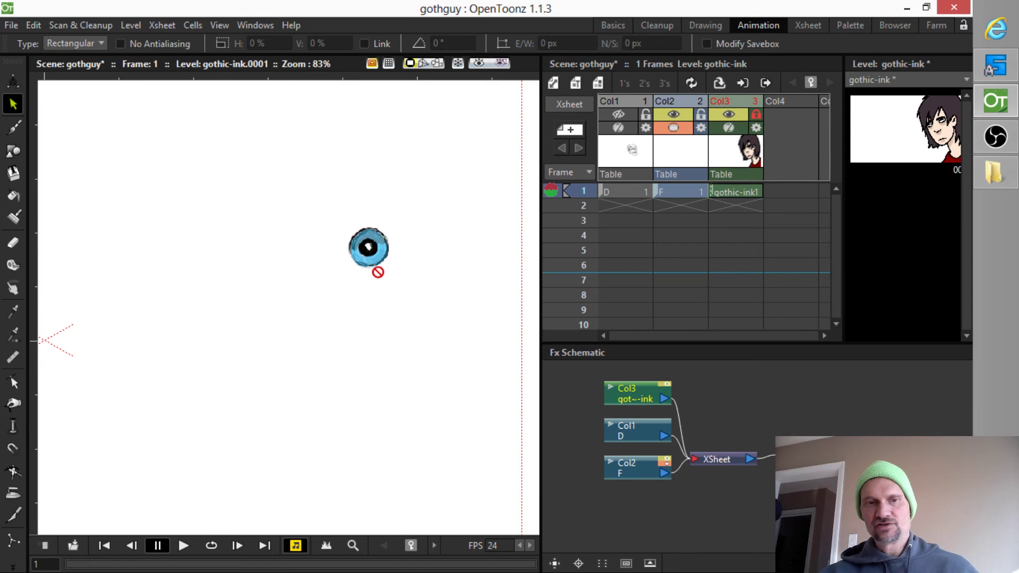
key("shift+space")
left_click_drag(371, 252, 494, 154)
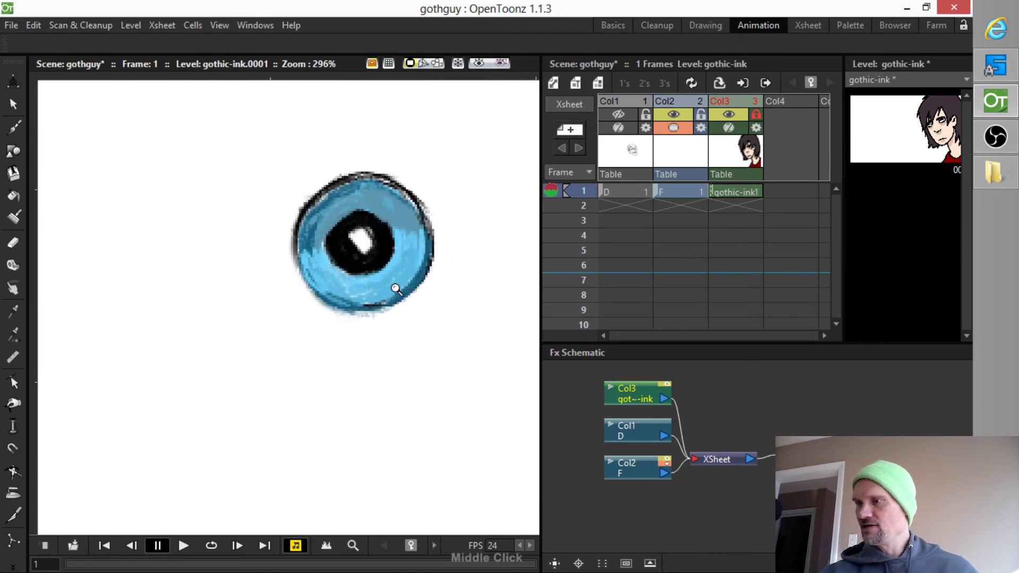
left_click_drag(404, 280, 374, 295)
left_click_drag(375, 323, 391, 314)
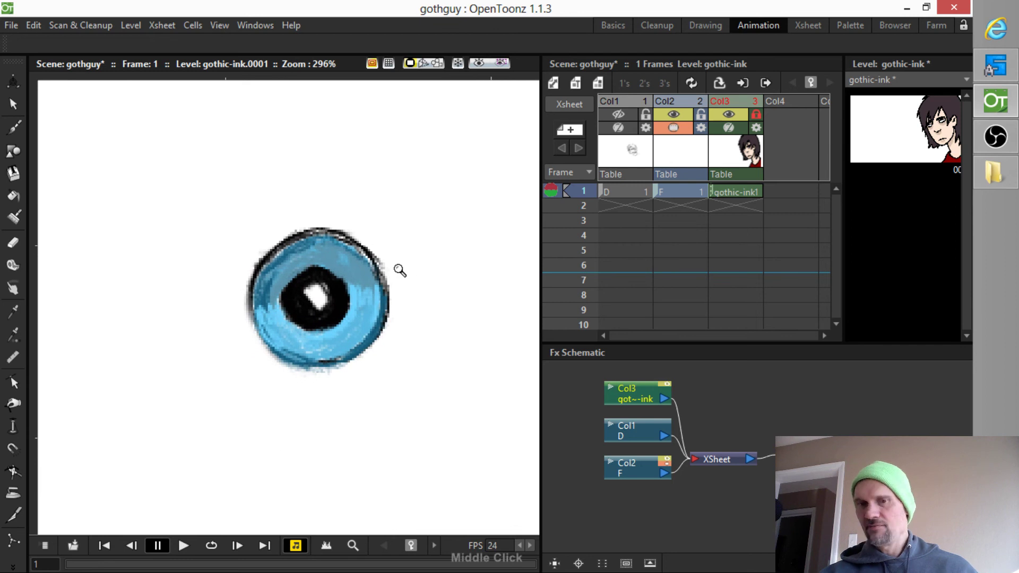
key("b")
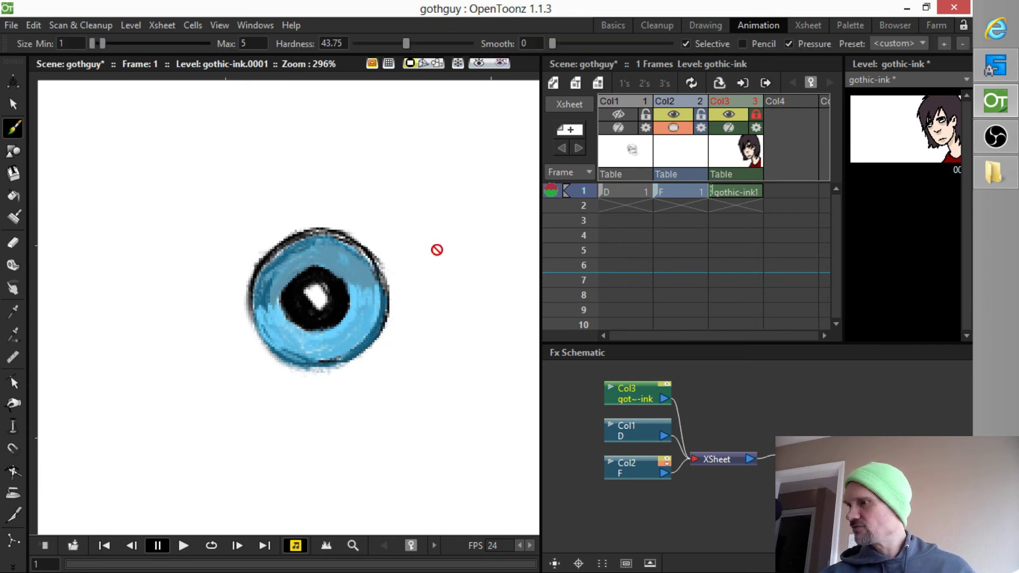
left_click(855, 29)
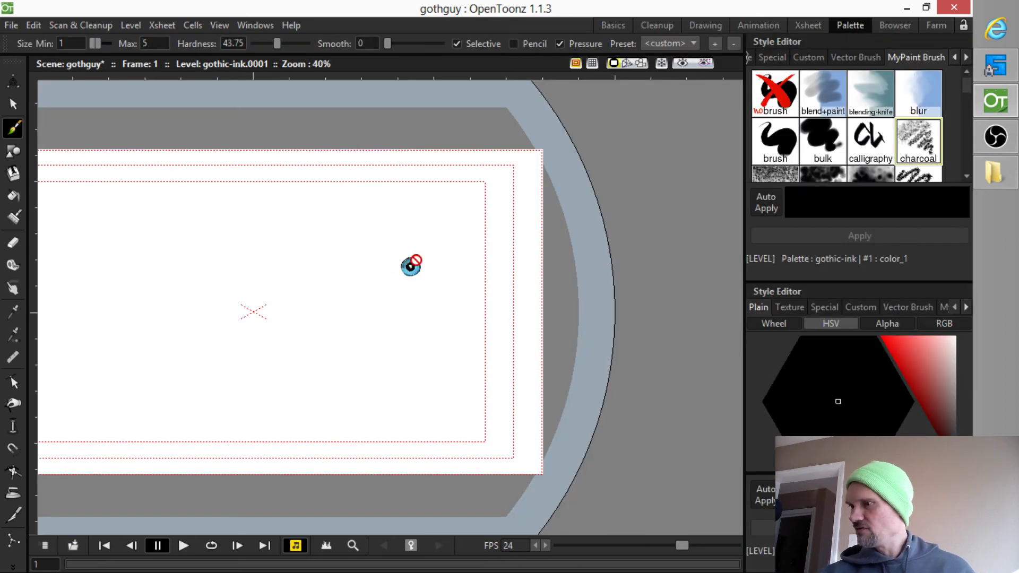
scroll(422, 266, "up", 1)
scroll(422, 266, "up", 4)
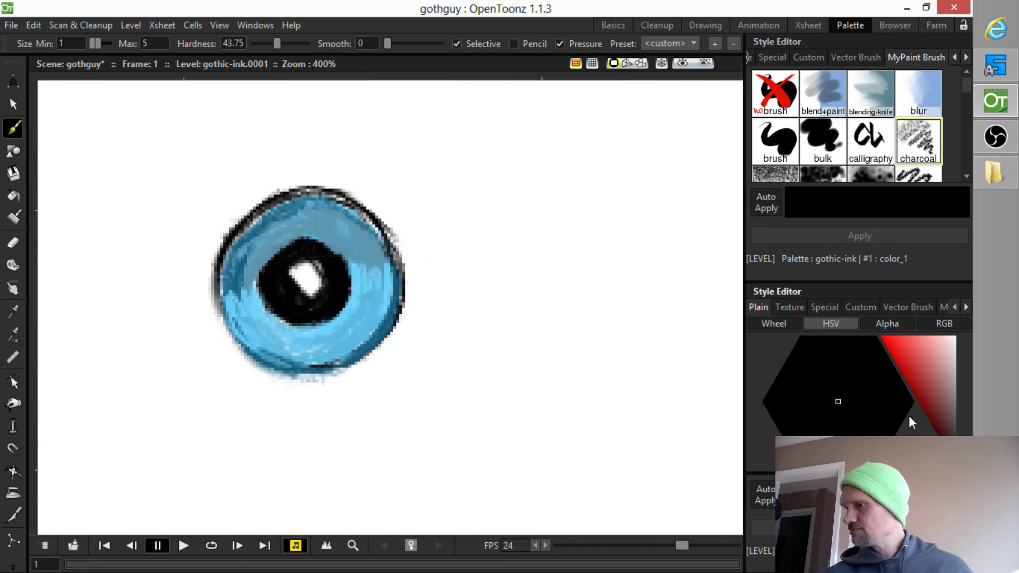
scroll(353, 267, "down", 1)
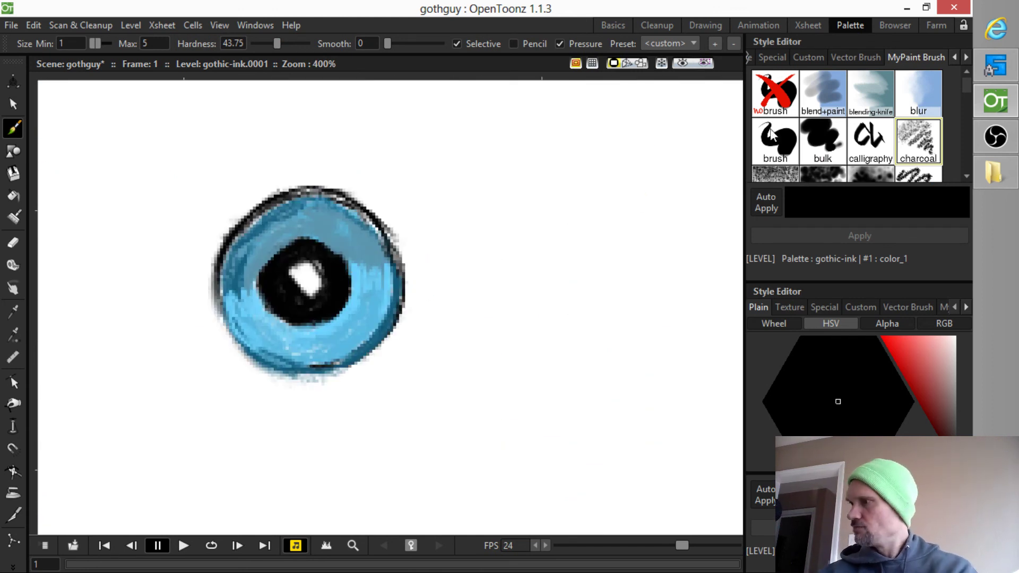
left_click(763, 27)
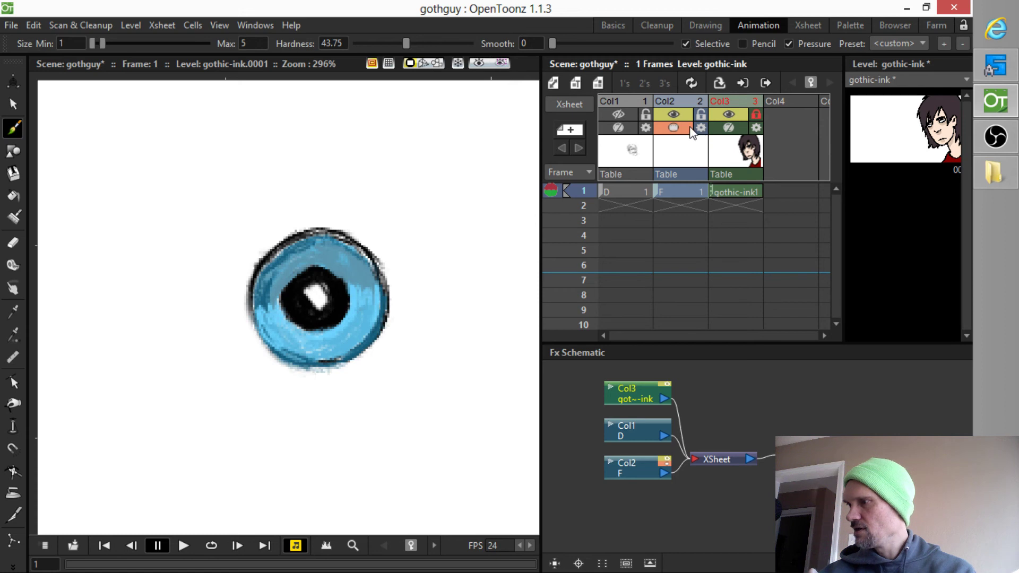
Select the iris drawing of level F in frame 1 and switch to the Palette room.
left_click(680, 192)
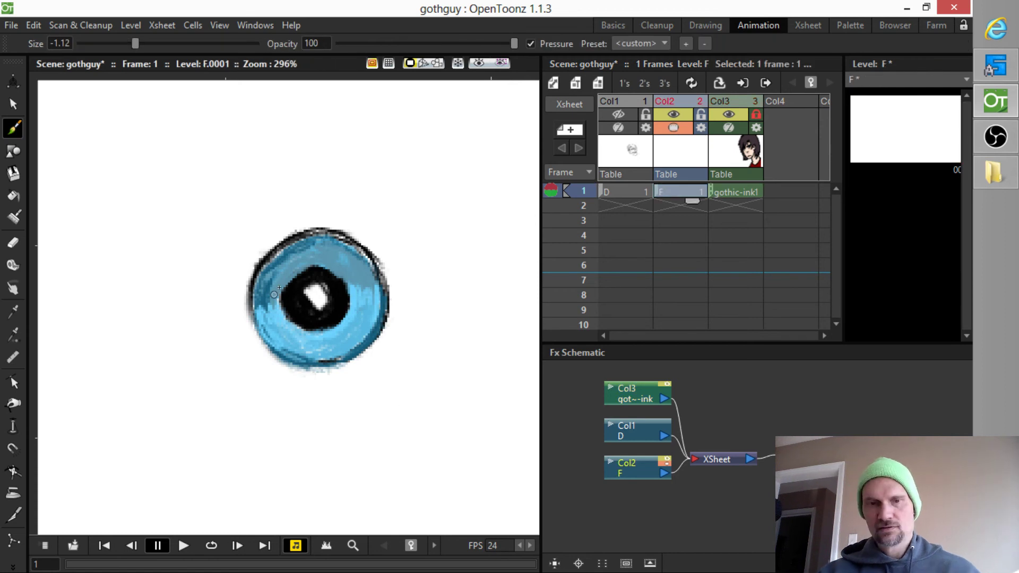
left_click(266, 290)
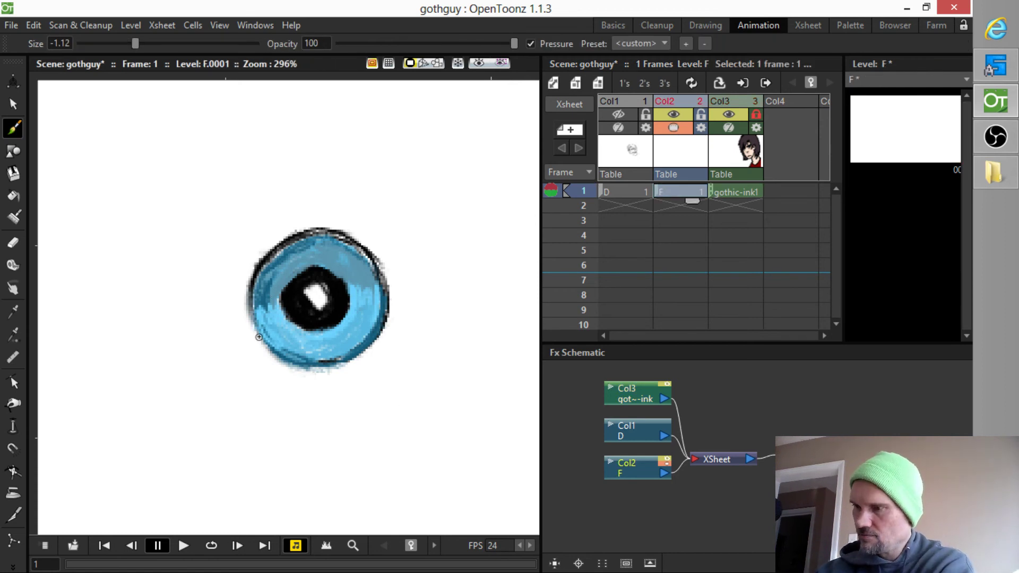
left_click(852, 24)
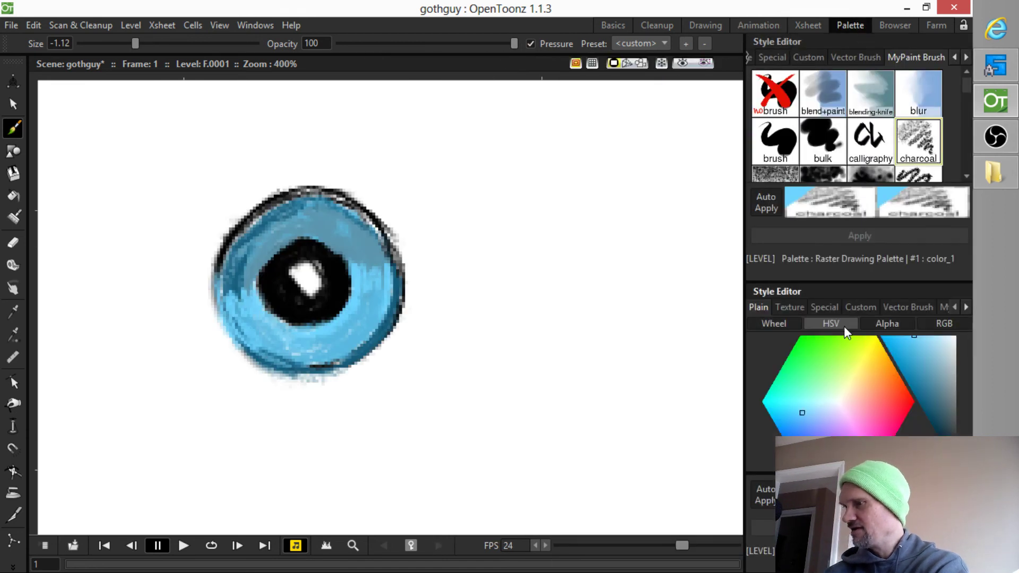
Set the charcoal brush colour to black and redraw the outline around the whole iris.
left_click_drag(941, 405, 950, 432)
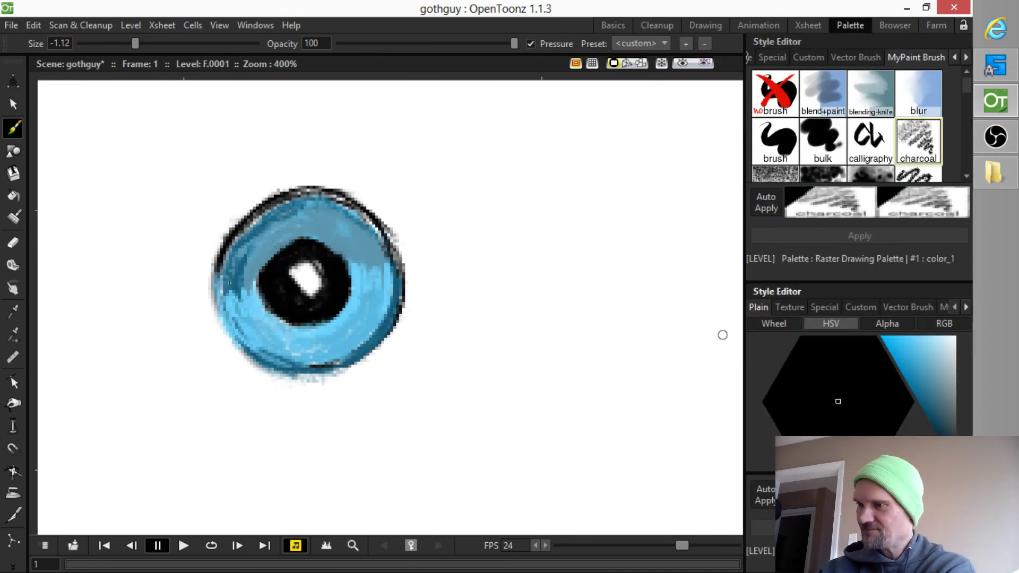
mouse_move(218, 249)
left_mouse_down()
mouse_move(236, 345)
mouse_move(222, 307)
mouse_move(217, 286)
mouse_move(234, 339)
mouse_move(262, 367)
mouse_move(313, 377)
mouse_move(378, 346)
left_mouse_up()
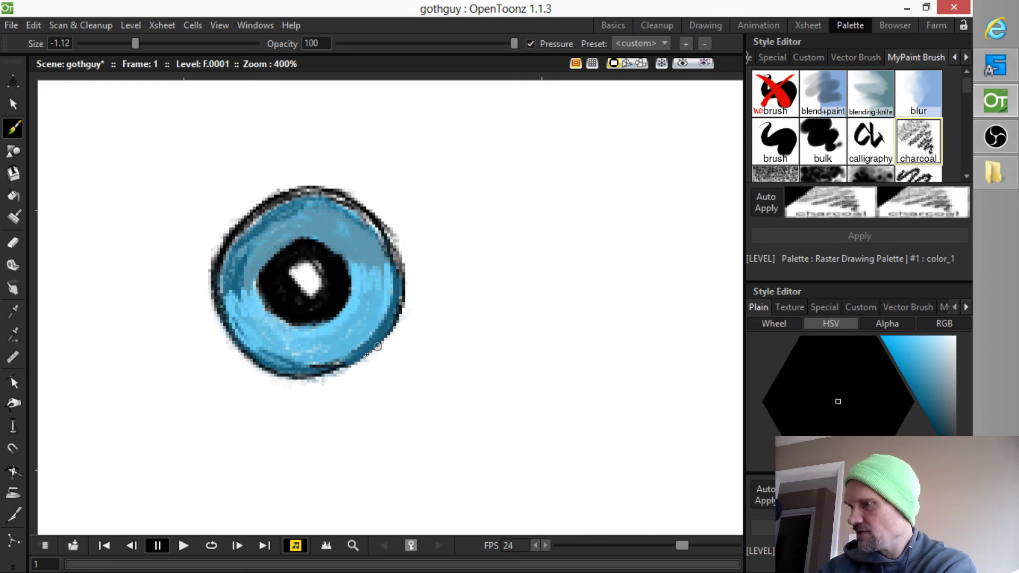
mouse_move(378, 225)
left_mouse_down()
mouse_move(404, 277)
mouse_move(391, 334)
mouse_move(343, 372)
mouse_move(304, 381)
left_mouse_up()
mouse_move(219, 286)
left_mouse_down()
mouse_move(221, 324)
mouse_move(264, 370)
mouse_move(311, 377)
mouse_move(351, 371)
mouse_move(378, 351)
left_mouse_up()
mouse_move(364, 211)
left_mouse_down()
mouse_move(397, 260)
mouse_move(363, 206)
mouse_move(315, 189)
mouse_move(284, 193)
mouse_move(230, 234)
mouse_move(219, 289)
left_mouse_up()
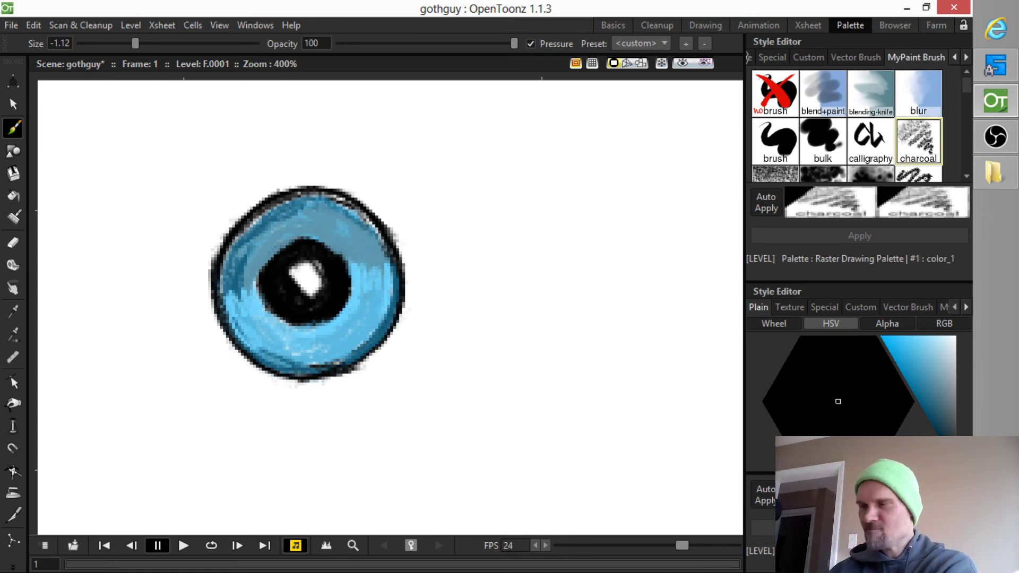
Shade the iris just inside its outline with dark blue, and blend the inner areas with medium blue strokes.
left_click(939, 414)
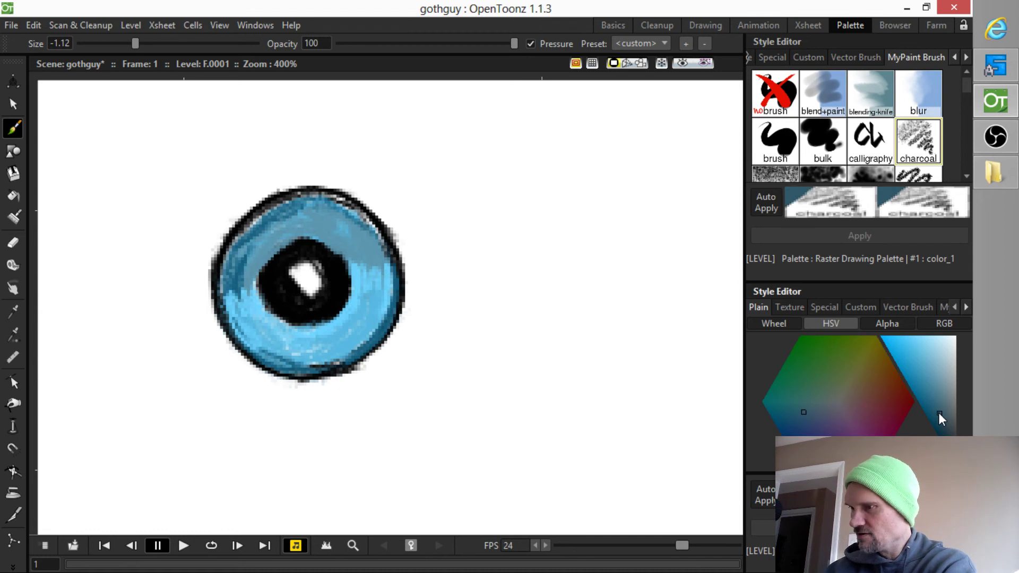
mouse_move(226, 286)
left_mouse_down()
mouse_move(366, 348)
mouse_move(344, 363)
mouse_move(392, 299)
mouse_move(388, 250)
mouse_move(390, 268)
mouse_move(365, 225)
mouse_move(379, 234)
mouse_move(321, 198)
mouse_move(236, 246)
mouse_move(284, 200)
mouse_move(223, 259)
mouse_move(242, 238)
mouse_move(234, 330)
mouse_move(230, 278)
mouse_move(245, 335)
left_mouse_up()
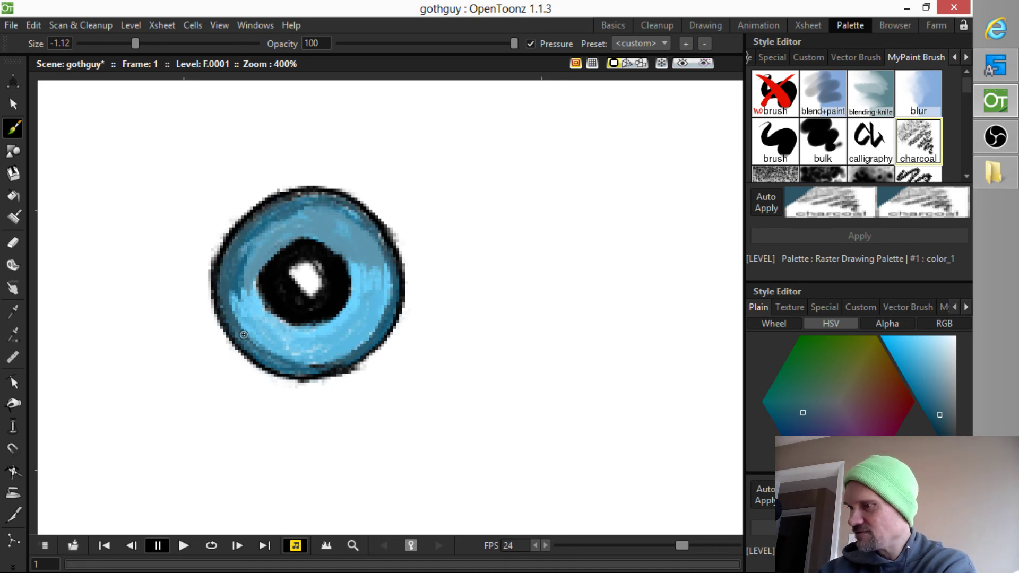
left_click(928, 369)
mouse_move(228, 292)
left_mouse_down()
mouse_move(232, 317)
mouse_move(269, 354)
mouse_move(347, 363)
mouse_move(376, 326)
mouse_move(362, 343)
mouse_move(387, 268)
mouse_move(391, 296)
mouse_move(359, 273)
mouse_move(383, 264)
mouse_move(359, 276)
left_mouse_up()
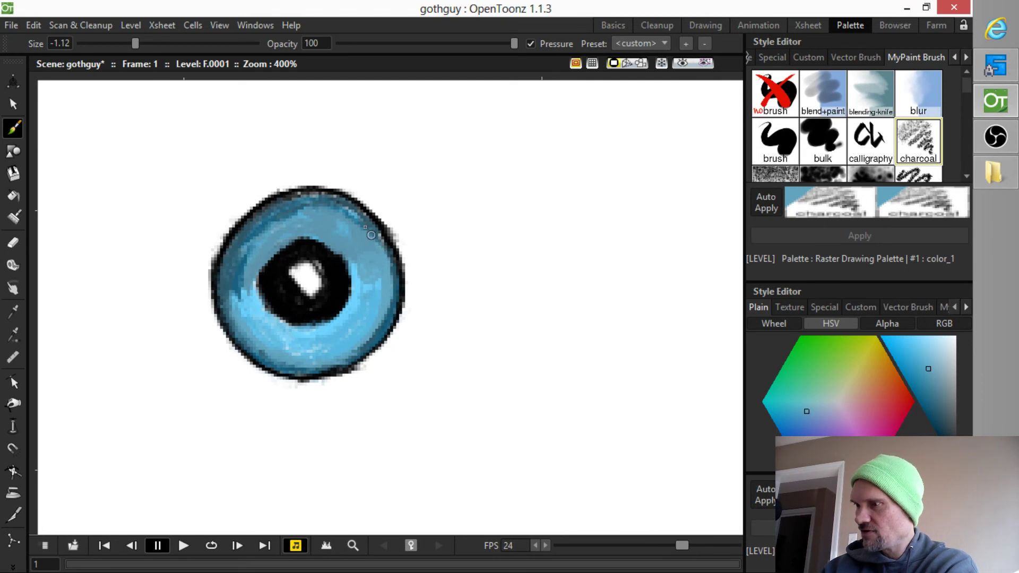
left_click_drag(372, 235, 388, 293)
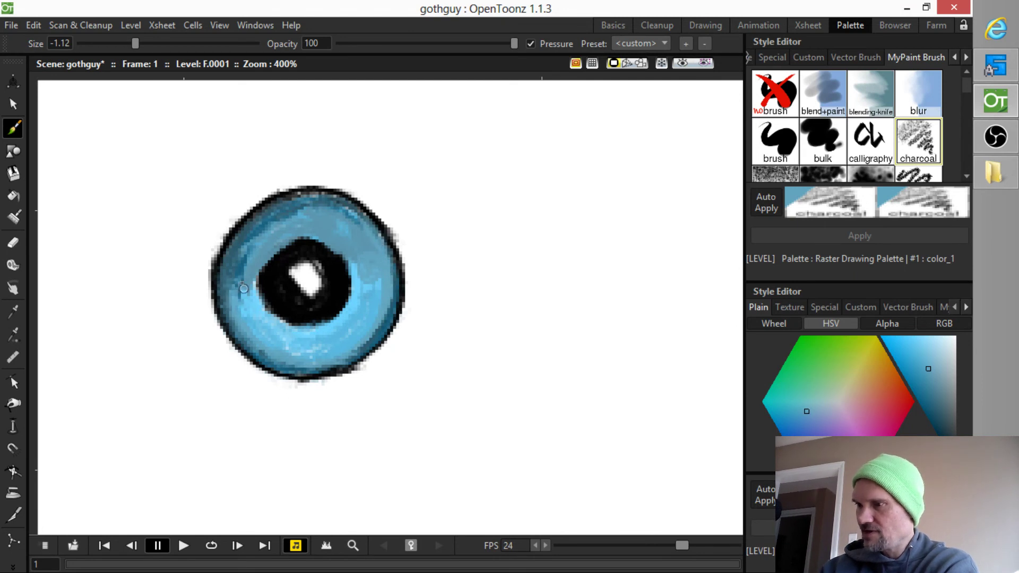
mouse_move(243, 288)
left_mouse_down()
mouse_move(222, 311)
mouse_move(223, 282)
mouse_move(260, 354)
left_mouse_up()
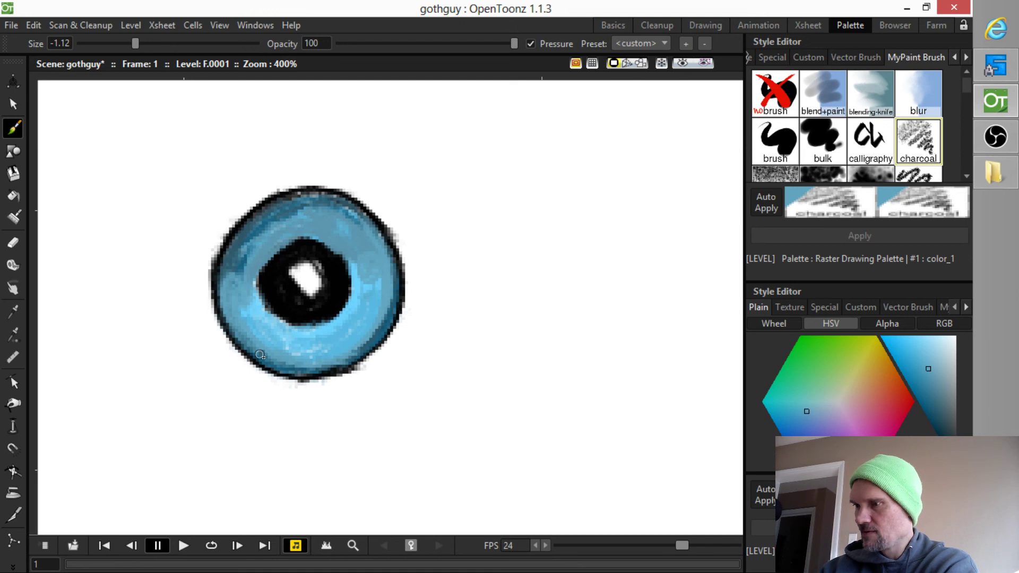
Paint the lower half of the iris around the pupil with a bright, saturated blue.
left_click(904, 343)
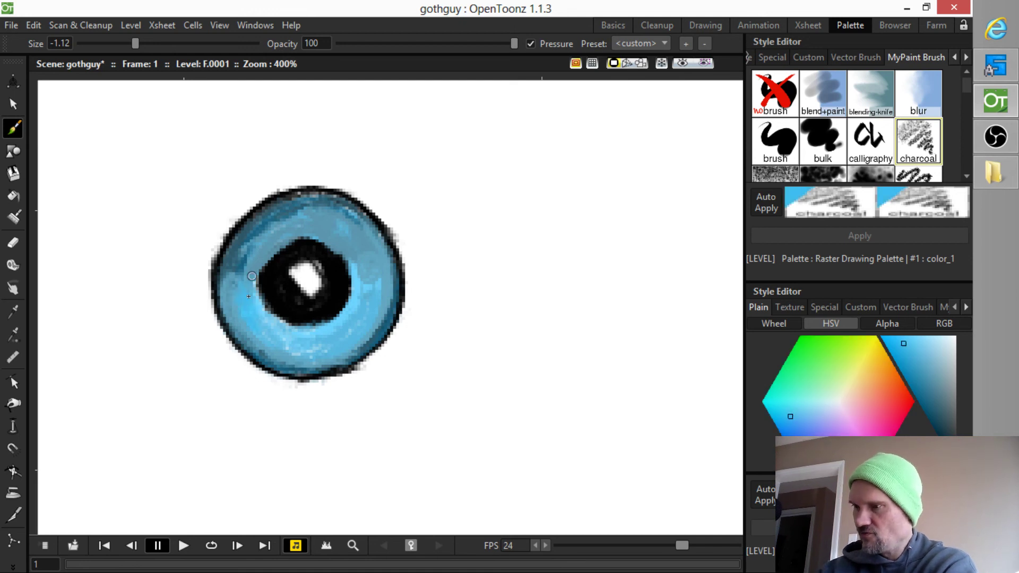
mouse_move(309, 336)
left_mouse_down()
mouse_move(356, 304)
mouse_move(353, 267)
mouse_move(377, 279)
left_mouse_up()
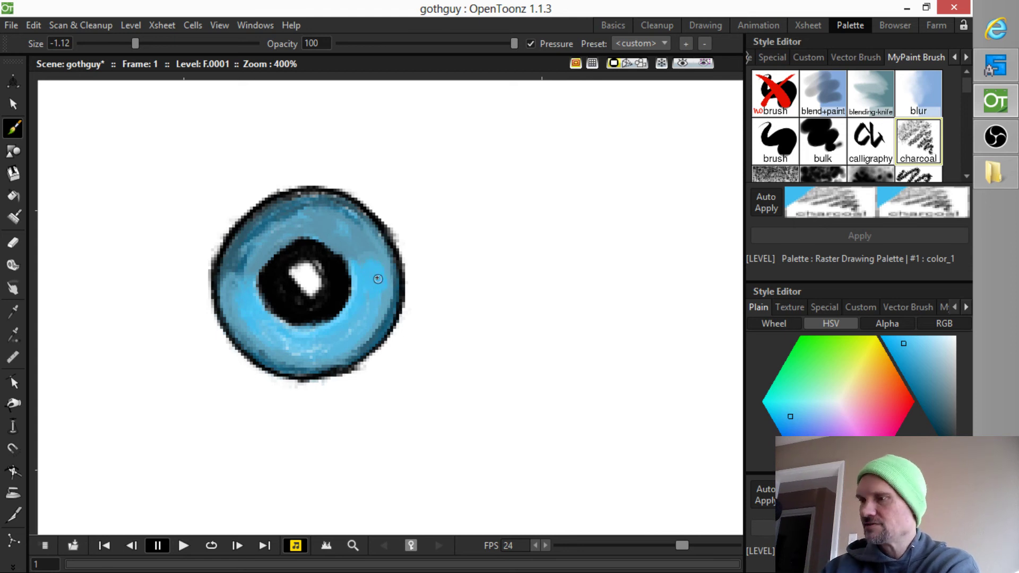
left_click_drag(265, 301, 230, 302)
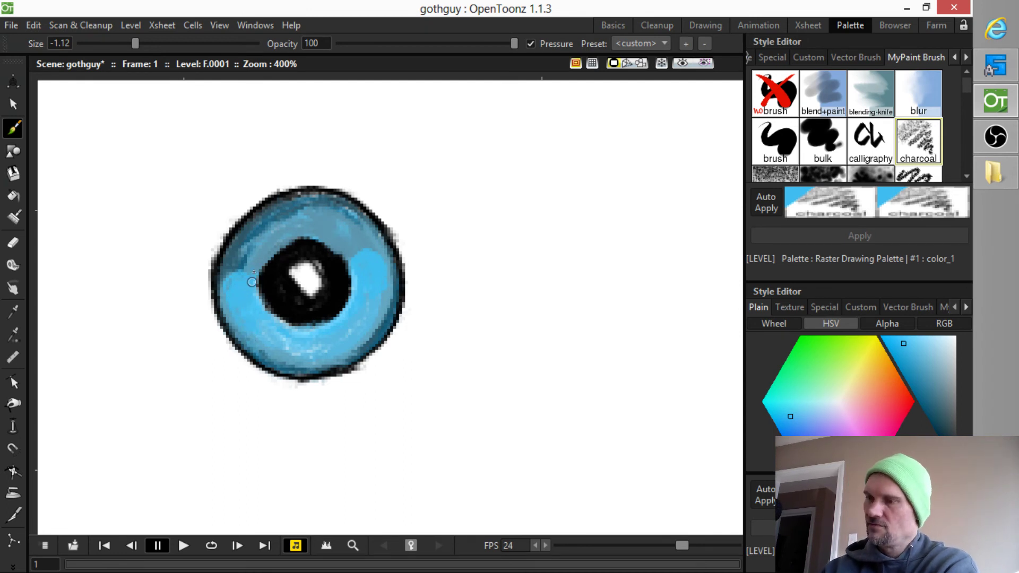
left_click_drag(254, 267, 262, 313)
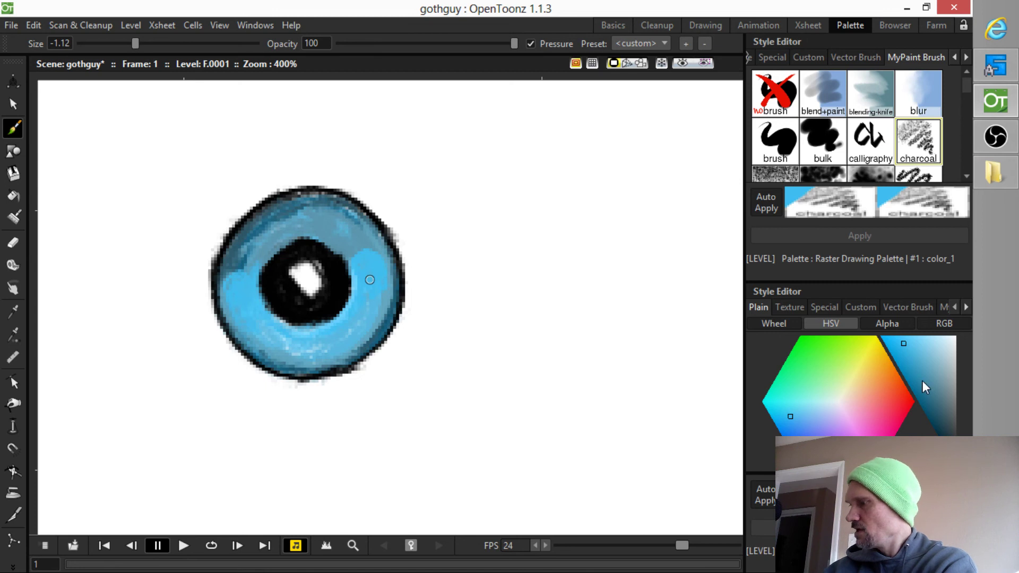
Add short radial strokes in dark greyish blue across the lower half of the iris.
left_click_drag(923, 381, 938, 389)
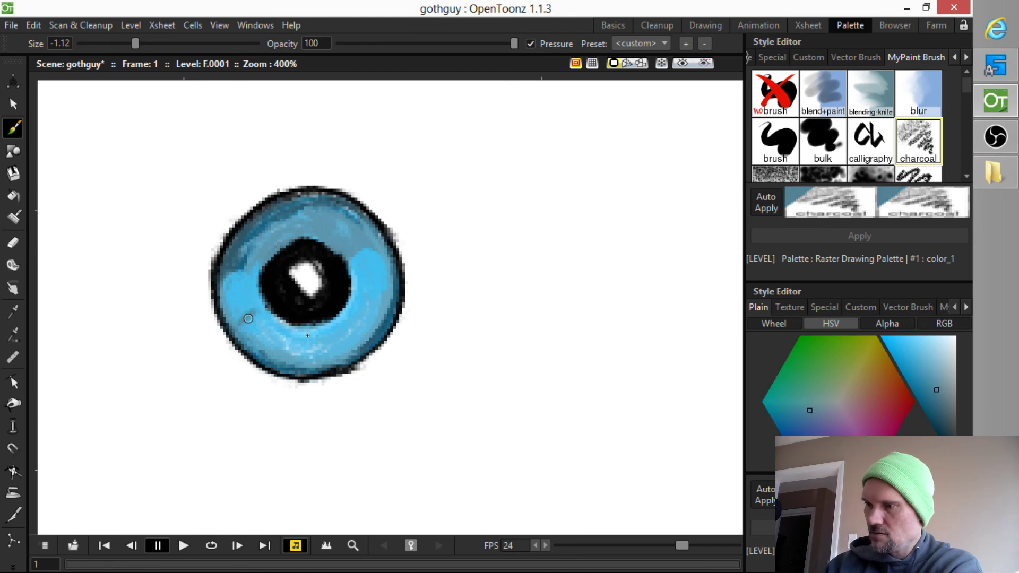
mouse_move(248, 319)
left_mouse_down()
mouse_move(278, 342)
mouse_move(284, 334)
mouse_move(332, 342)
left_mouse_up()
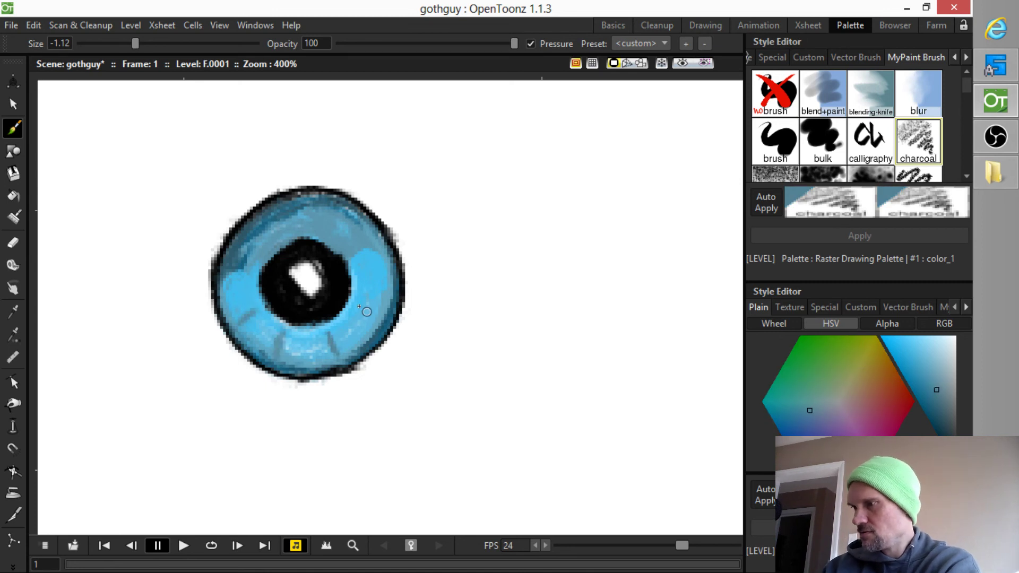
left_click_drag(366, 312, 387, 317)
left_click_drag(365, 273, 405, 259)
Add short radial highlight strokes in pale blue around the iris.
left_click(936, 350)
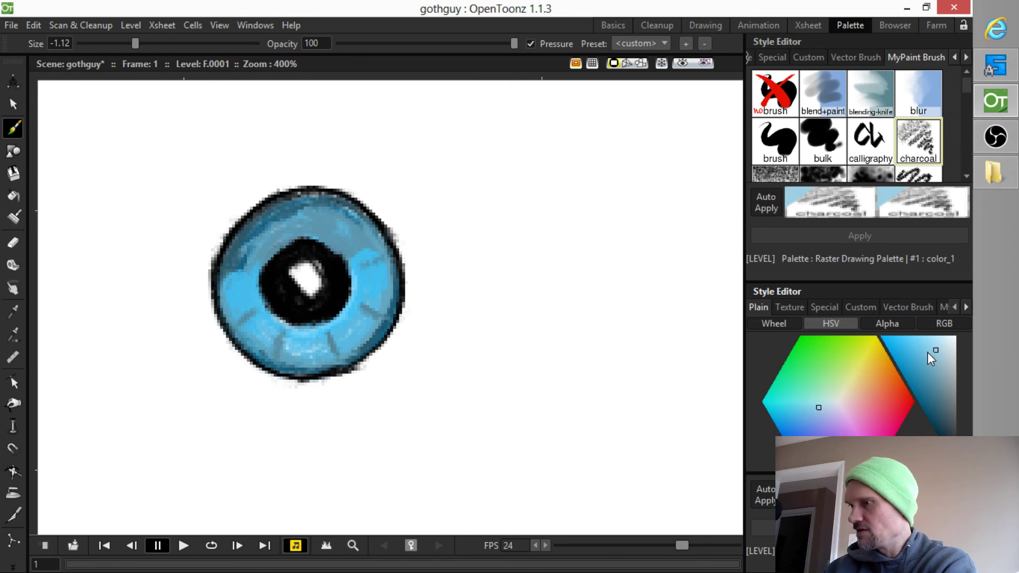
left_click_drag(293, 206, 298, 233)
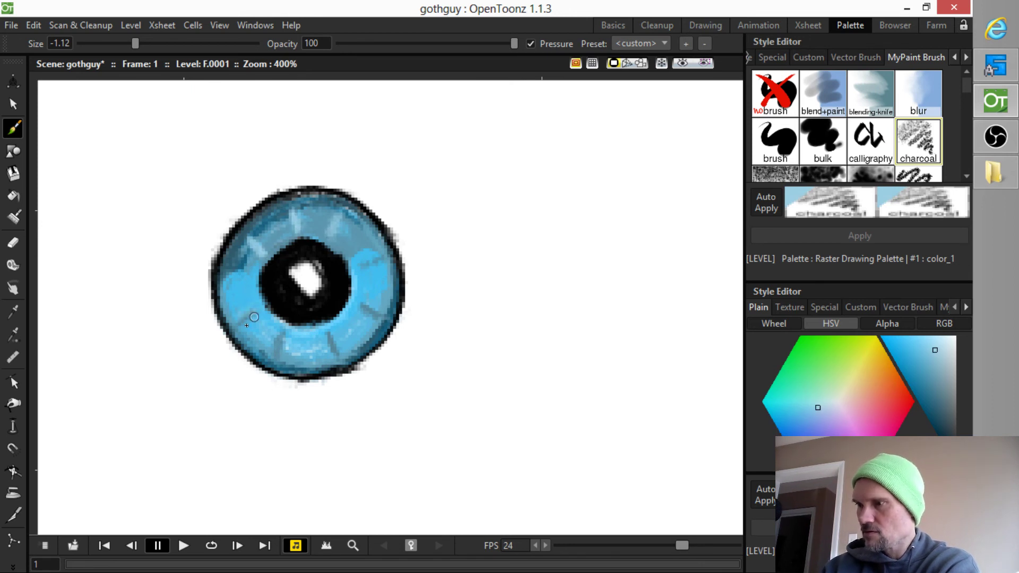
left_click_drag(253, 309, 238, 311)
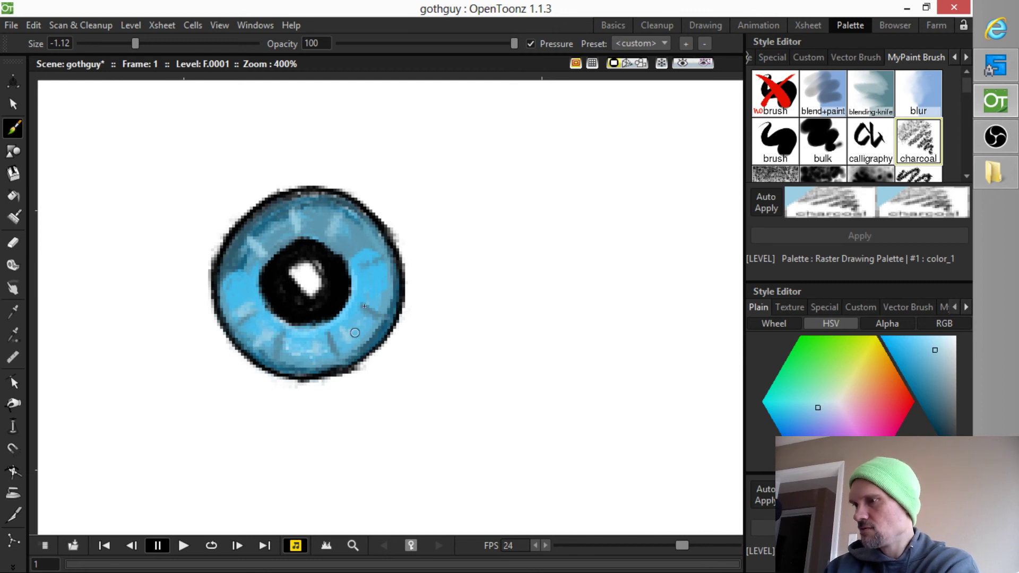
Repaint the pupil solid black, and add a large white highlight over its left edge and a small one on its right side.
left_click(956, 336)
left_click_drag(292, 268, 299, 275)
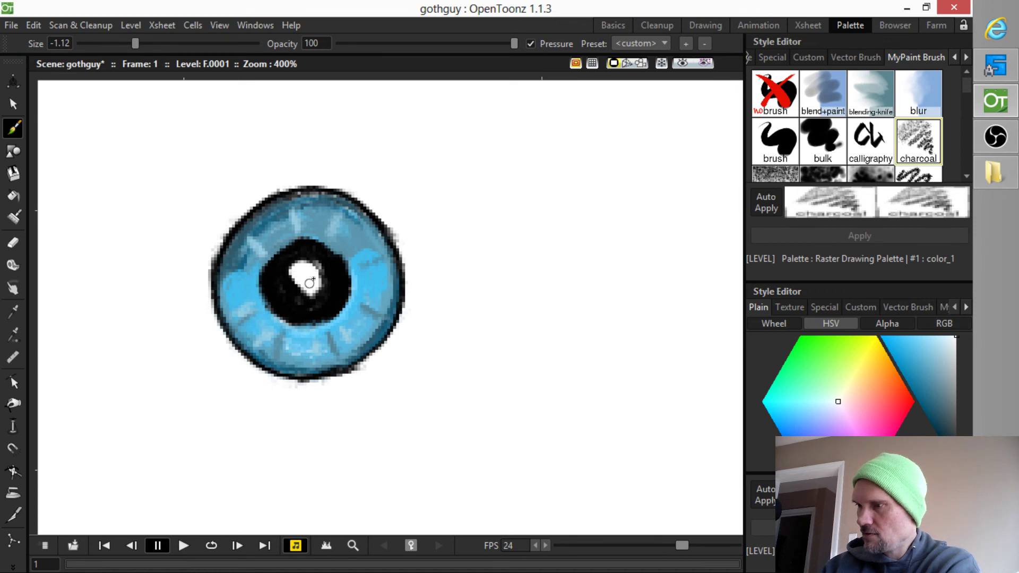
left_click_drag(956, 336, 956, 435)
mouse_move(310, 284)
left_mouse_down()
mouse_move(312, 260)
mouse_move(288, 276)
mouse_move(301, 260)
mouse_move(300, 281)
mouse_move(325, 267)
mouse_move(313, 301)
mouse_move(332, 271)
mouse_move(297, 245)
left_mouse_up()
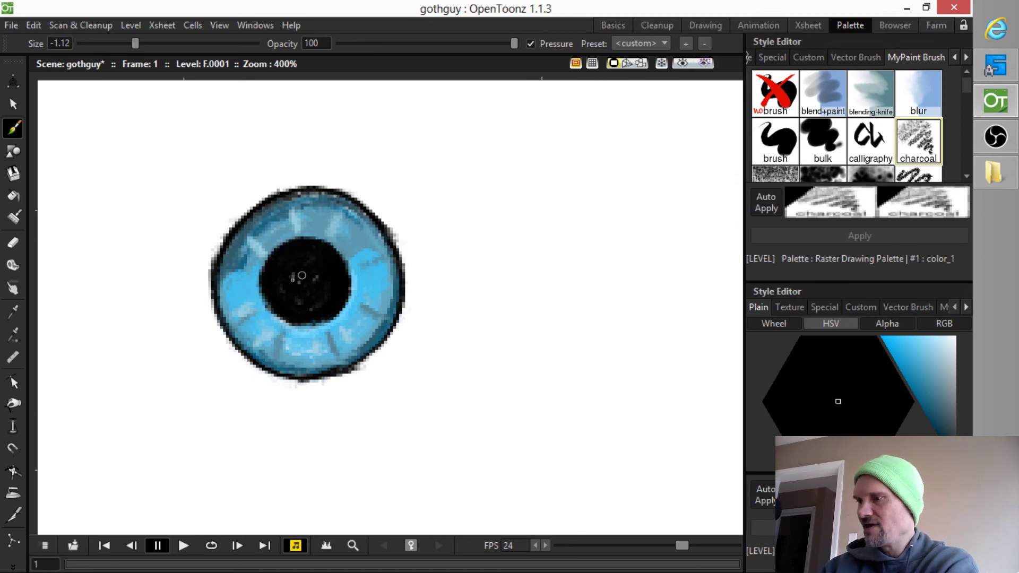
left_click_drag(946, 371, 972, 323)
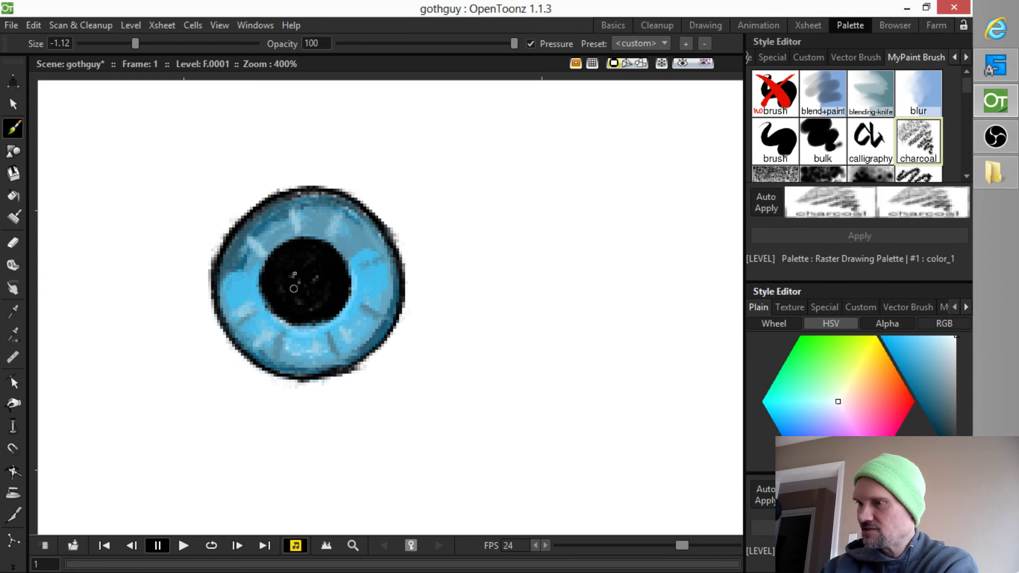
mouse_move(271, 276)
left_mouse_down()
mouse_move(256, 281)
mouse_move(274, 276)
mouse_move(276, 291)
mouse_move(335, 274)
left_mouse_up()
Thicken and round off the iris outline with additional black charcoal strokes around its circumference.
scroll(548, 325, "down", 4)
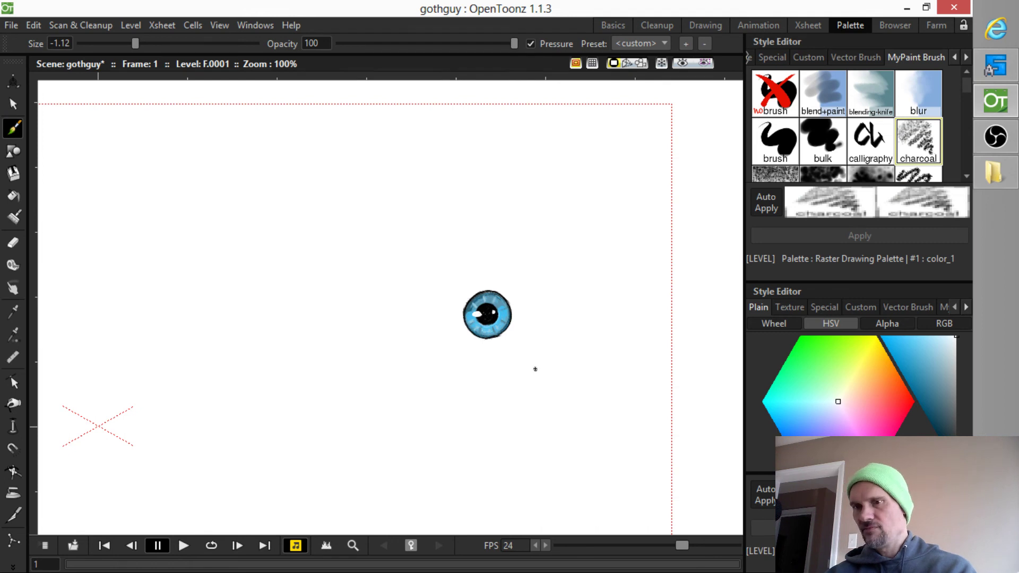
scroll(537, 356, "up", 2)
scroll(456, 297, "down", 2)
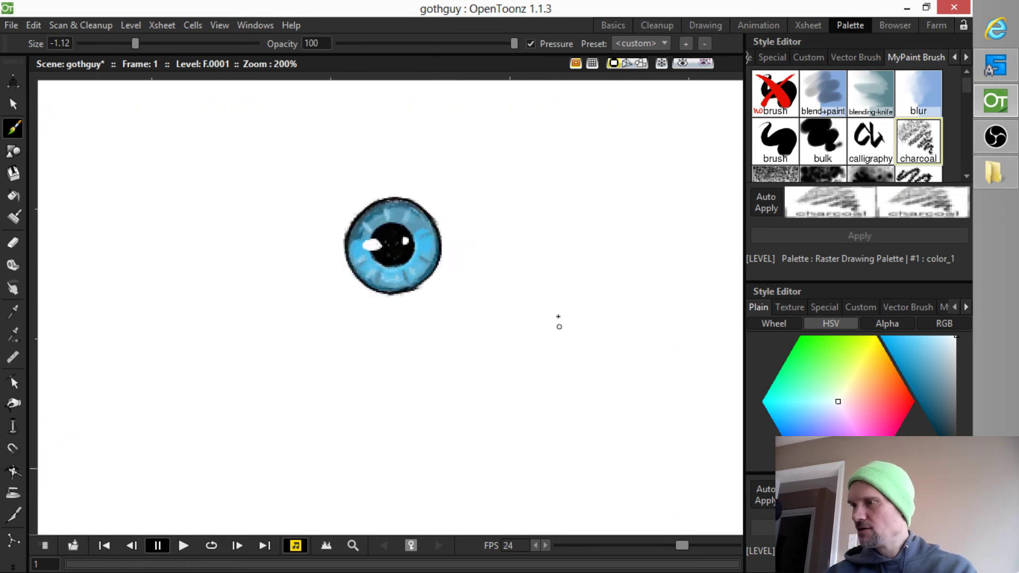
middle_click(504, 296)
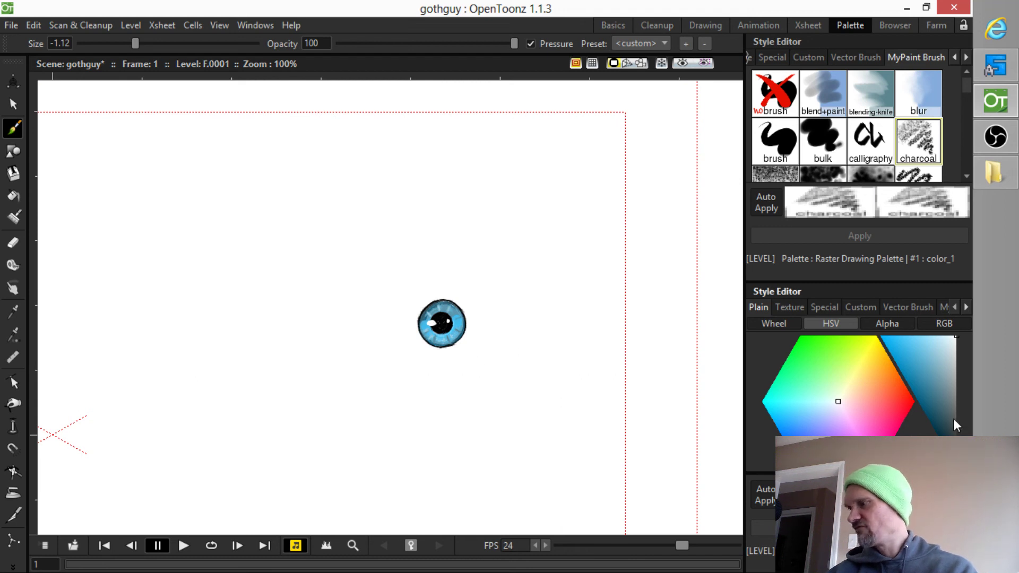
left_click_drag(955, 422, 957, 467)
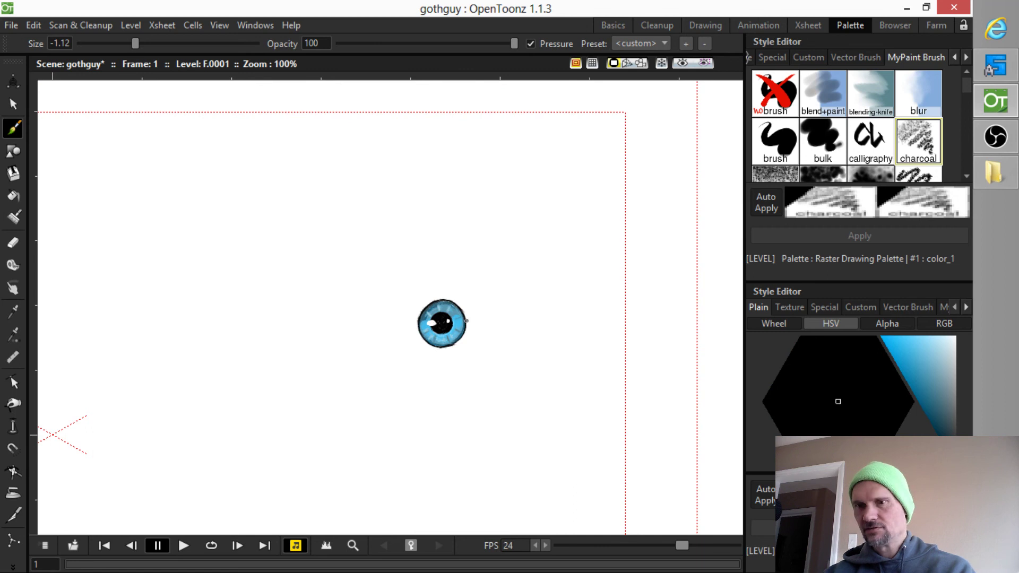
scroll(466, 321, "up", 2)
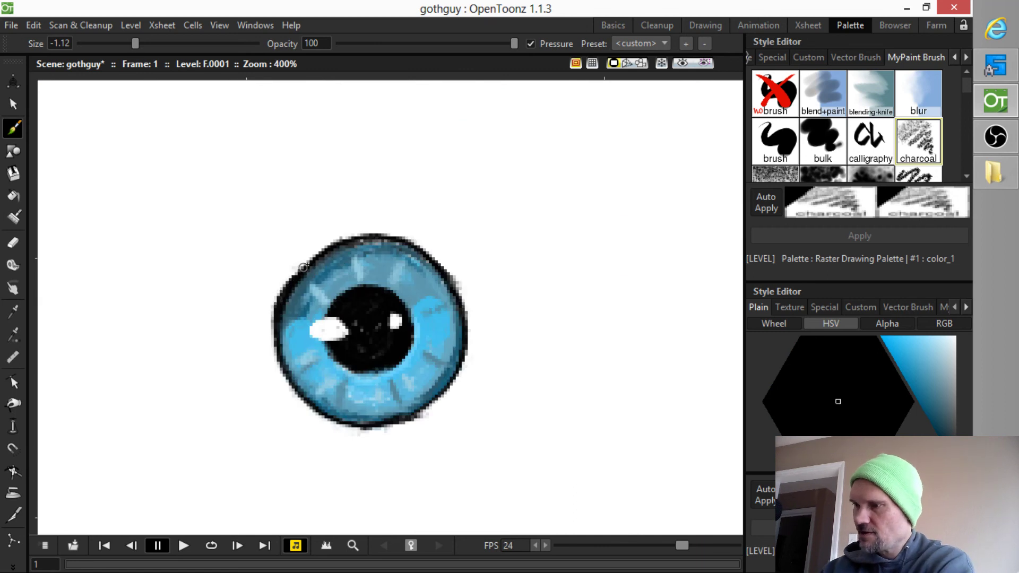
mouse_move(303, 267)
left_mouse_down()
mouse_move(392, 246)
mouse_move(426, 261)
mouse_move(390, 241)
mouse_move(451, 291)
mouse_move(422, 251)
mouse_move(462, 324)
mouse_move(446, 279)
mouse_move(467, 343)
mouse_move(447, 284)
mouse_move(461, 370)
mouse_move(463, 317)
mouse_move(434, 408)
left_mouse_up()
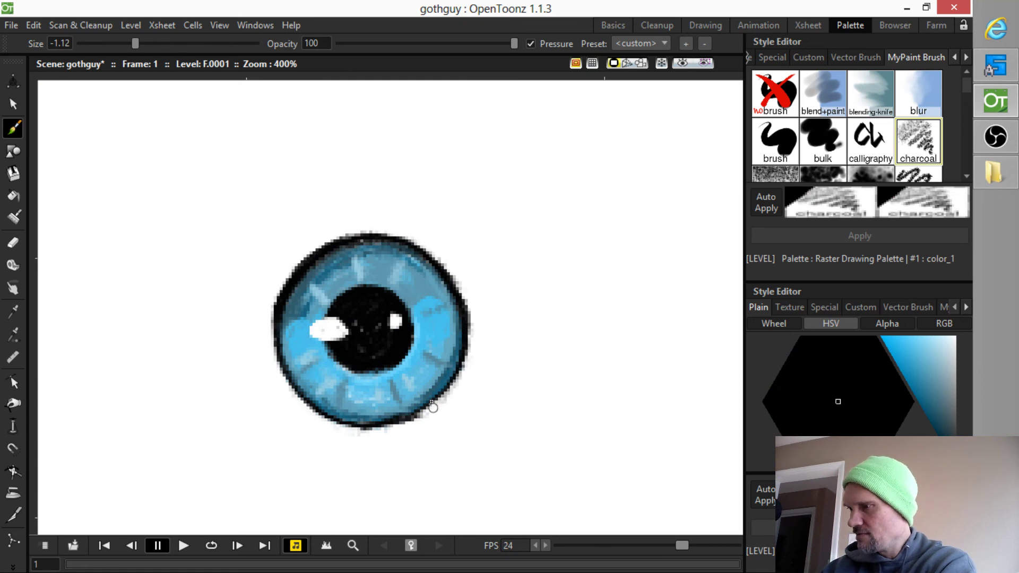
mouse_move(275, 311)
left_mouse_down()
mouse_move(291, 395)
mouse_move(276, 324)
mouse_move(280, 366)
mouse_move(356, 430)
left_mouse_up()
mouse_move(292, 366)
left_mouse_down()
mouse_move(360, 425)
mouse_move(422, 417)
mouse_move(365, 420)
mouse_move(451, 394)
mouse_move(414, 410)
mouse_move(466, 341)
mouse_move(461, 300)
mouse_move(446, 275)
mouse_move(366, 245)
mouse_move(435, 267)
mouse_move(443, 301)
left_mouse_up()
Set the Eraser size to 6 and erase the stray charcoal marks around the iris's outer edge.
scroll(444, 303, "down", 3)
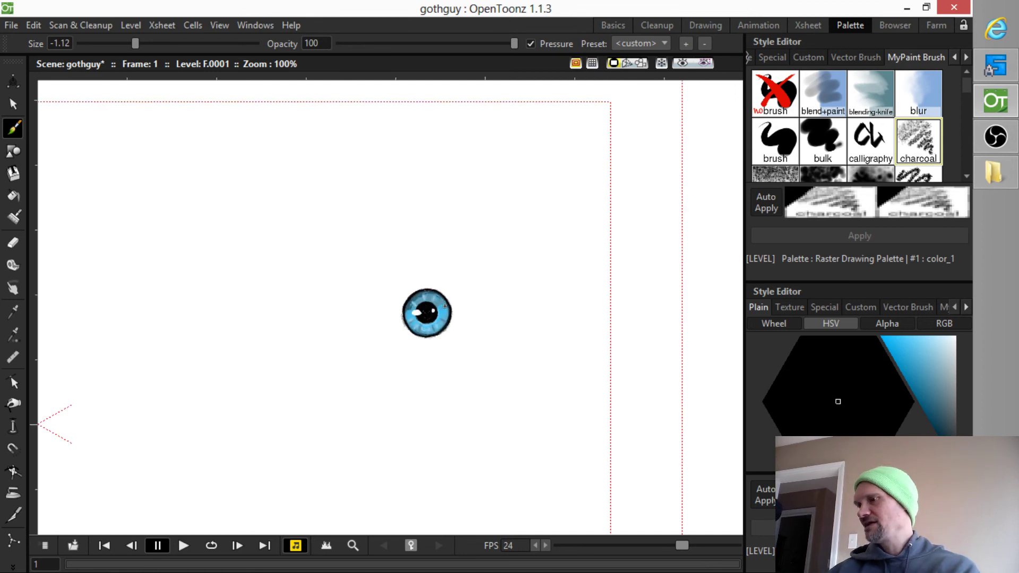
scroll(479, 364, "up", 3)
left_click_drag(352, 232, 562, 369)
scroll(563, 356, "down", 1)
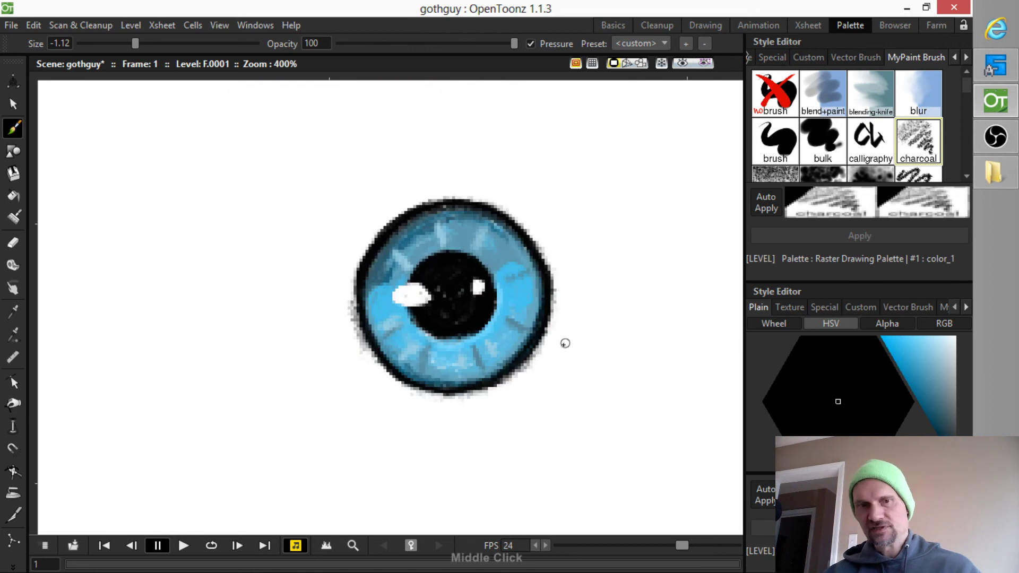
key("e")
left_click_drag(116, 42, 90, 46)
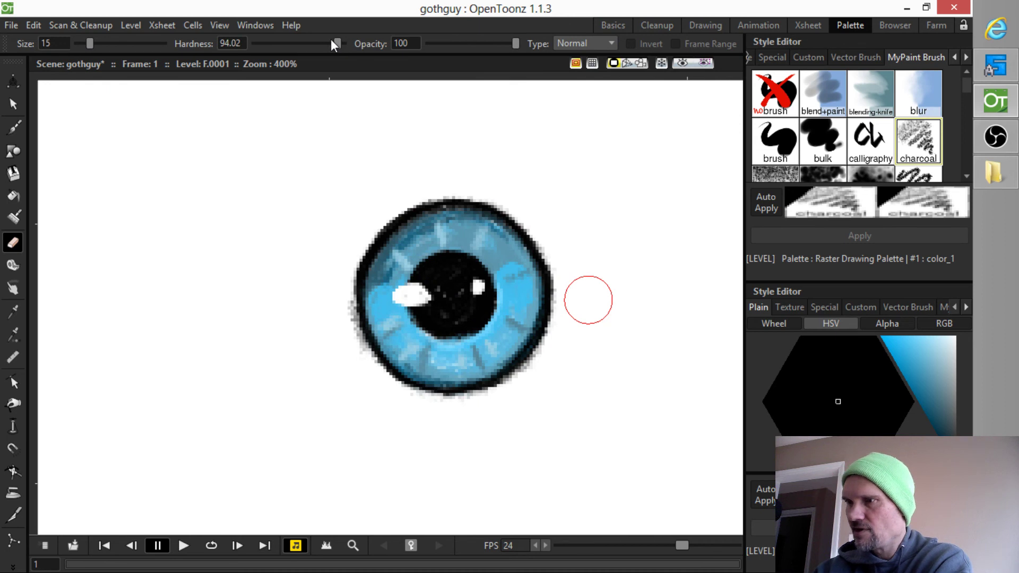
left_click_drag(89, 43, 82, 43)
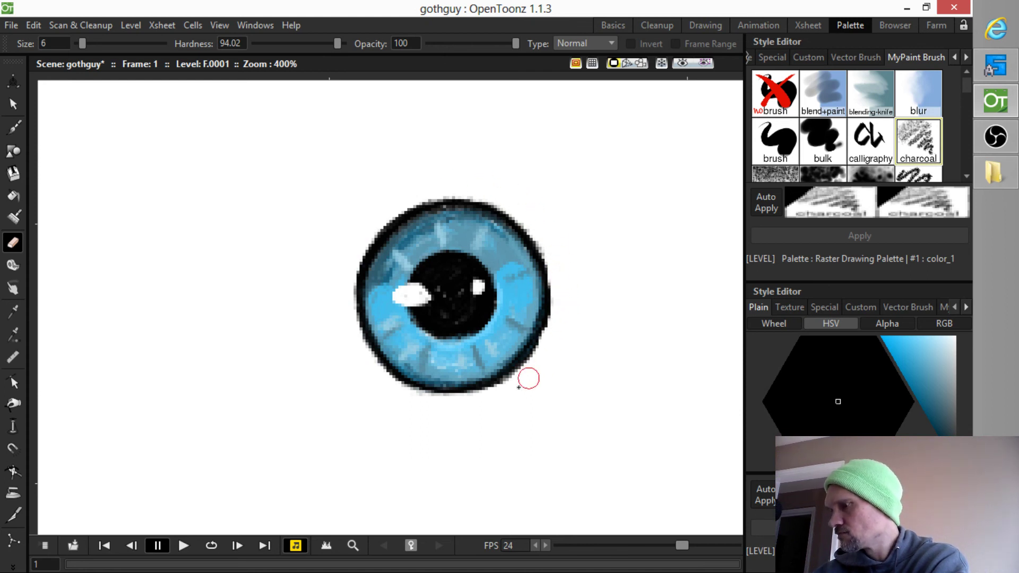
scroll(419, 409, "down", 3)
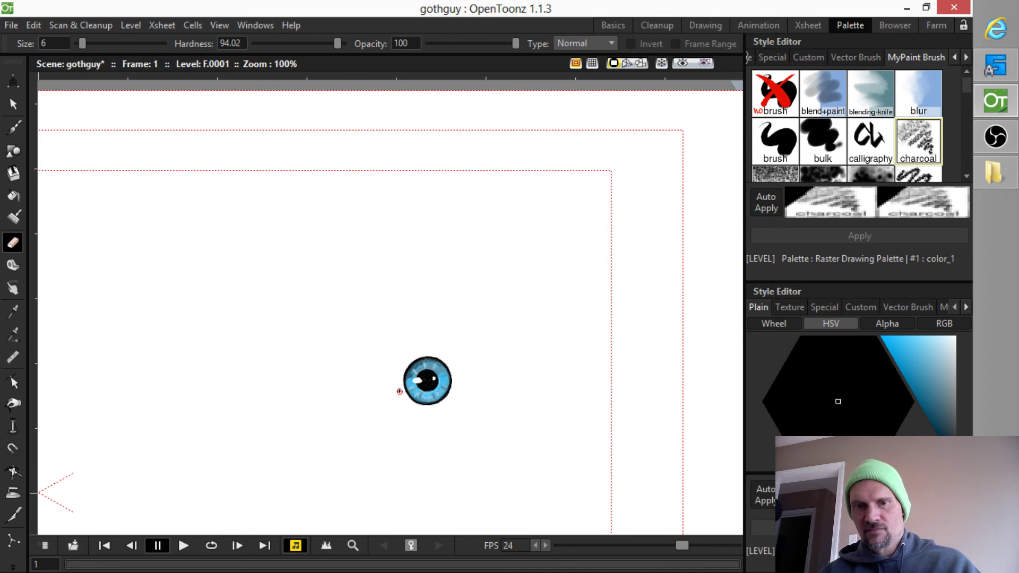
middle_click(638, 332)
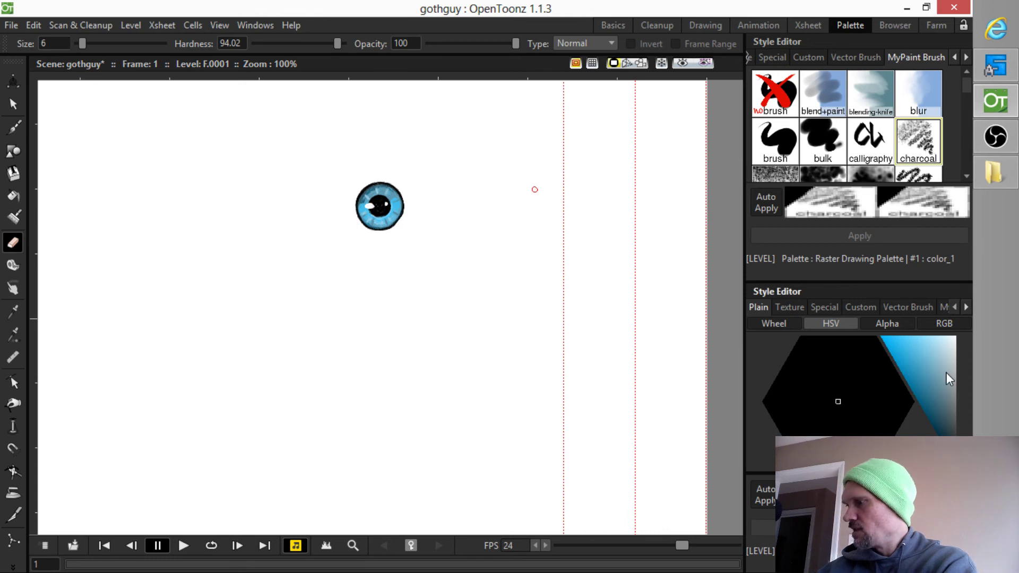
Touch up the iris with white highlights around the pupil and on its right side, and black charcoal along its lower-right edge.
left_click(957, 331)
key("b")
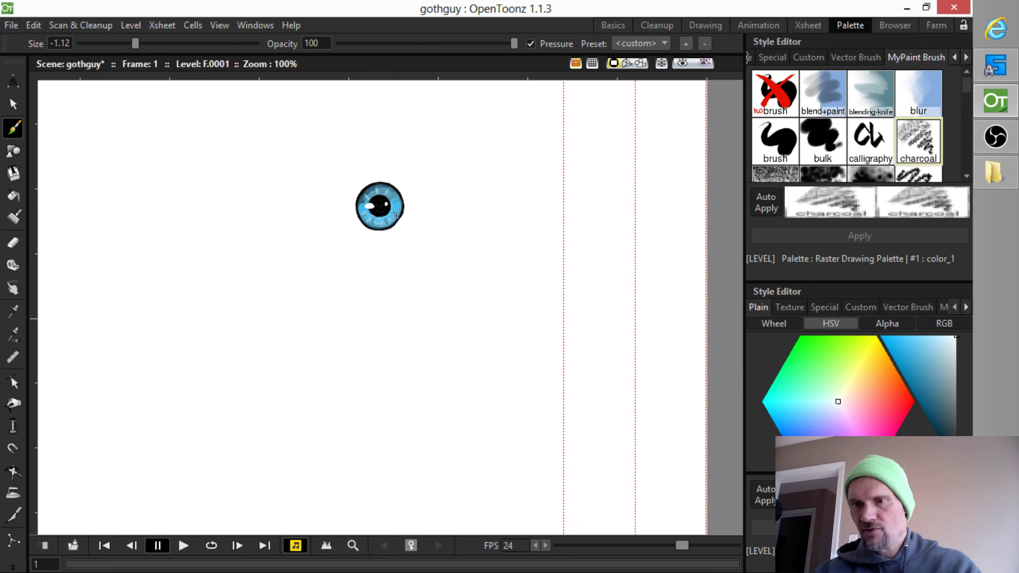
scroll(397, 216, "up", 2)
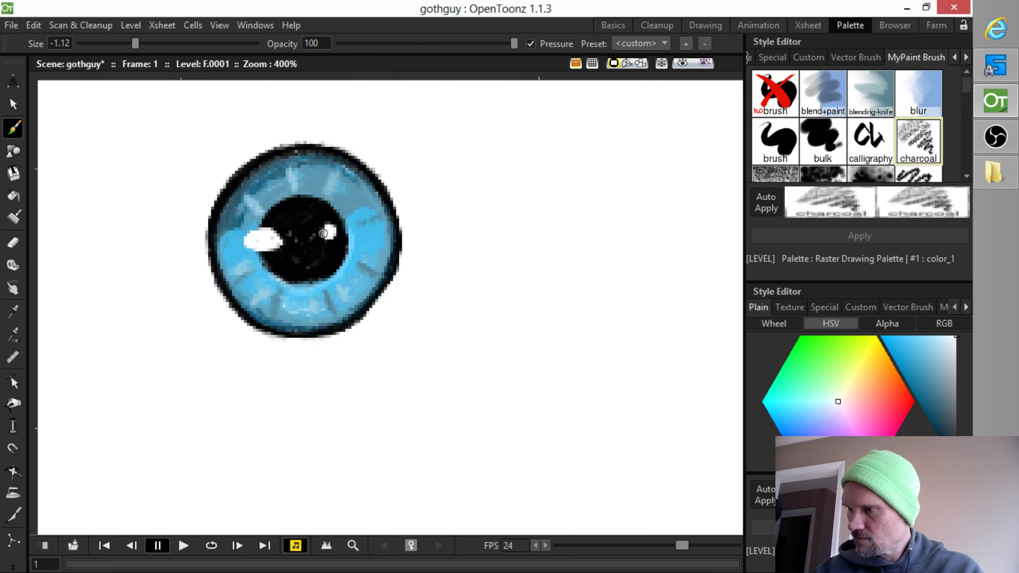
left_click_drag(324, 234, 326, 233)
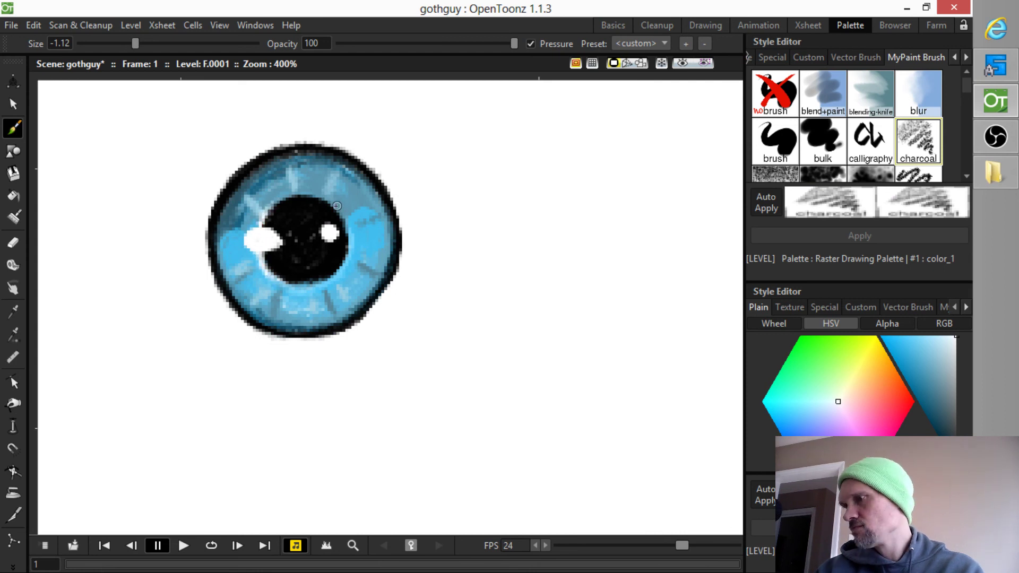
mouse_move(343, 212)
left_mouse_down()
mouse_move(355, 244)
mouse_move(375, 233)
left_mouse_up()
scroll(376, 232, "down", 4)
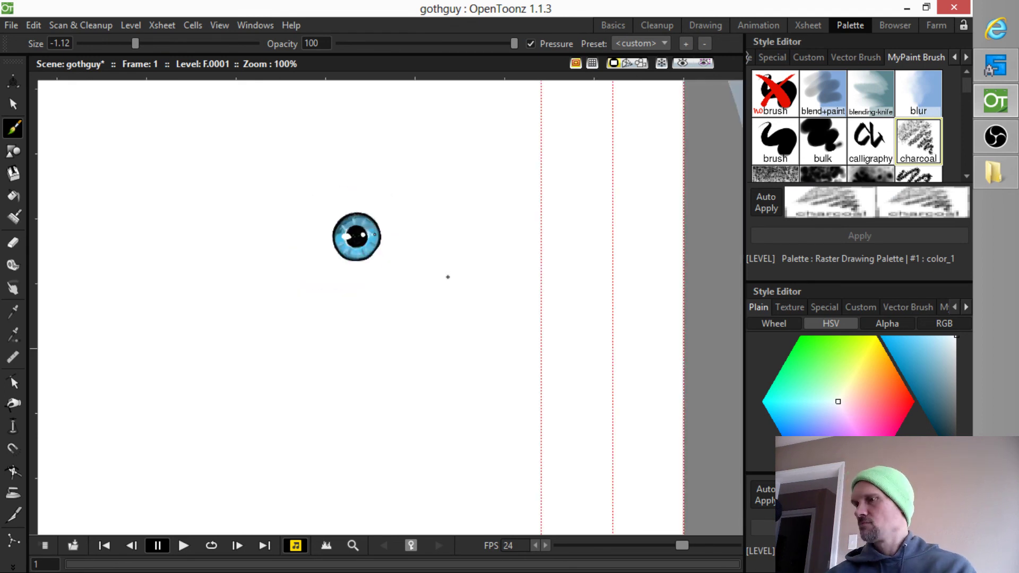
left_click_drag(952, 393, 953, 477)
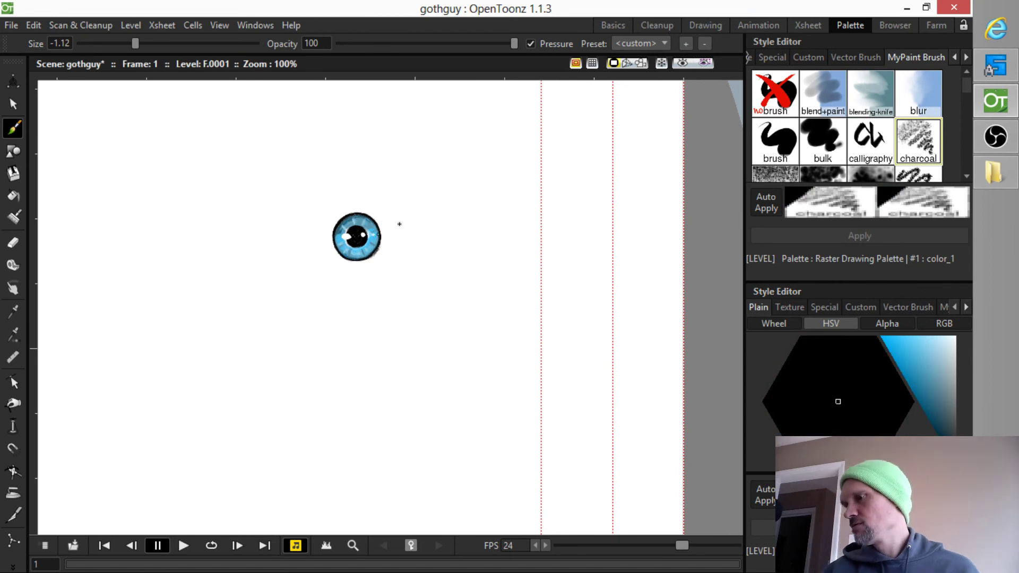
scroll(400, 225, "down", 1)
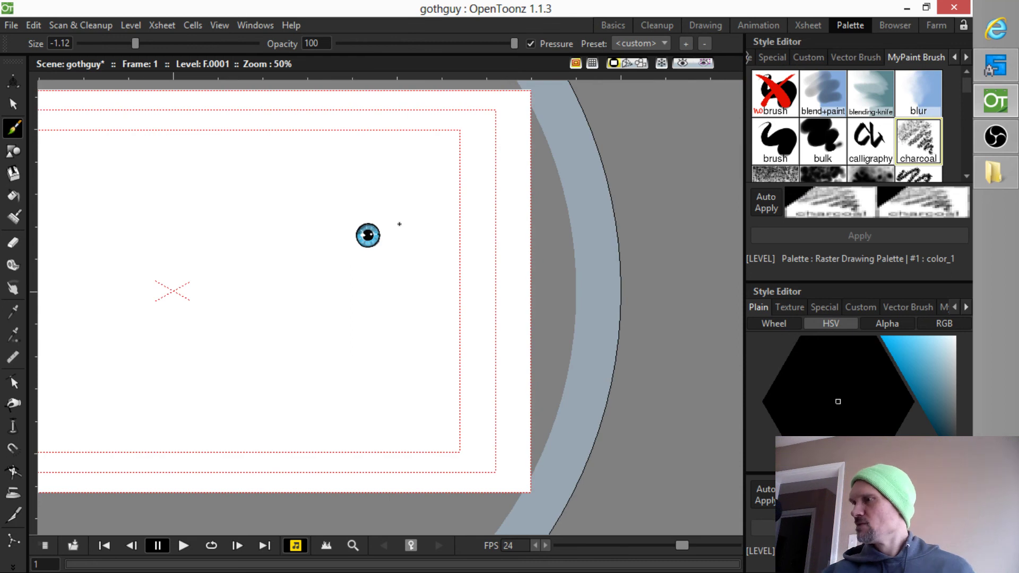
Switch to the Animation room and show the gothic-ink column together with the iris level in the viewer.
left_click(781, 24)
left_click(852, 25)
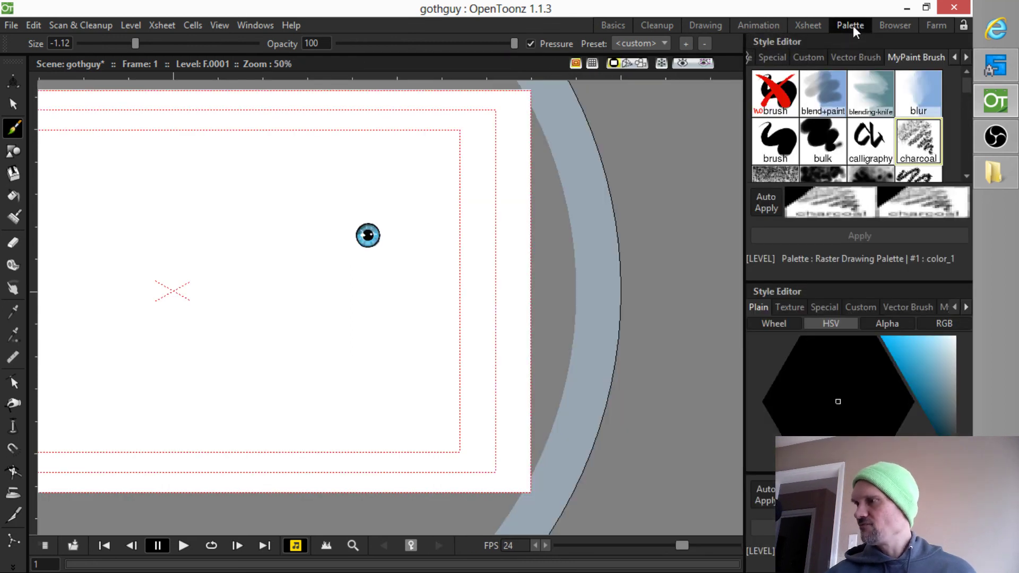
left_click(769, 25)
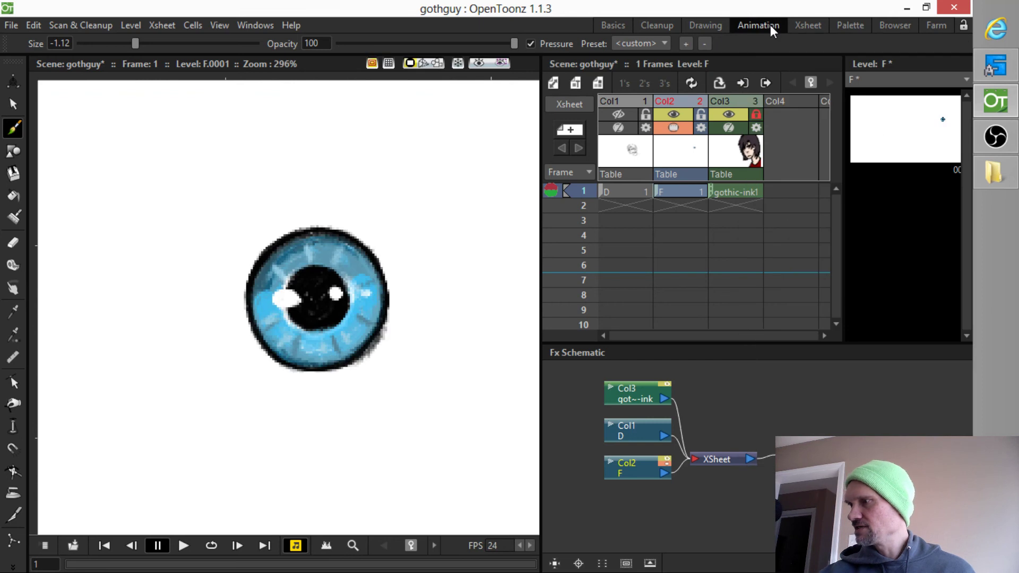
left_click(728, 128)
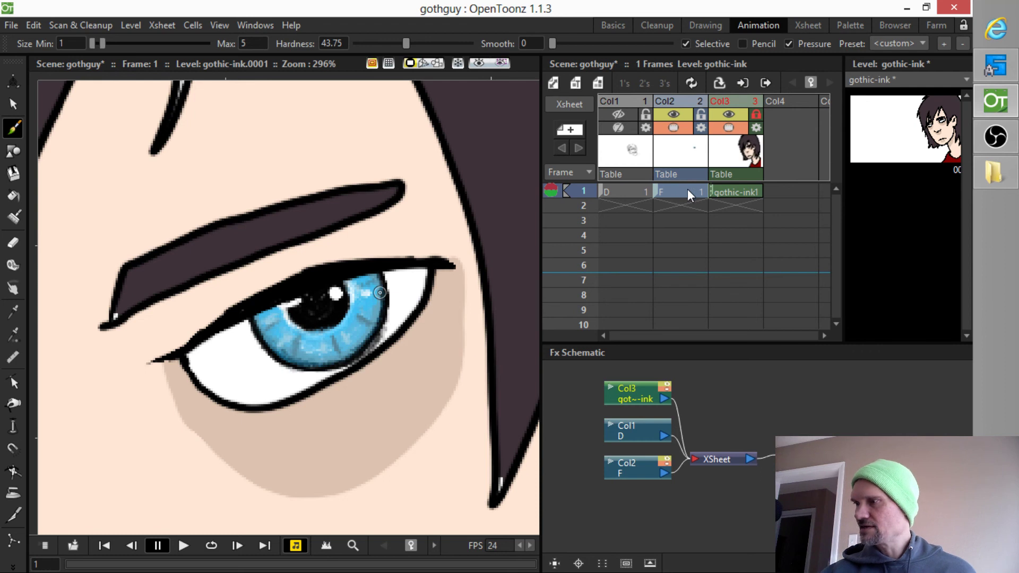
middle_click(445, 353)
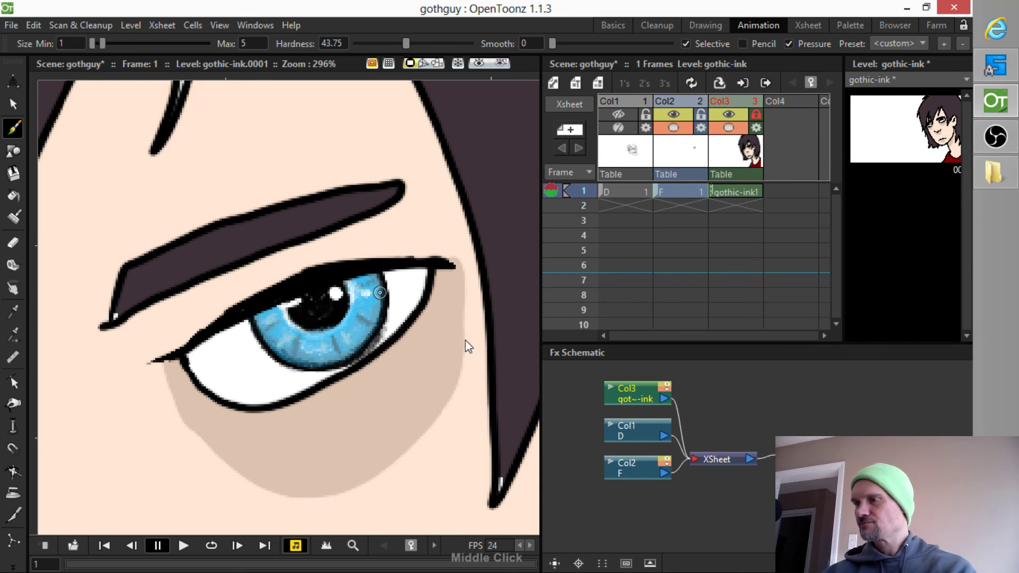
scroll(459, 339, "down", 10)
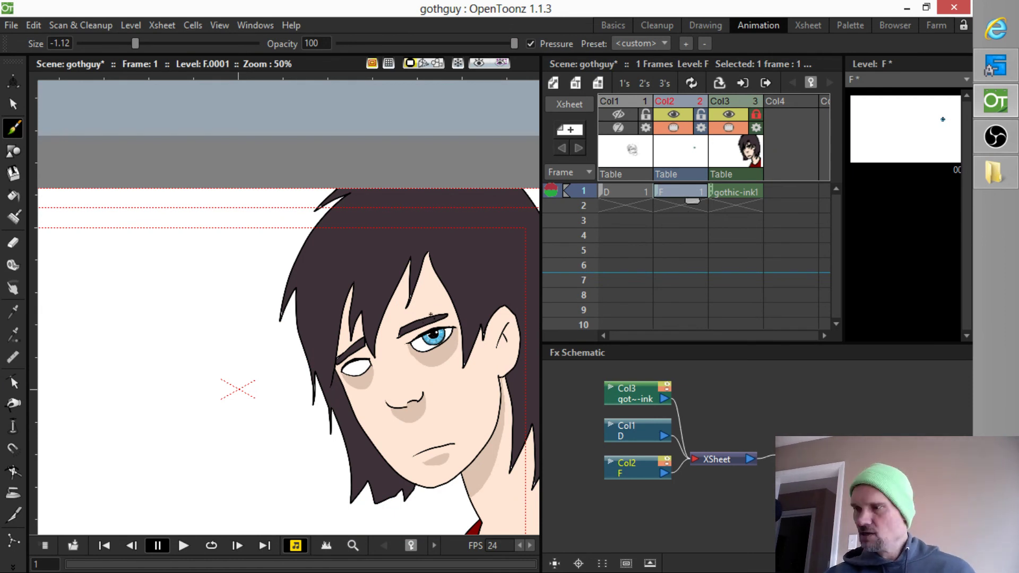
Select the iris, scale it to 59.66 % both ways, and shift it 90 px E/W and -40.5 px N/S within the right-hand eye.
key("s")
mouse_move(402, 313)
left_mouse_down()
mouse_move(491, 400)
mouse_move(452, 351)
mouse_move(451, 360)
mouse_move(439, 350)
mouse_move(467, 365)
mouse_move(450, 345)
left_mouse_up()
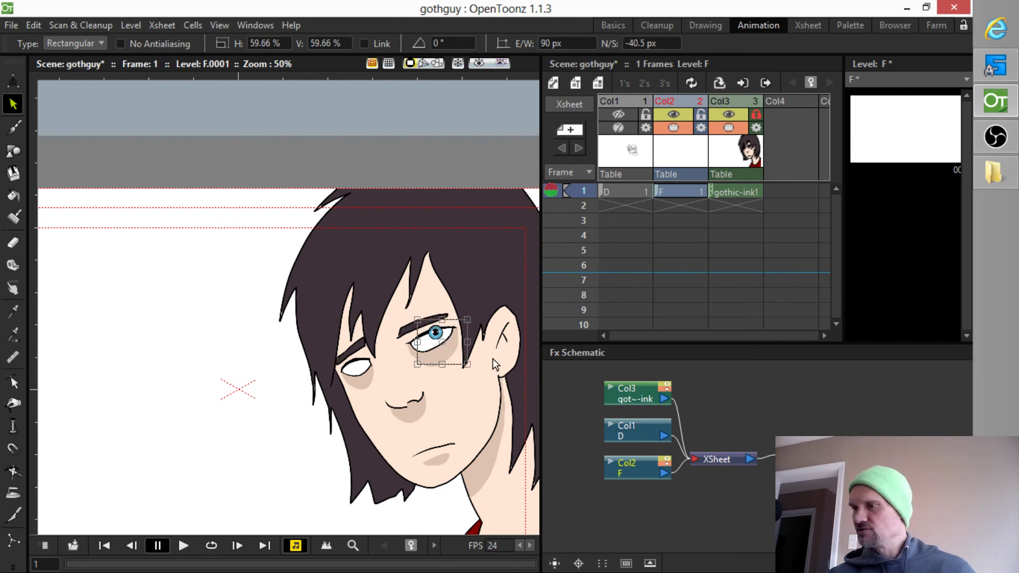
left_click(461, 352)
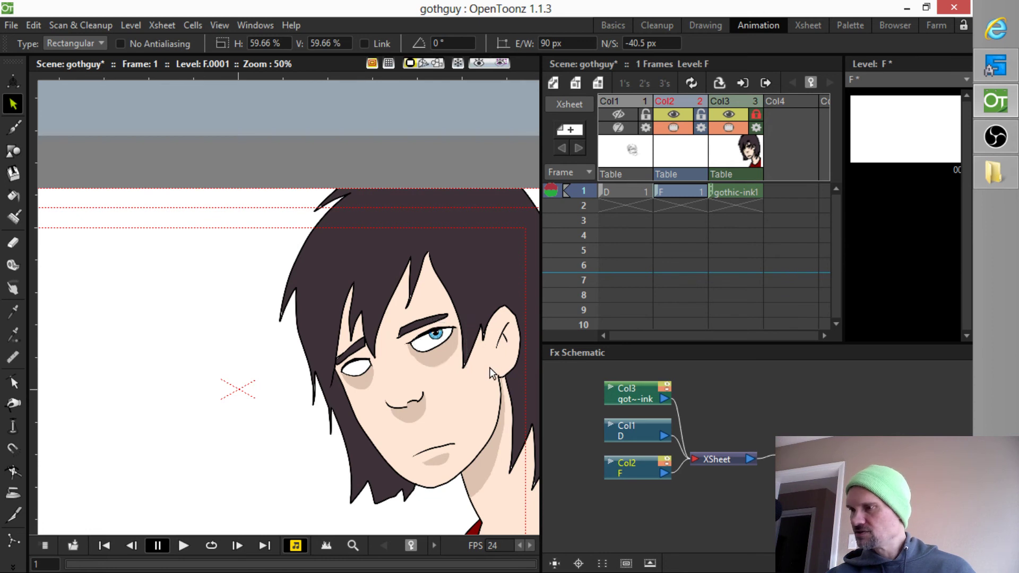
Place a copy of the scaled iris in the left-hand eye, offset by -459 px E/W and -175.5 px N/S.
left_click_drag(451, 352, 376, 380)
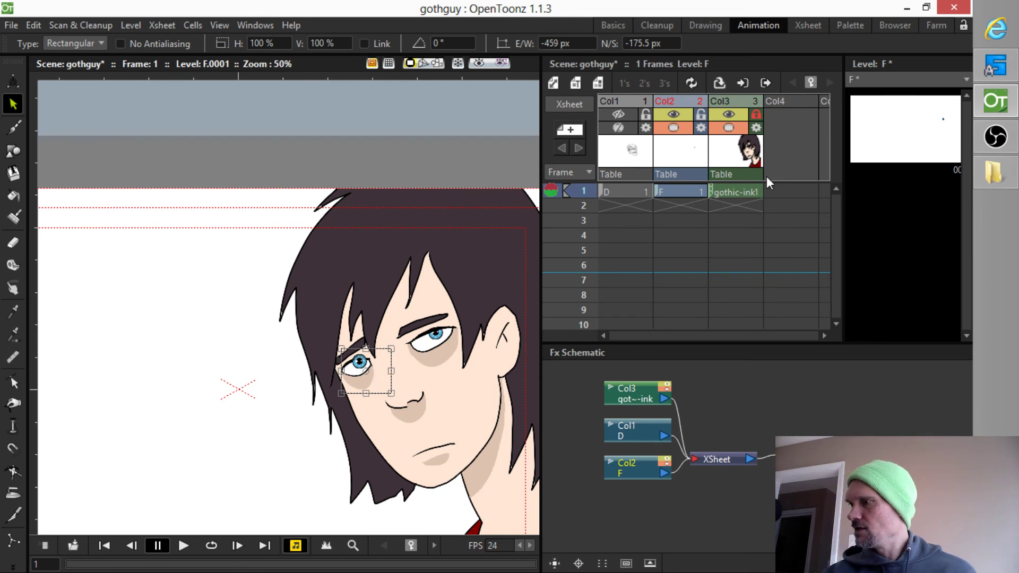
left_click(738, 191)
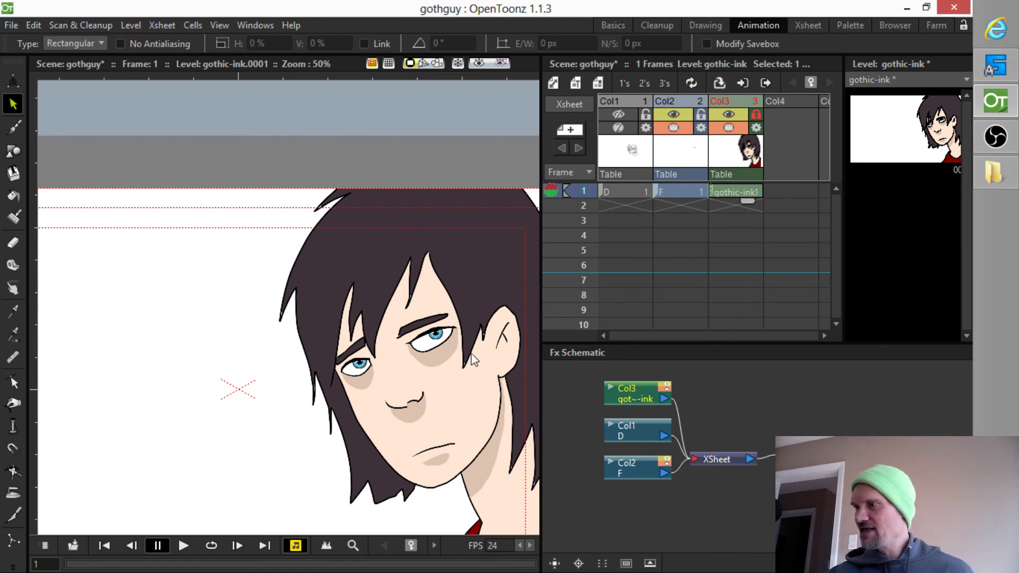
Move the iris column Col2 with the Animate tool to an E/W position of 26 px, shifting both irises sideways.
key("Left")
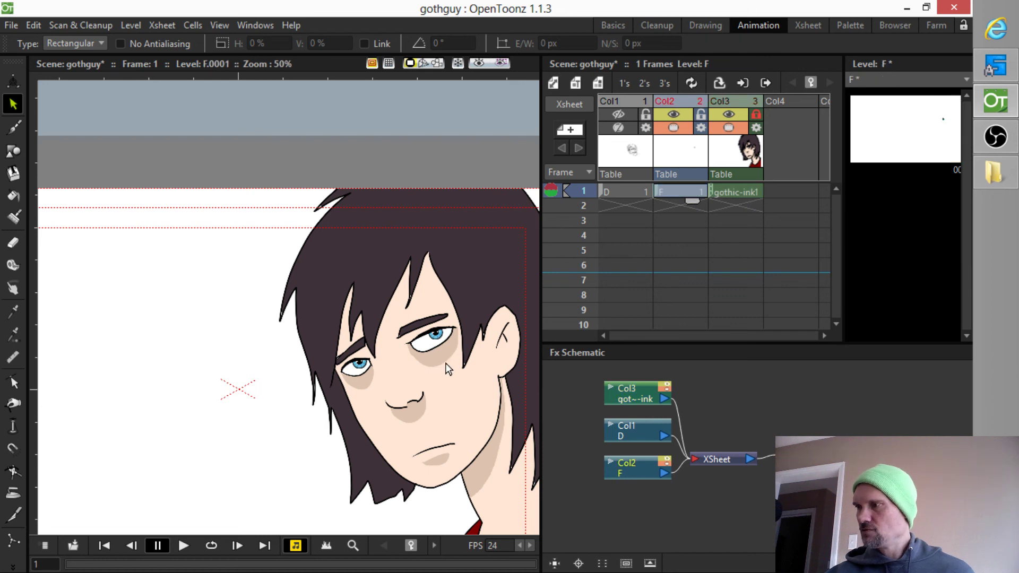
left_click(679, 190)
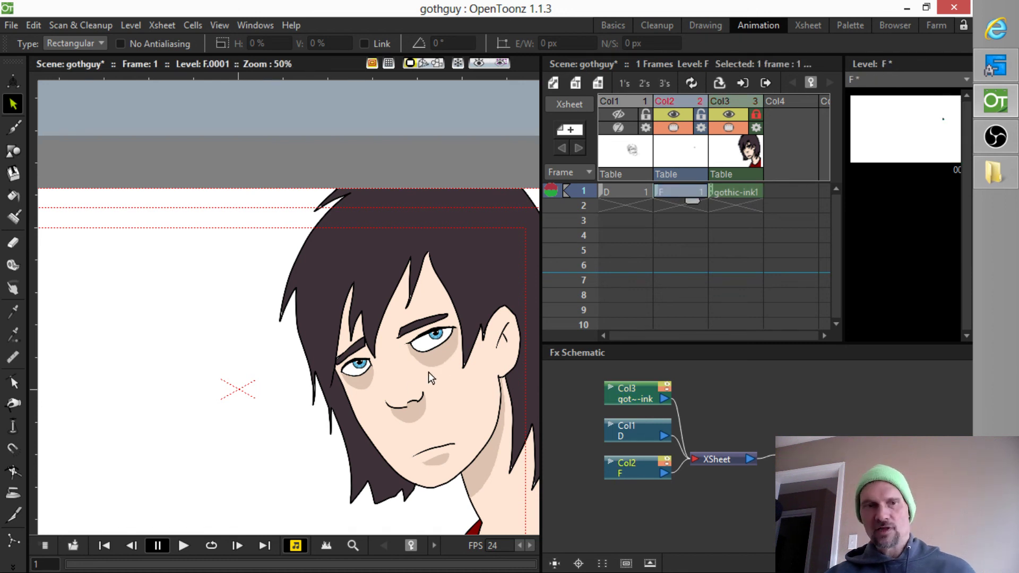
key("a")
mouse_move(453, 400)
left_mouse_down()
mouse_move(438, 404)
mouse_move(458, 397)
left_mouse_up()
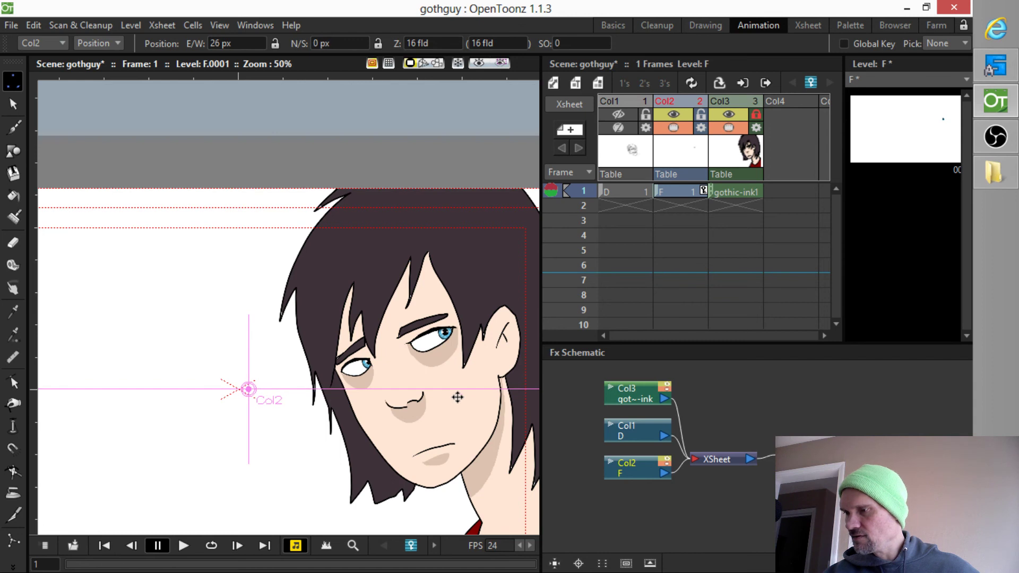
Select only the left-hand iris and shift it by -22.5 px E/W and -4.5 px N/S within its eye.
left_click(683, 190)
key("s")
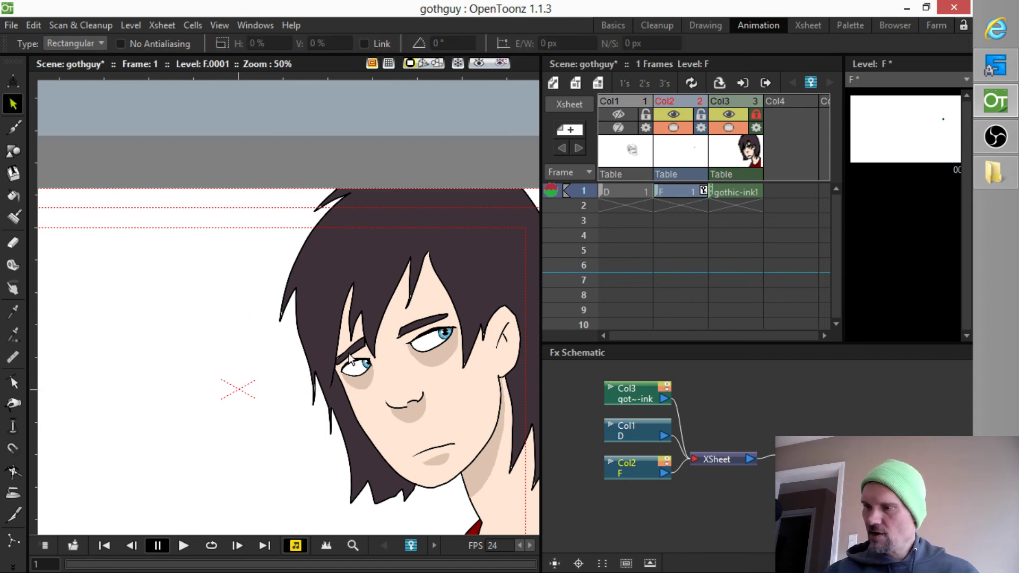
mouse_move(338, 345)
left_mouse_down()
mouse_move(396, 399)
mouse_move(381, 385)
left_mouse_up()
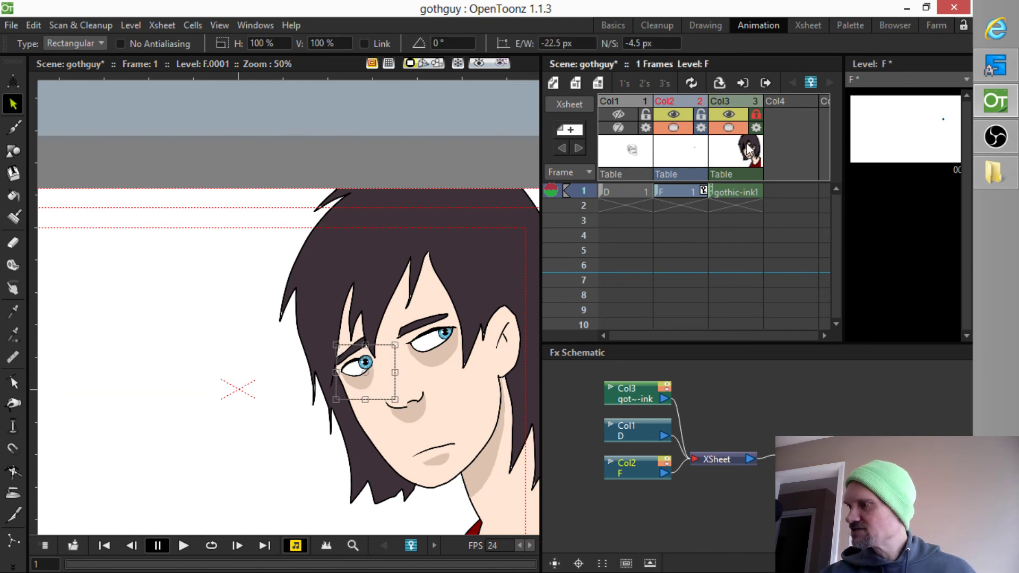
left_click(730, 190)
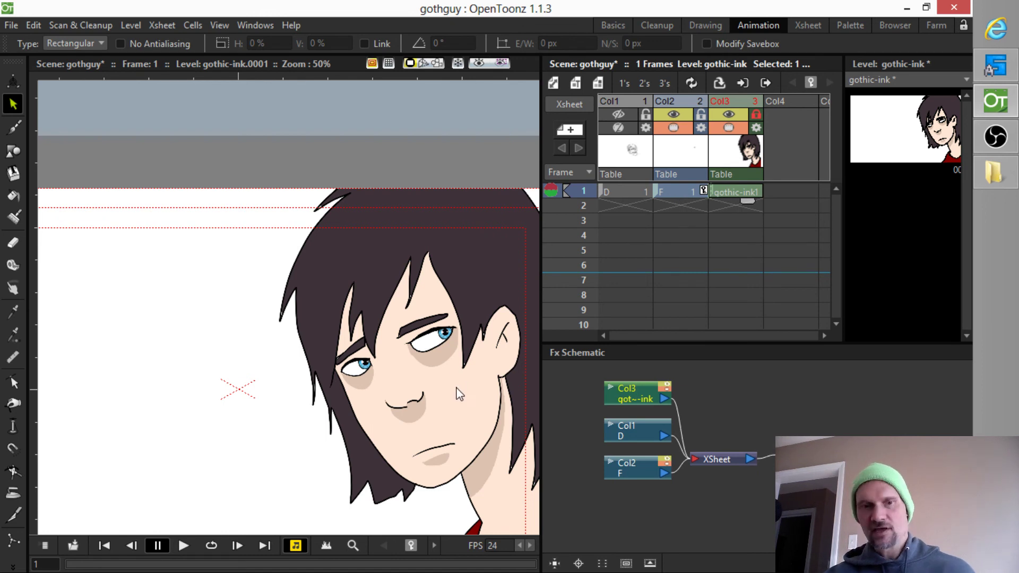
Move the iris column Col2 to position -22 px E/W and -14 px N/S with the Animate tool.
left_click(676, 192)
key("a")
left_click_drag(467, 407, 444, 406)
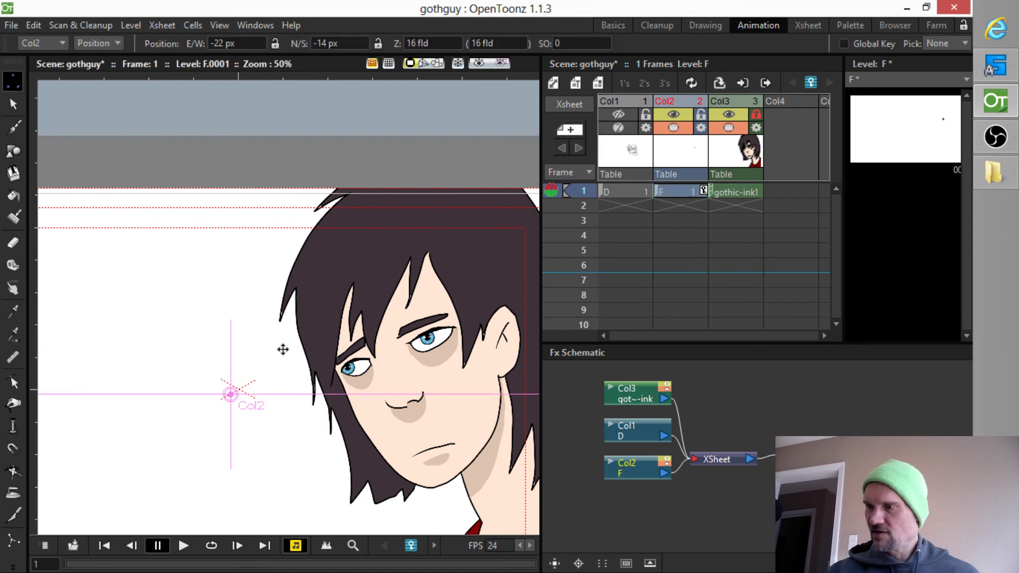
Select the left-hand iris alone and shift it 63 px E/W and 22.5 px N/S to align its gaze with the other eye.
left_click_drag(282, 348, 375, 409)
key("ctrl+z")
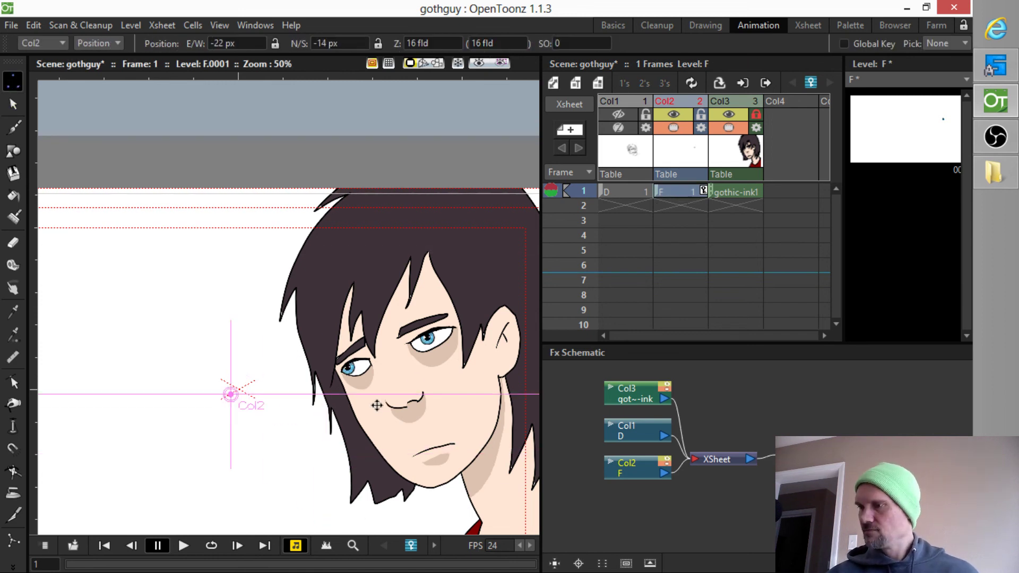
key("s")
left_click_drag(284, 339, 392, 405)
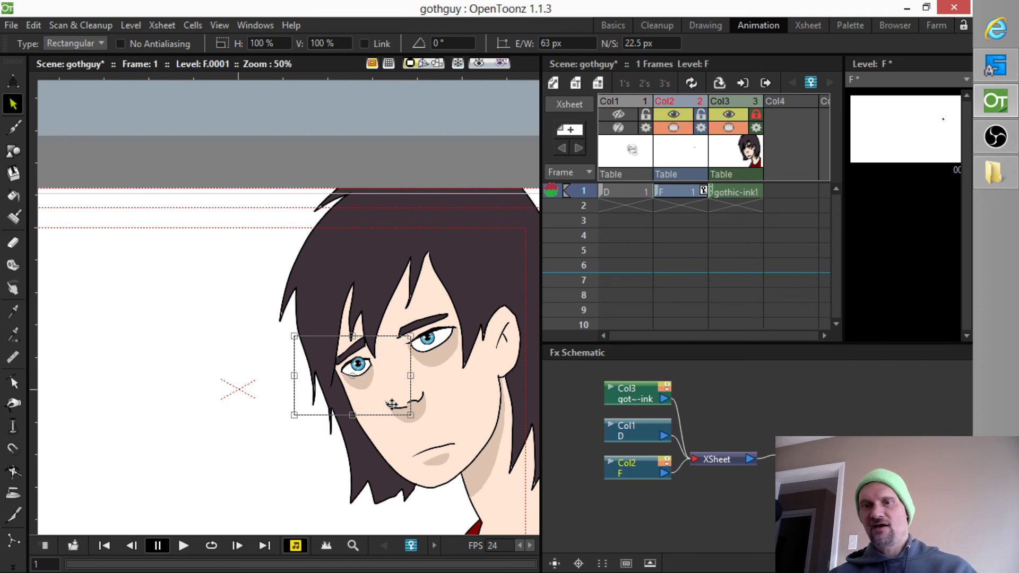
left_click(731, 188)
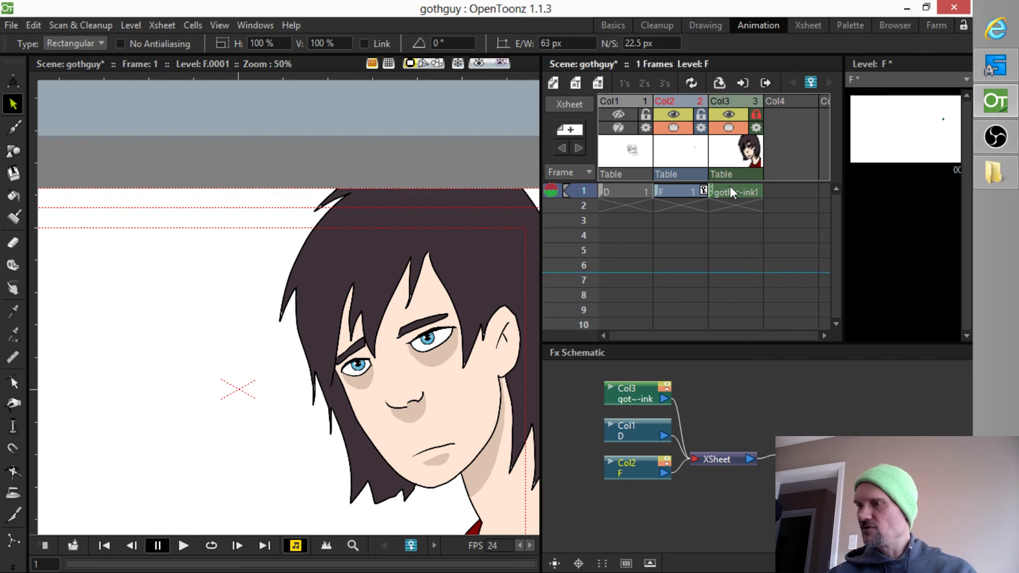
left_click(731, 189)
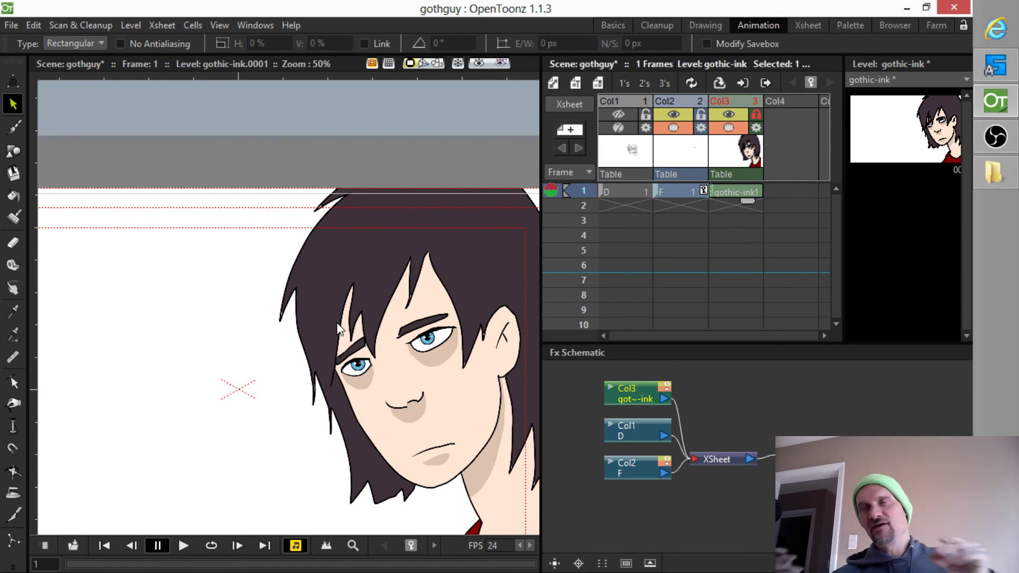
Nudge the left-hand iris by -9 px E/W and 4.5 px N/S.
key("Left")
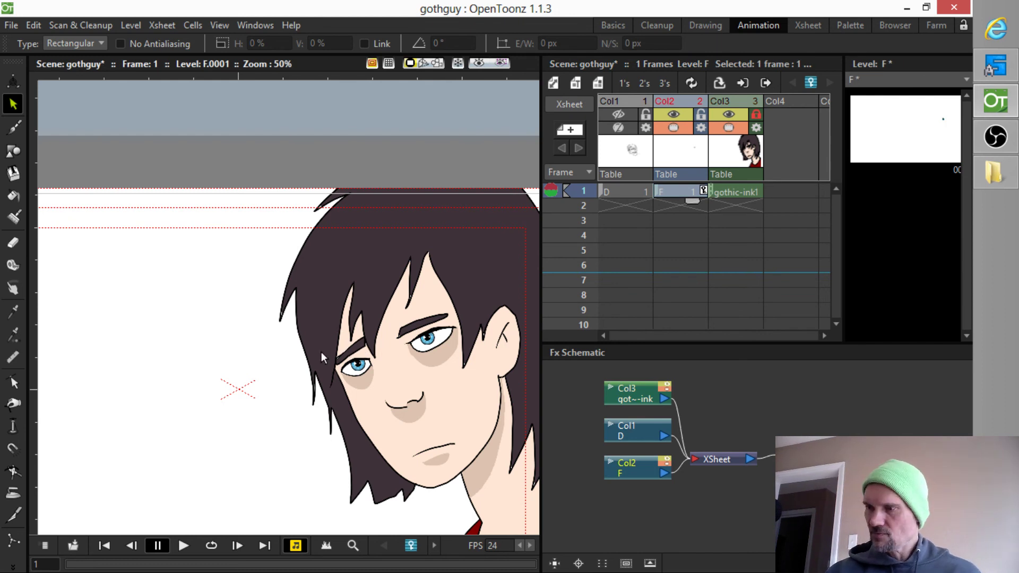
left_click_drag(321, 352, 375, 379)
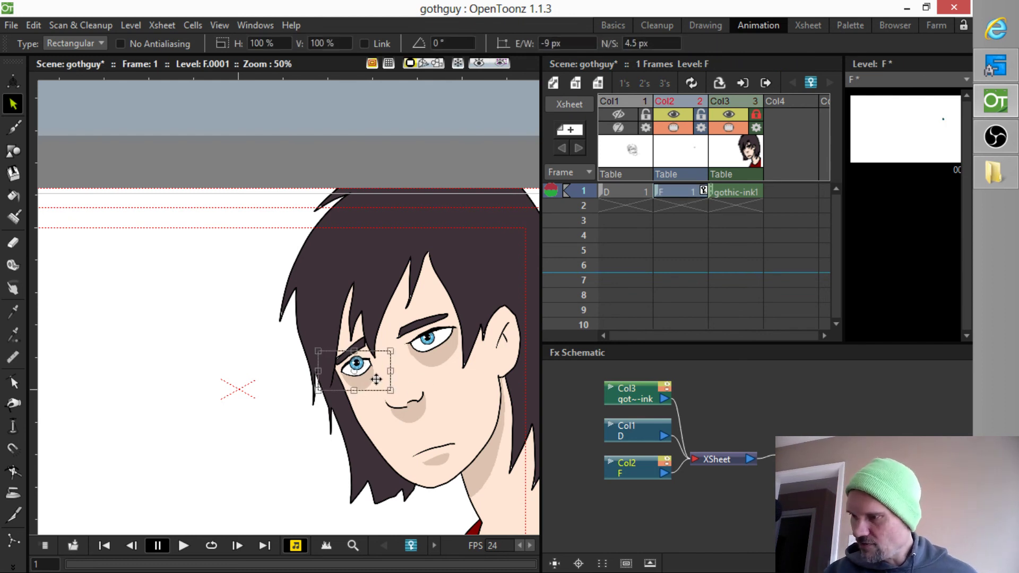
left_click(741, 193)
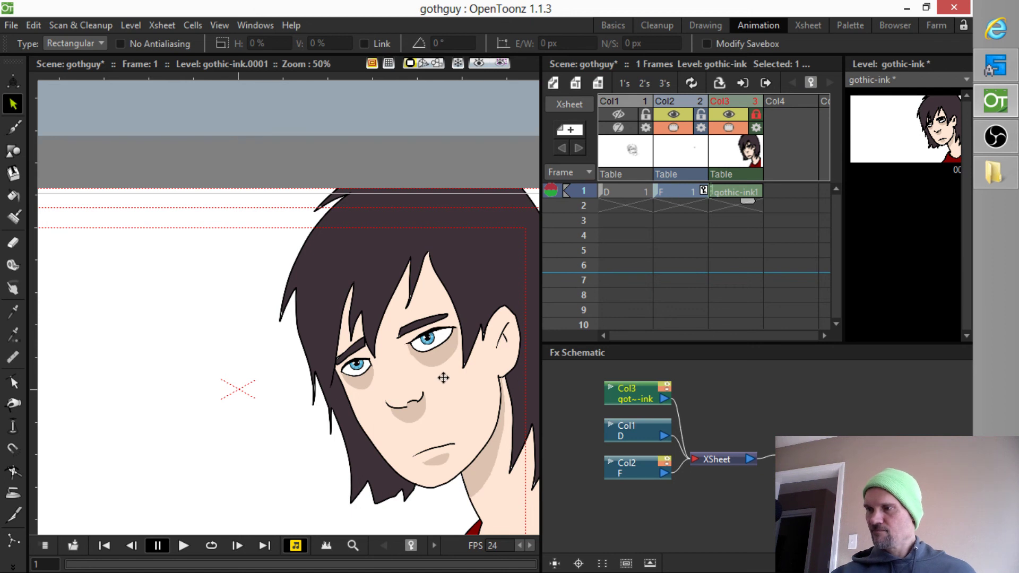
Move the iris column Col2 to position -2 px E/W and -24 px N/S with the Animate tool.
key("Left")
key("a")
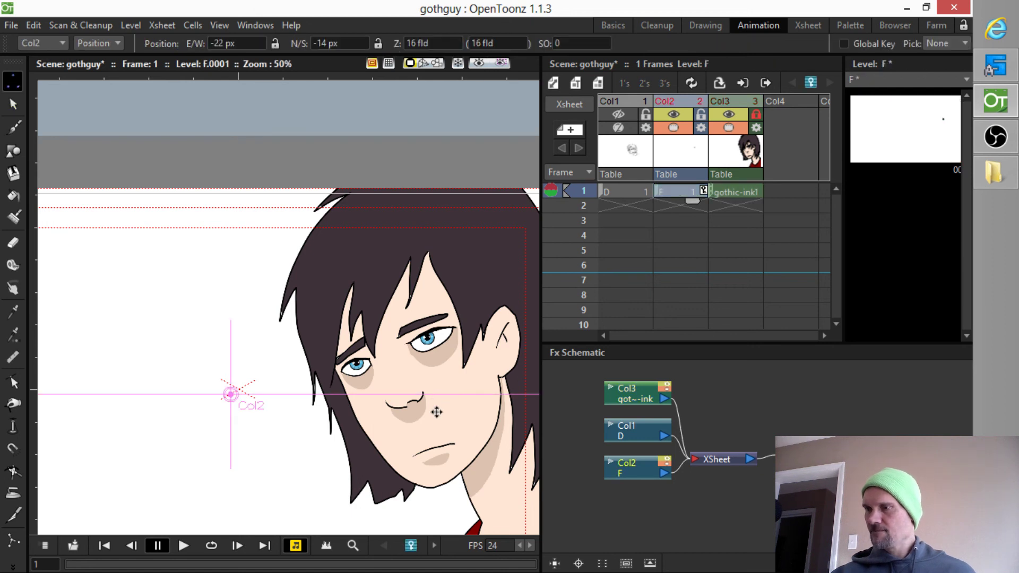
left_click_drag(434, 412, 443, 411)
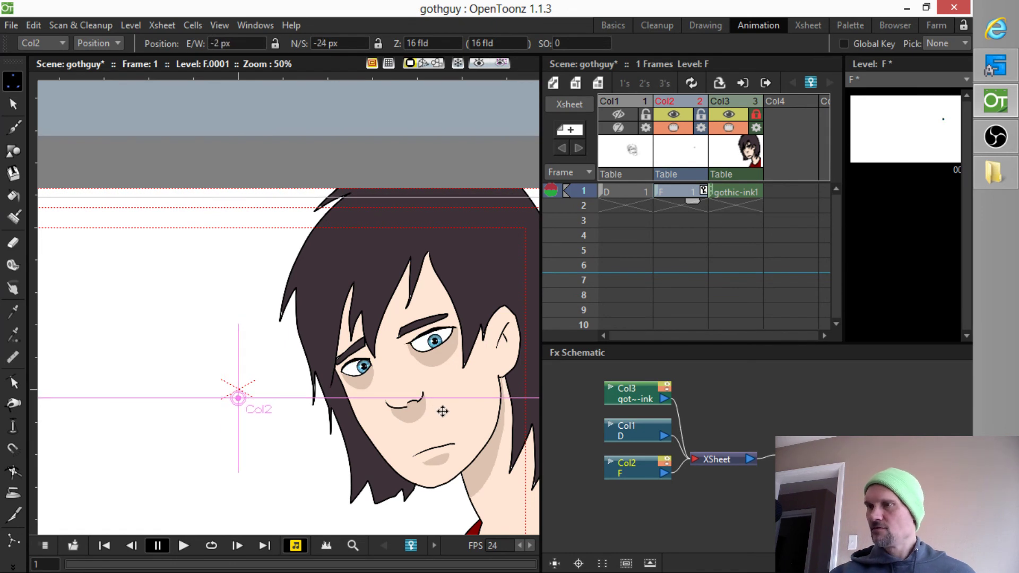
Rotate the iris column Col2 by 1.66° with the Animate tool.
left_click(113, 43)
left_click(111, 62)
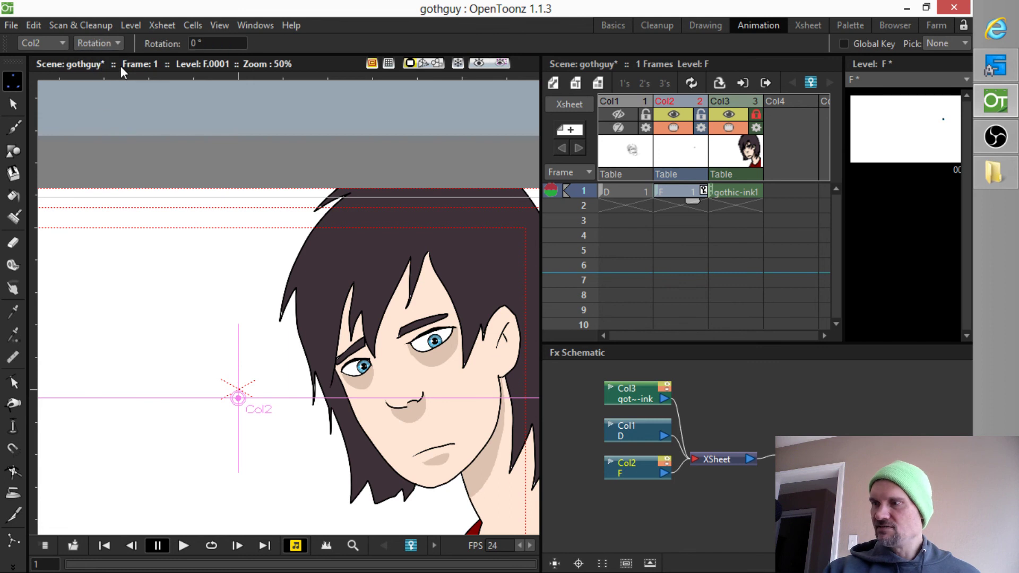
left_click_drag(508, 428, 509, 420)
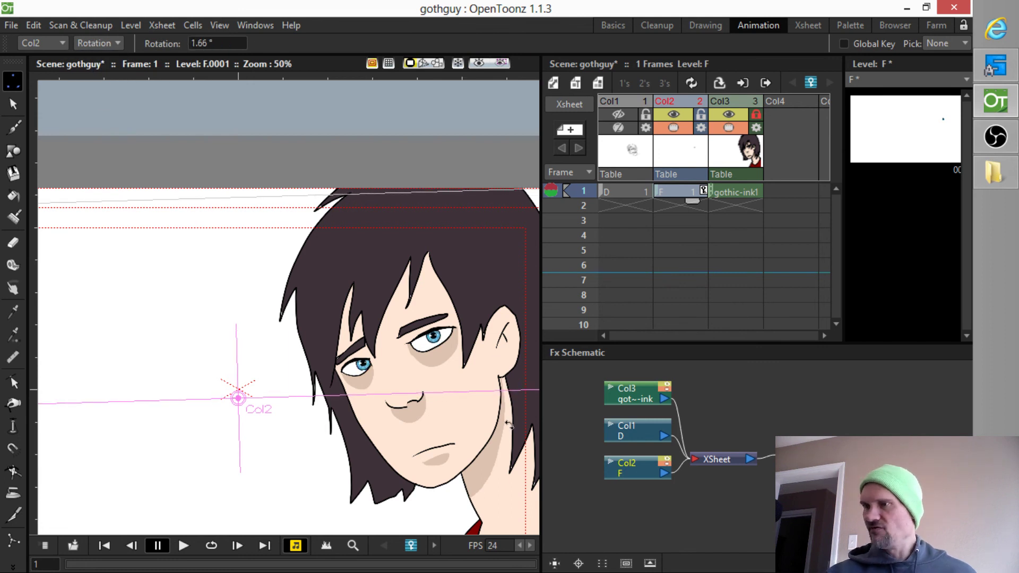
Return the Animate tool to Position mode and shift the iris column Col2 to -4 px E/W.
left_click(113, 44)
left_click(113, 55)
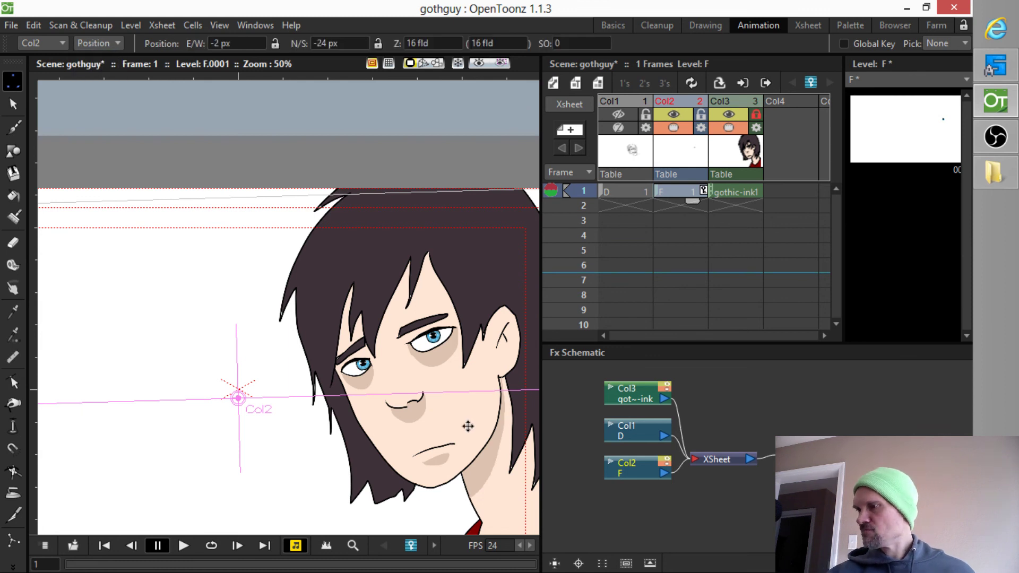
mouse_move(467, 427)
left_mouse_down()
mouse_move(485, 428)
mouse_move(471, 426)
mouse_move(463, 438)
mouse_move(470, 426)
left_mouse_up()
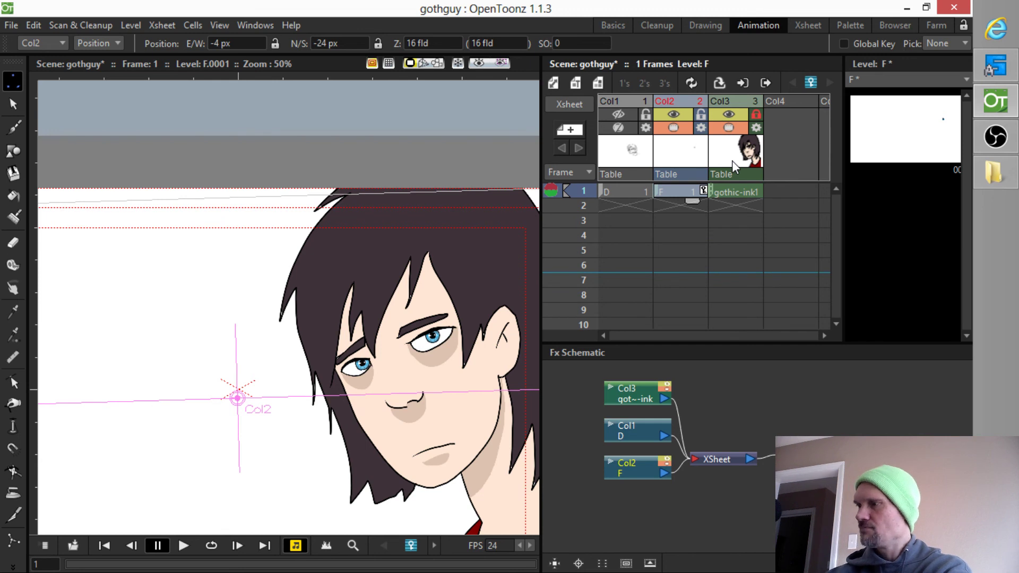
Move the gothic-ink character column from Col3 to Col4, freeing Col3 beside the iris column.
left_click(800, 102)
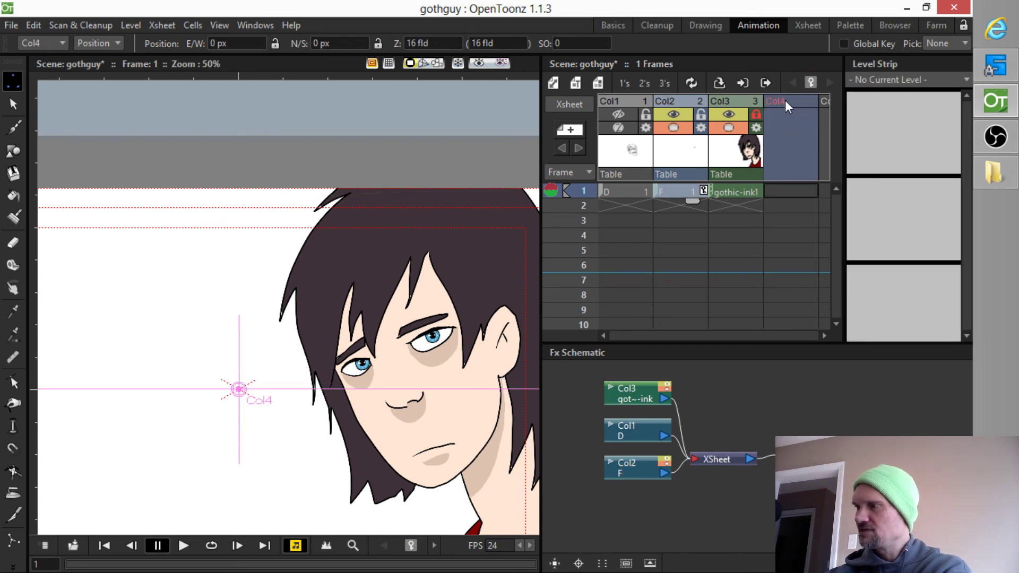
left_click_drag(731, 103, 792, 99)
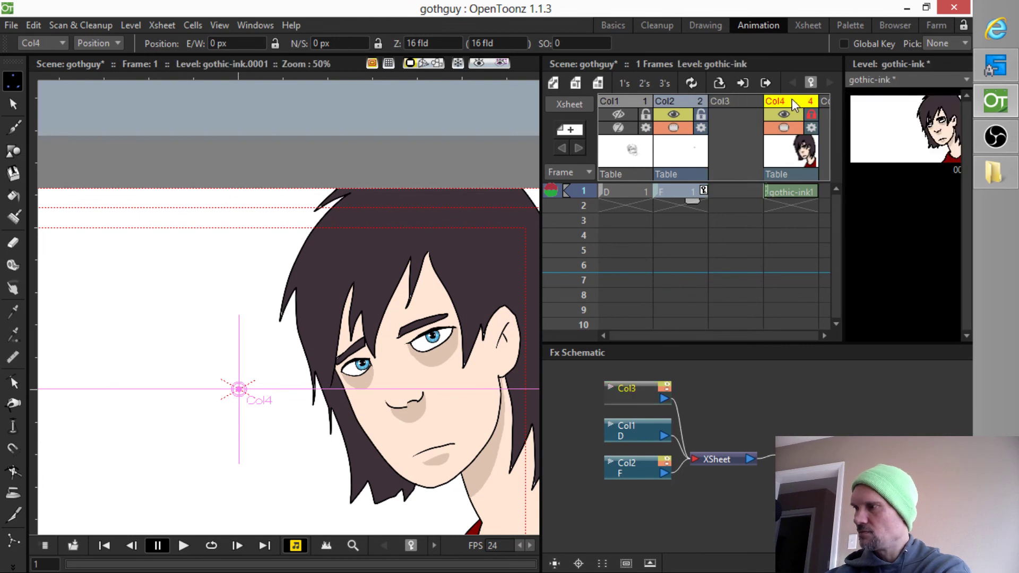
Cut the iris of the eye nearest the ear out of level F in Col2, using a rectangular selection.
left_click(674, 193)
key("s")
left_click(376, 380)
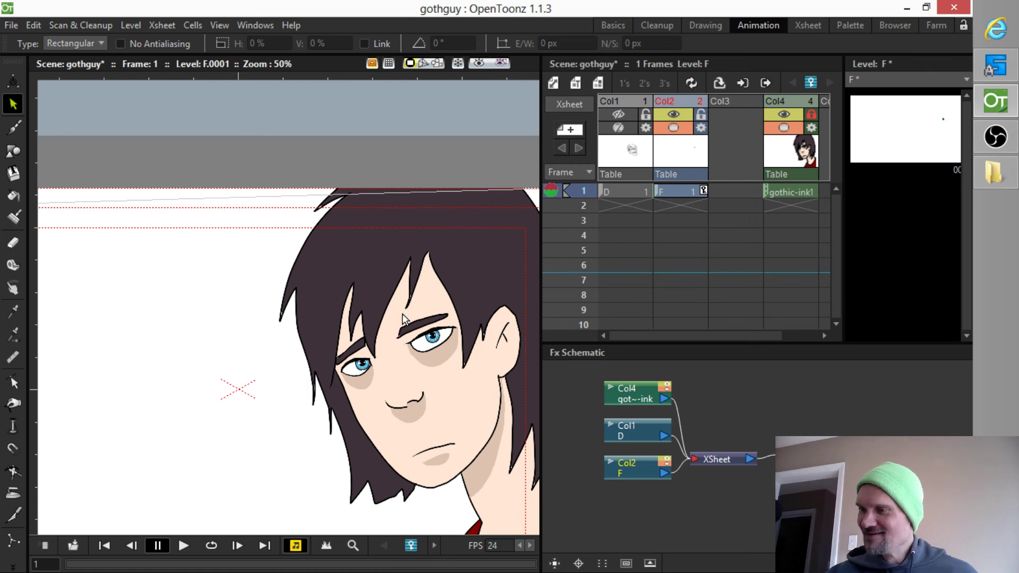
left_click_drag(402, 314, 478, 373)
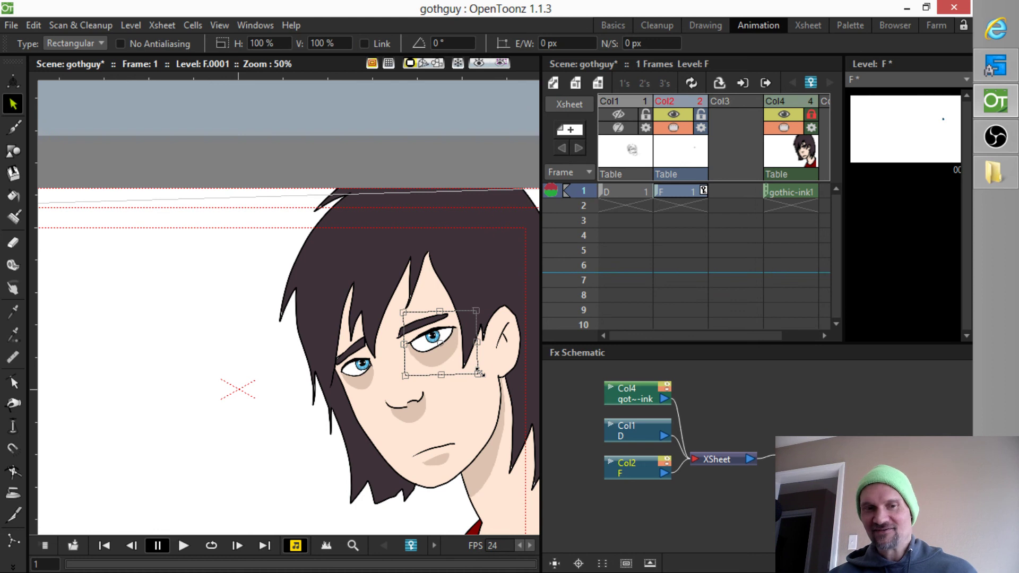
key("Delete")
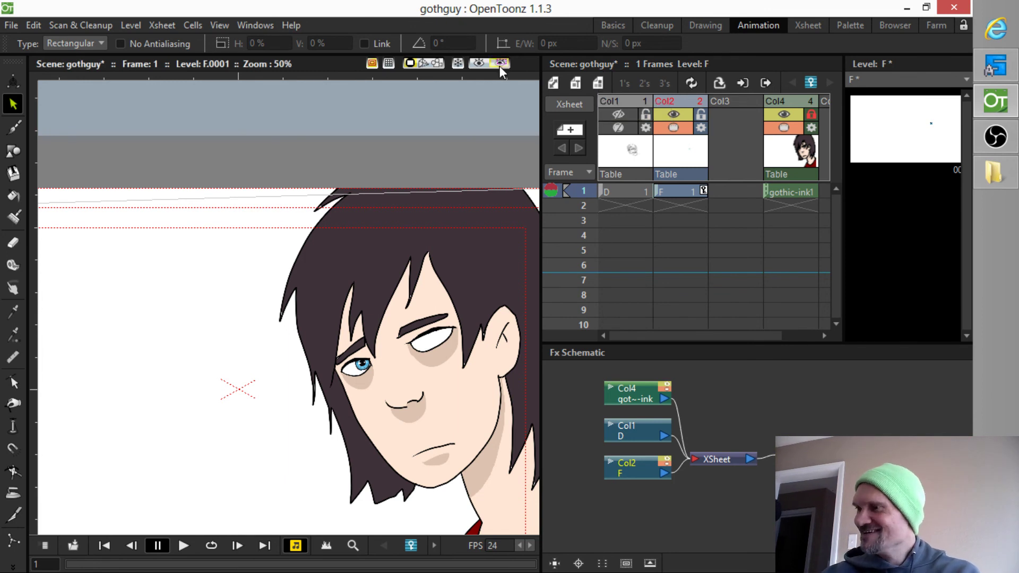
Create a 1920 x 1080 px raster level named G in Col3 and paste the cut iris into its frame 1.
left_click(619, 101)
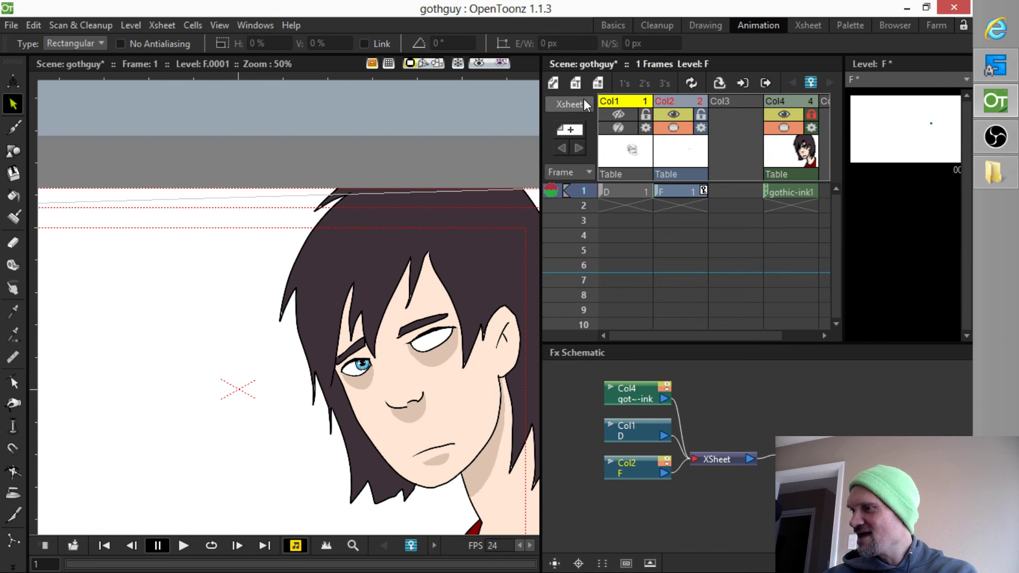
left_click(597, 82)
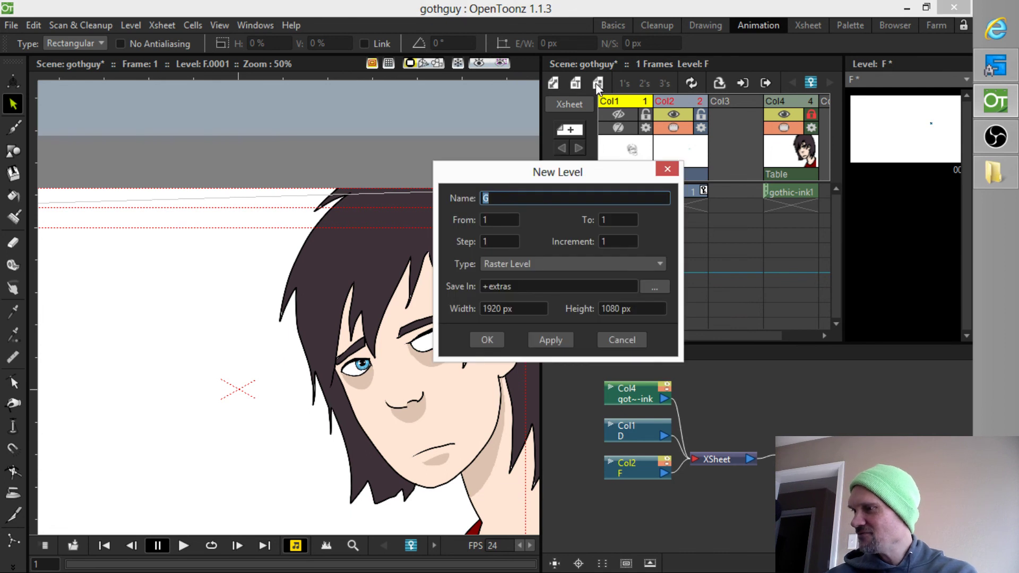
left_click(546, 342)
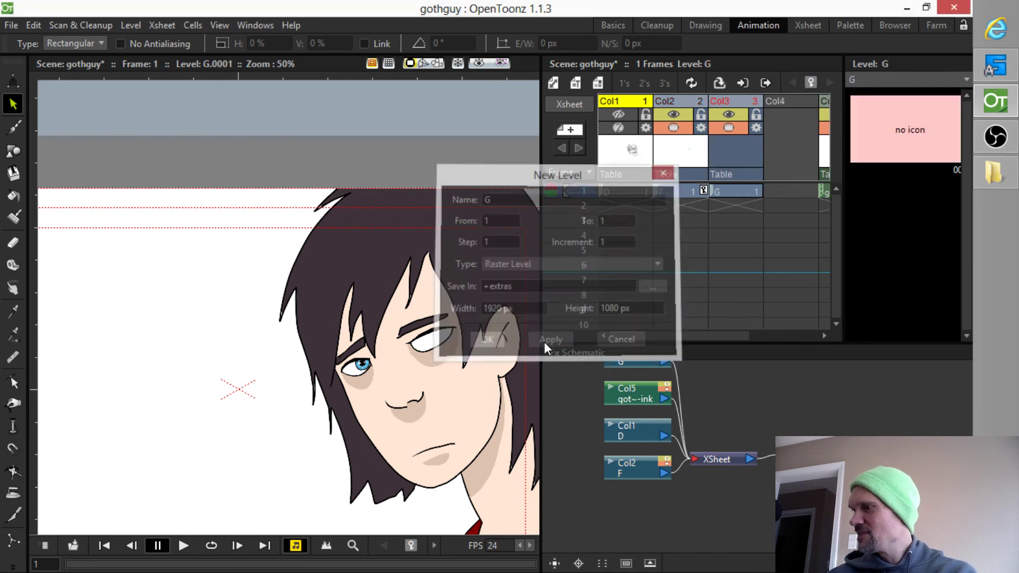
left_click(721, 192)
key("ctrl+v")
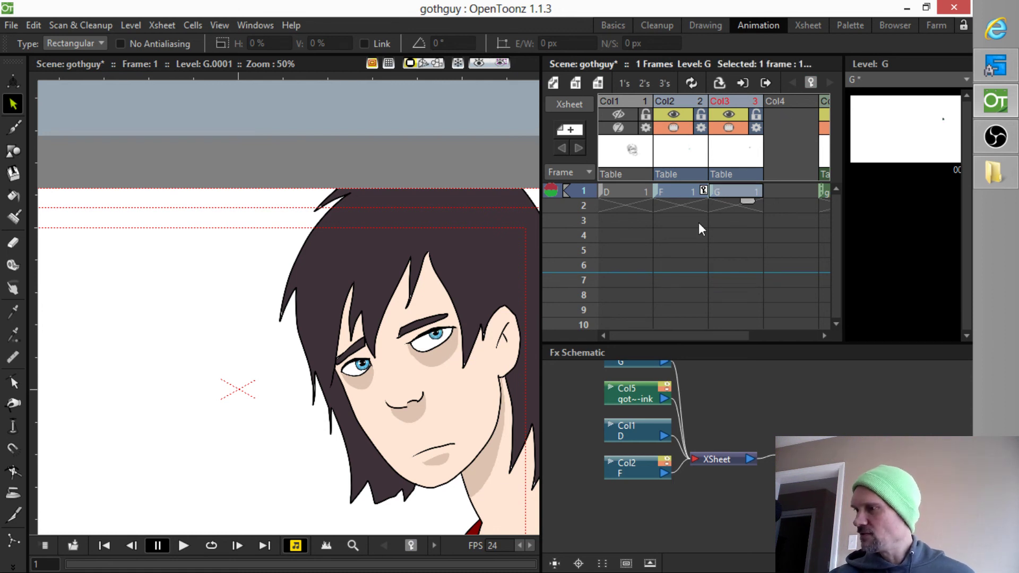
Delete the empty Col4 and collapse iris columns Col2 and Col3 into a sub-xsheet that includes the relevant pegbars.
left_click(788, 101)
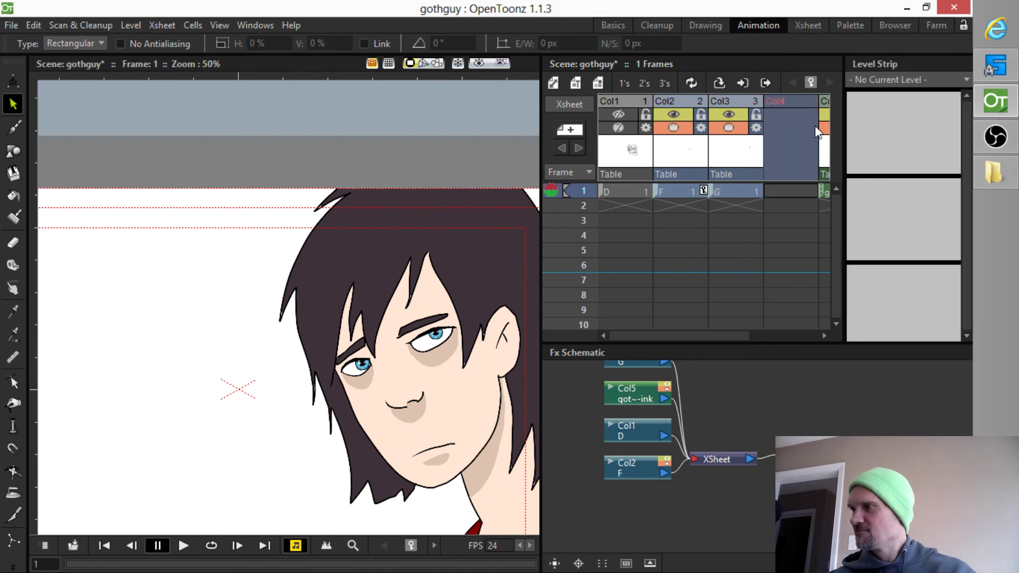
key("Delete")
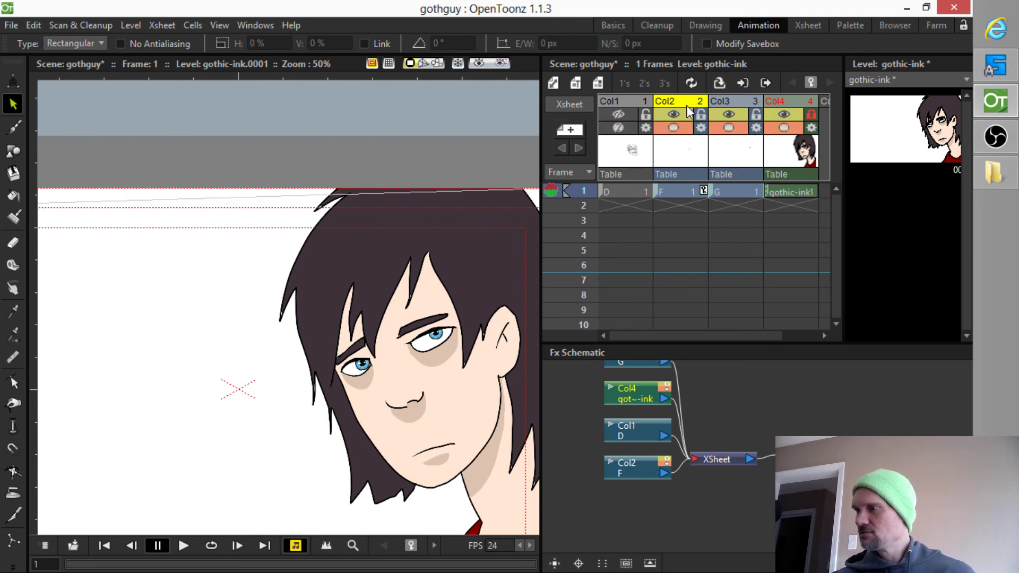
left_click(756, 150)
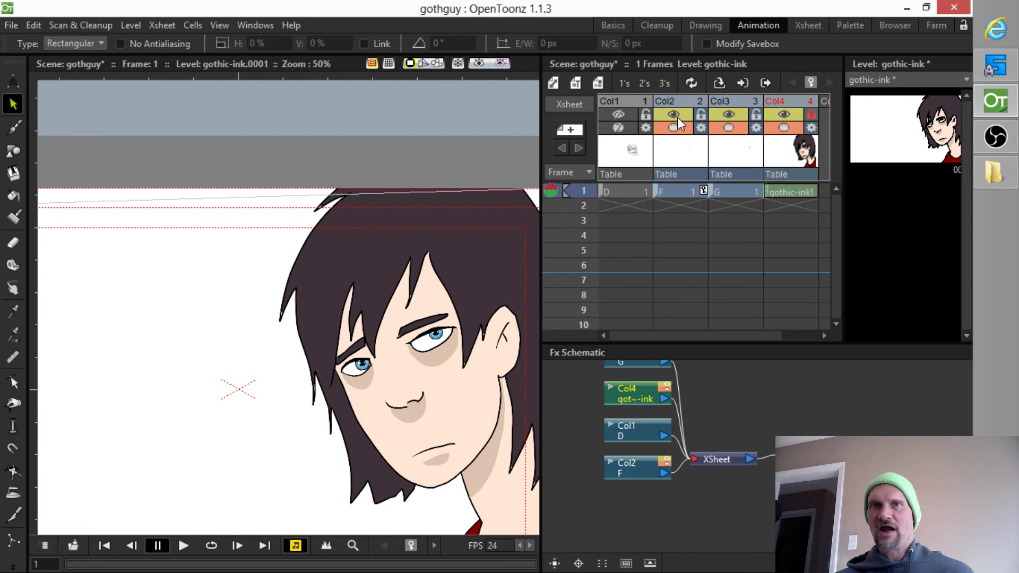
left_click(684, 149)
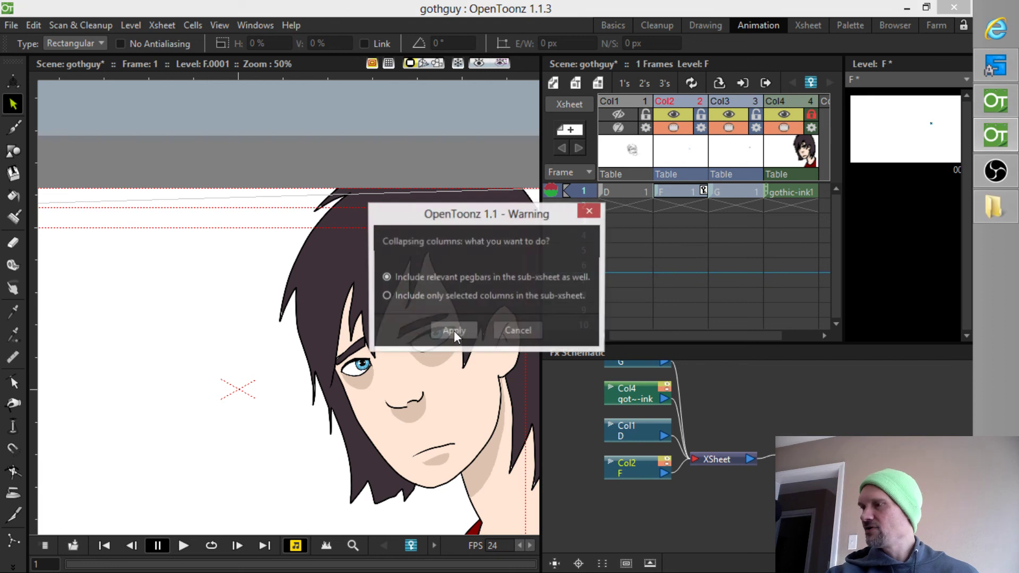
left_click(454, 331)
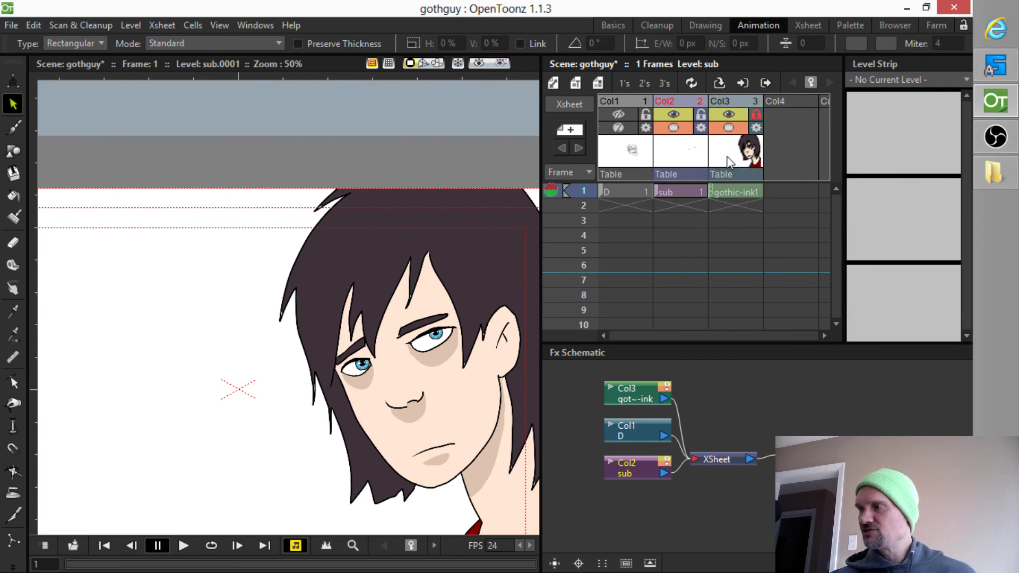
left_click(719, 83)
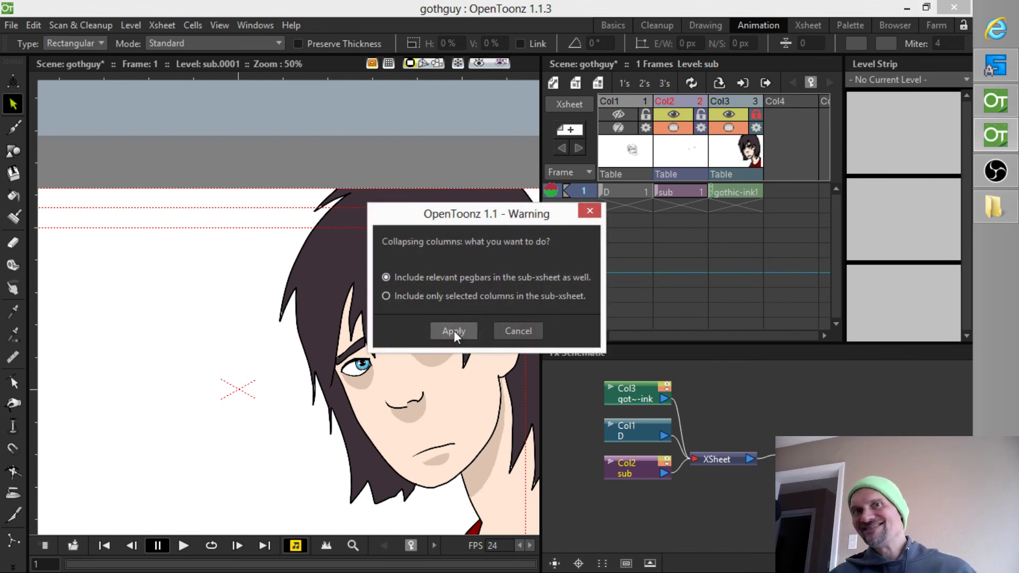
left_click(454, 330)
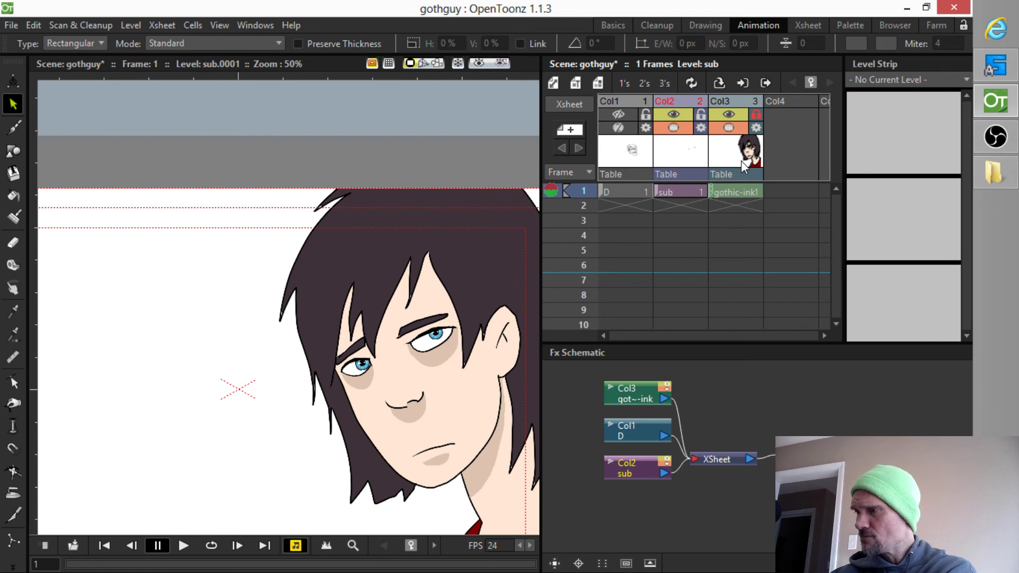
Save the scene together with all its levels.
left_click(11, 25)
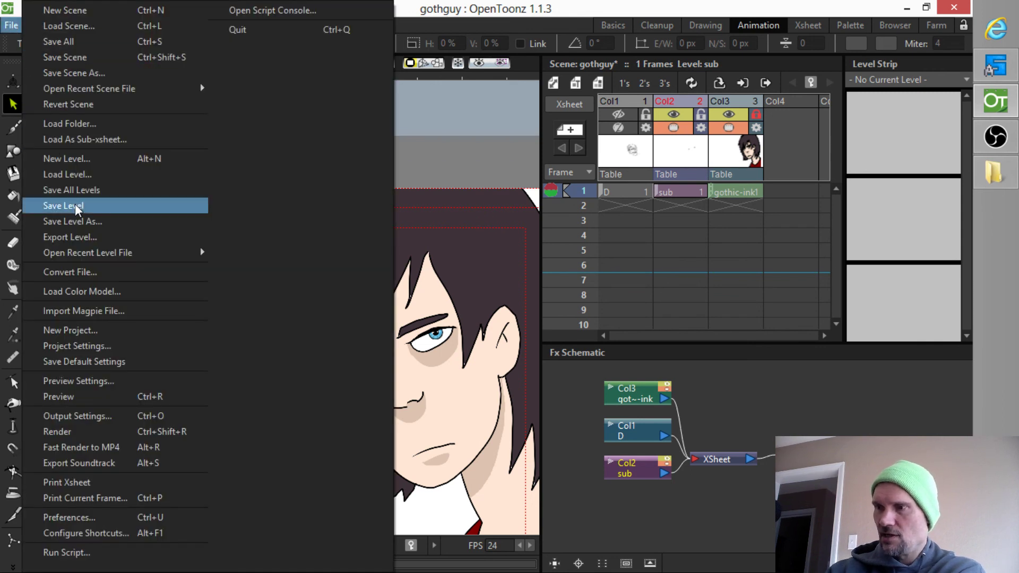
left_click(75, 45)
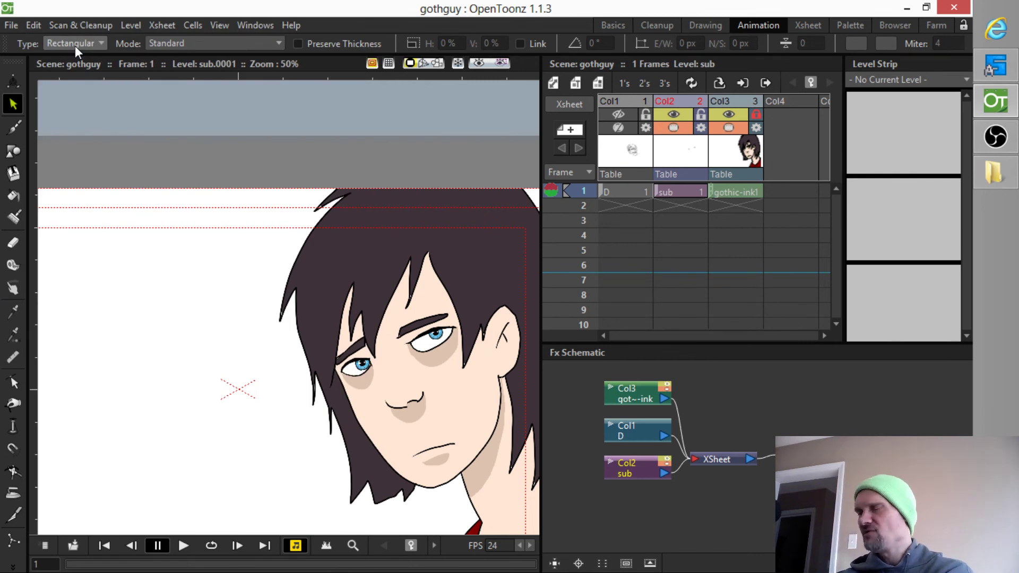
Select the gothic-ink cell in Col3 and unlock its column for editing.
left_click_drag(522, 310, 366, 338)
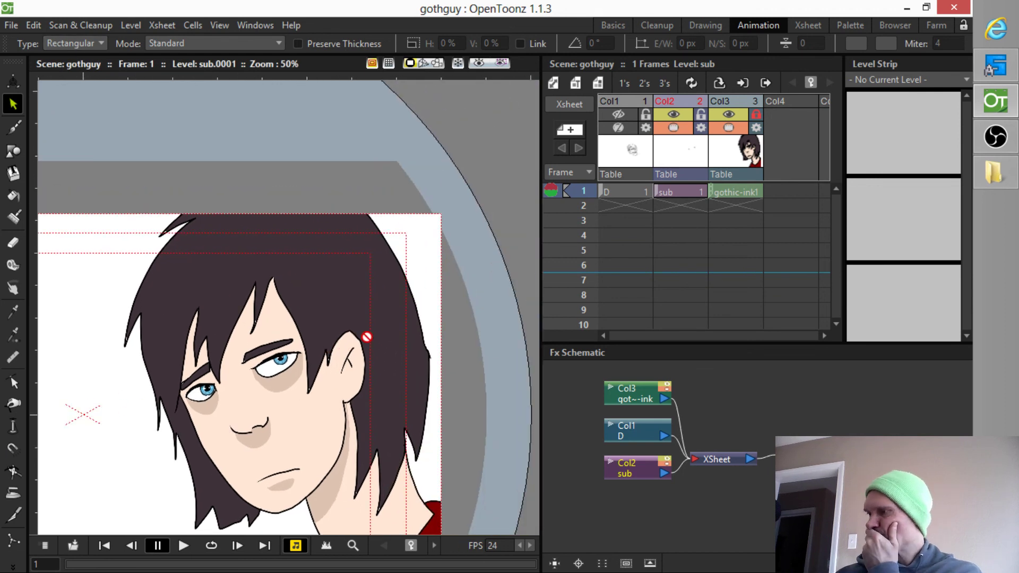
left_click_drag(367, 337, 735, 171)
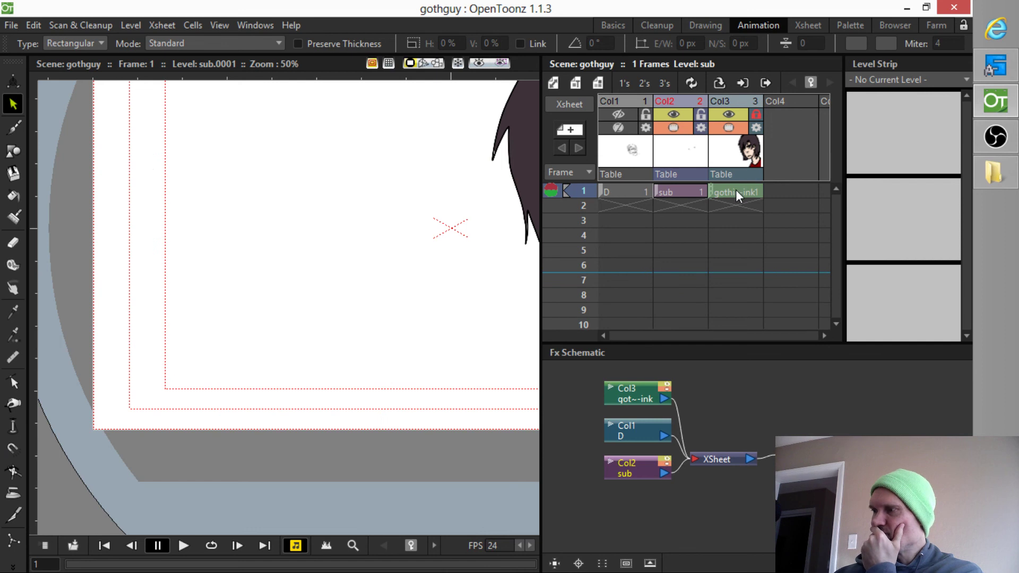
left_click(736, 192)
mouse_move(464, 282)
left_mouse_down()
mouse_move(278, 339)
mouse_move(192, 394)
left_mouse_up()
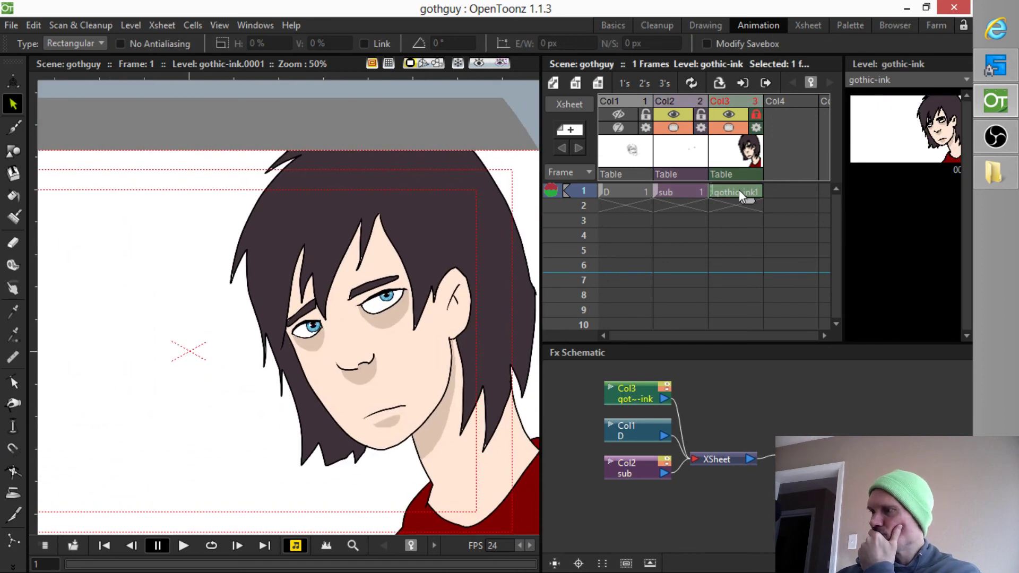
left_click(755, 114)
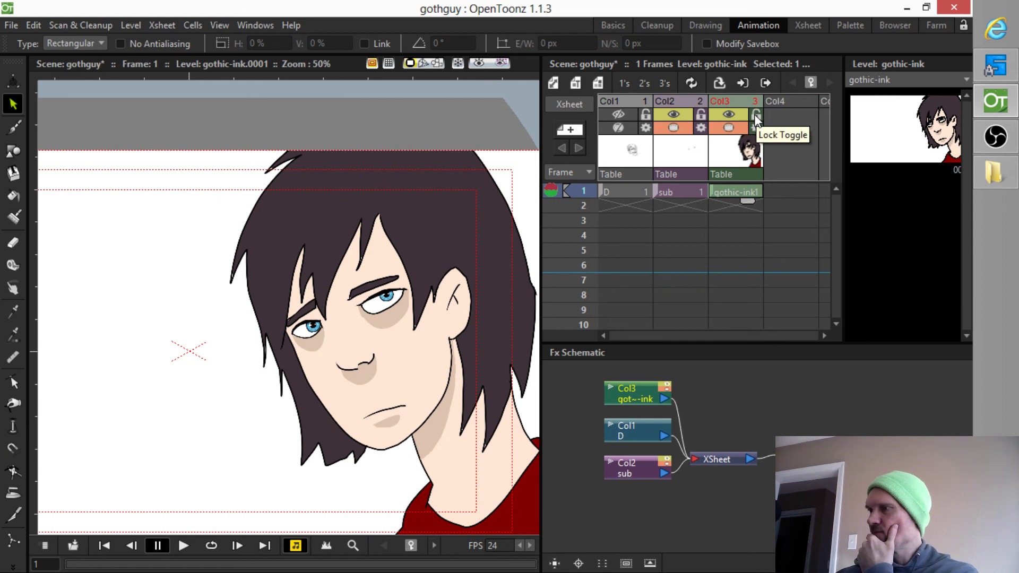
Switch to the Palette room, show the level palette of gothic-ink and choose the blue autopaint style 14.
left_click(852, 25)
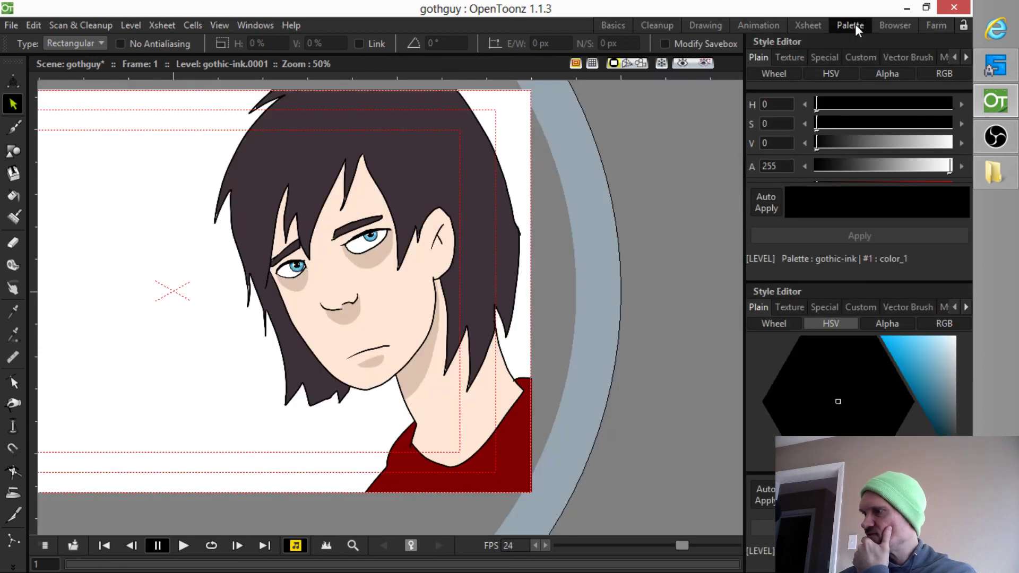
middle_click(428, 314)
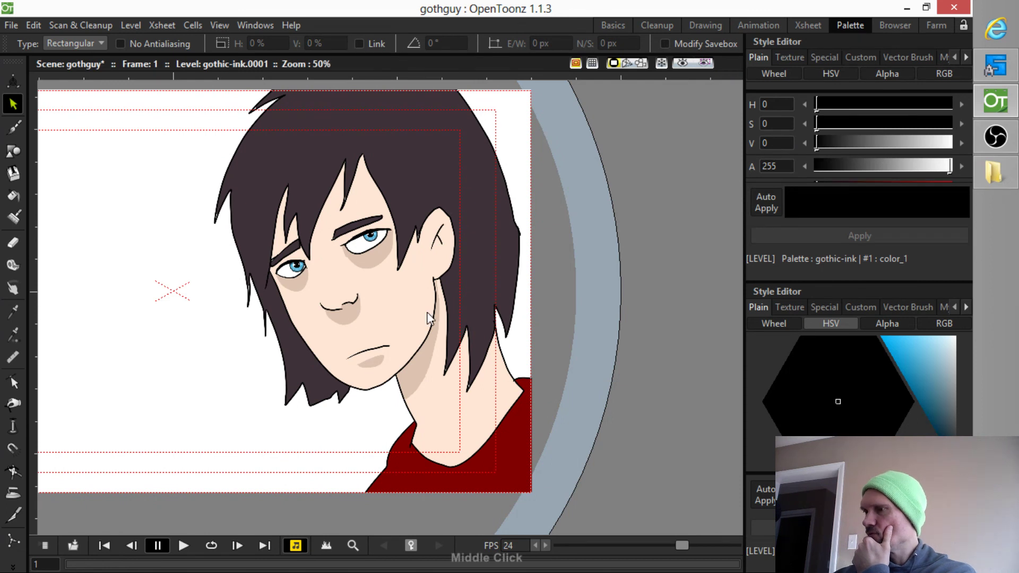
mouse_move(438, 275)
left_mouse_down()
mouse_move(476, 354)
mouse_move(467, 335)
left_mouse_up()
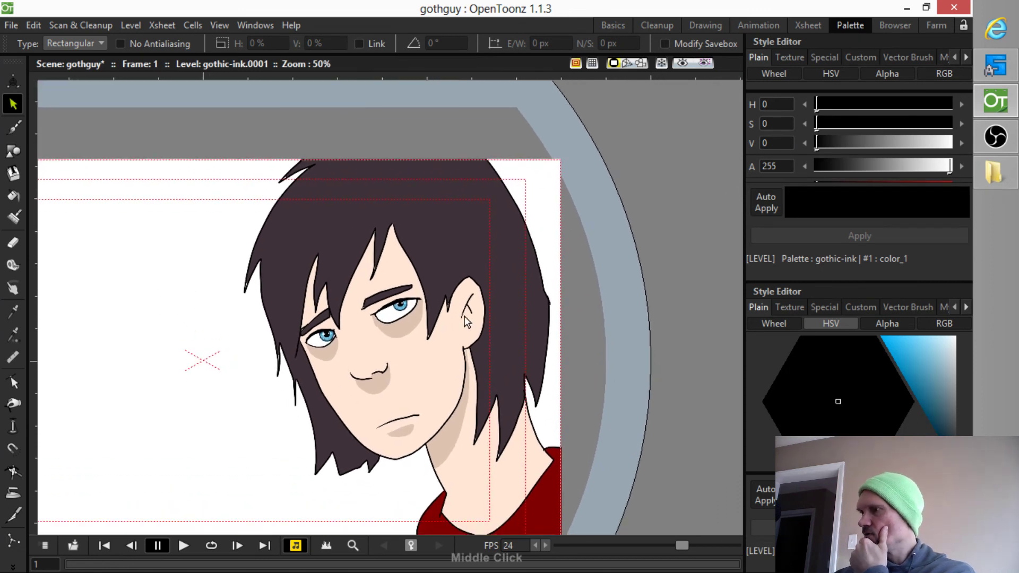
left_click(265, 21)
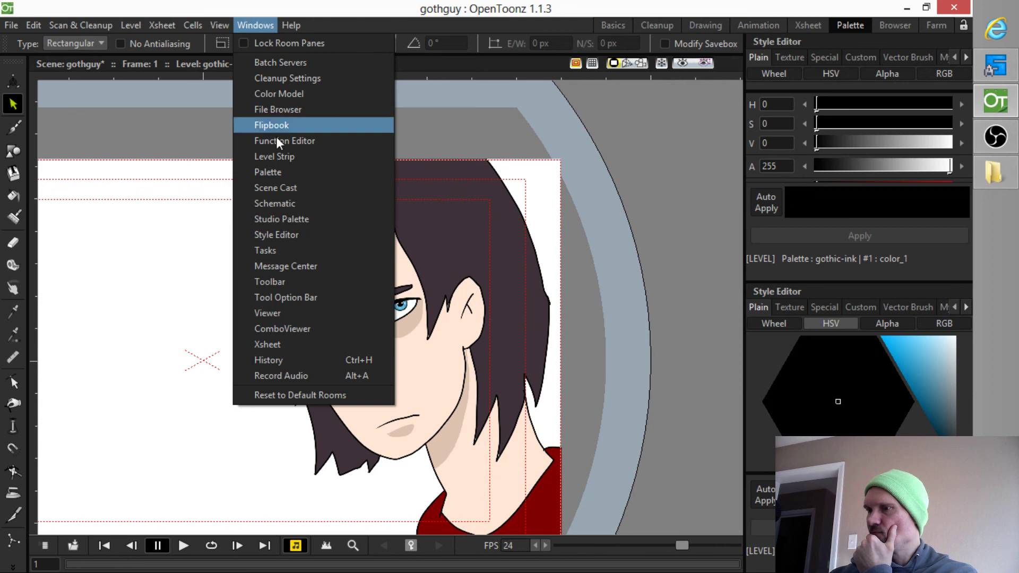
left_click(295, 173)
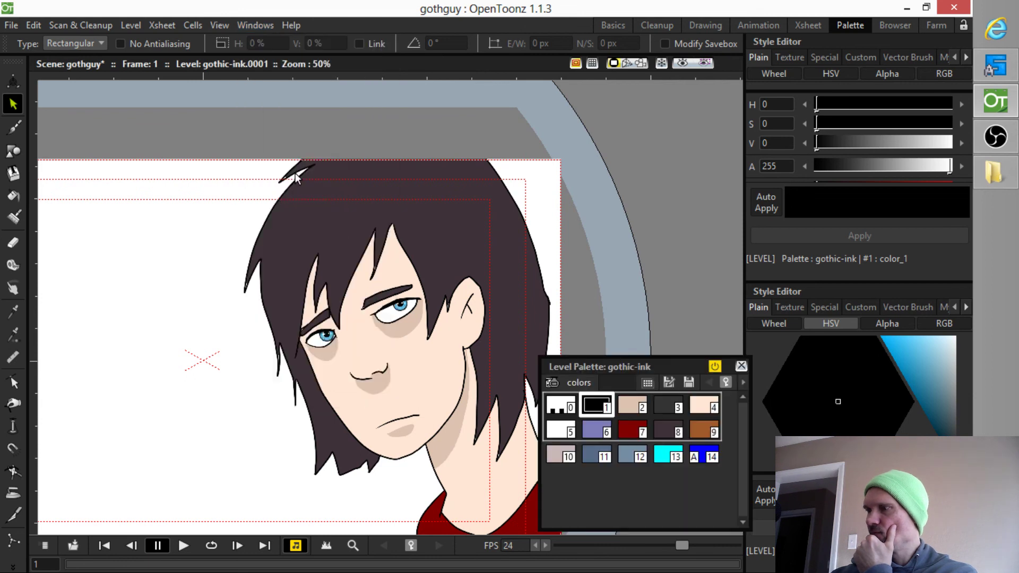
left_click(704, 455)
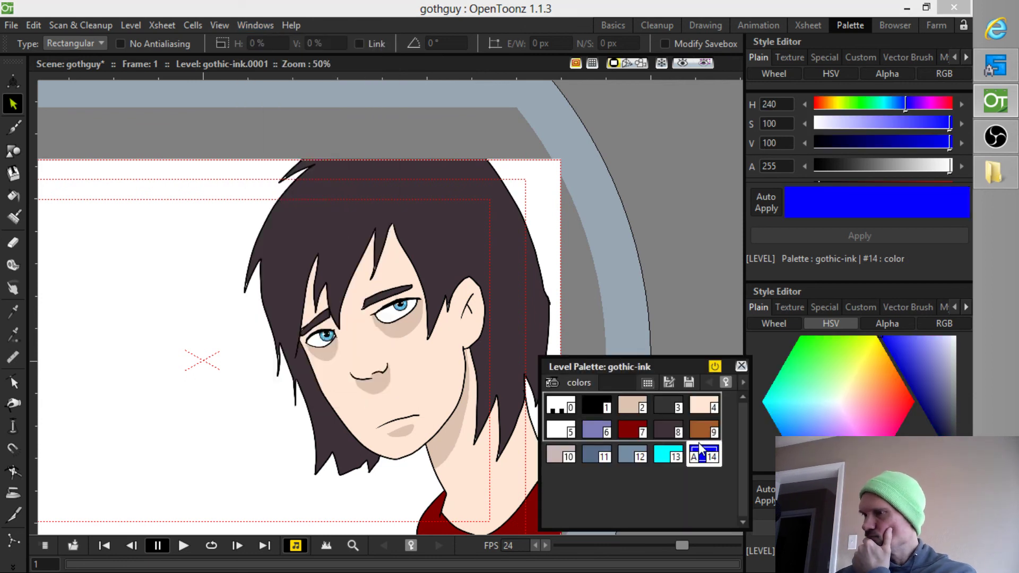
Brush two blue zigzag highlight lines across the upper hair, redrawing the second one, and erase its end that overshoots the hair outline.
mouse_move(371, 232)
left_mouse_down()
mouse_move(325, 277)
mouse_move(286, 243)
mouse_move(302, 246)
left_mouse_up()
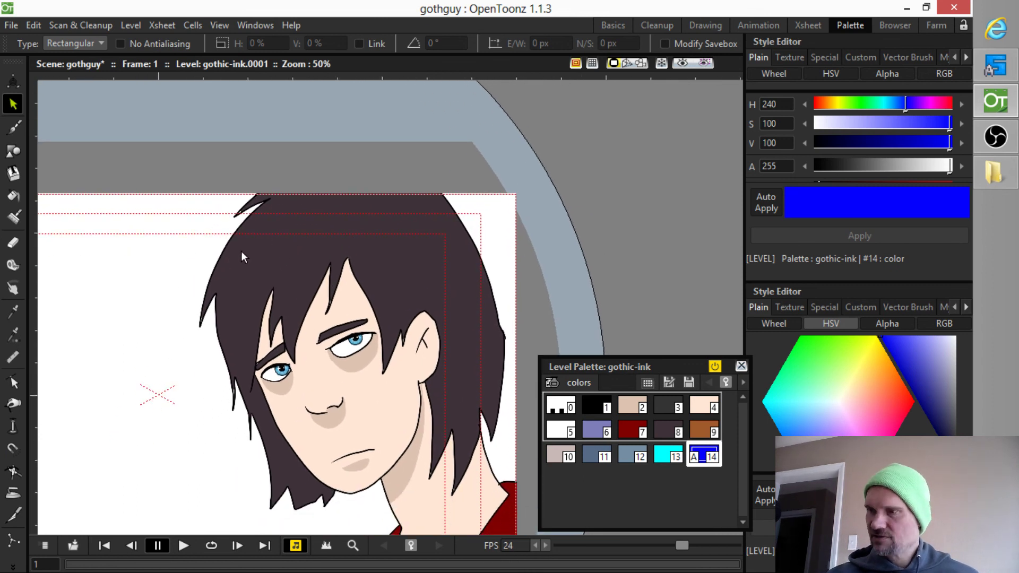
key("b")
key("s")
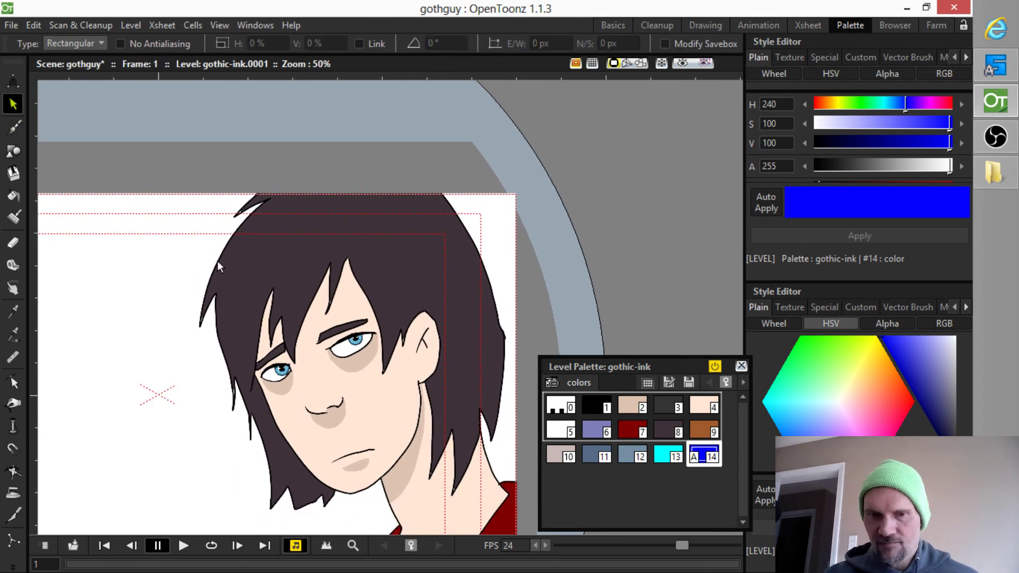
key("b")
mouse_move(220, 260)
left_mouse_down()
mouse_move(260, 223)
mouse_move(249, 294)
mouse_move(267, 253)
mouse_move(311, 208)
mouse_move(305, 259)
mouse_move(339, 218)
mouse_move(401, 178)
mouse_move(398, 284)
mouse_move(419, 228)
mouse_move(424, 269)
mouse_move(440, 195)
left_mouse_up()
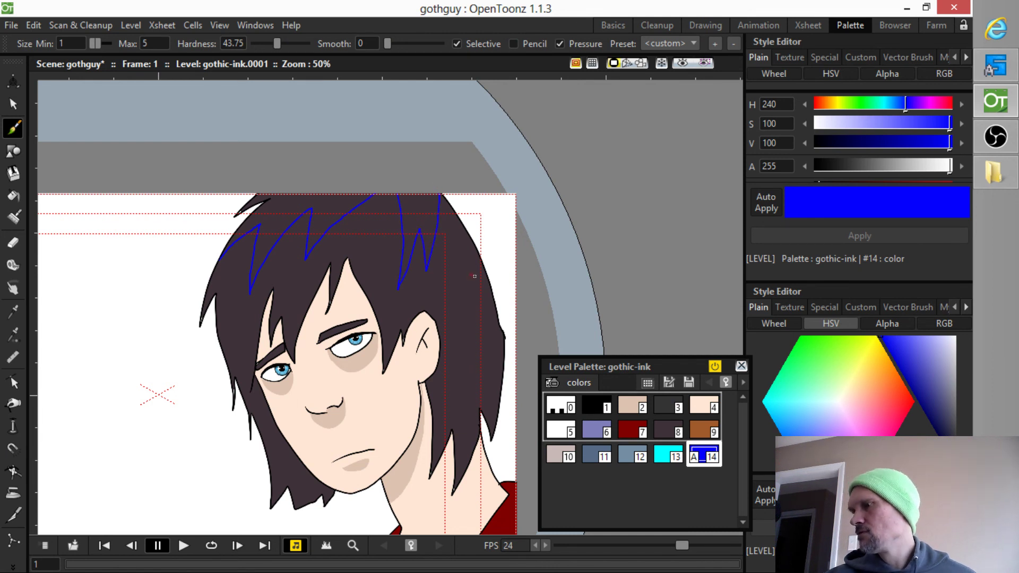
key("ctrl+z")
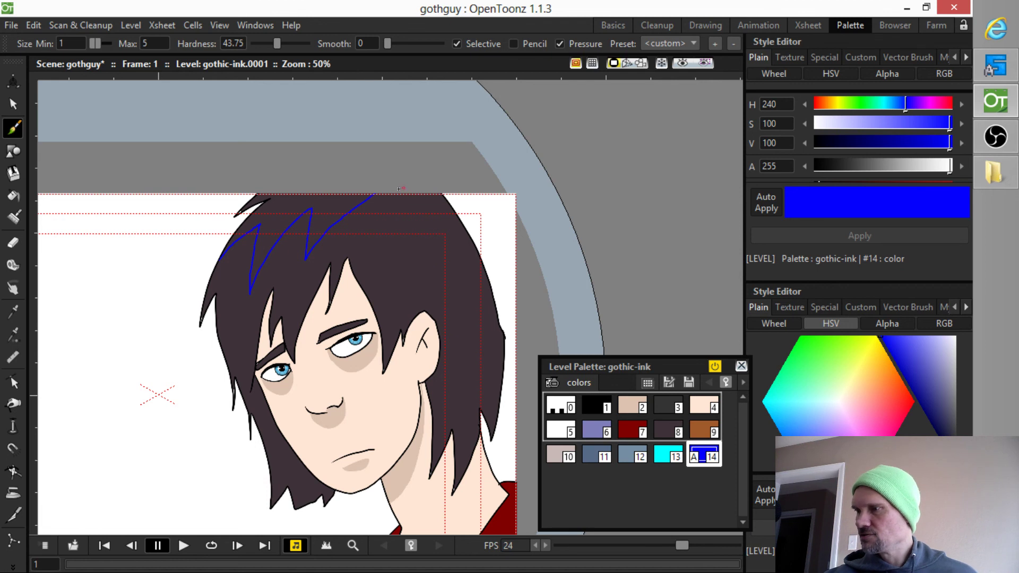
mouse_move(400, 188)
left_mouse_down()
mouse_move(416, 272)
mouse_move(426, 218)
mouse_move(464, 313)
mouse_move(476, 225)
left_mouse_up()
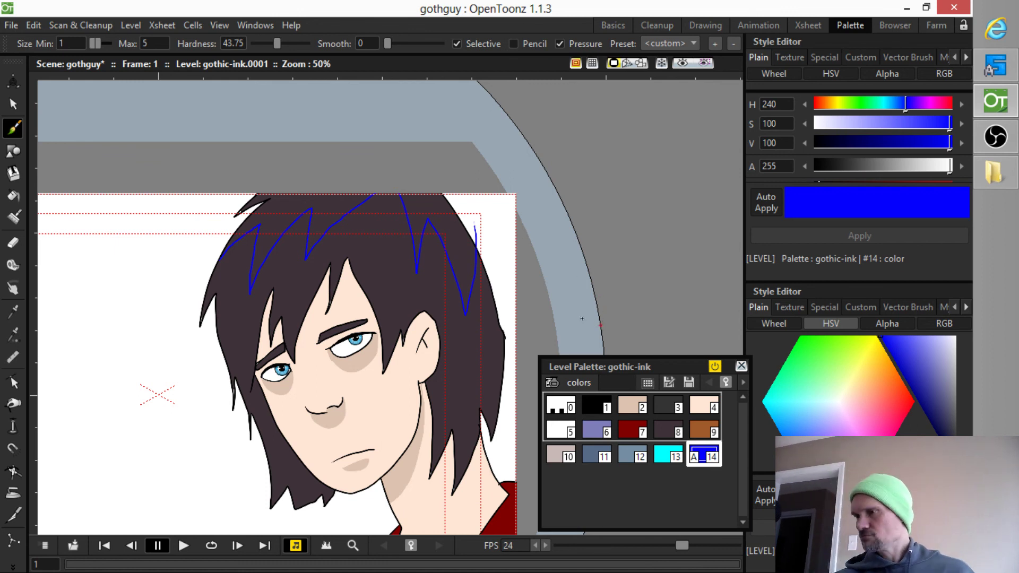
key("a")
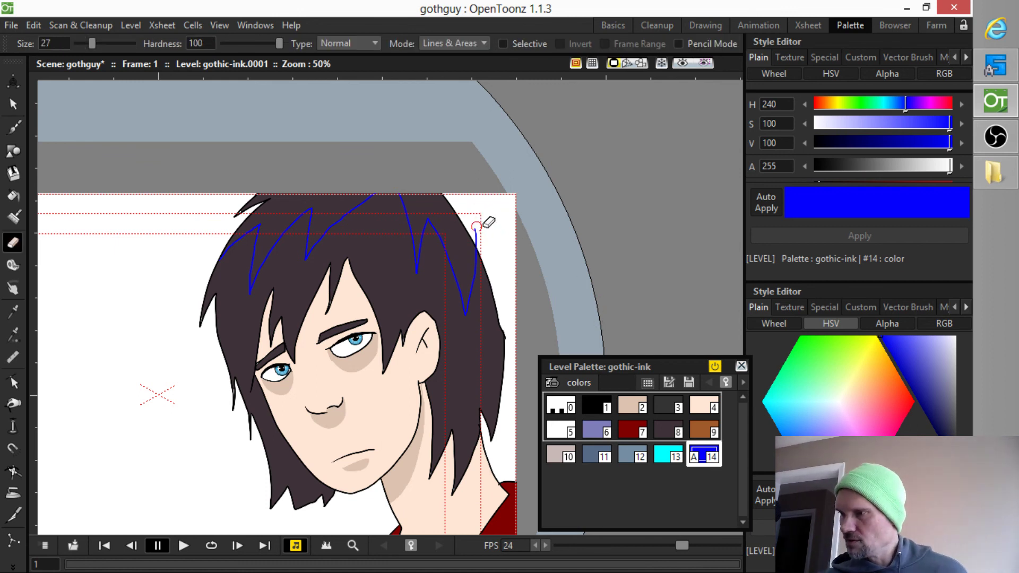
left_click_drag(476, 226, 478, 240)
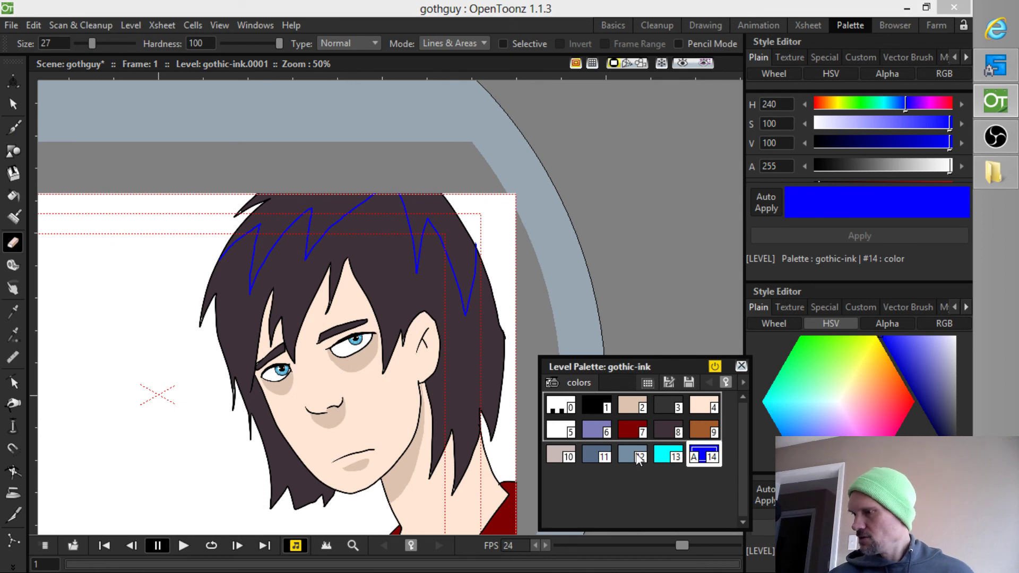
Set the alpha of palette styles 3, 8 and 9 to the full 255.
left_click(664, 484)
left_click(639, 459)
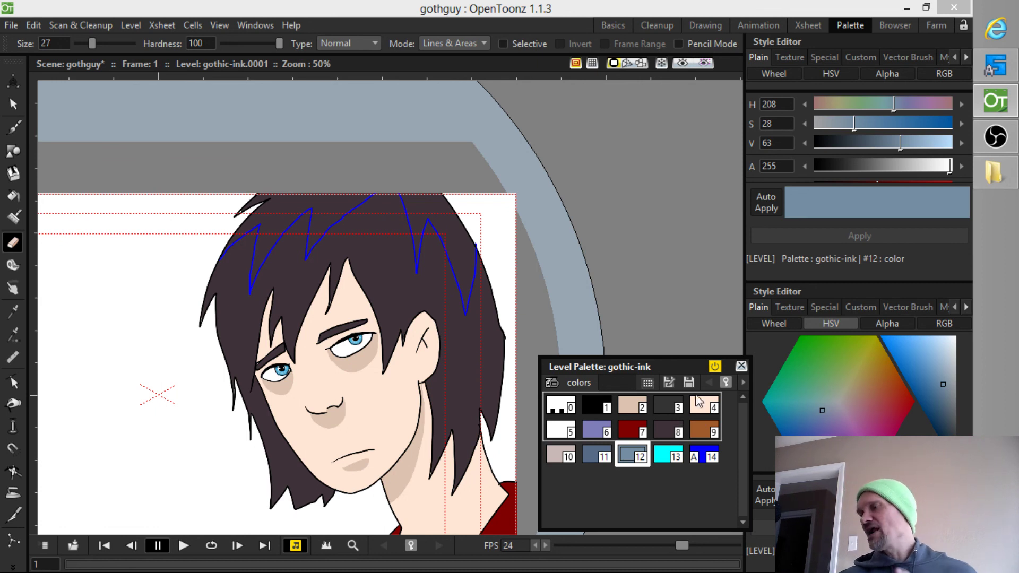
left_click(670, 410)
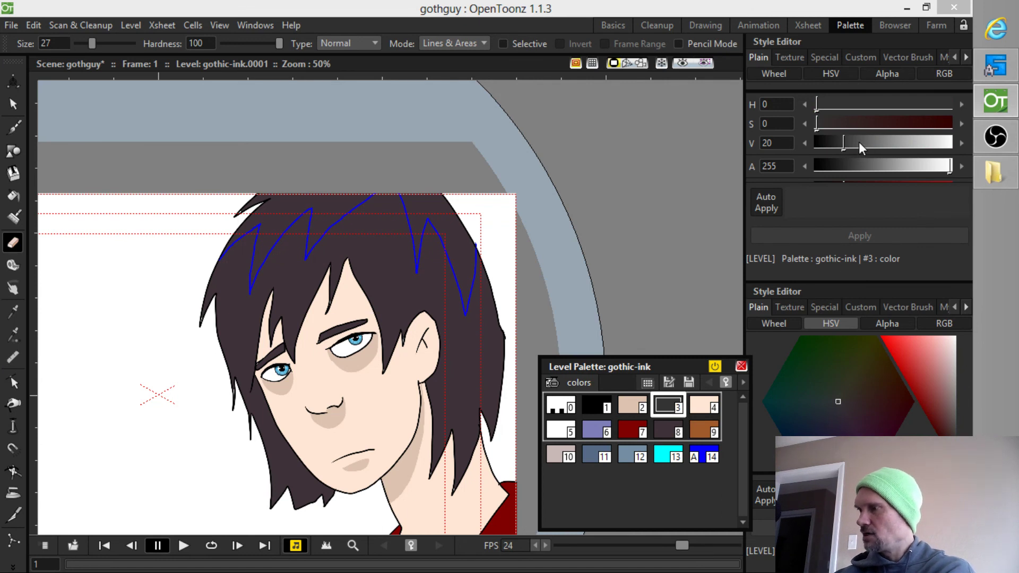
mouse_move(948, 166)
left_mouse_down()
mouse_move(800, 171)
mouse_move(966, 173)
left_mouse_up()
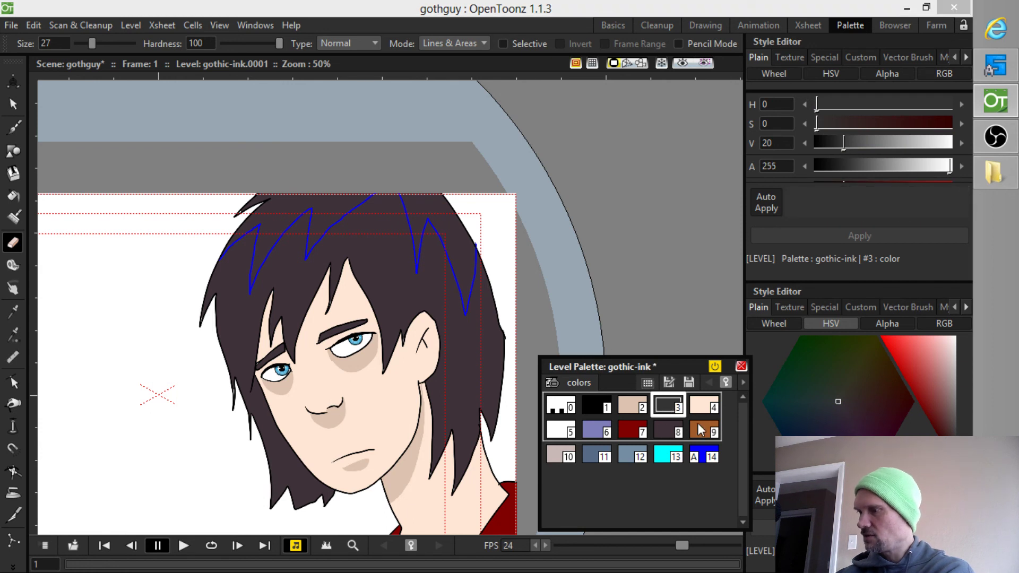
left_click(670, 430)
left_click_drag(944, 165, 964, 179)
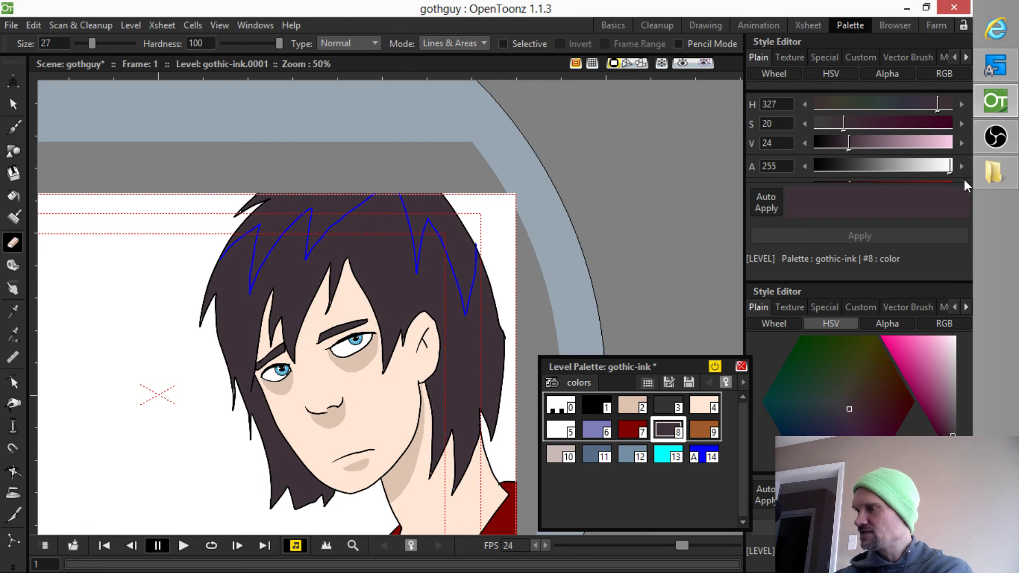
left_click(703, 429)
mouse_move(950, 169)
left_mouse_down()
mouse_move(816, 170)
mouse_move(960, 168)
left_mouse_up()
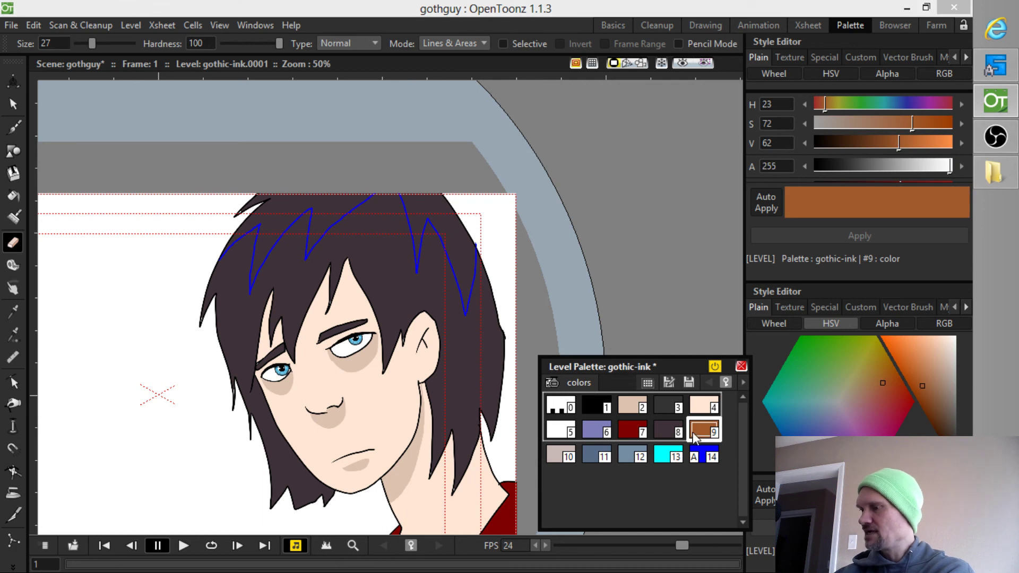
Pick the dark hair colour from the drawing into palette style 9 and lighten it to grey-purple H 325, S 5, V 46.
left_click(667, 428)
left_click(702, 429)
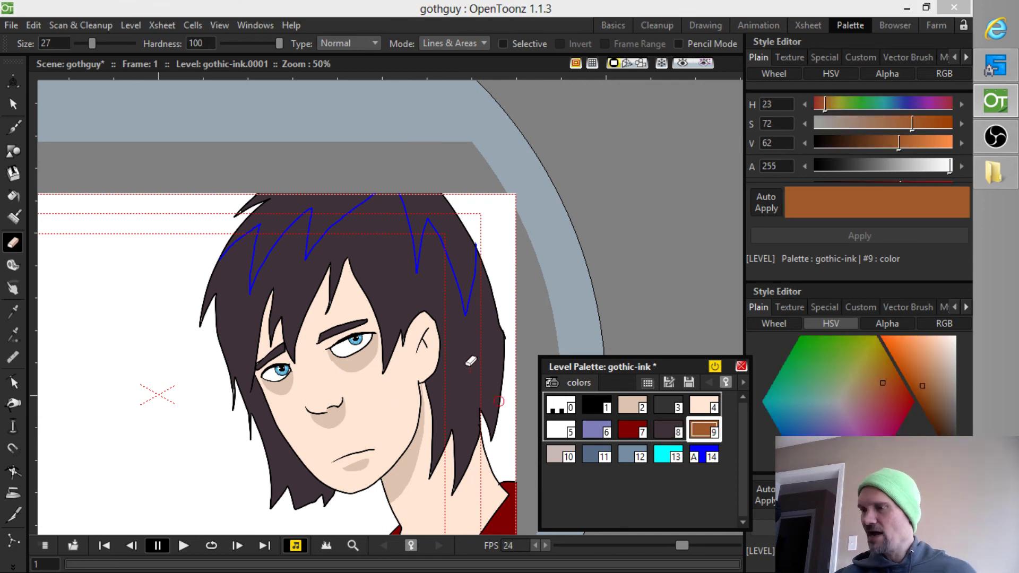
key("k")
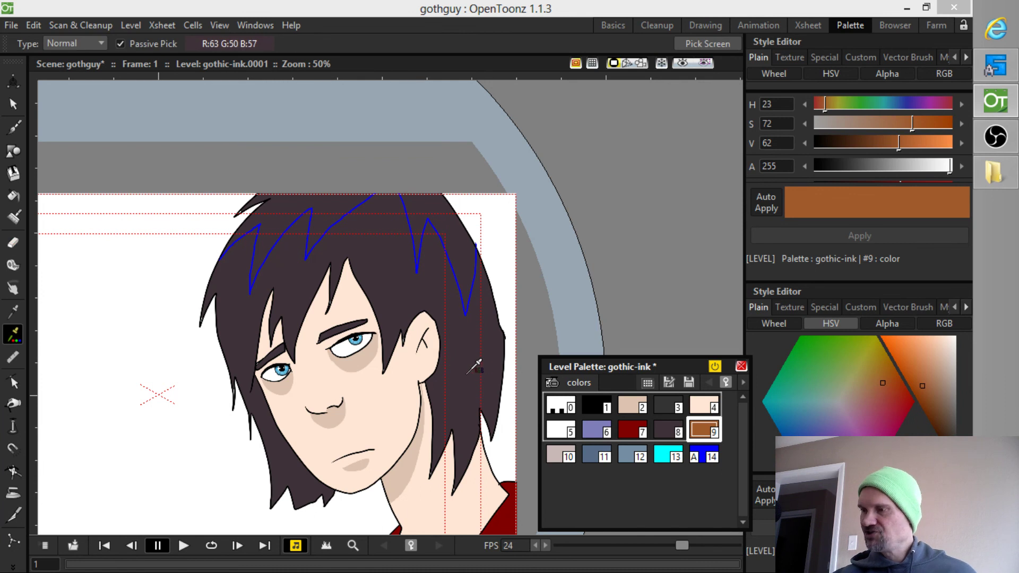
left_click(465, 378)
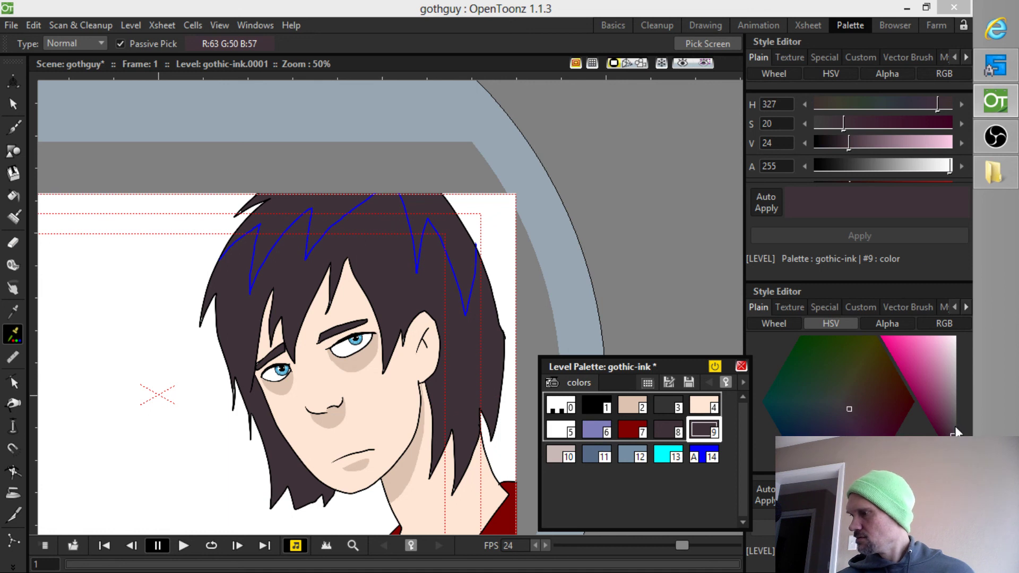
left_click_drag(949, 426, 954, 405)
Fill both zigzag highlight areas of the upper hair with style 9 using the Fill tool in Areas mode.
key("f")
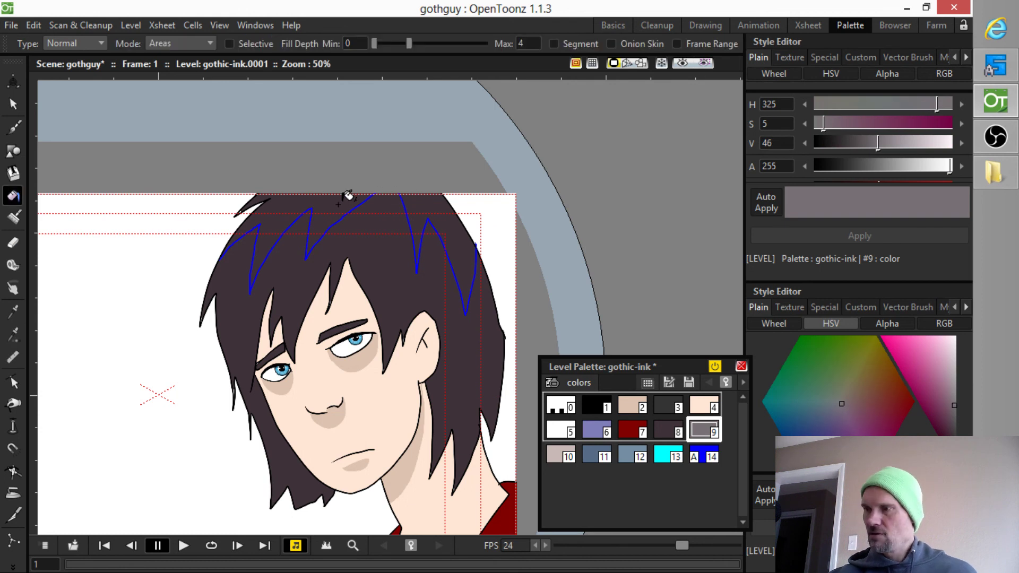
left_click(350, 195)
left_click(456, 212)
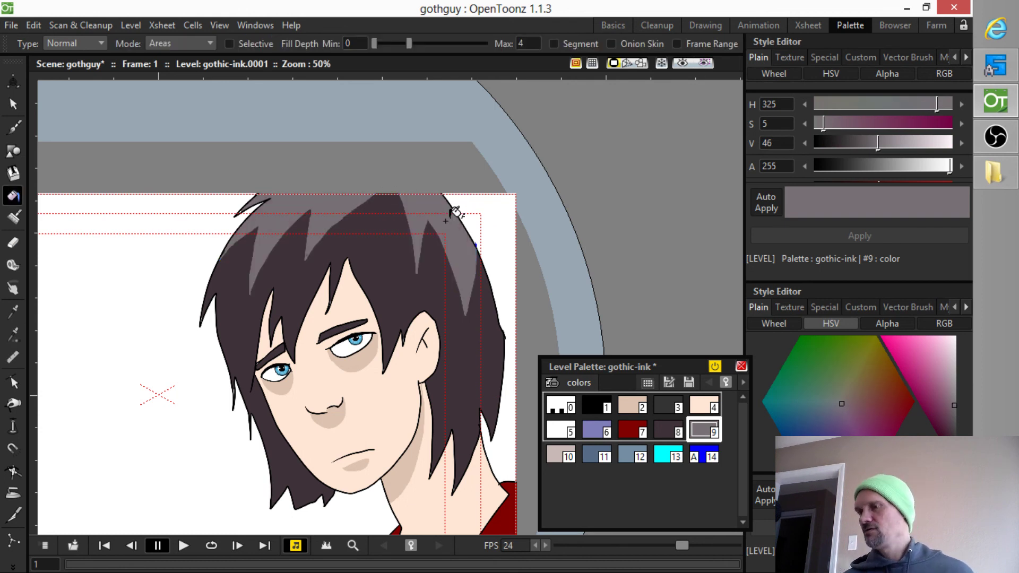
Select the blue autopaint style 14 and examine the shaded character and hair highlights at several zoom levels.
left_click(706, 456)
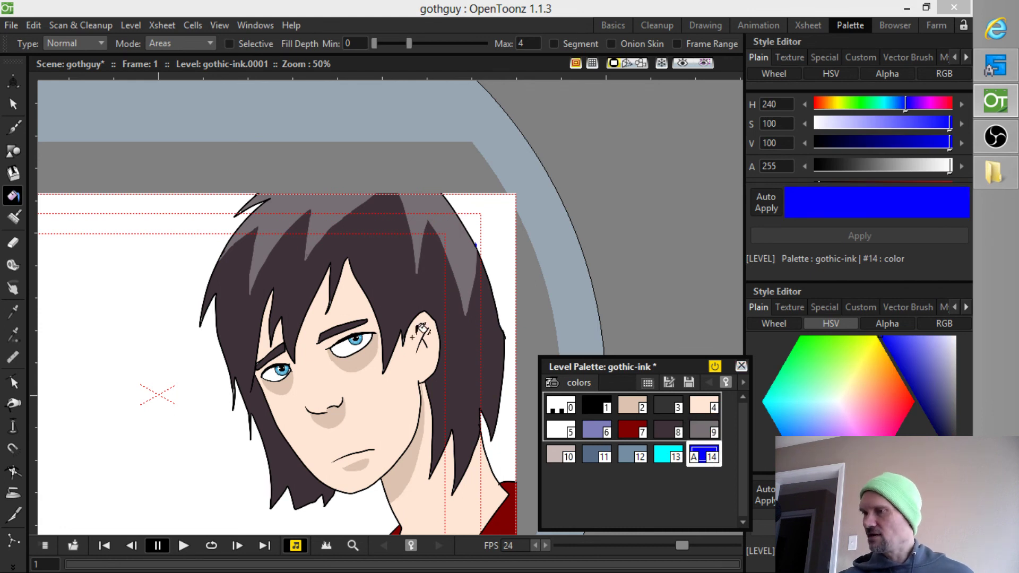
middle_click(417, 294)
left_click_drag(418, 294, 432, 268)
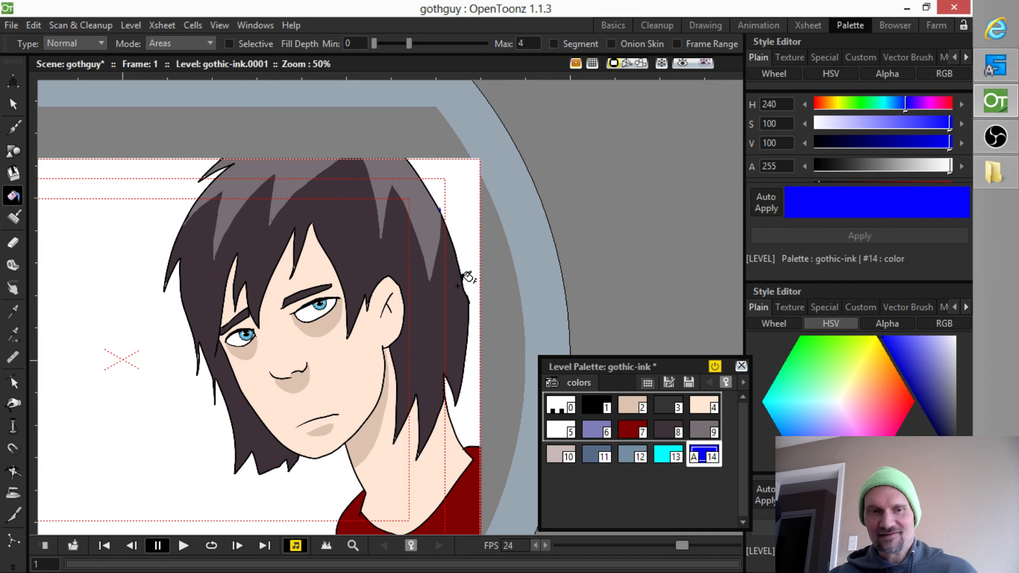
key("shift+space")
left_click_drag(420, 276, 455, 314)
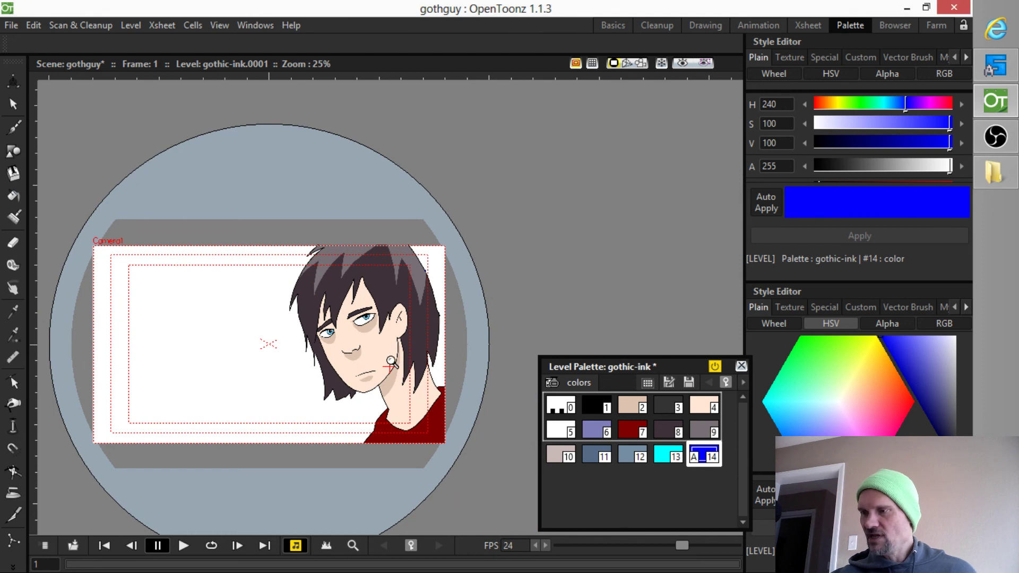
left_click_drag(390, 366, 467, 293)
scroll(467, 294, "down", 1)
left_click_drag(455, 246, 461, 347)
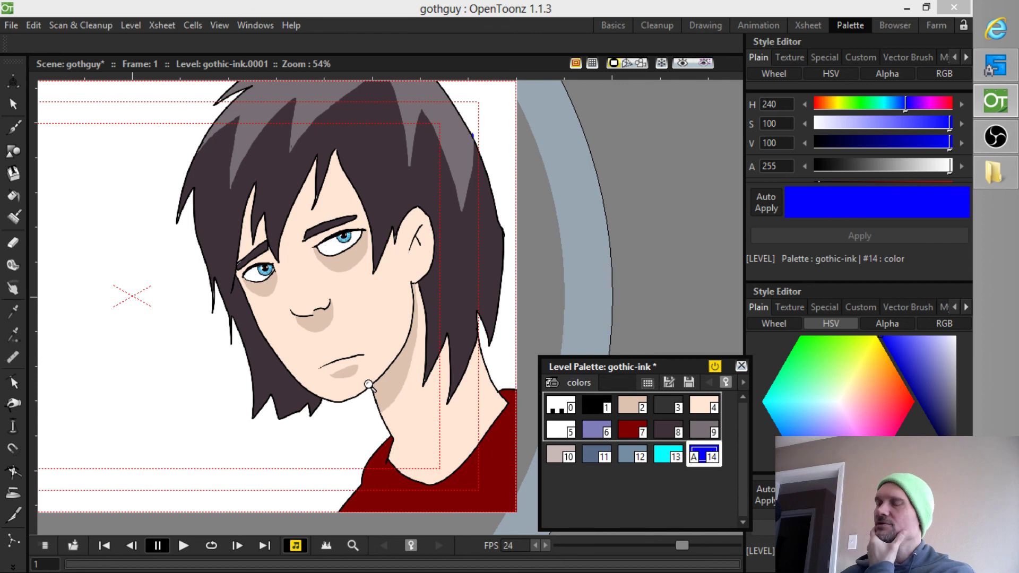
scroll(428, 293, "down", 2)
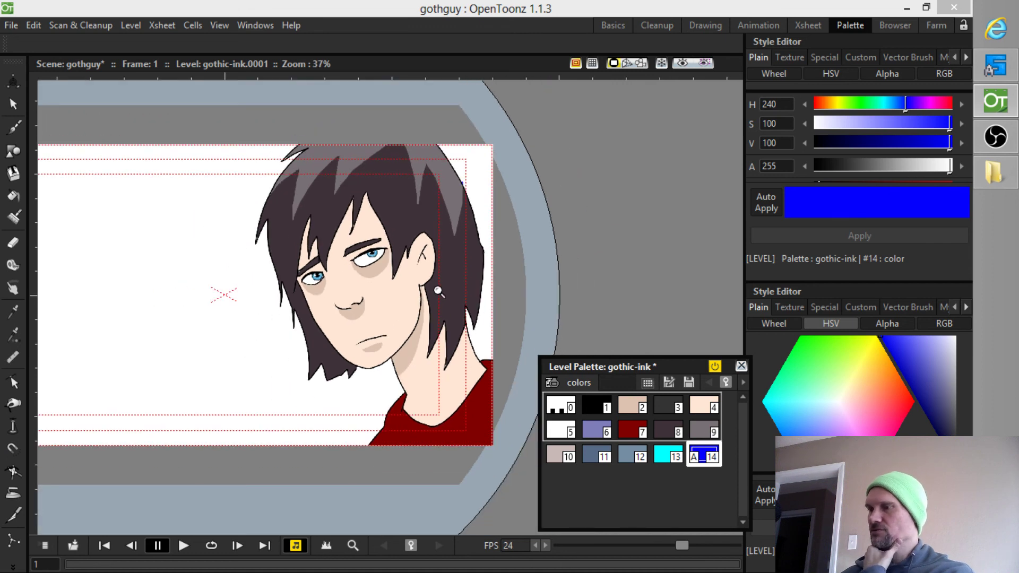
Switch to the Animation room and select the gothic-ink cell in Col3.
left_click(761, 25)
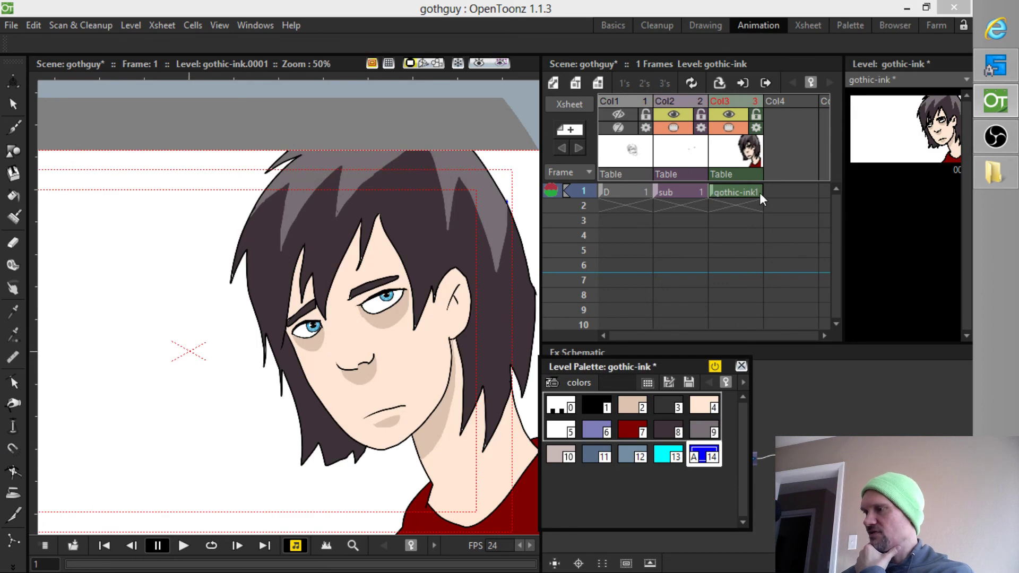
left_click(738, 192)
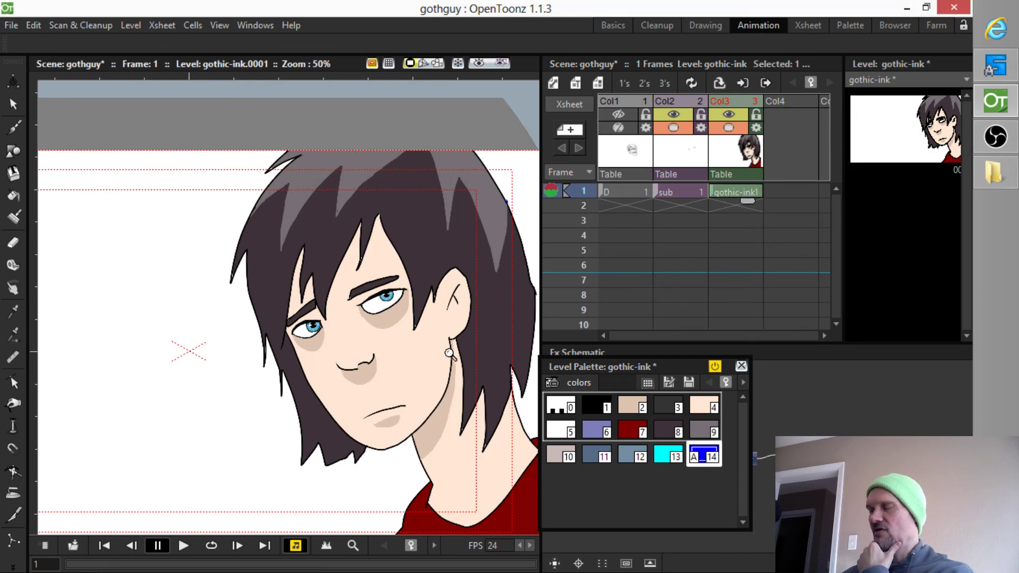
scroll(433, 331, "down", 2)
scroll(433, 330, "down", 1)
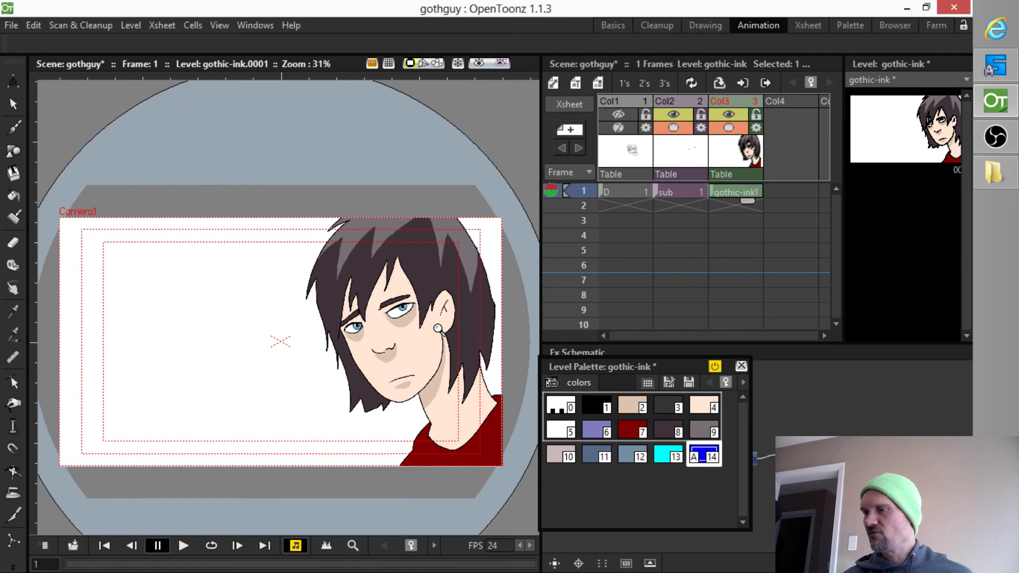
left_click_drag(433, 330, 374, 314)
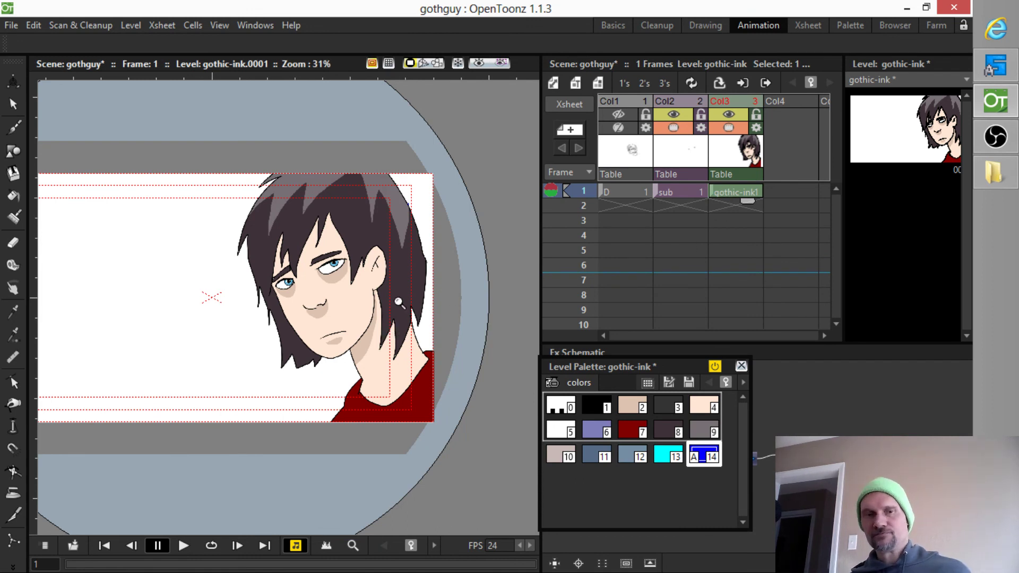
Create a plastic mesh for gothic-ink with a mesh edges length of about 96 px and a margin of 5 pixels.
key("k")
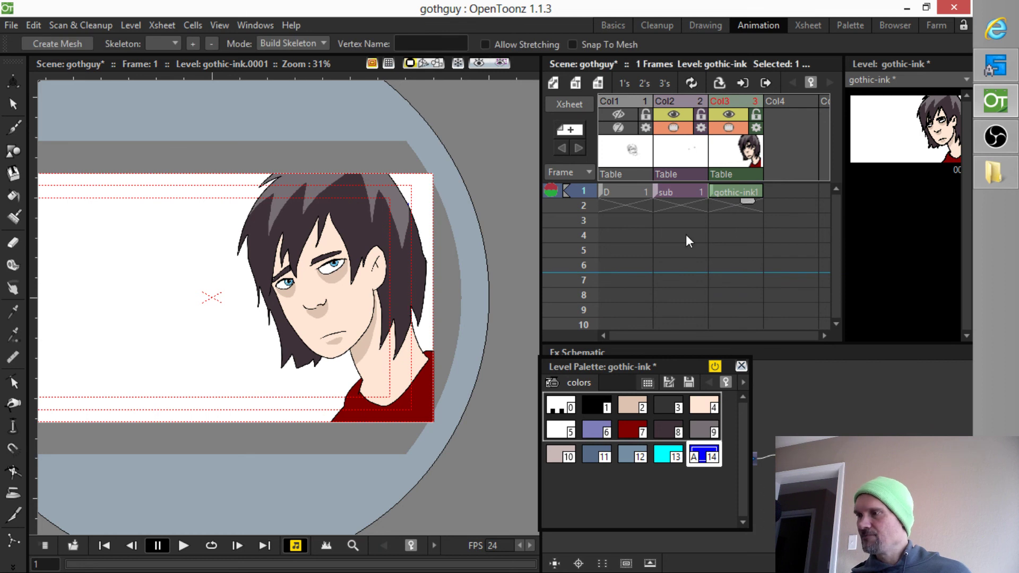
left_click(61, 45)
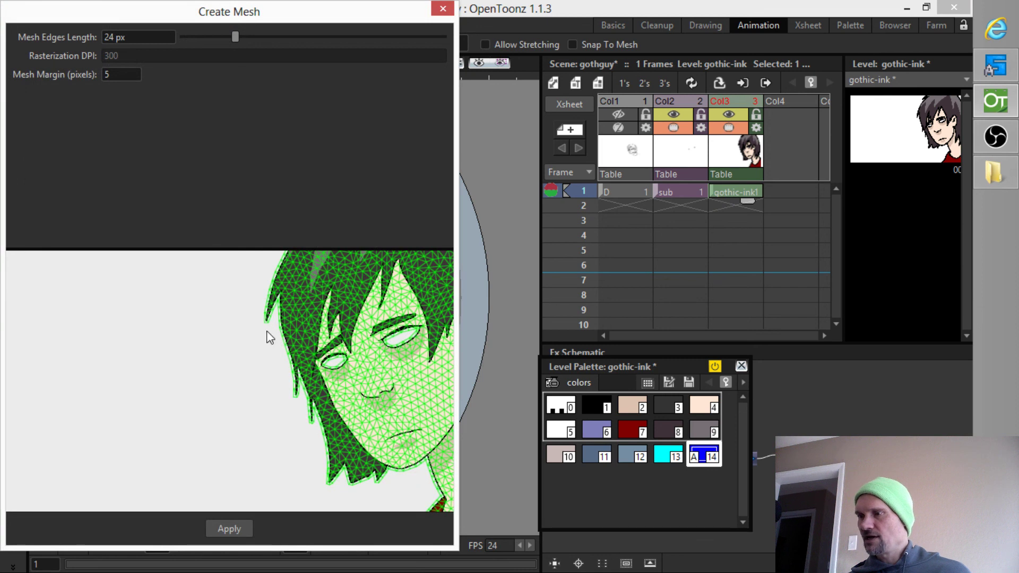
left_click_drag(234, 35, 385, 36)
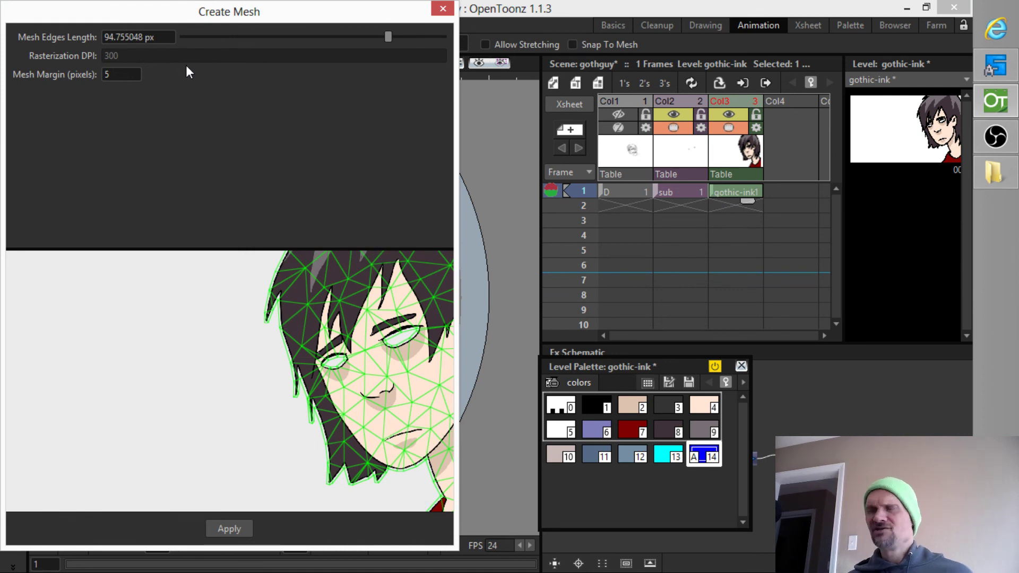
left_click_drag(384, 36, 388, 36)
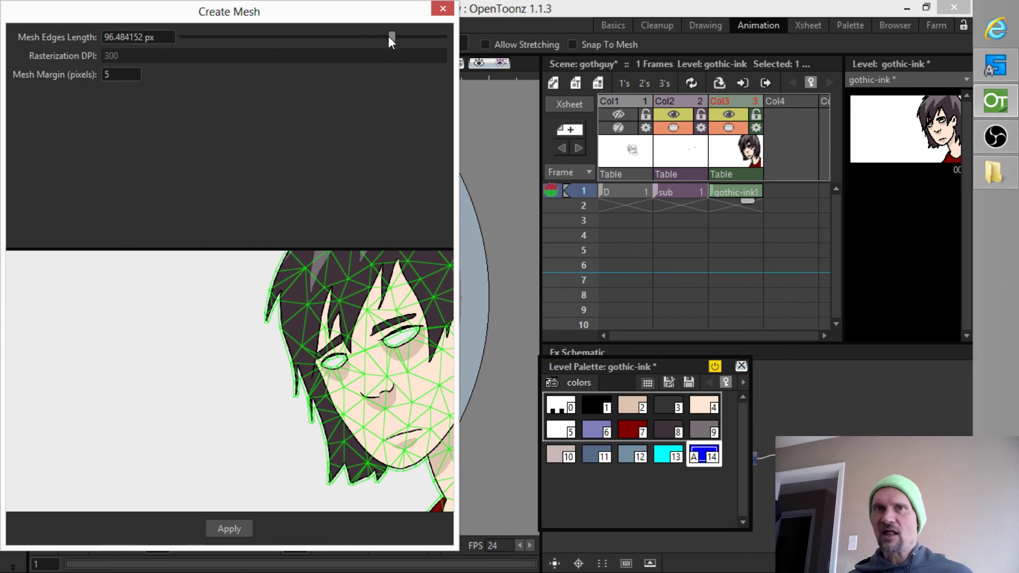
left_click(230, 530)
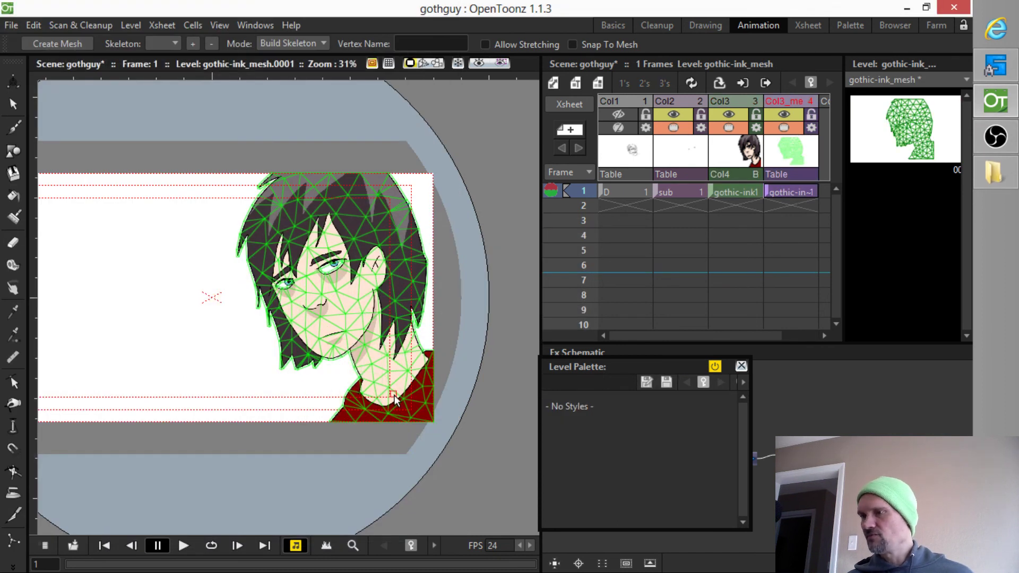
Build the skeleton's main chain from a root below the shirt through the neck and jaw to the top of the head.
left_click(401, 437)
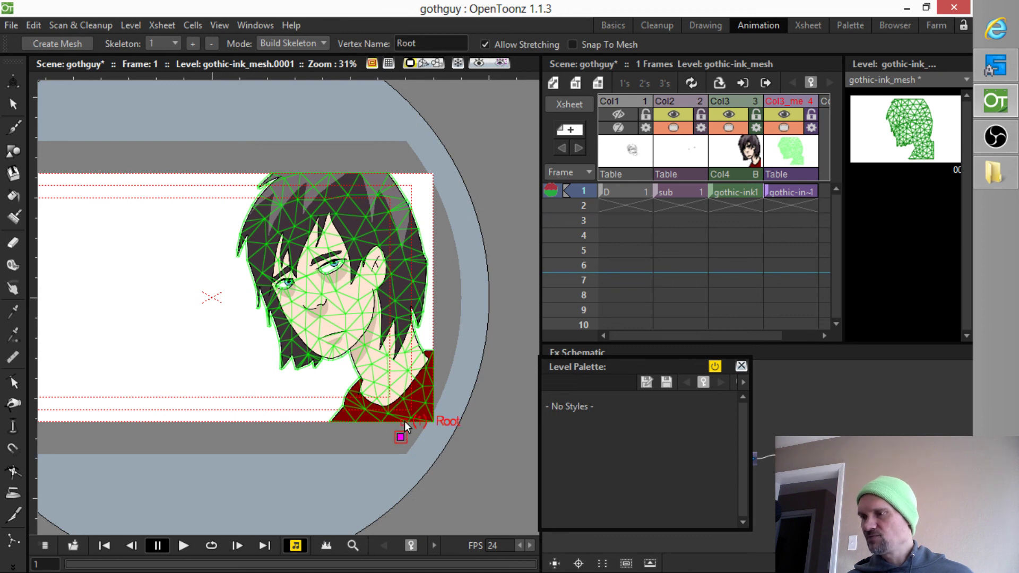
left_click(390, 367)
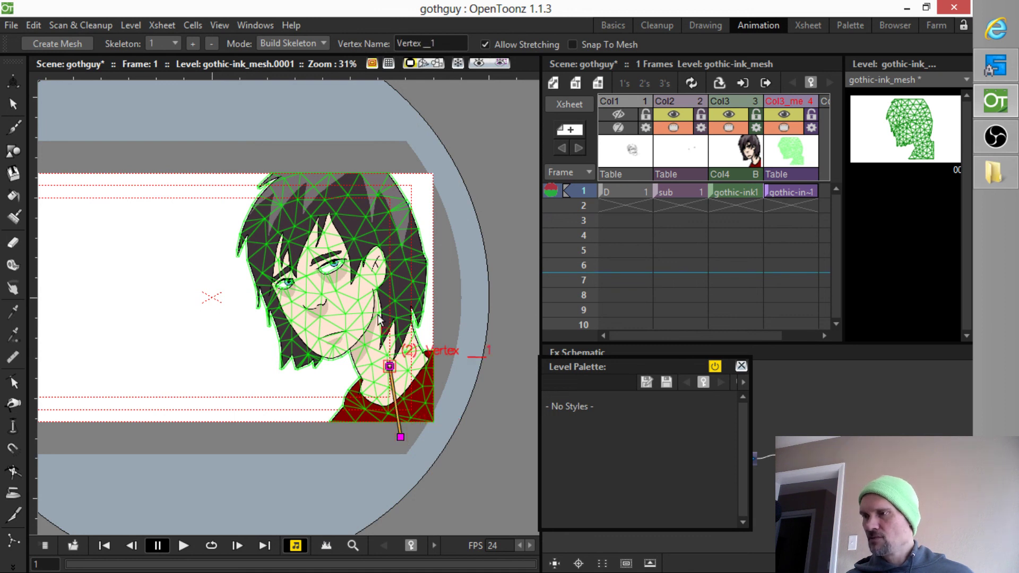
left_click(373, 317)
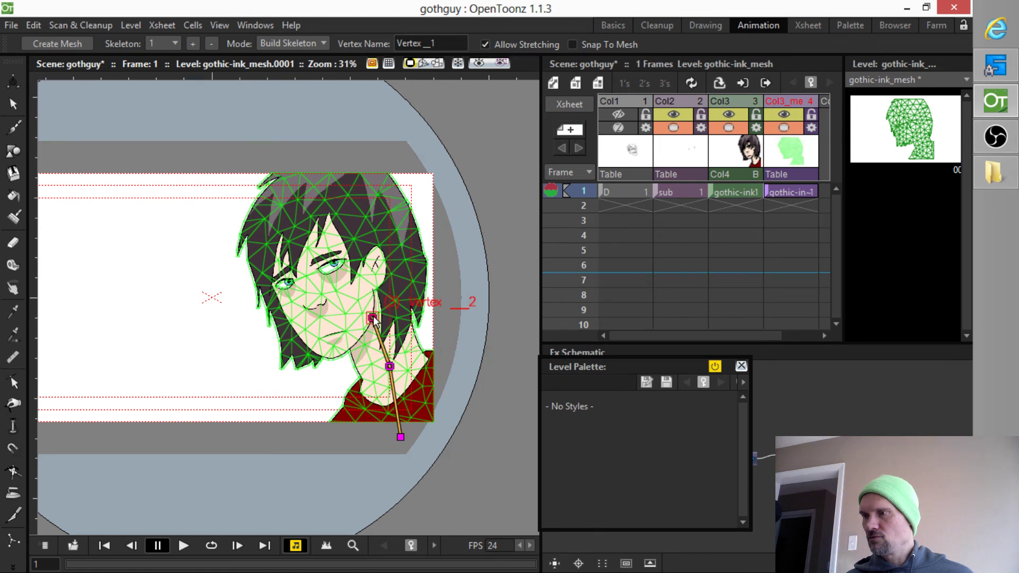
left_click(304, 183)
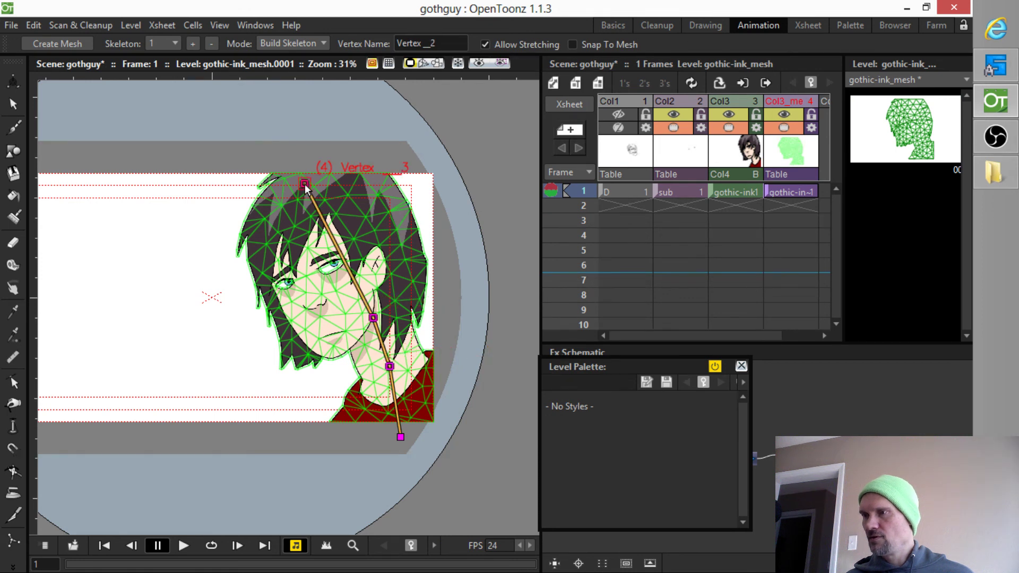
Branch the skeleton from the jaw vertex to the chin and to the front hair, replacing the hair bone attached to the chin.
left_click(373, 317)
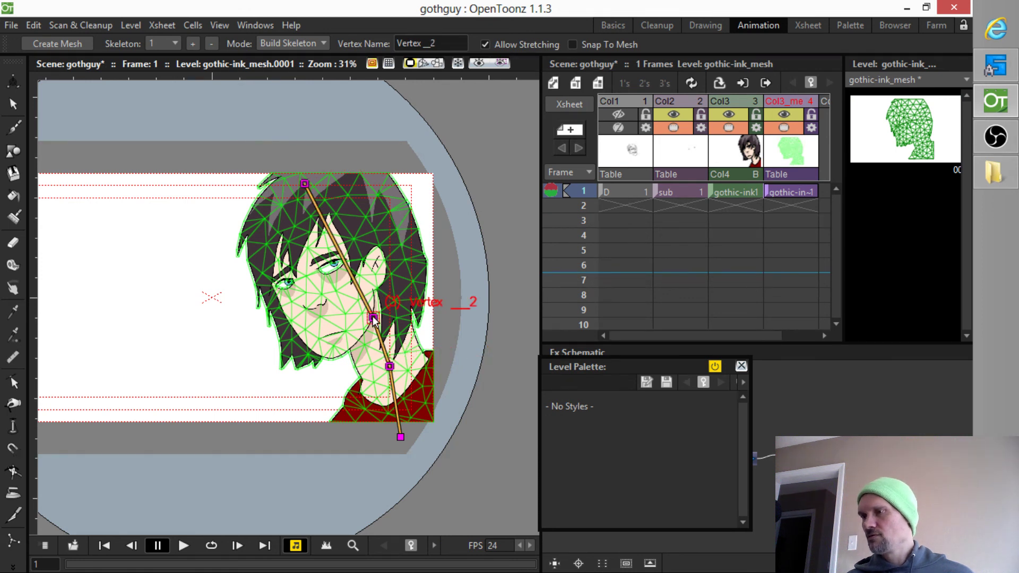
left_click(331, 346)
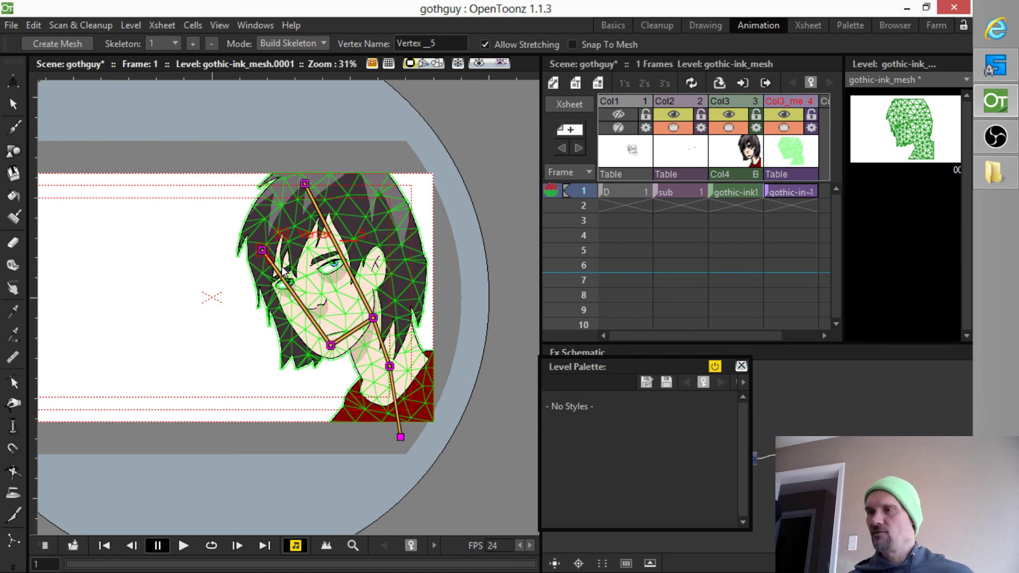
left_click(351, 310)
left_click(373, 318)
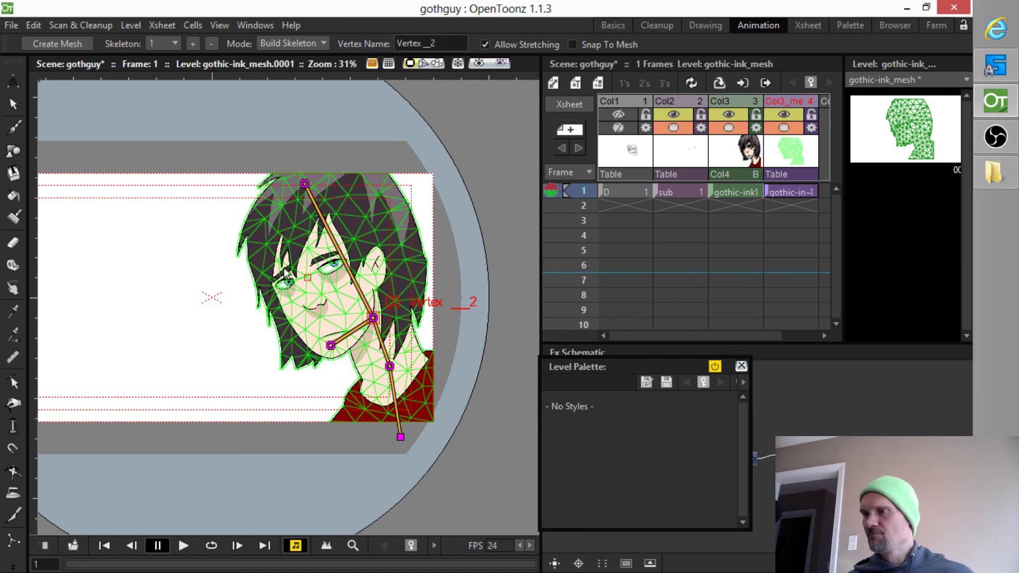
left_click(261, 243)
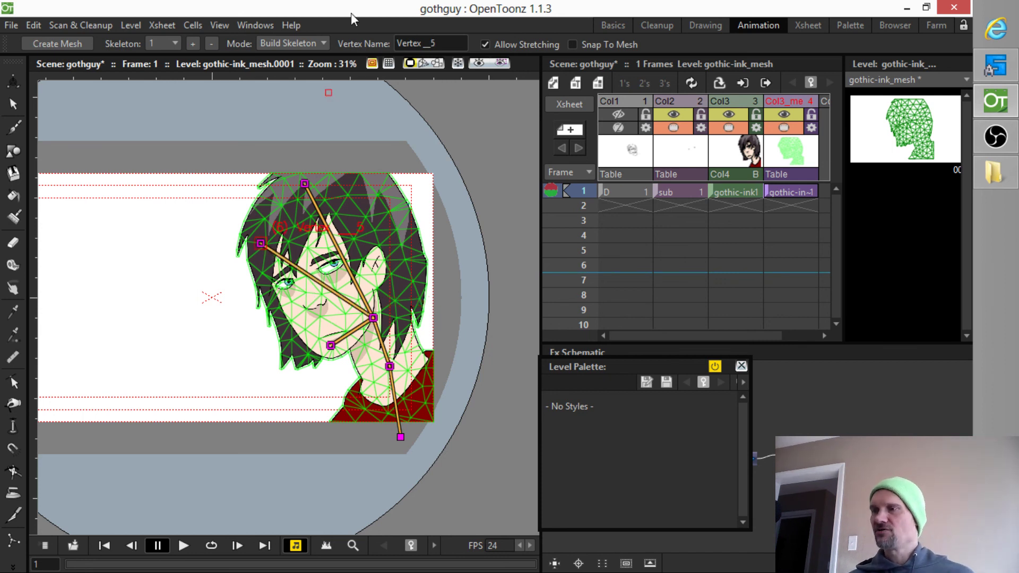
Set the skeleton mode to Animate and pose the head upright by moving its top, front-hair and chin vertices, the chin at about -21°.
left_click(320, 42)
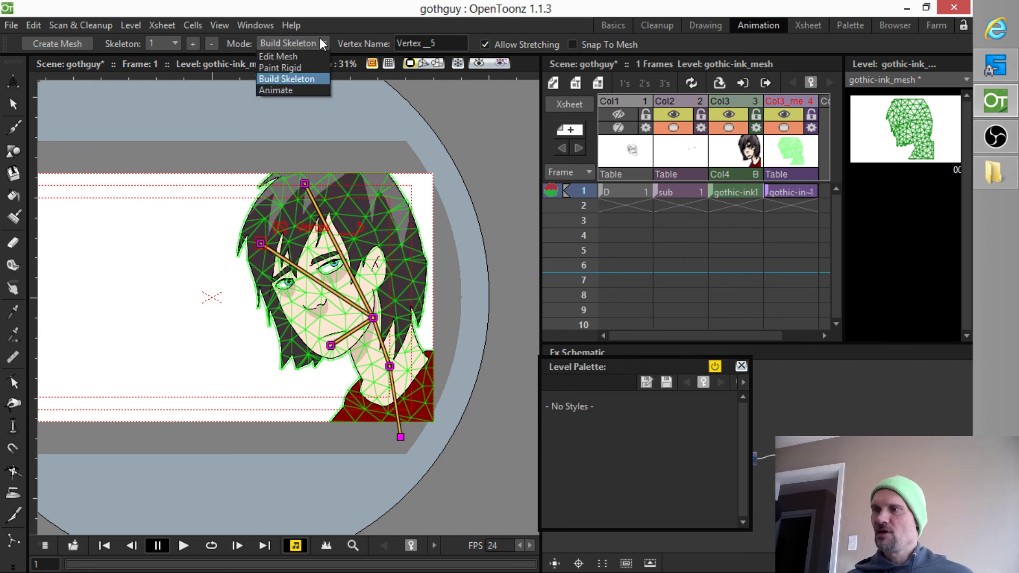
left_click(305, 89)
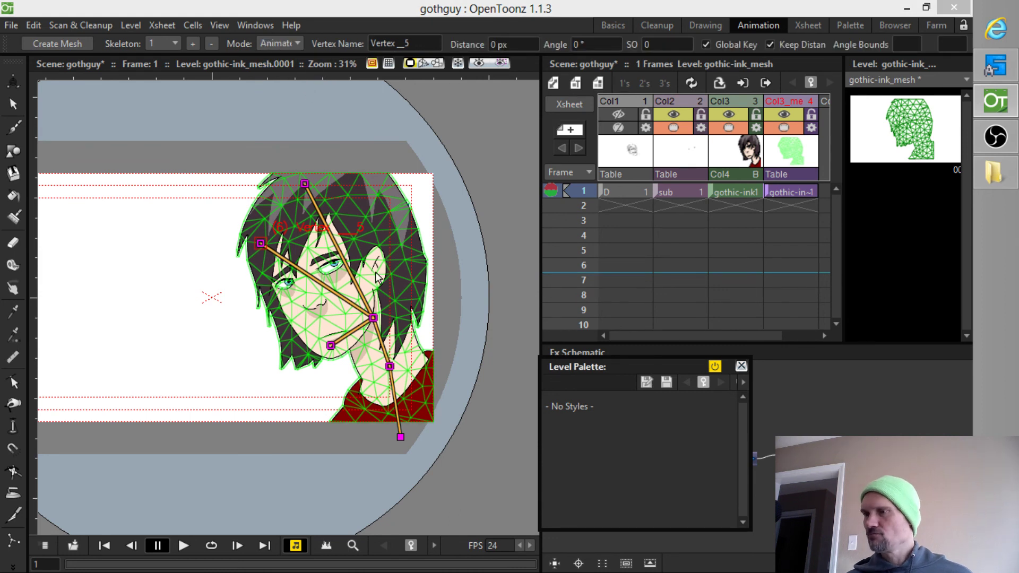
left_click_drag(306, 184, 352, 171)
left_click(261, 243)
left_click_drag(260, 243, 291, 211)
left_click_drag(325, 341, 314, 336)
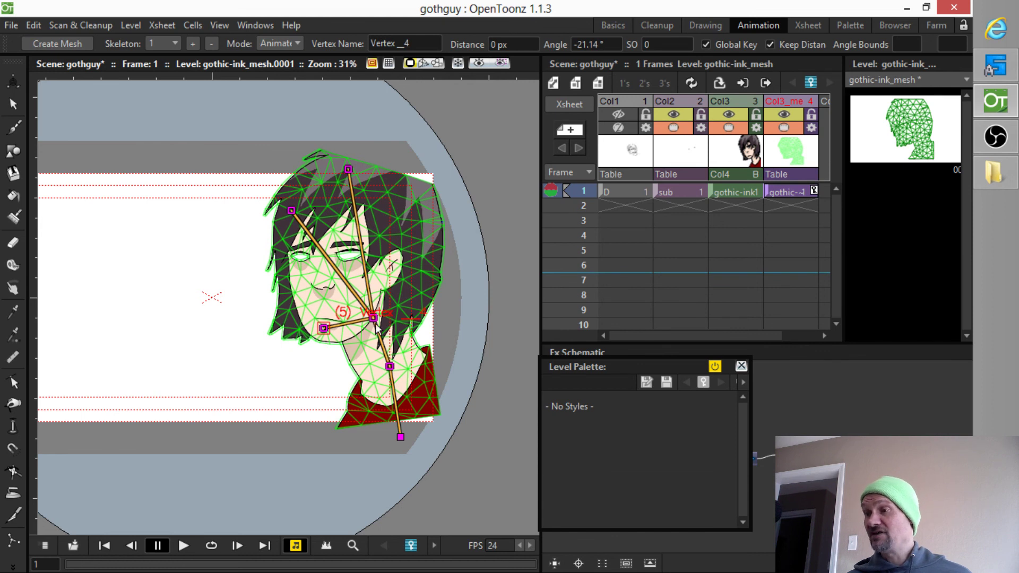
Refine the head pose by moving the jaw vertex to about -12°, front hair to -9°, top to -1.5° and chin to -3°.
left_click_drag(373, 319, 383, 316)
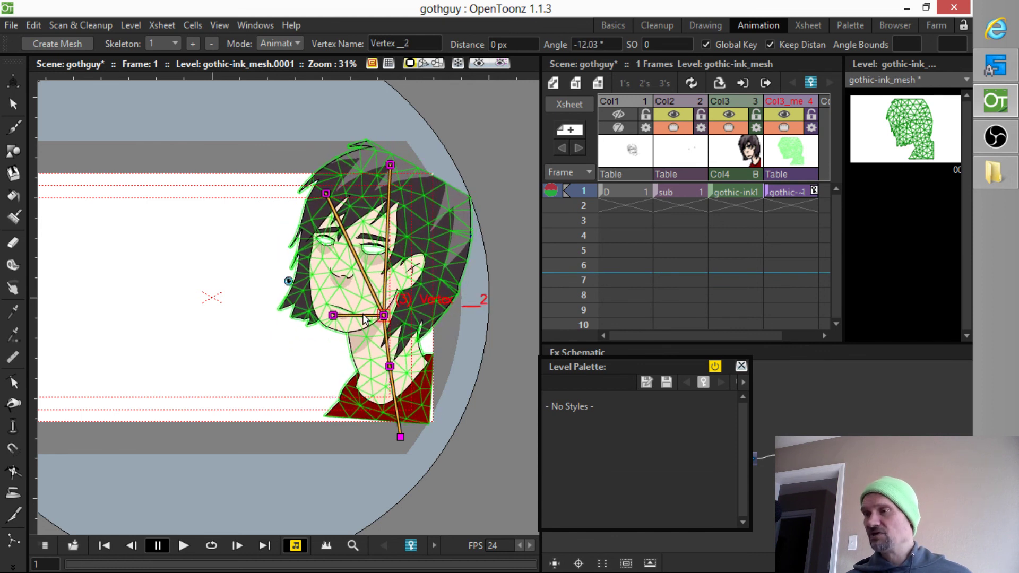
left_click_drag(309, 199, 304, 204)
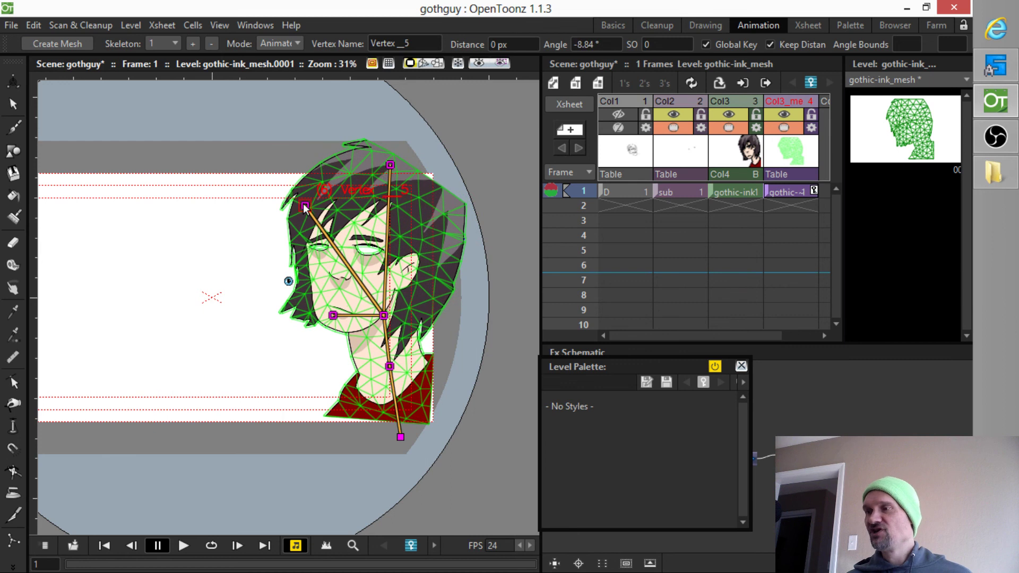
left_click_drag(390, 163, 345, 158)
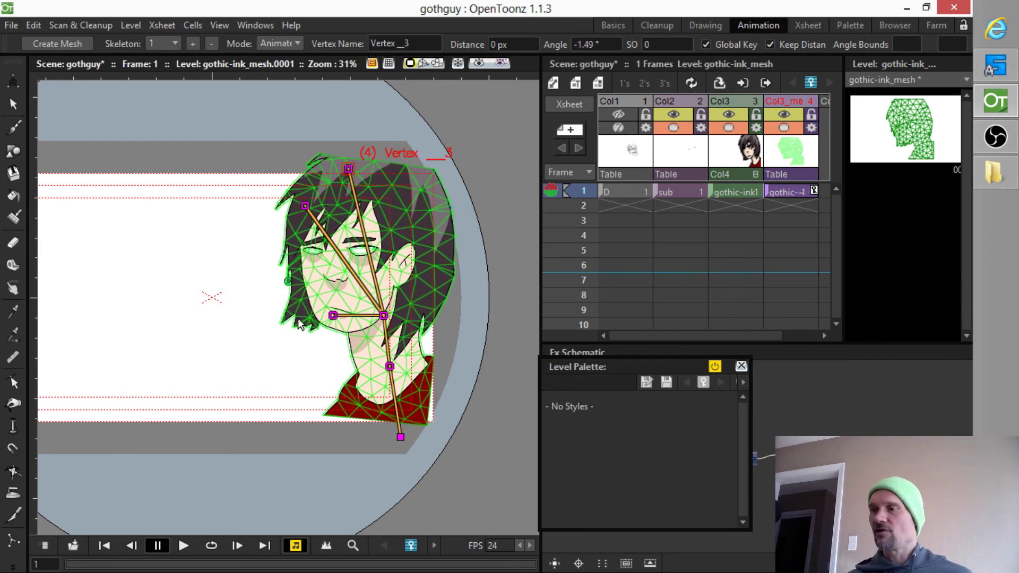
left_click_drag(333, 316, 334, 340)
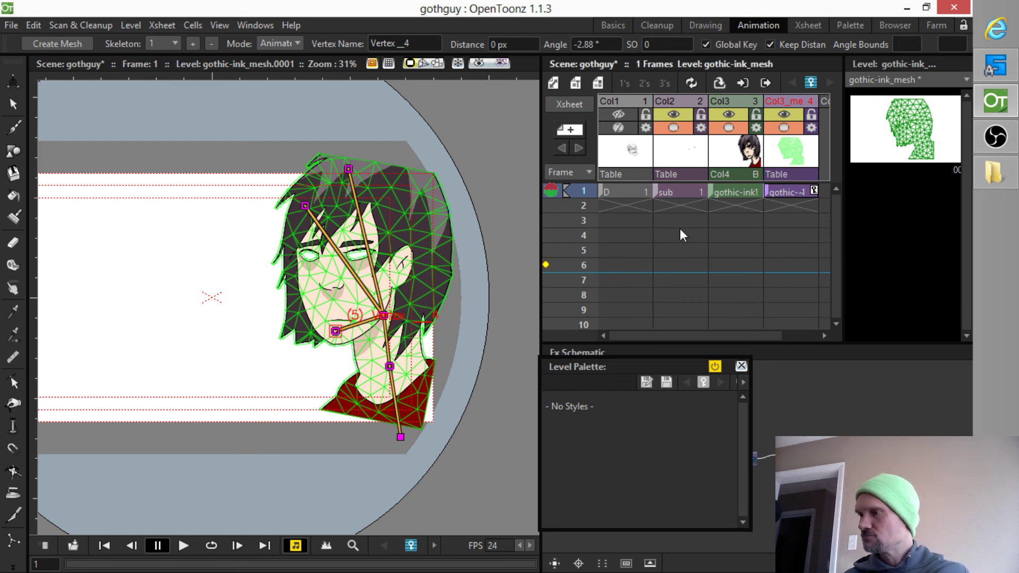
Save the scene and collapse the gothic-ink column into a sub-xsheet, including the relevant pegbars.
left_click(683, 187)
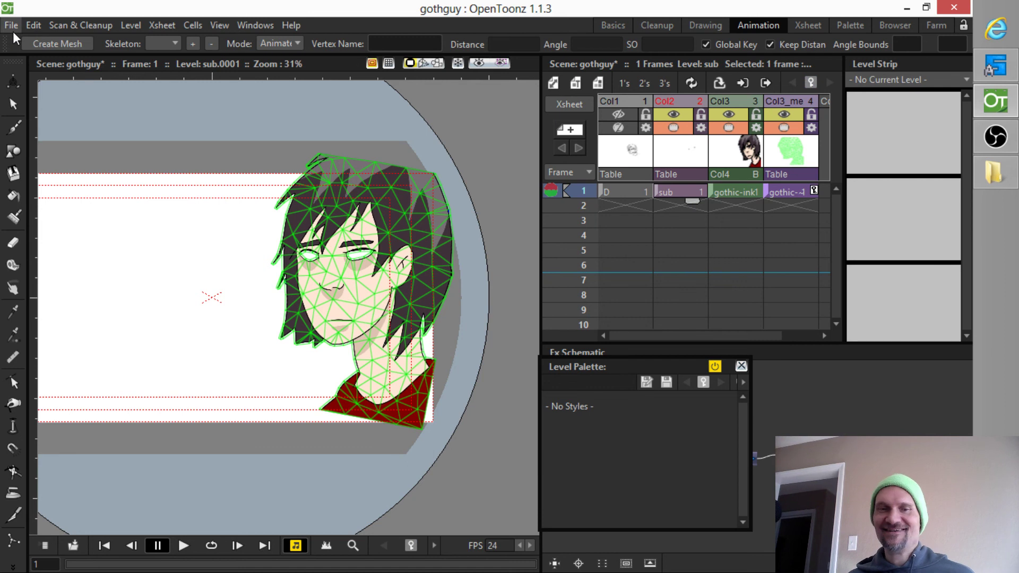
key("ctrl+s")
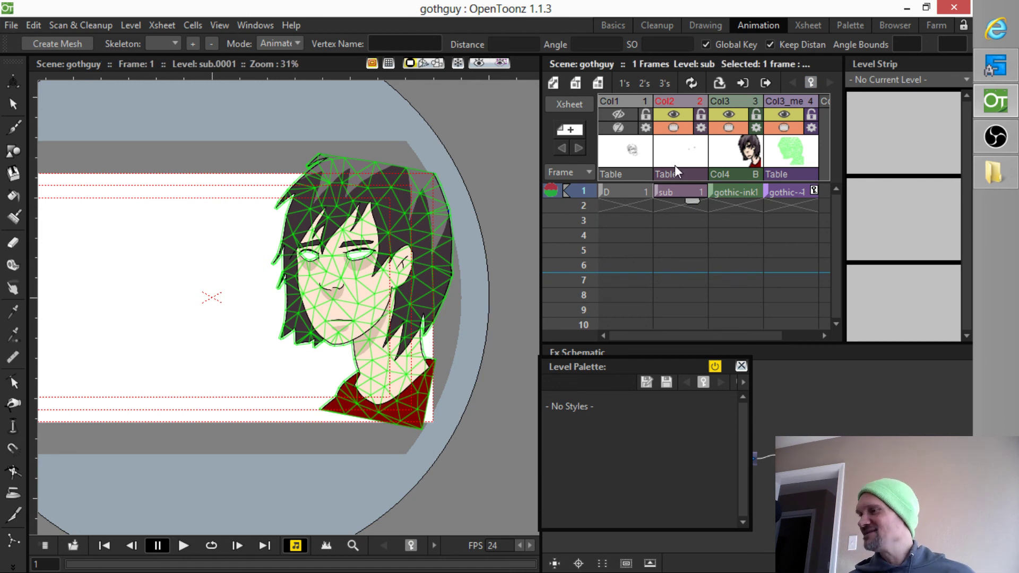
left_click(724, 158)
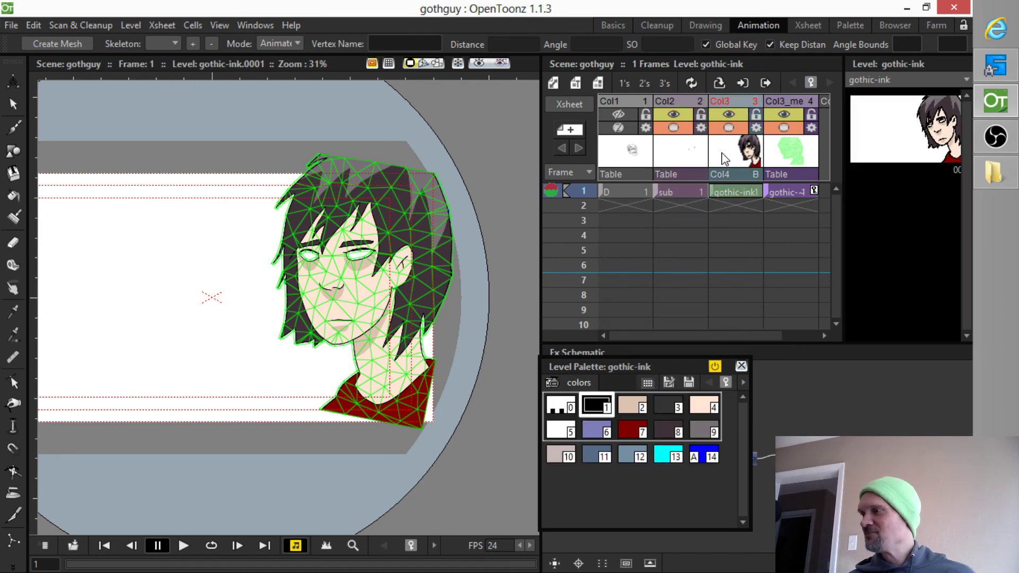
left_click(688, 159)
left_click(717, 159)
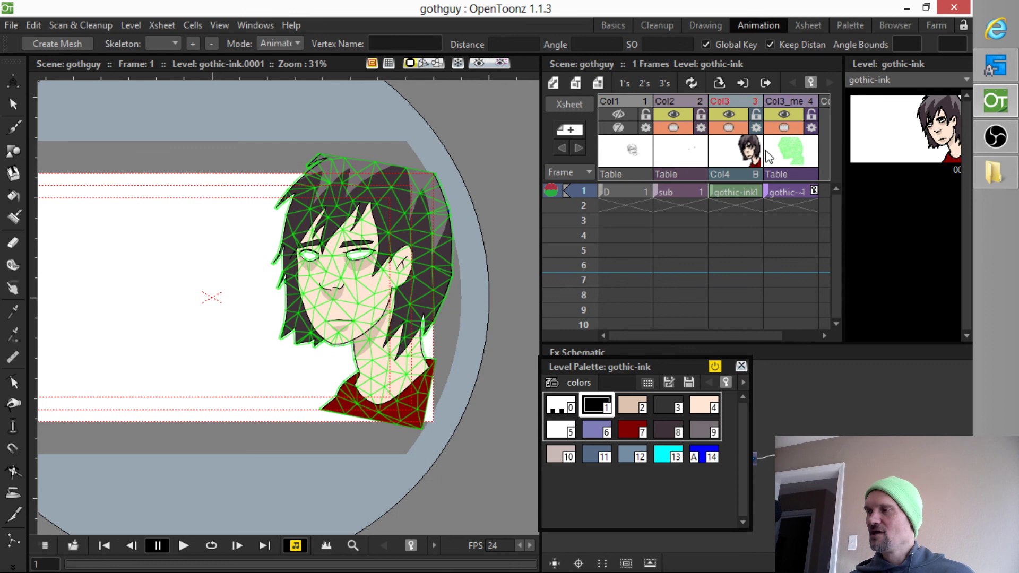
left_click(686, 154)
left_click(729, 154)
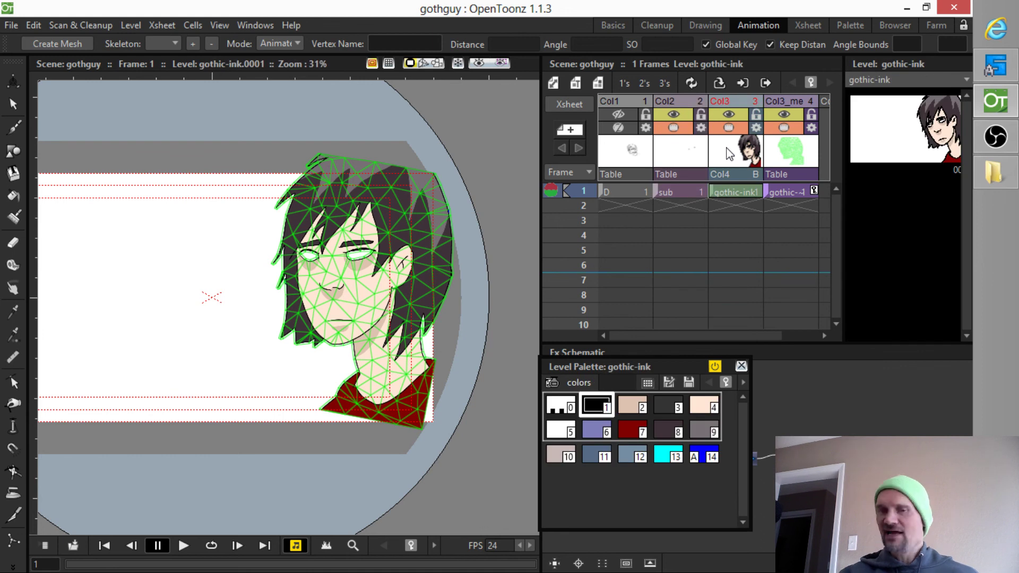
key("ctrl+k")
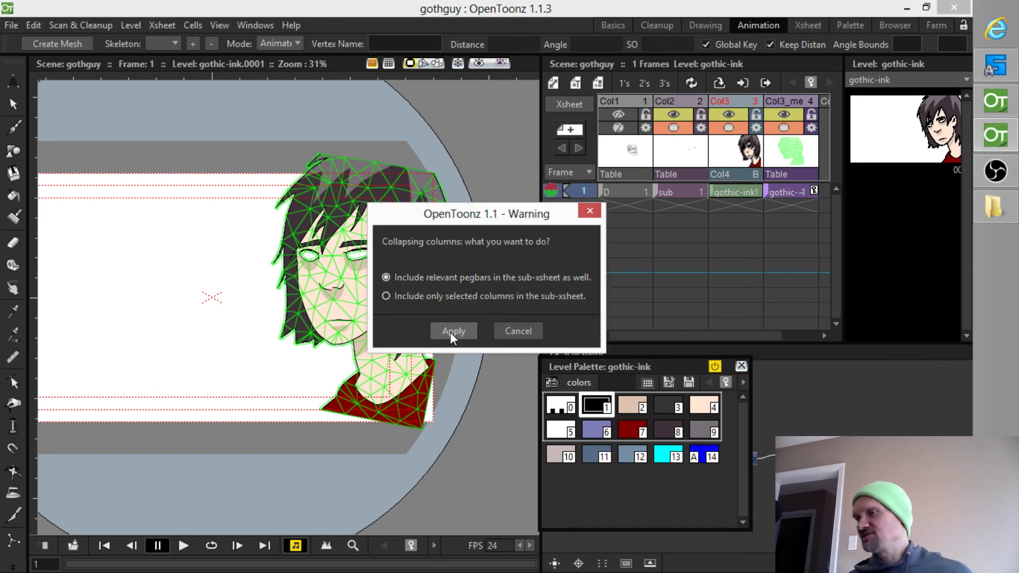
left_click(451, 331)
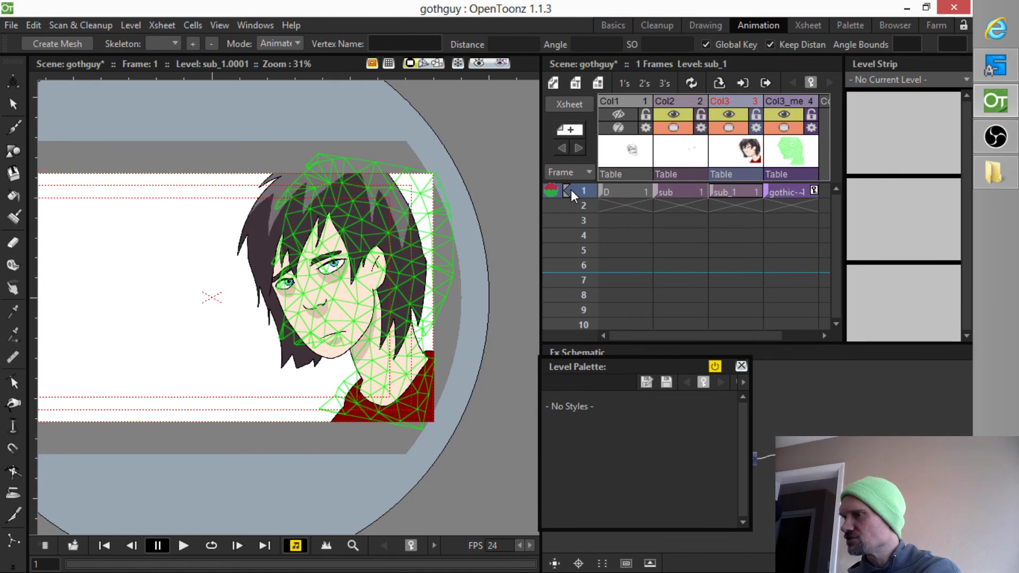
Delete the old gothic-ink mesh column from the xsheet.
mouse_move(572, 190)
left_mouse_down()
mouse_move(572, 221)
mouse_move(585, 164)
left_mouse_up()
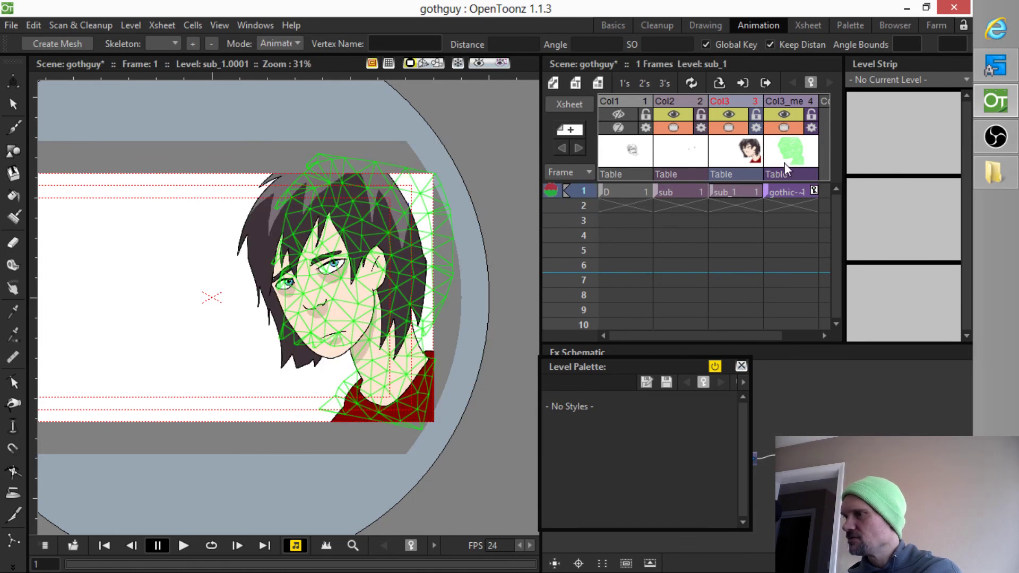
left_click(785, 100)
key("Delete")
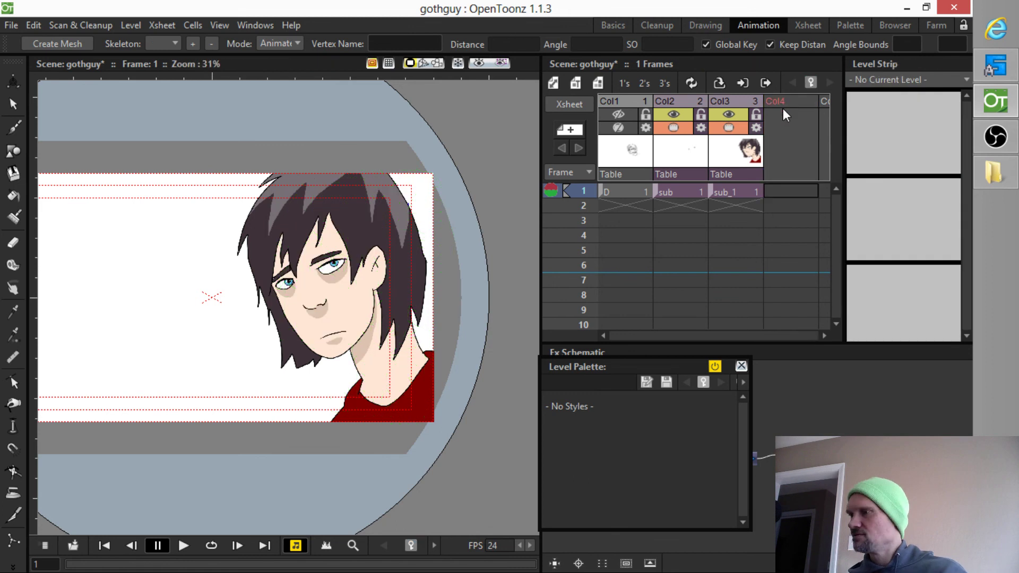
Open the sub_1 sub-xsheet to examine its contents and return to the main xsheet.
left_click(676, 155)
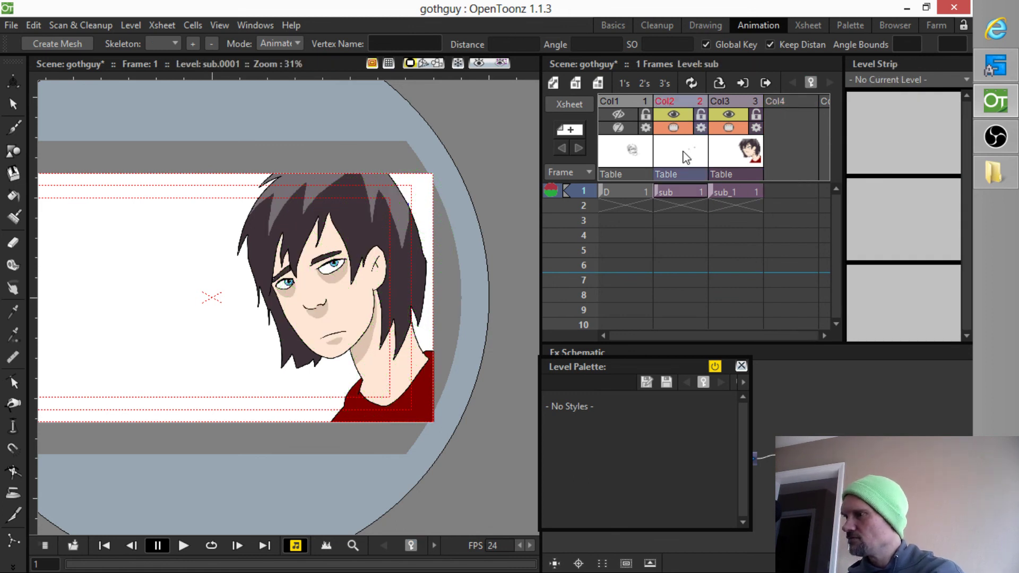
left_click(725, 155)
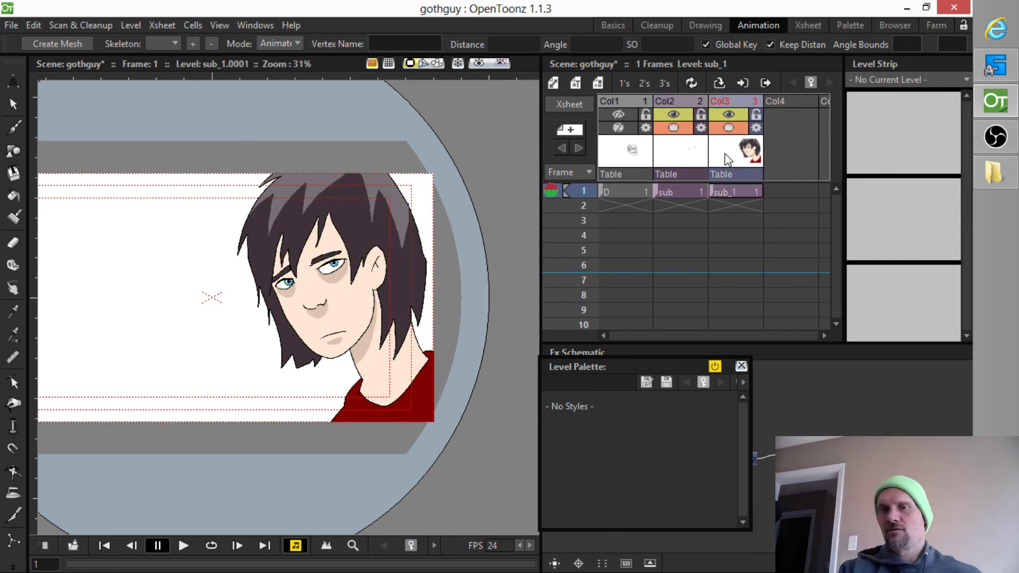
double_click(725, 155)
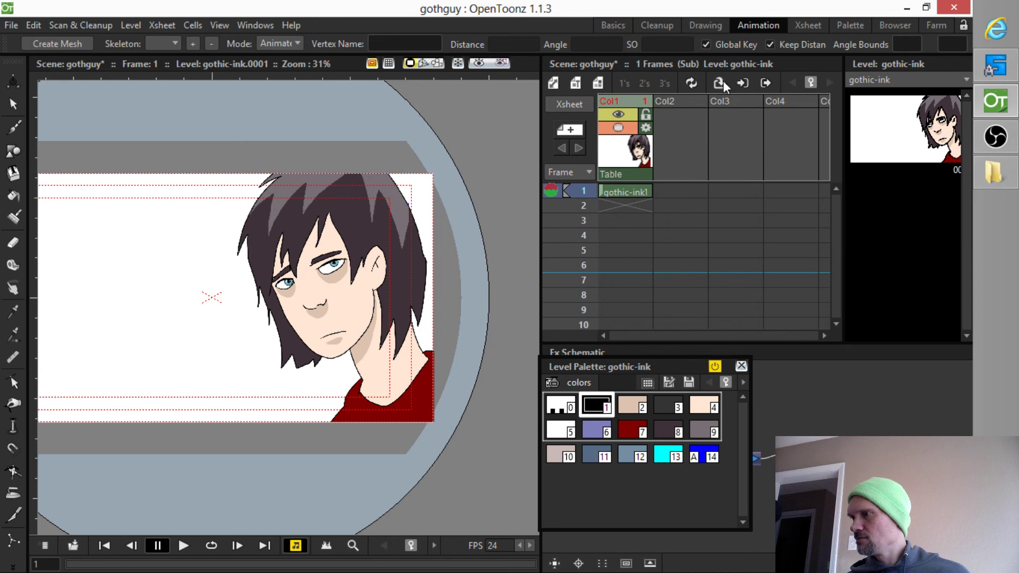
left_click(765, 83)
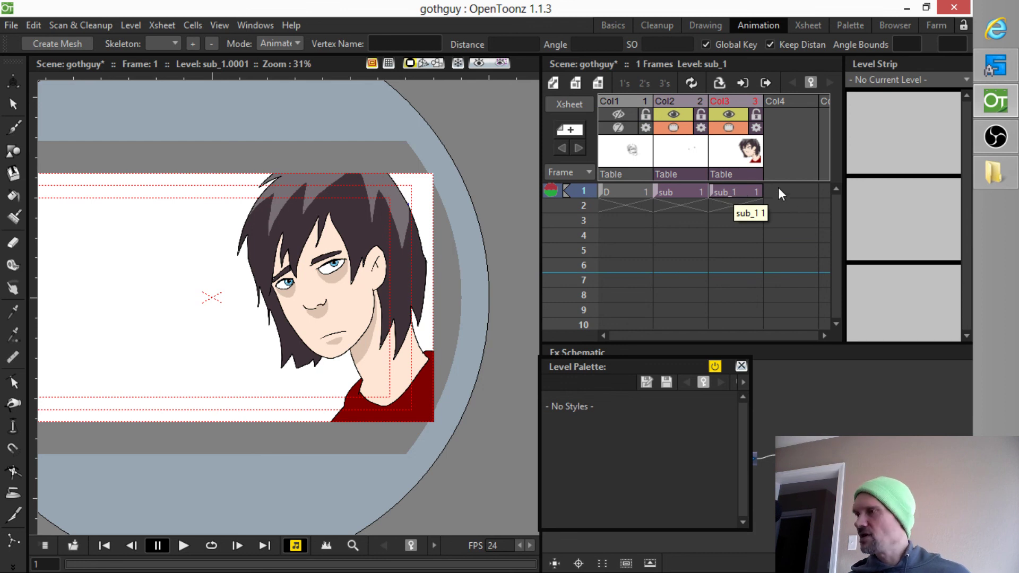
Collapse the sub and sub_1 columns together into a single sub-xsheet.
left_click(684, 154)
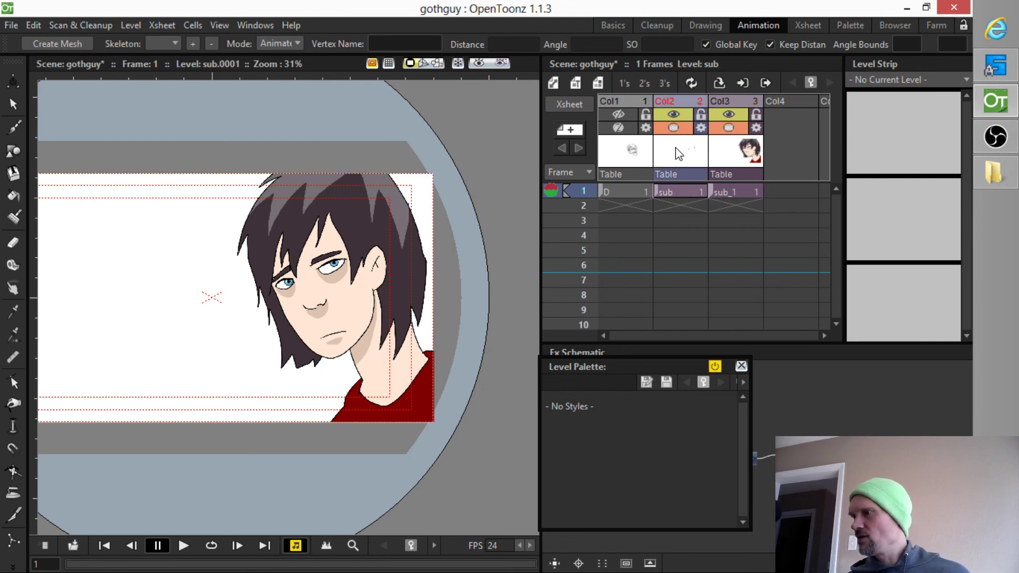
left_click(732, 155)
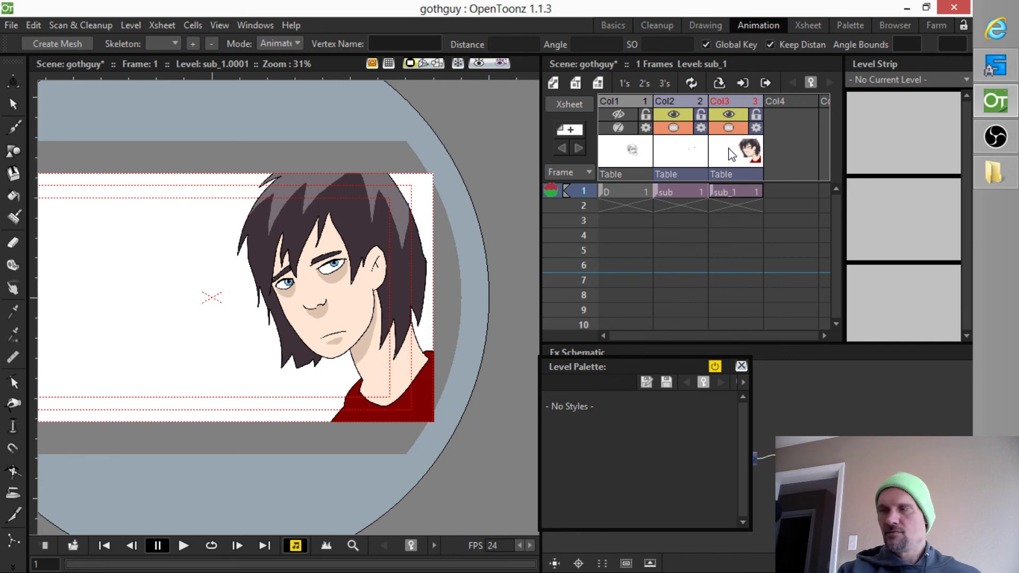
left_click(454, 330)
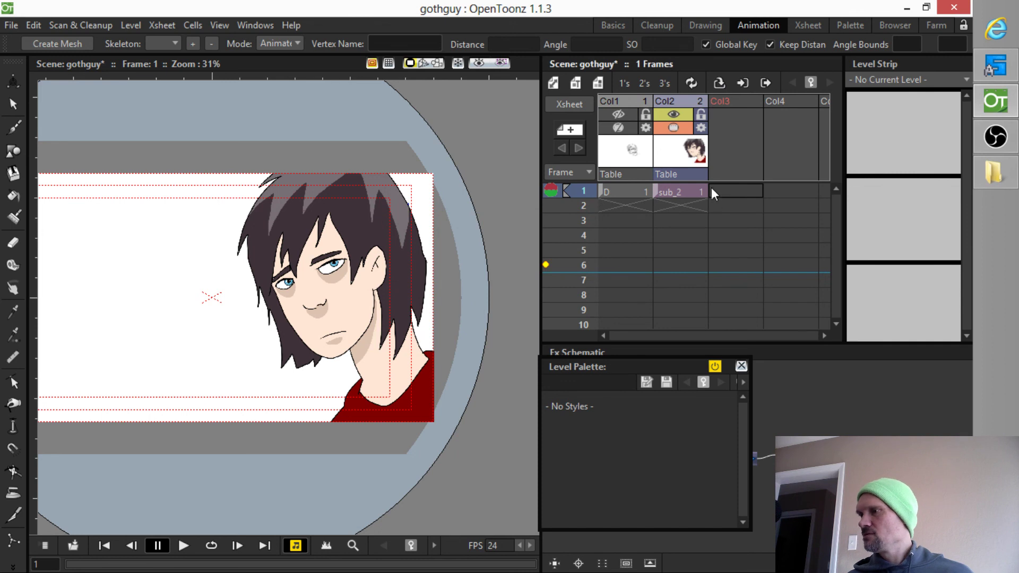
Create a plastic mesh for sub_2 with a mesh edges length of about 96 px, 300 DPI and a 5-pixel margin.
left_click(681, 190)
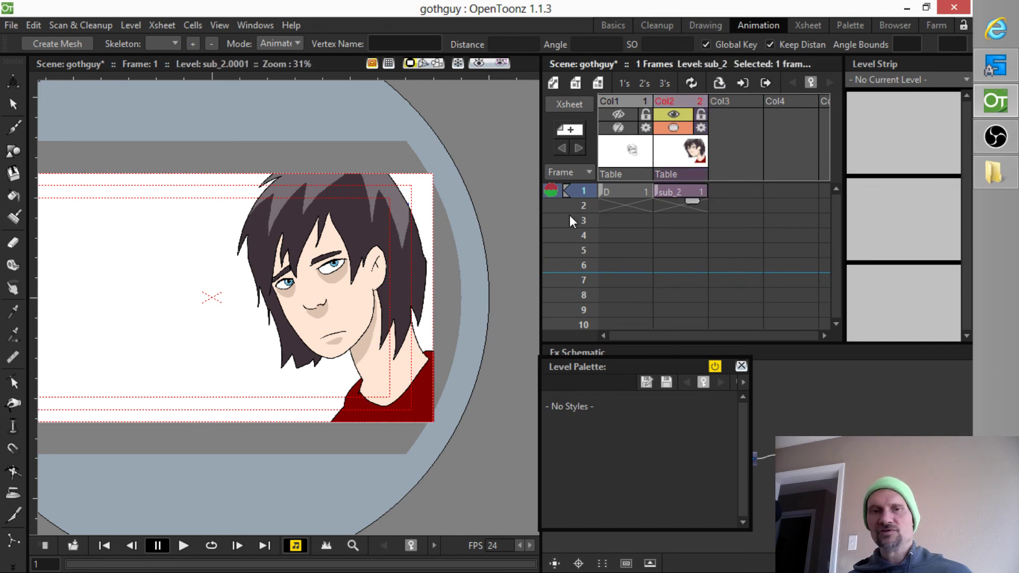
left_click(78, 43)
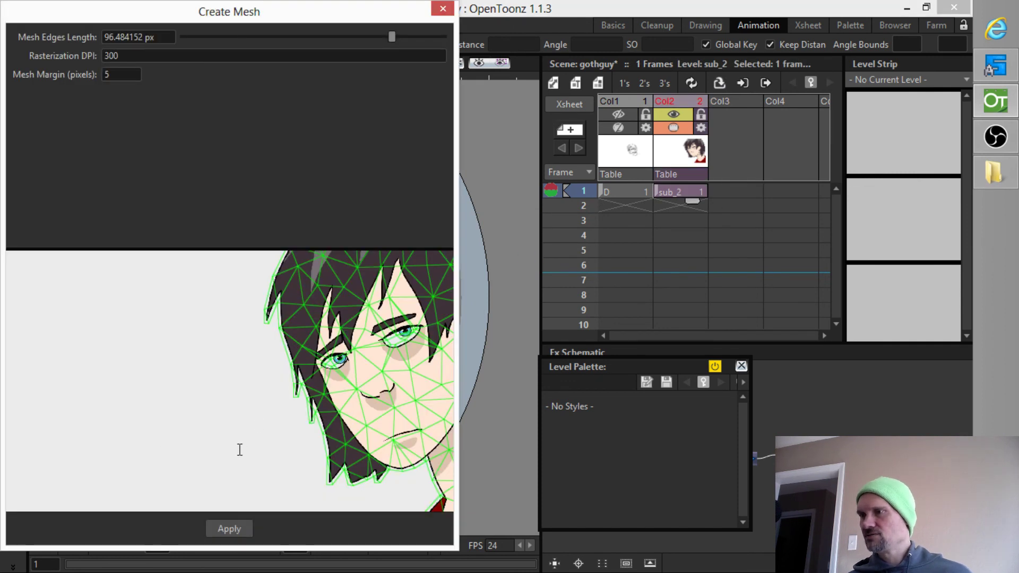
left_click(233, 530)
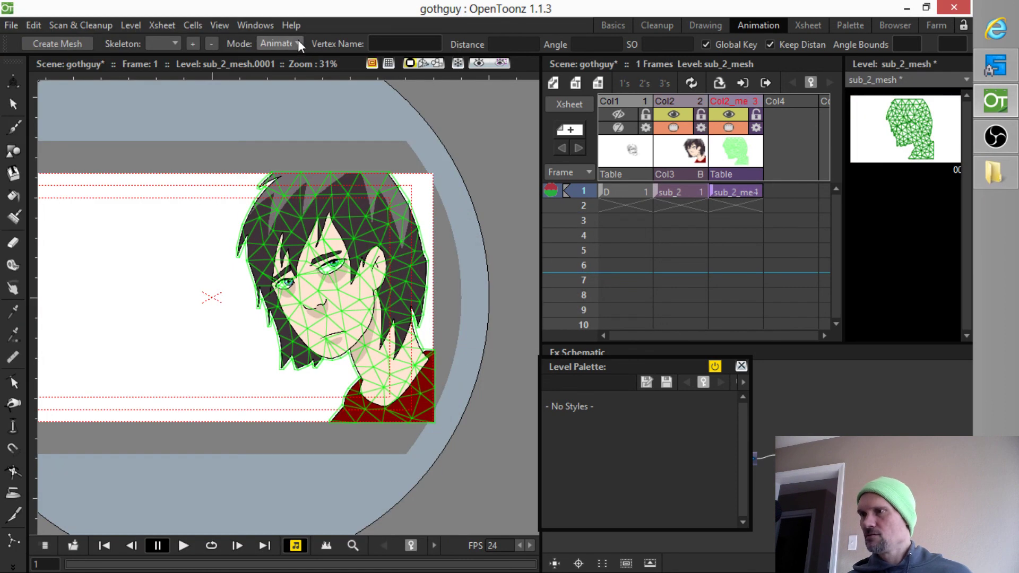
Build a skeleton on the new mesh from a root in the shirt through the jaw to the top of the head.
left_click(297, 42)
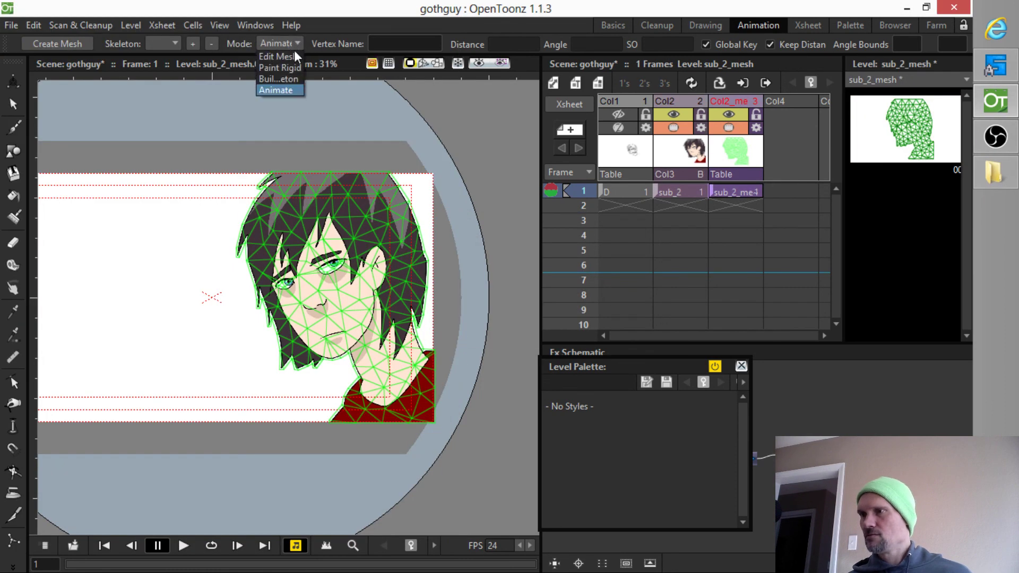
left_click(291, 79)
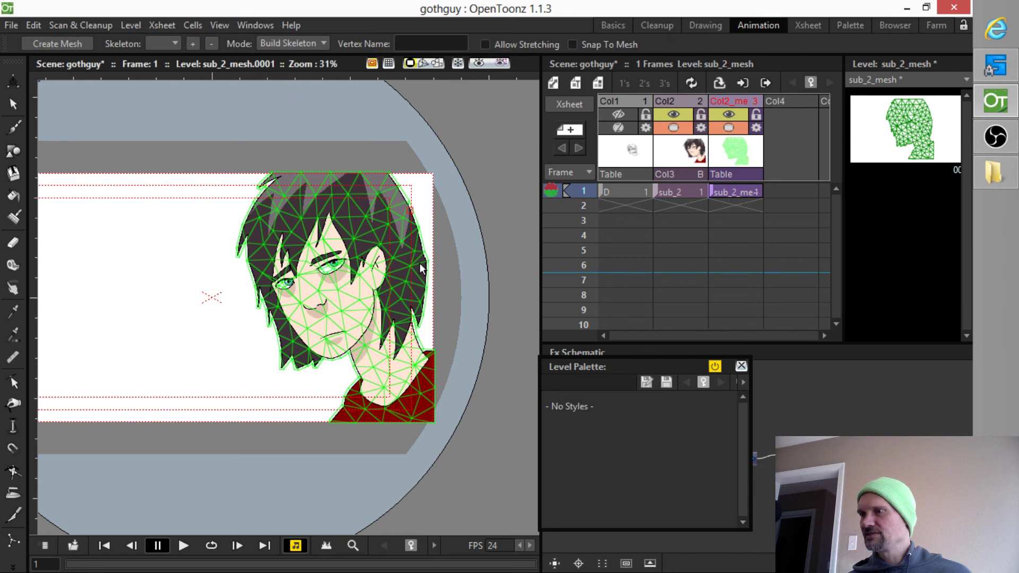
left_click(408, 405)
left_click(367, 333)
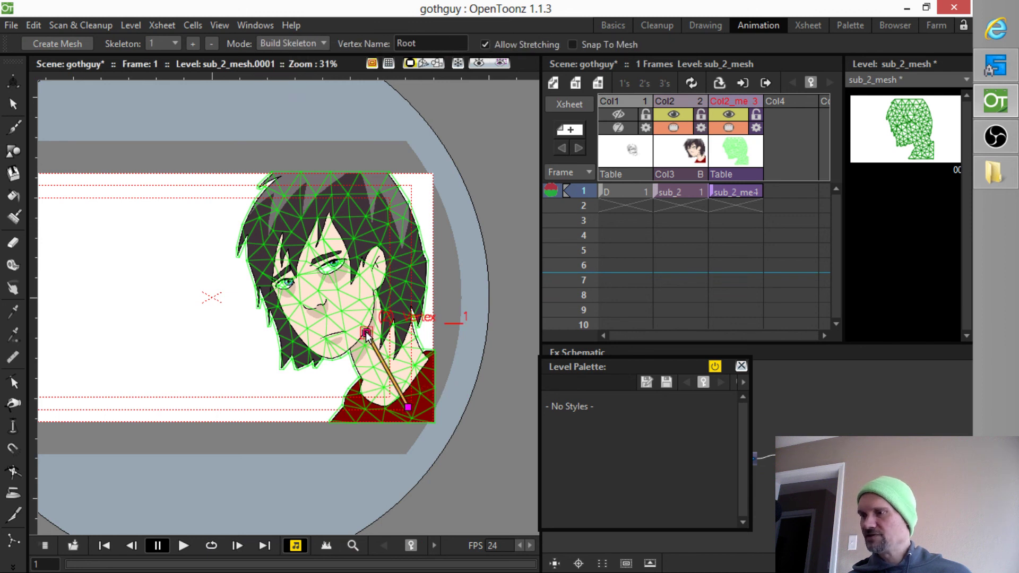
left_click(324, 176)
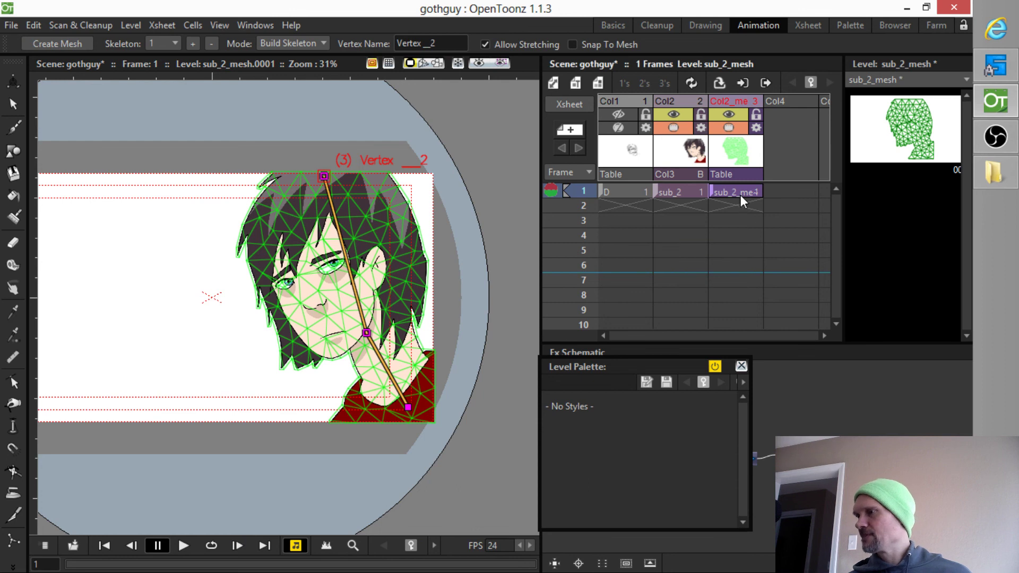
Set the skeleton mode to Animate and pose the head upright at frame 1, moving its top vertex to about -13.9°.
left_click(309, 43)
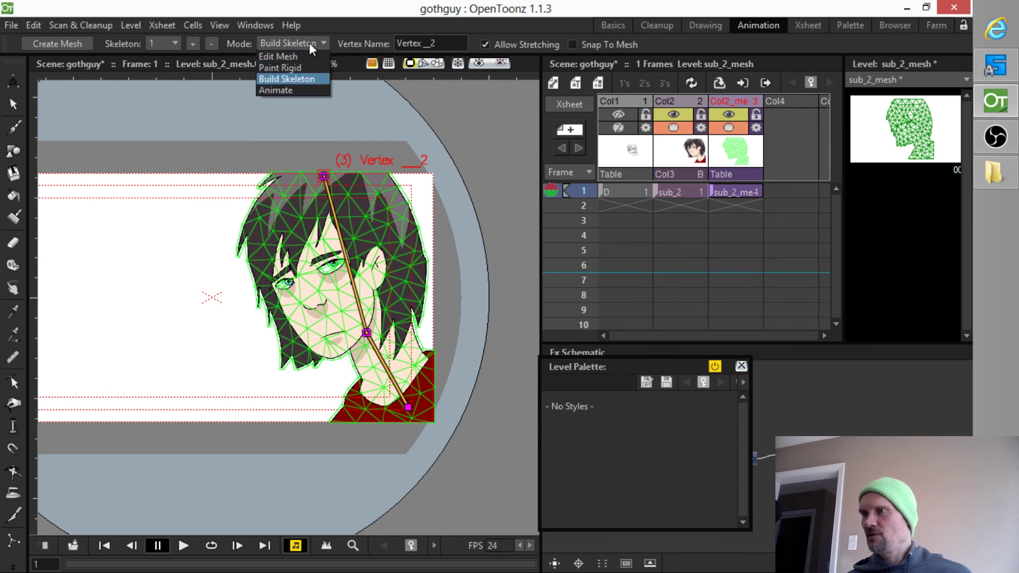
left_click(297, 88)
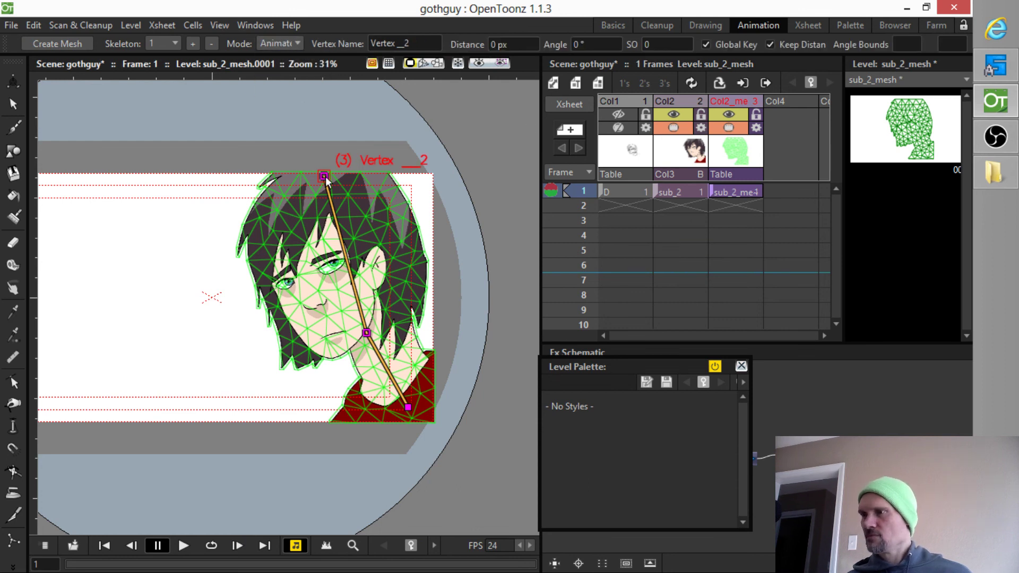
left_click_drag(326, 179, 363, 170)
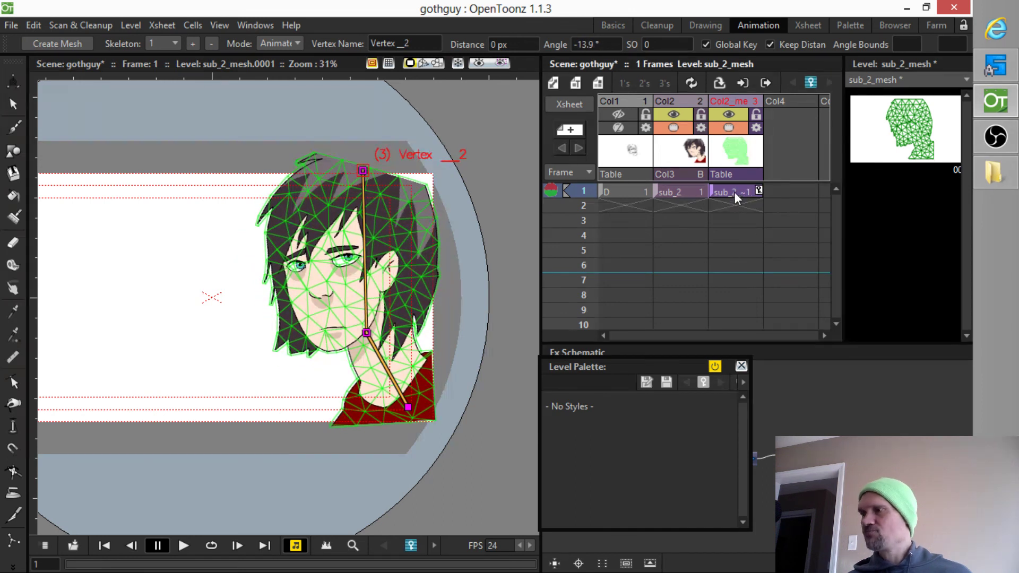
Extend the sub_2 drawing and its mesh through frame 6.
left_click(673, 189)
left_click_drag(696, 202, 686, 277)
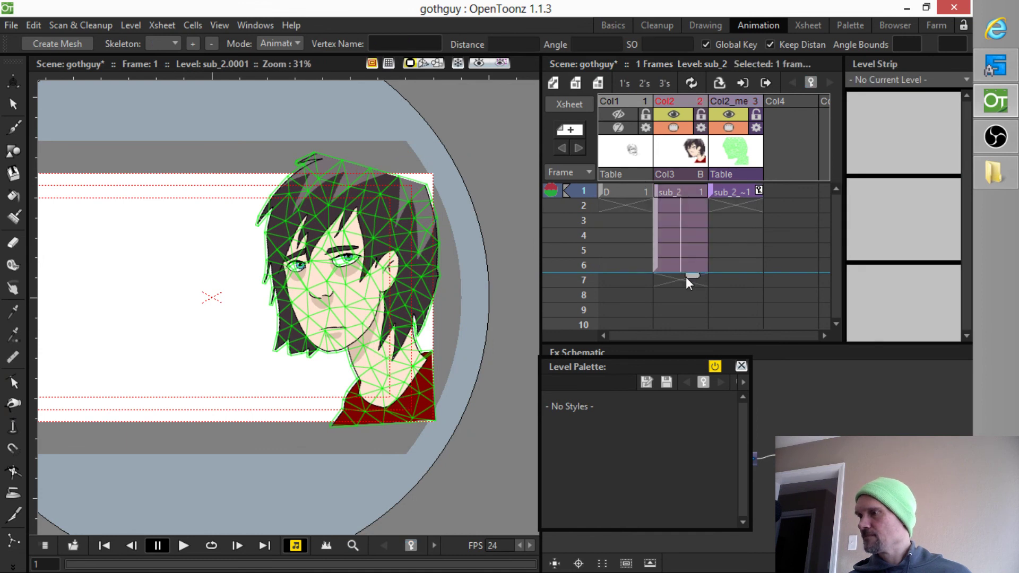
left_click(734, 189)
left_click_drag(747, 199, 744, 280)
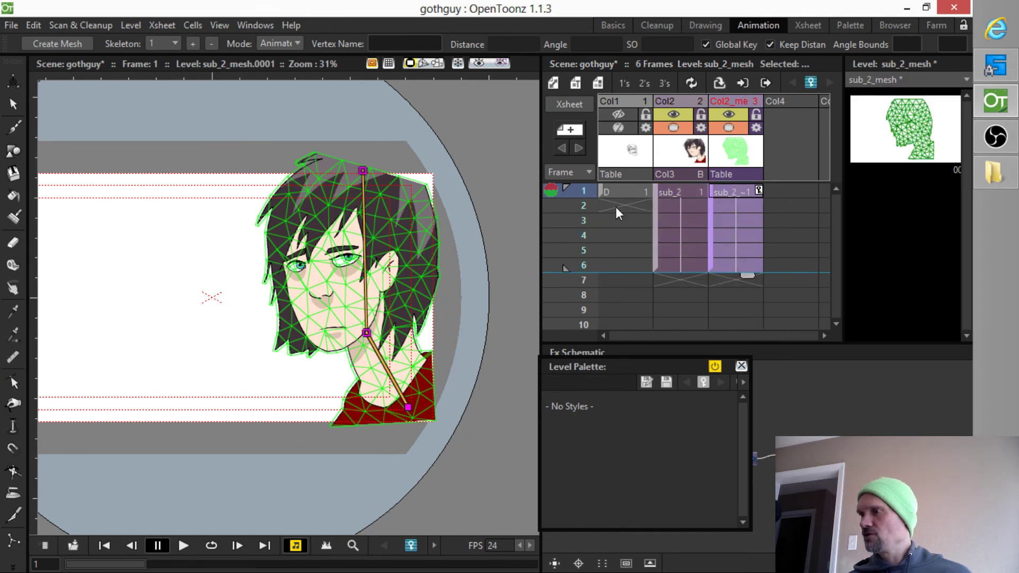
Tilt the head at frame 6 by moving its top vertex to about 2.8°, and scrub back to frame 1.
left_click_drag(572, 189, 574, 266)
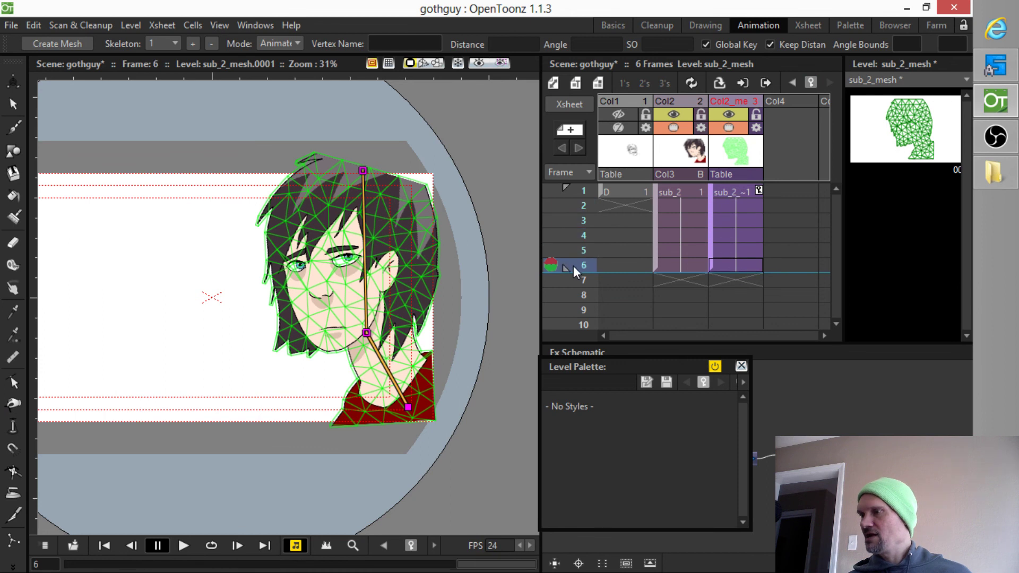
left_click_drag(364, 170, 308, 154)
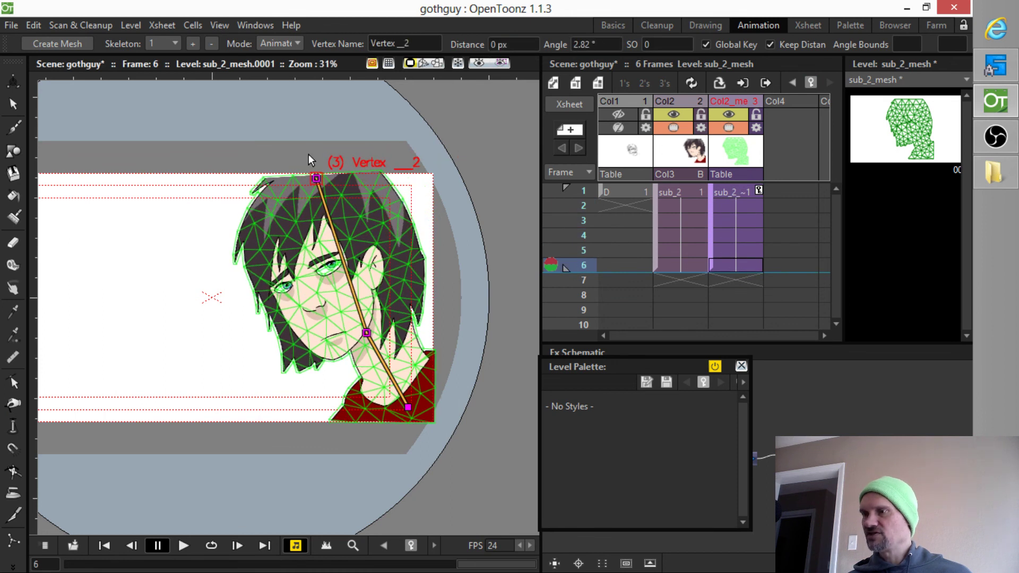
mouse_move(588, 265)
left_mouse_down()
mouse_move(573, 179)
mouse_move(574, 265)
mouse_move(574, 159)
left_mouse_up()
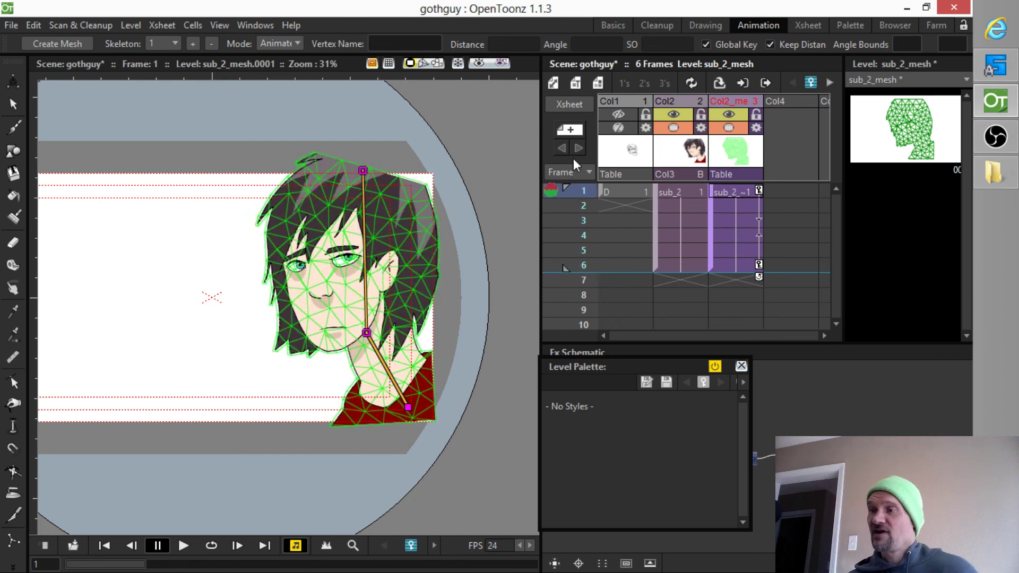
Select the first cell of sub_2 and save the scene together with all its levels.
left_click(680, 187)
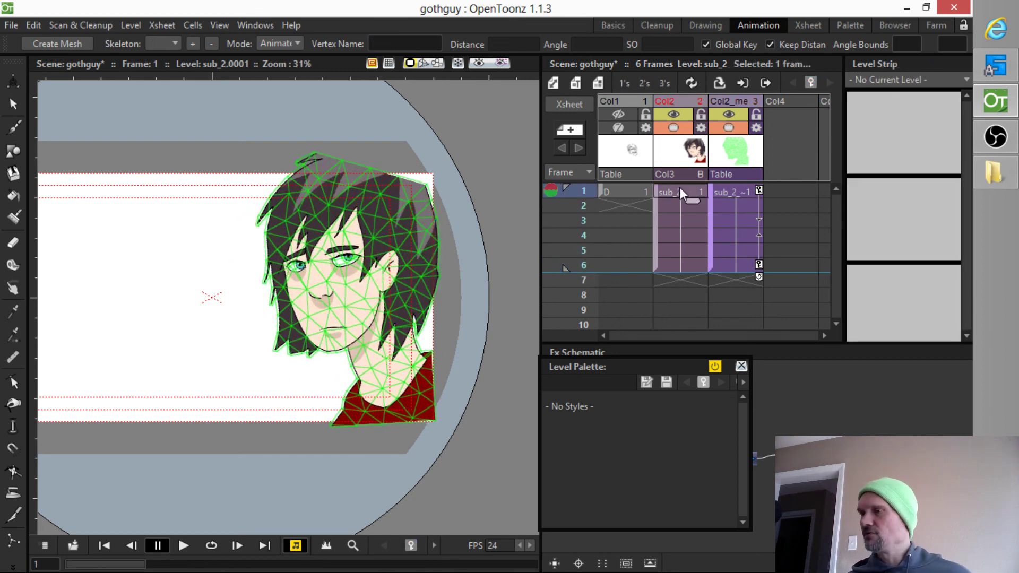
left_click(16, 25)
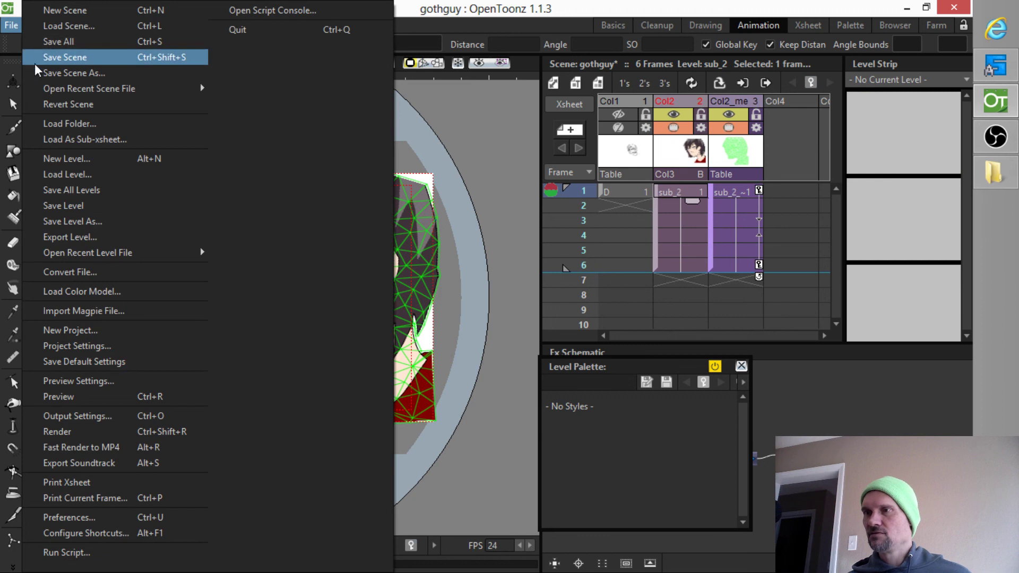
left_click(43, 43)
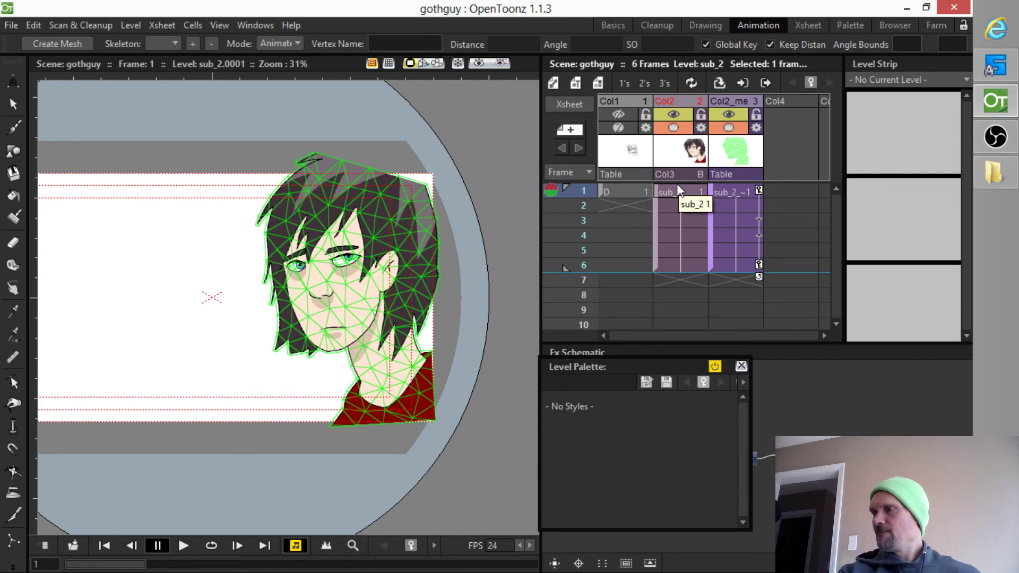
Open the sub_2 sub-xsheet and move the irises at frame 1 to about -12.93 px E/W and -3.23 px N/S.
key("ctrl+z")
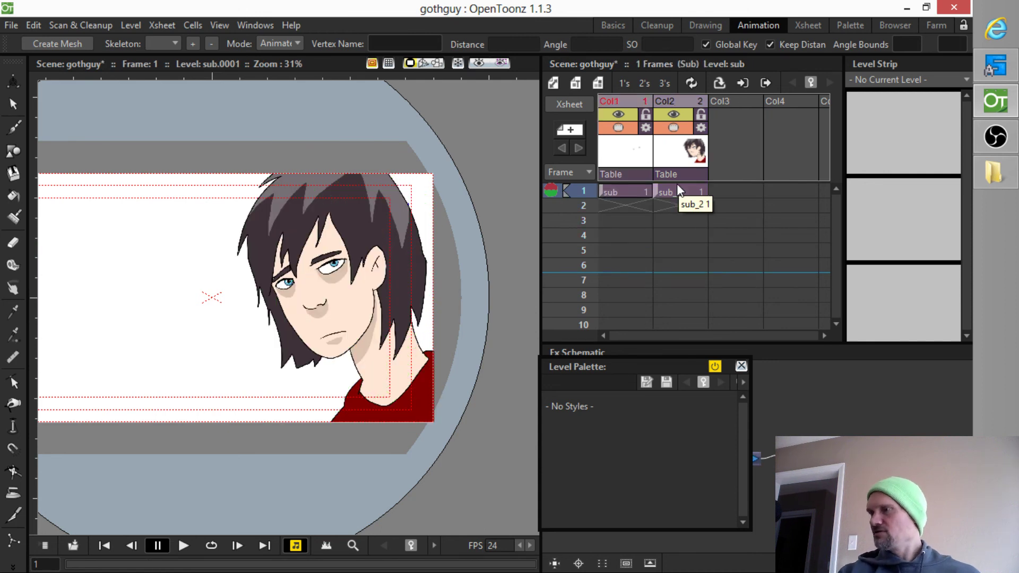
left_click(642, 190)
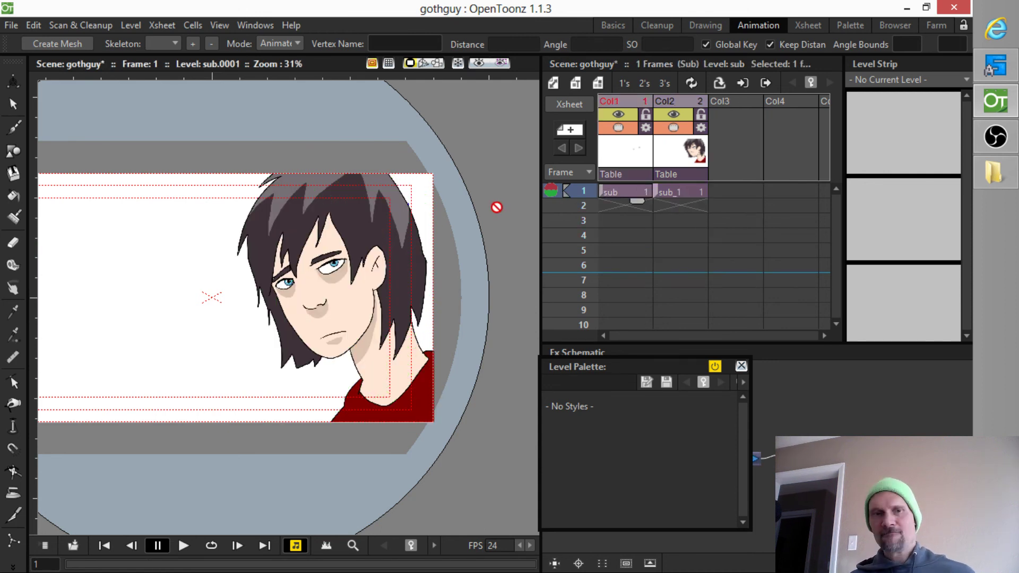
key("a")
left_click_drag(338, 295, 335, 295)
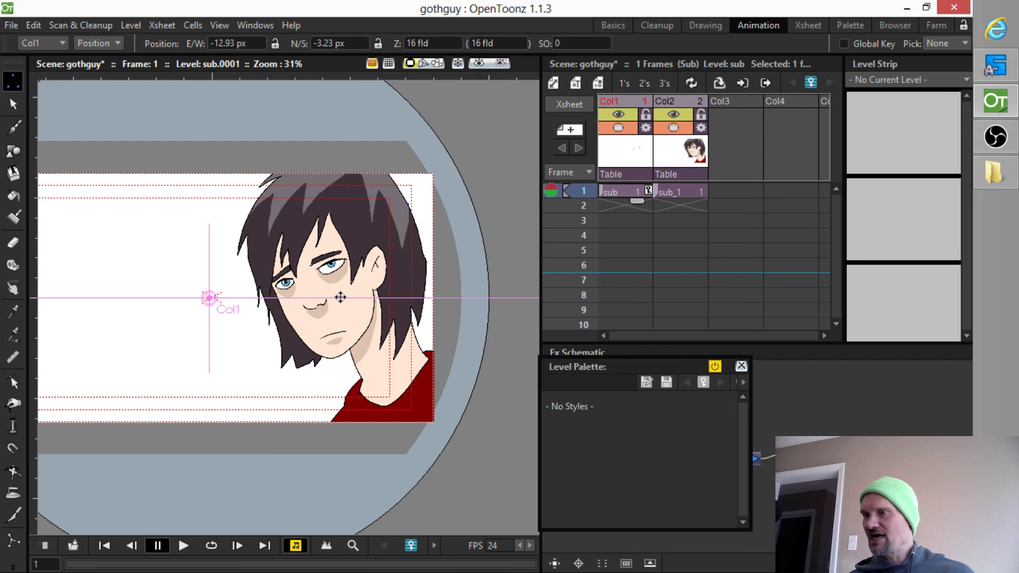
Extend the sub and sub_1 cells inside the sub-xsheet through frame 6.
left_click_drag(636, 202, 628, 273)
left_click(682, 195)
left_click_drag(693, 200, 682, 267)
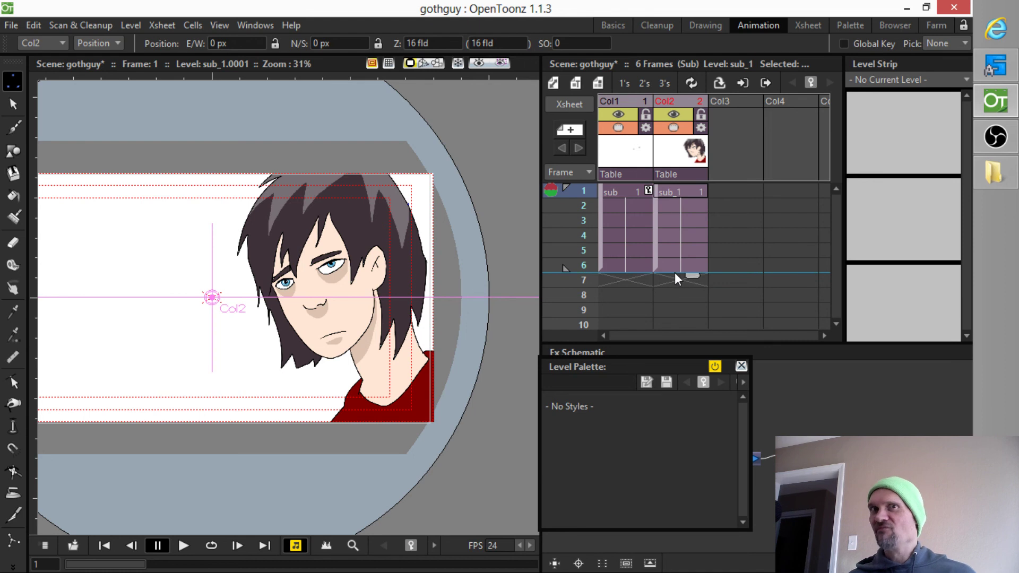
Animate the irises from about 6.46 px E/W, 0 px N/S at frame 1 to about -16.16 px E/W, 3.23 px N/S at frame 6.
left_click_drag(585, 192, 587, 263)
left_click_drag(352, 306, 355, 306)
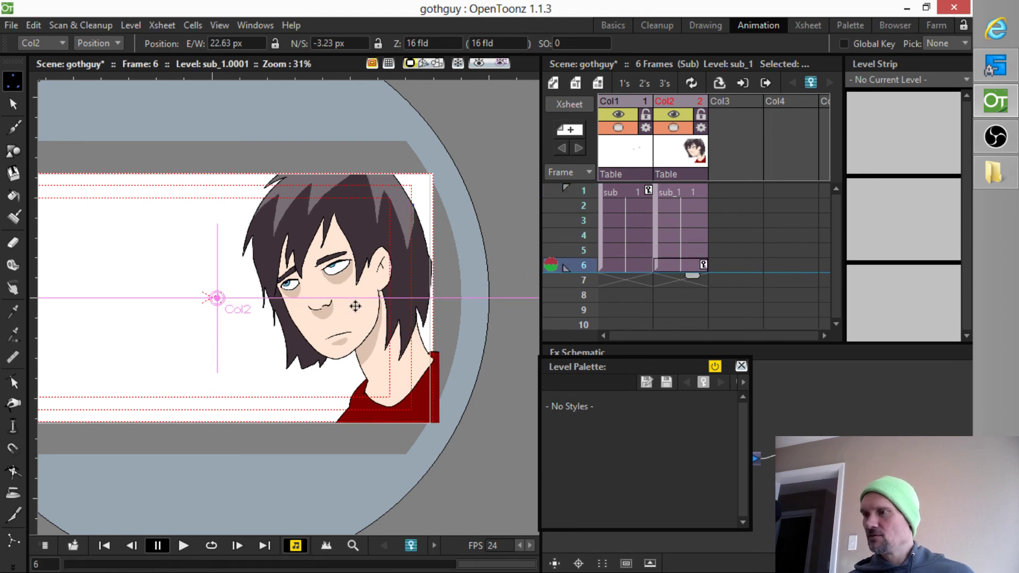
left_click(629, 195)
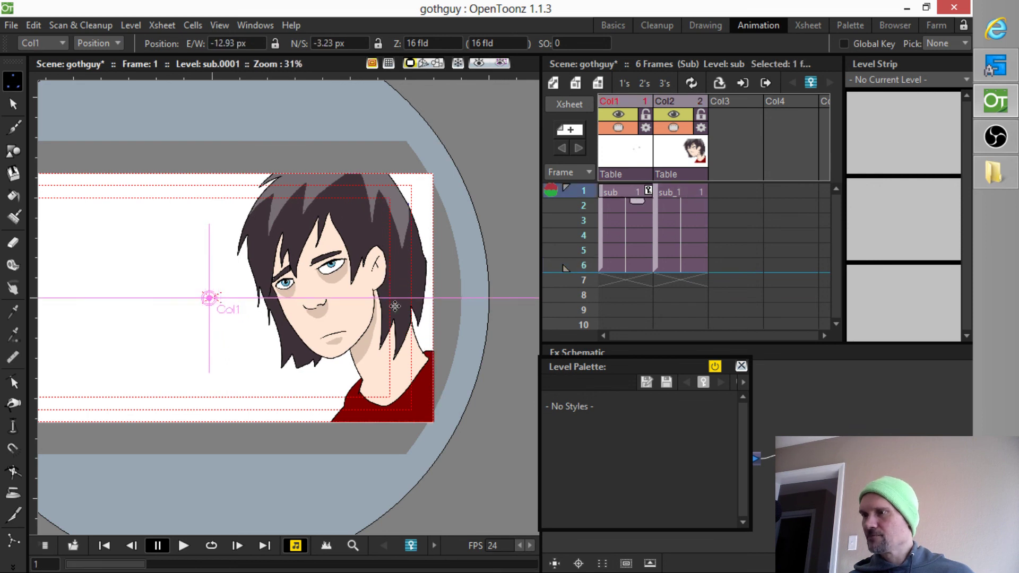
left_click_drag(377, 303, 381, 302)
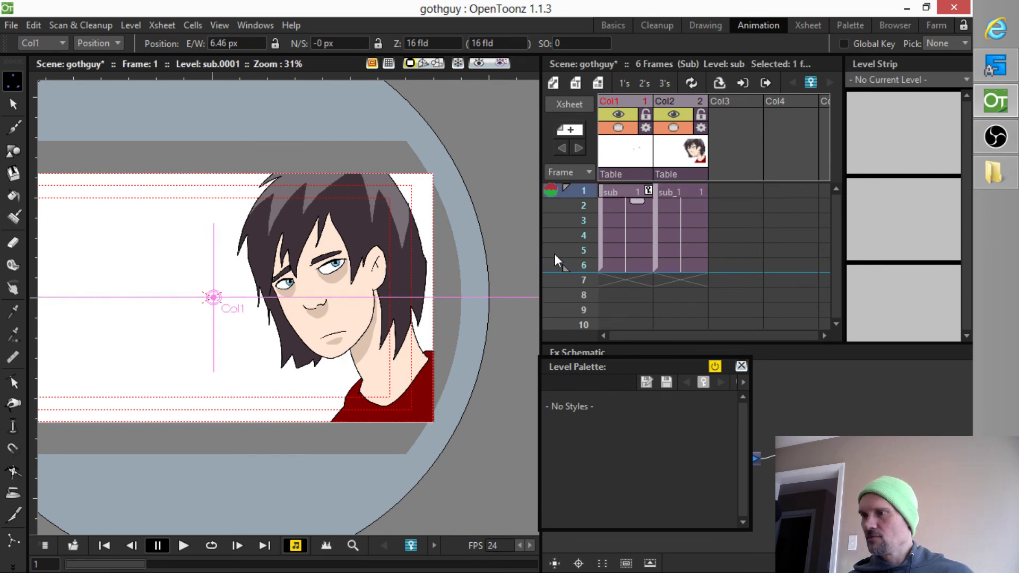
left_click_drag(578, 190, 575, 270)
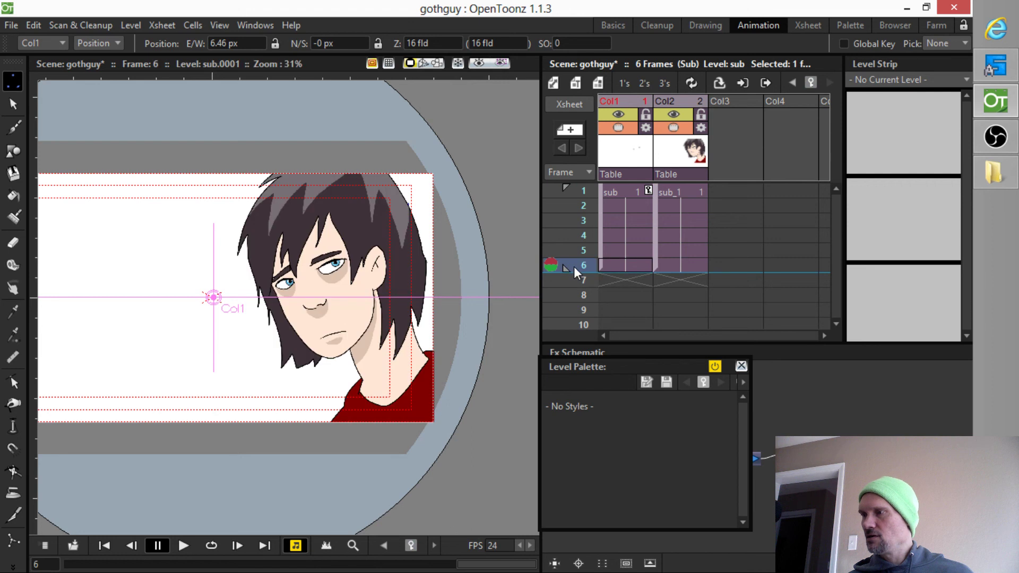
left_click_drag(437, 275, 432, 276)
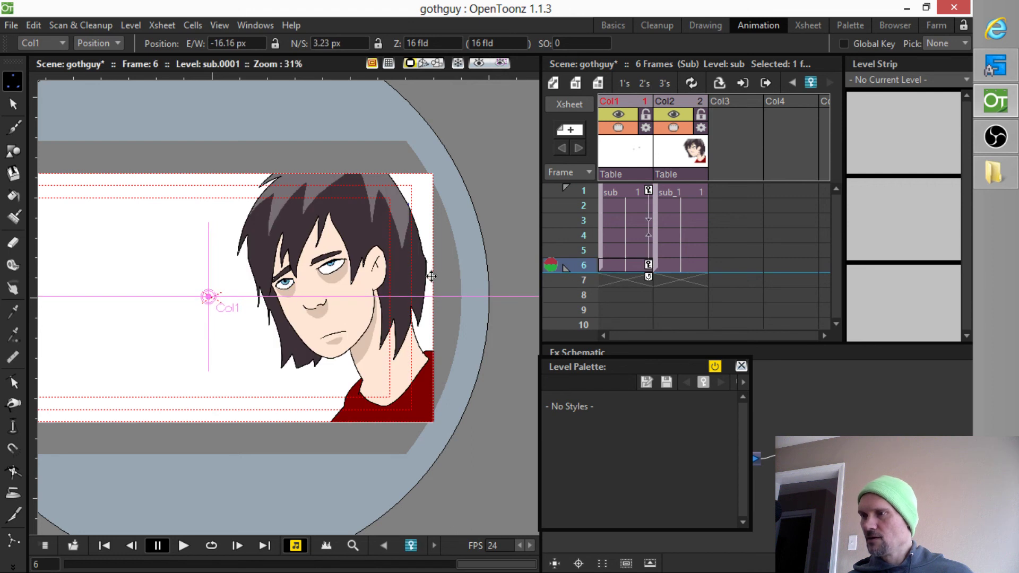
Rotate the iris column to about -0.83° and return to frame 1 of the main xsheet.
left_click(100, 44)
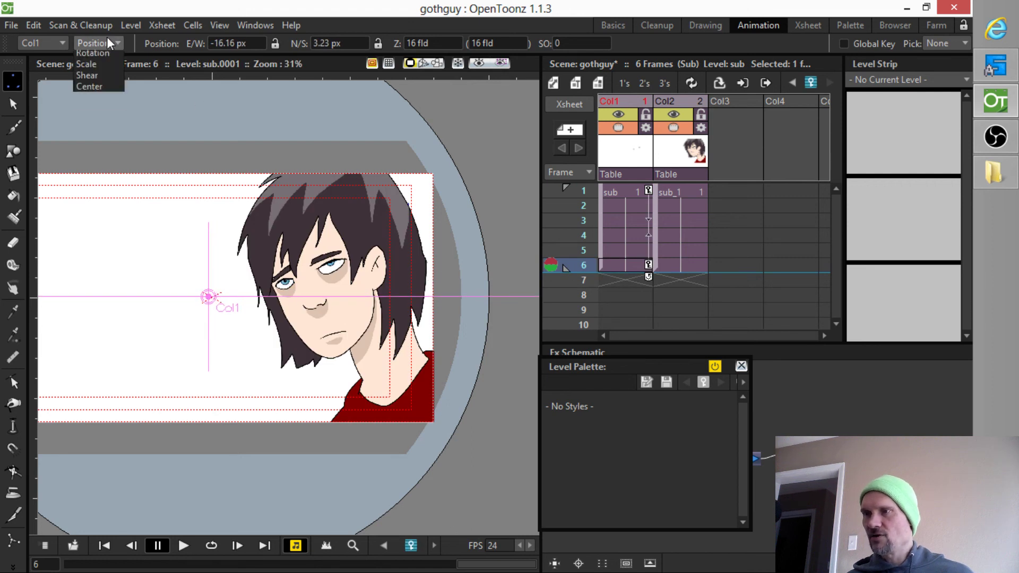
left_click(106, 68)
left_click_drag(388, 232, 391, 234)
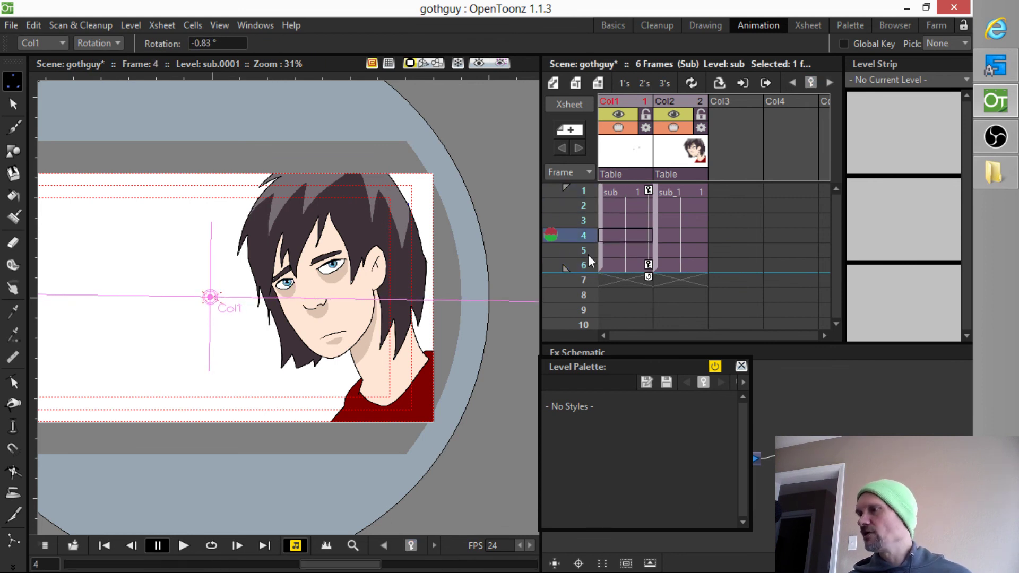
left_click(584, 190)
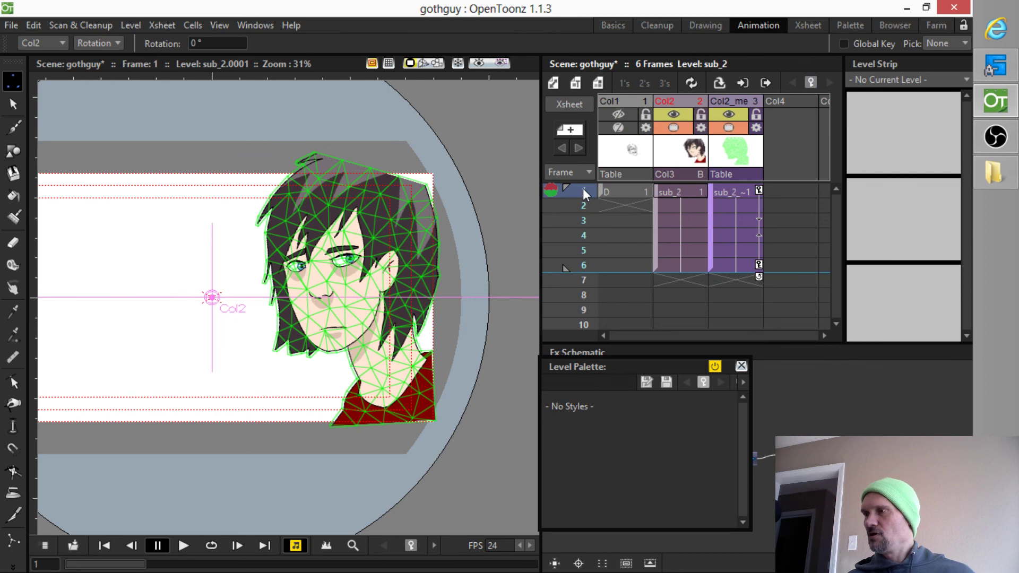
Scrub the main xsheet's frames and select the mesh column to check the iris motion on the rigged head.
mouse_move(581, 191)
left_mouse_down()
mouse_move(565, 279)
mouse_move(572, 196)
left_mouse_up()
mouse_move(573, 203)
left_mouse_down()
mouse_move(571, 262)
mouse_move(566, 186)
left_mouse_up()
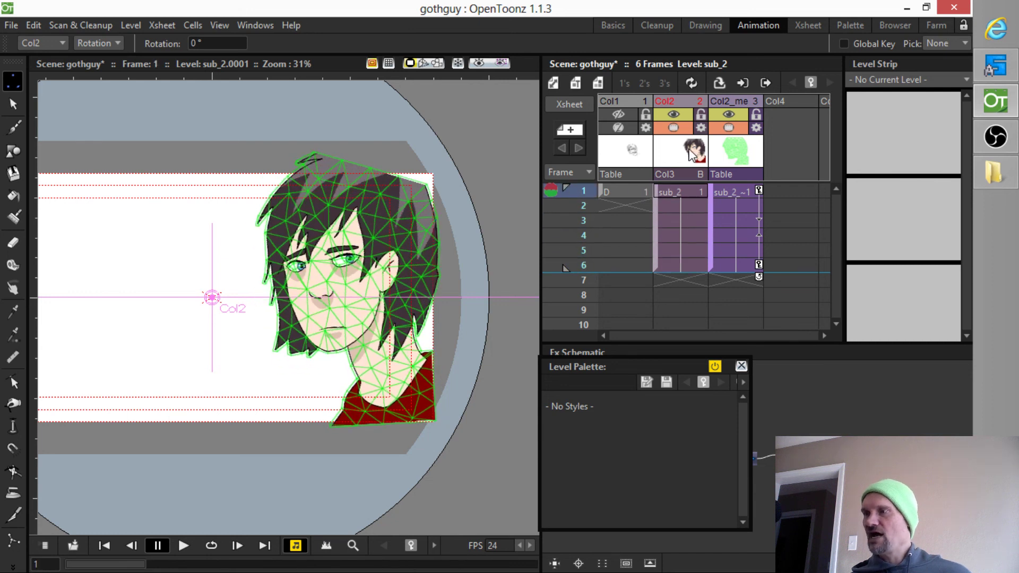
left_click(740, 103)
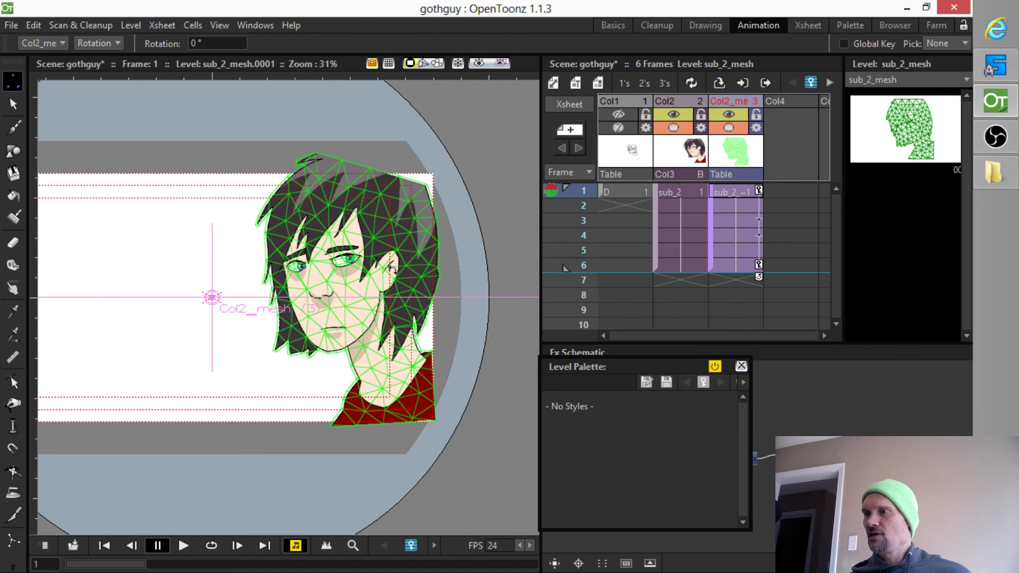
mouse_move(581, 190)
left_mouse_down()
mouse_move(583, 240)
mouse_move(582, 170)
left_mouse_up()
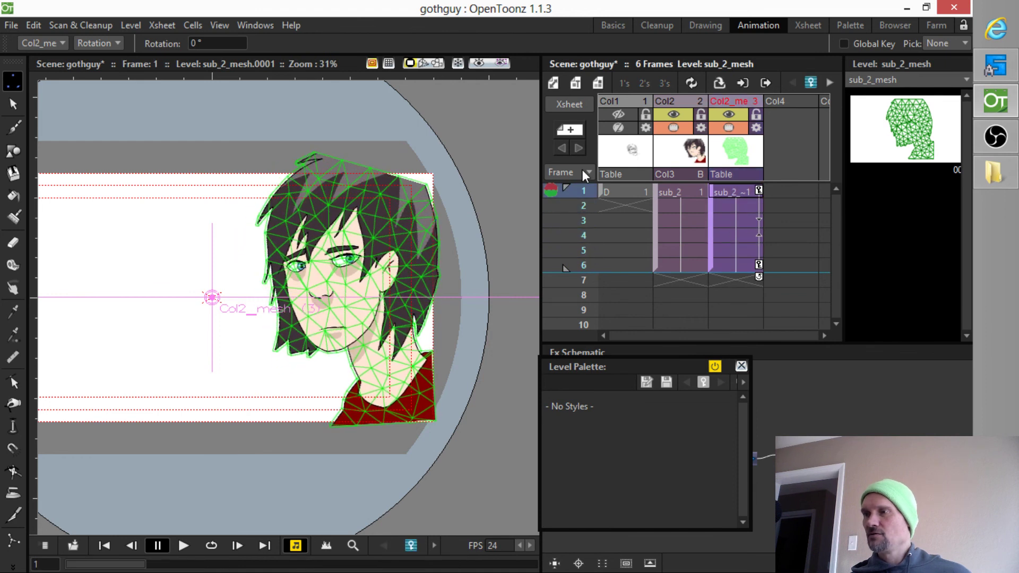
Try deleting the mesh column and scrub the frames to check the iris motion without it.
left_click(727, 100)
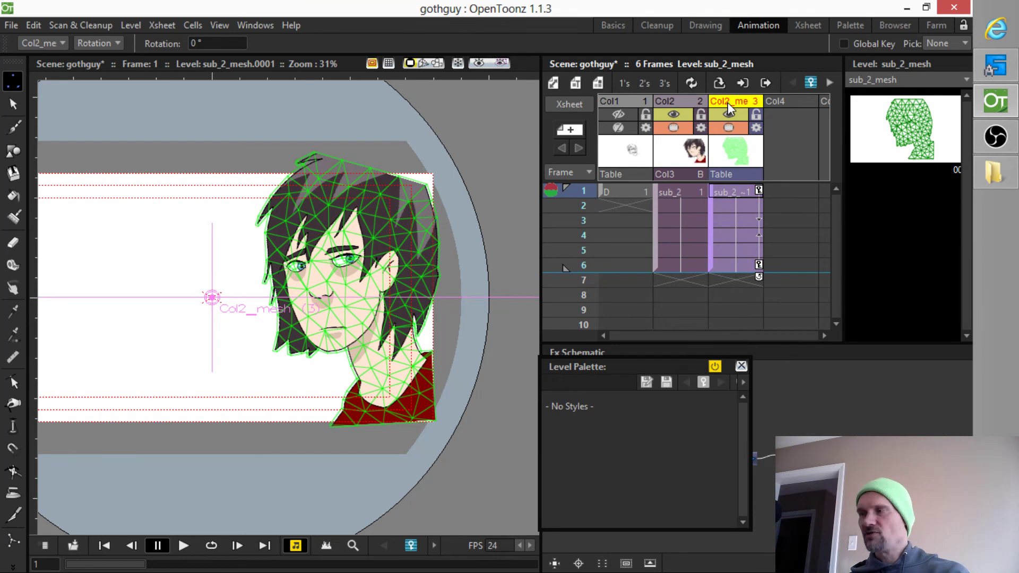
key("Delete")
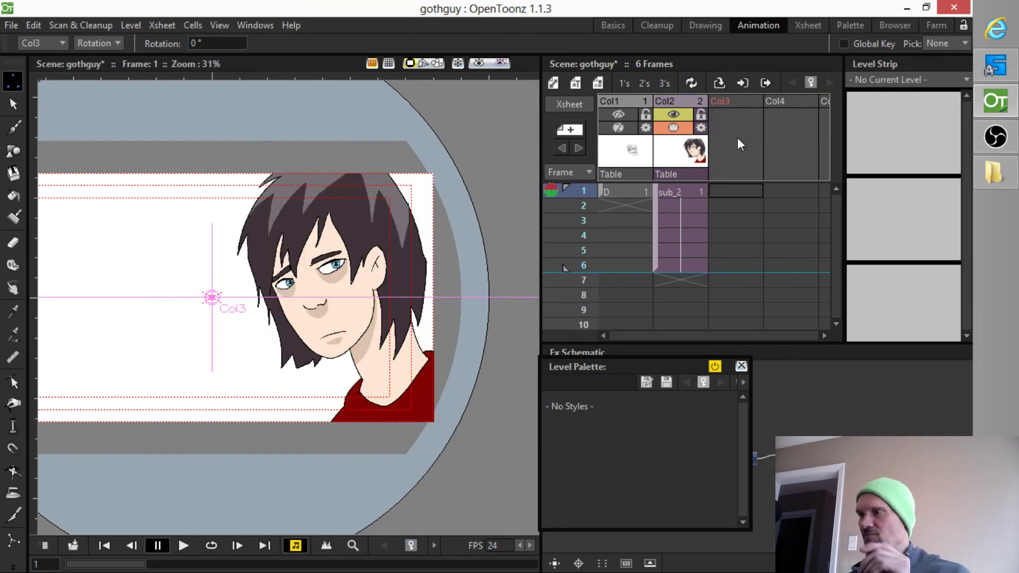
mouse_move(588, 189)
left_mouse_down()
mouse_move(572, 270)
mouse_move(572, 190)
mouse_move(562, 260)
mouse_move(568, 178)
left_mouse_up()
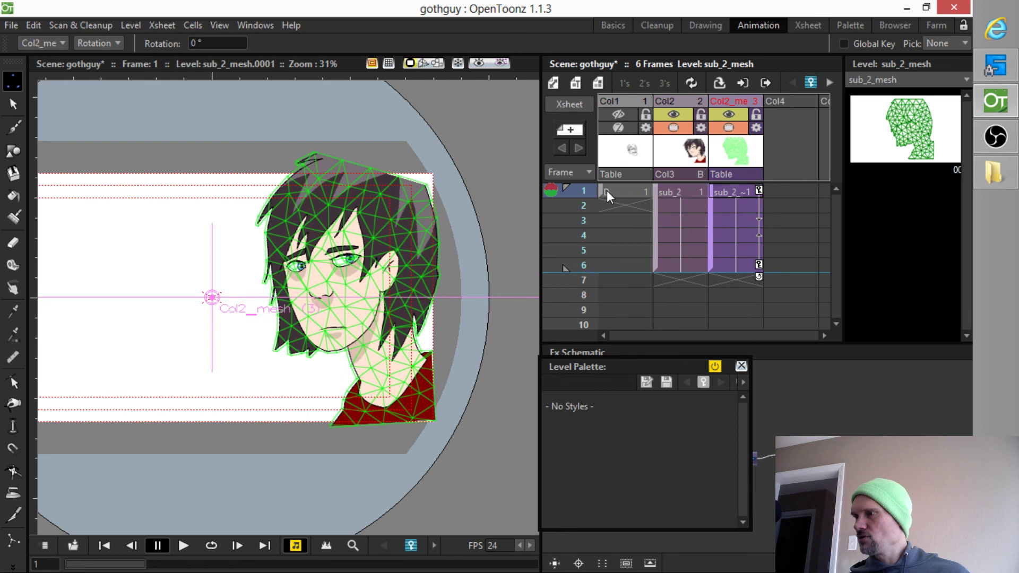
Reopen the sub_2 sub-xsheet, scrub its frames to check the iris animation, and return to the main xsheet.
left_click(674, 192)
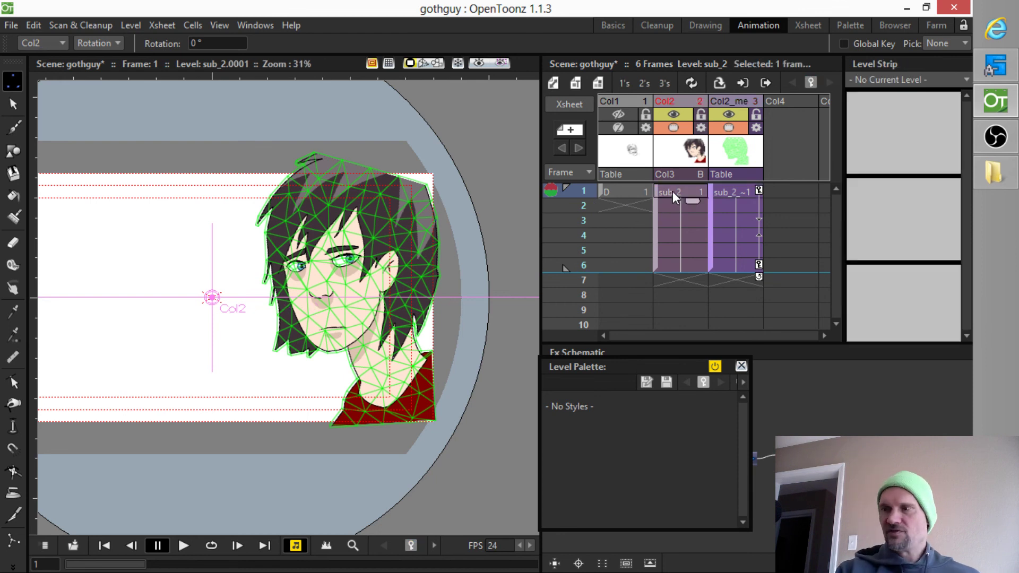
key("ctrl+z")
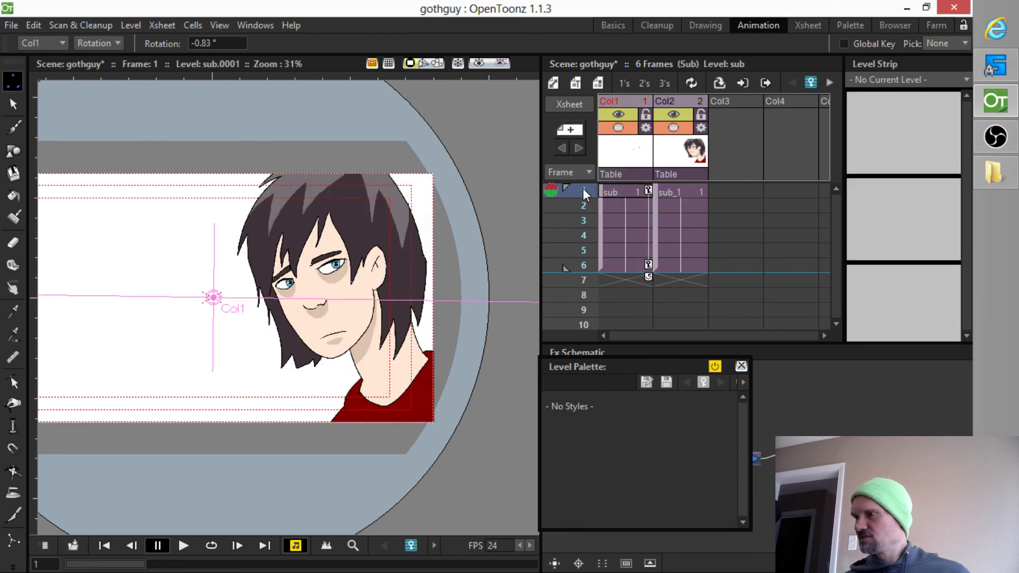
mouse_move(583, 190)
left_mouse_down()
mouse_move(577, 268)
mouse_move(581, 183)
left_mouse_up()
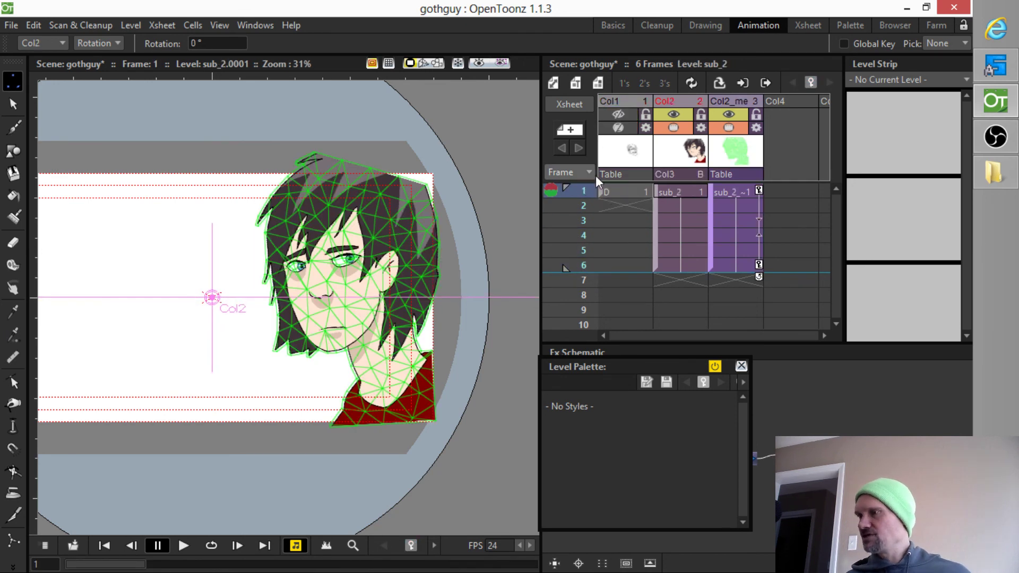
Delete the mesh column from the main xsheet and scrub the frames to check the irises.
left_click(730, 106)
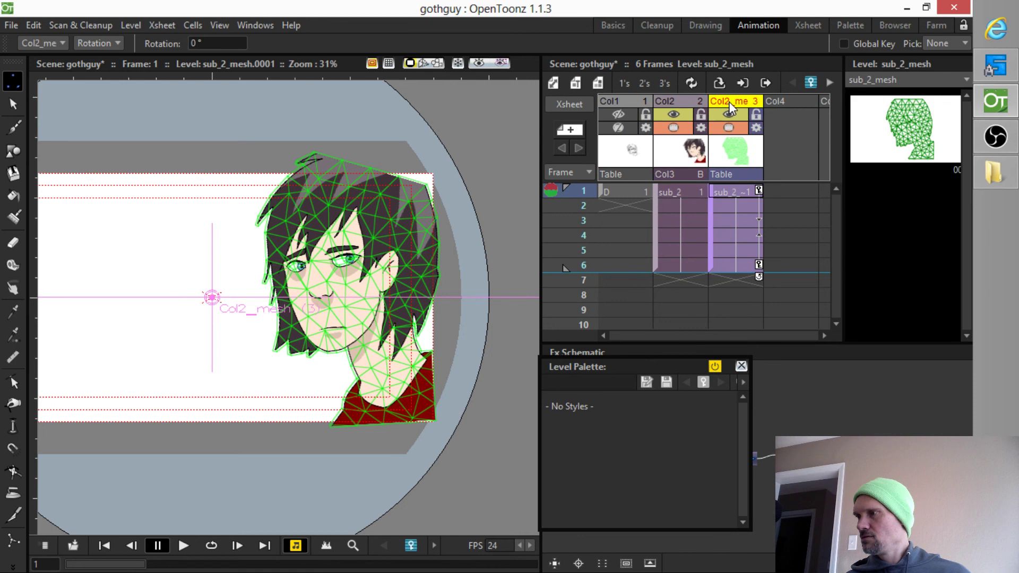
key("Delete")
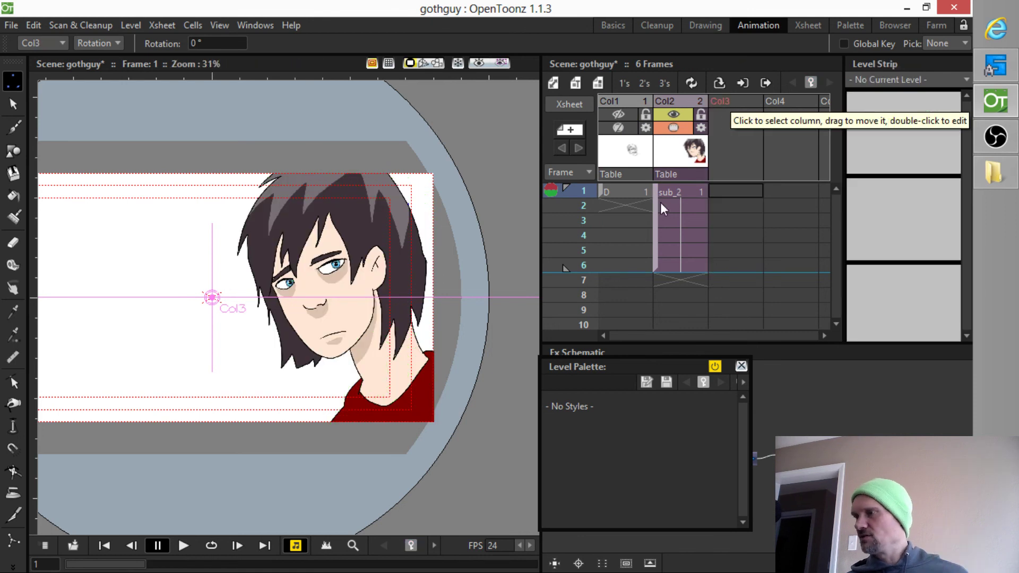
mouse_move(579, 190)
left_mouse_down()
mouse_move(574, 274)
mouse_move(573, 196)
left_mouse_up()
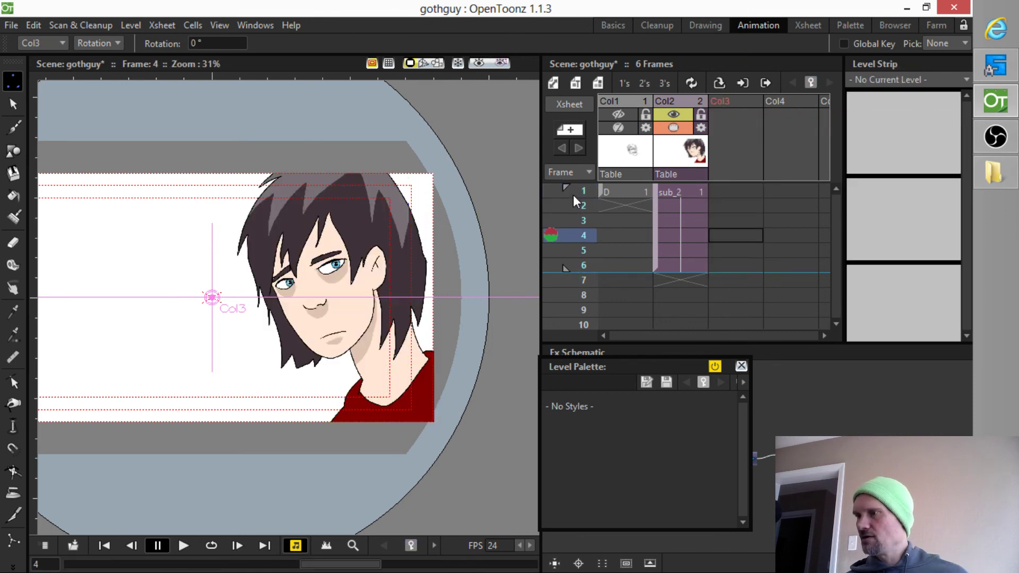
Open the irises' nested sub-xsheet inside sub_2 and extend levels F and G through frame 6.
left_click(684, 189)
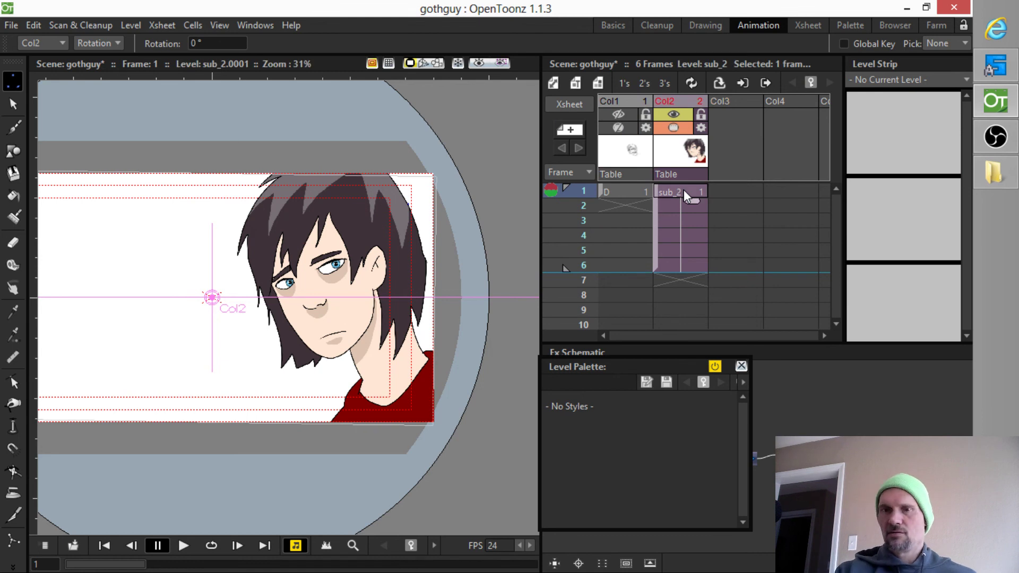
key("ctrl+z")
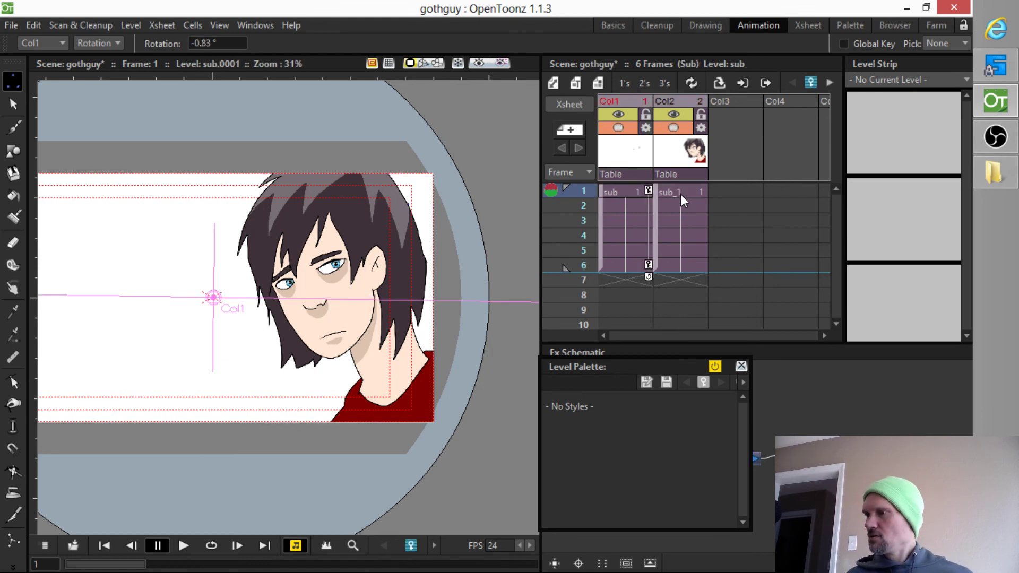
mouse_move(581, 191)
left_mouse_down()
mouse_move(582, 266)
mouse_move(579, 164)
mouse_move(578, 283)
mouse_move(569, 191)
left_mouse_up()
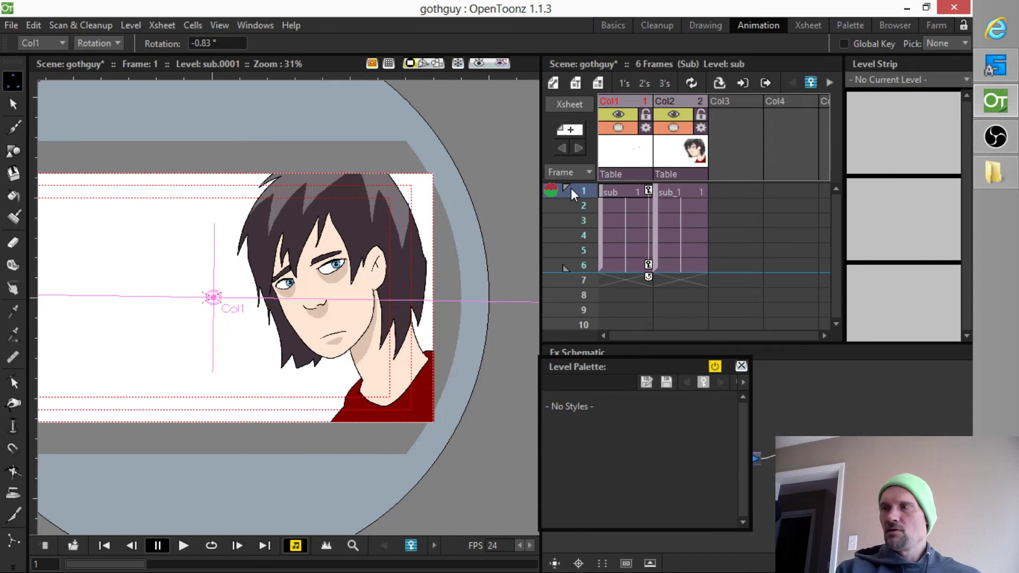
key("ctrl+e")
key("ctrl+e")
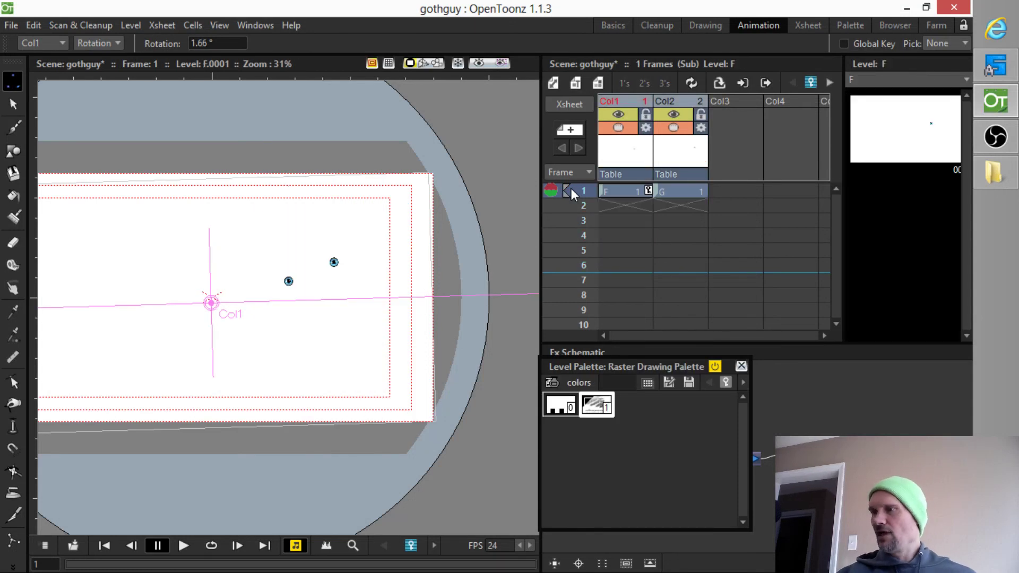
left_click_drag(638, 199, 634, 279)
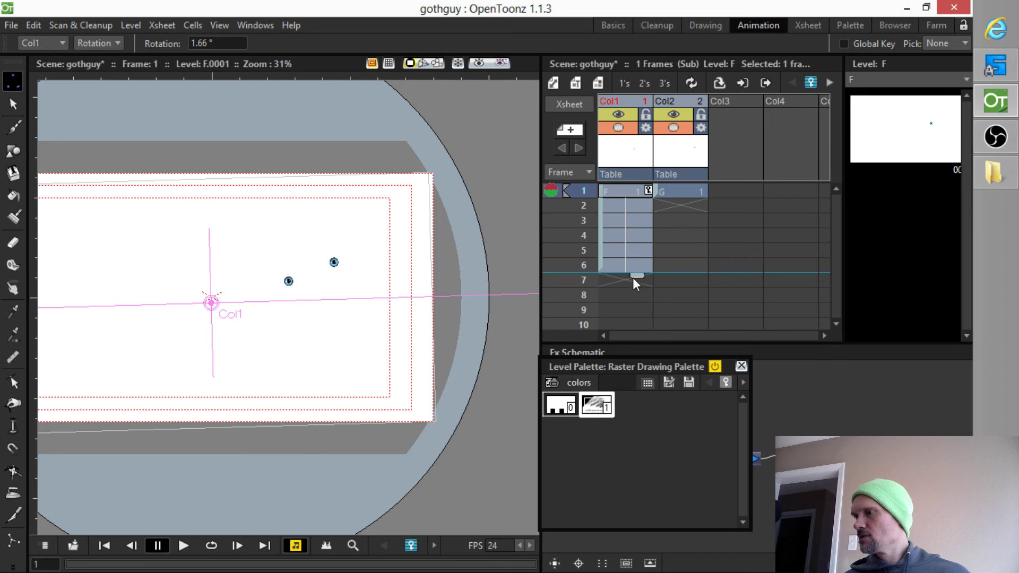
left_click(684, 190)
left_click_drag(693, 200, 690, 284)
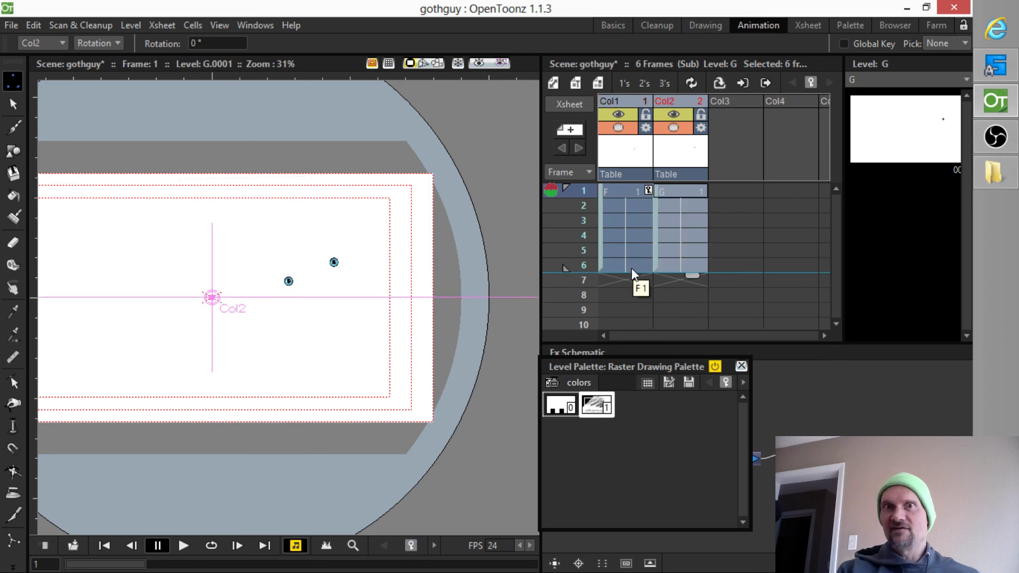
Return through the parent sub-xsheet to the main xsheet and scrub the frames to check the iris motion.
key("ctrl+shift+c")
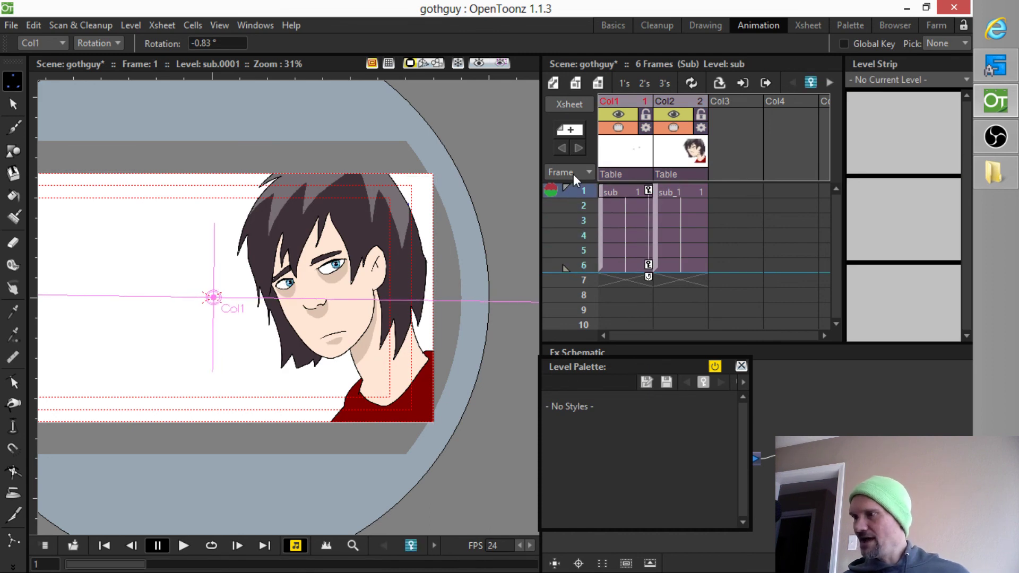
key("ctrl+z")
key("ctrl+z")
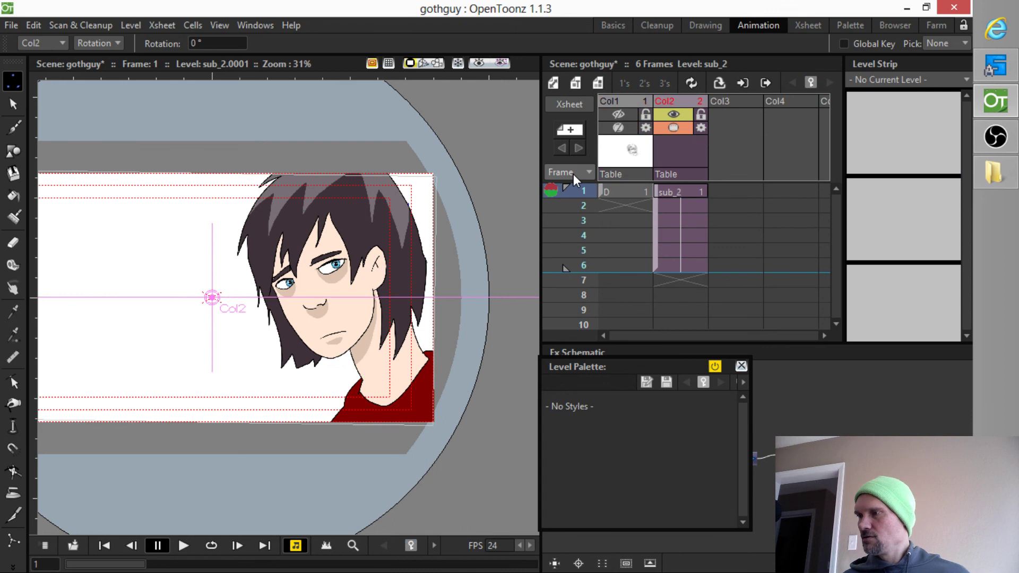
mouse_move(577, 192)
left_mouse_down()
mouse_move(566, 269)
mouse_move(578, 185)
mouse_move(573, 252)
mouse_move(583, 192)
left_mouse_up()
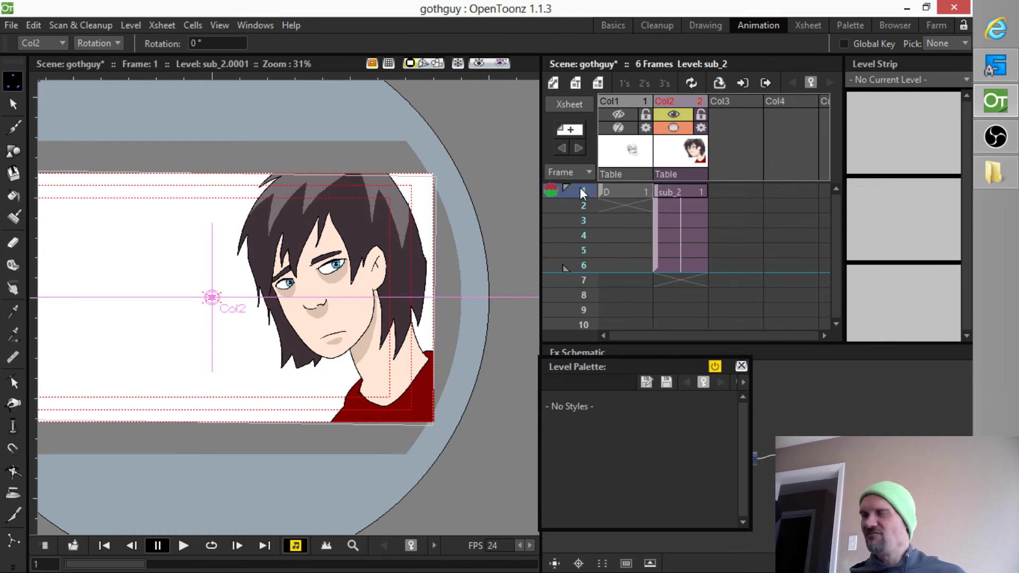